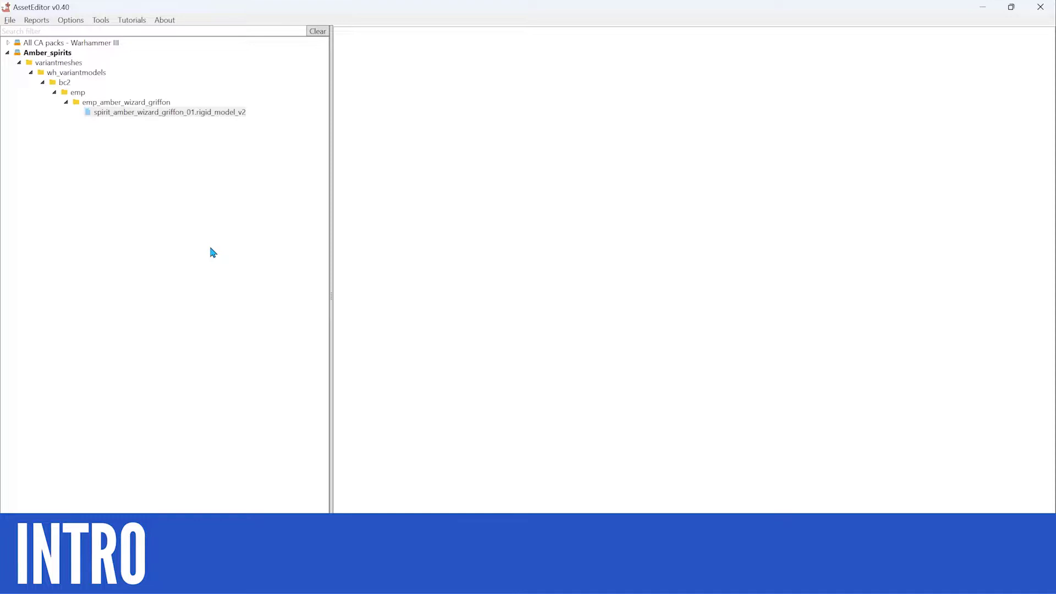
- Open cth_sky_lantern_01.rigid_model_v2 from the warmachines/aircraft/cth_sky_lantern folder of the All CA packs
left_click(7, 42)
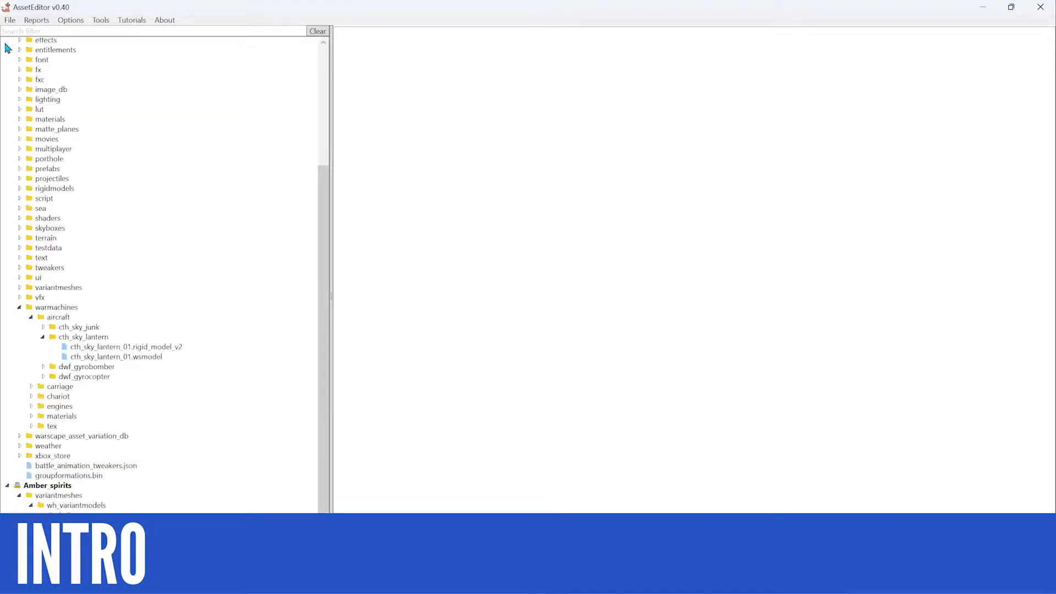
left_click(138, 347)
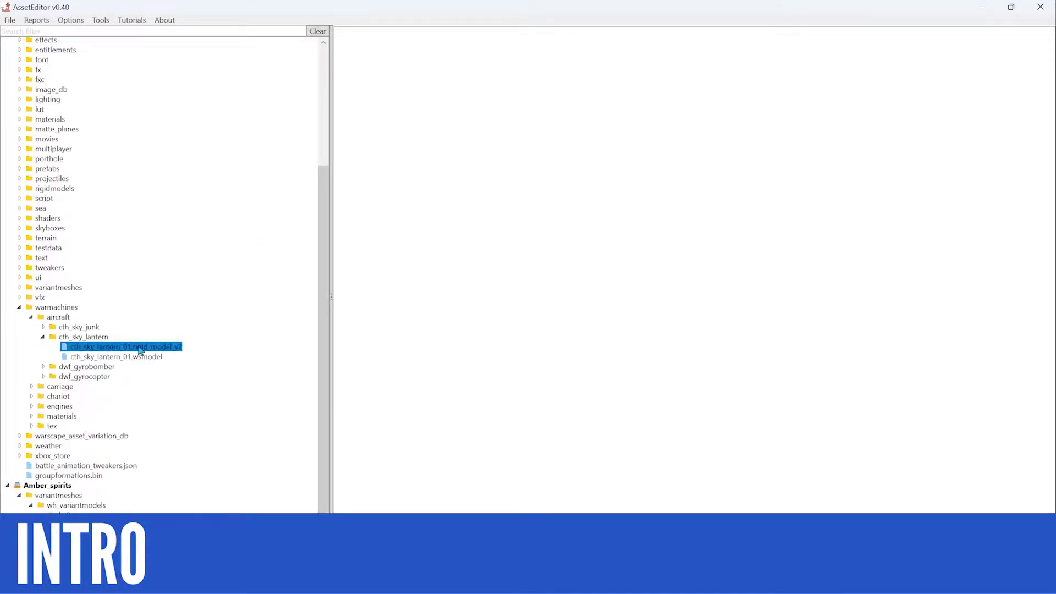
double_click(138, 348)
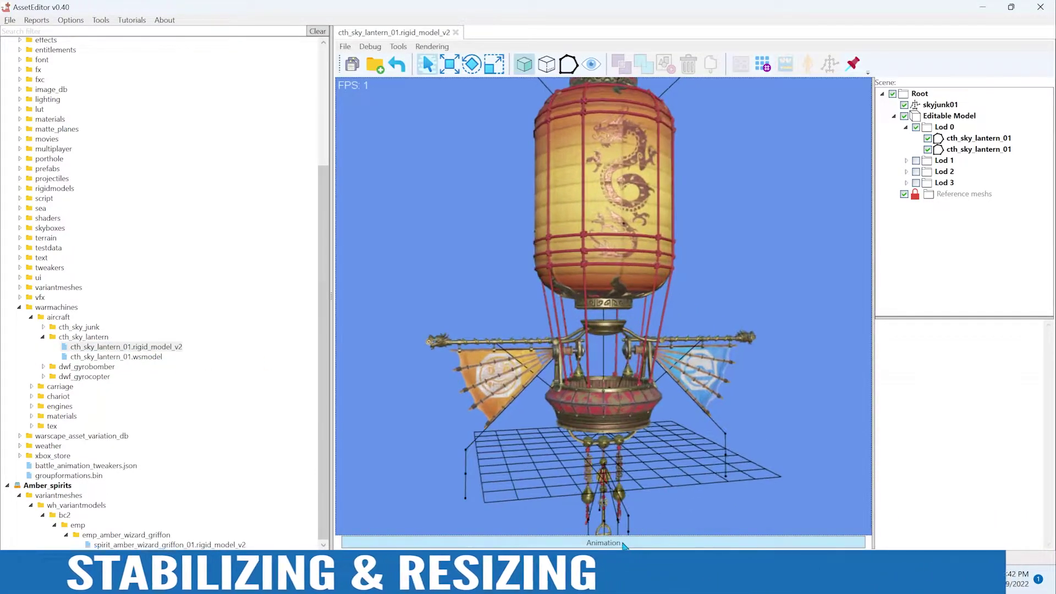
- Load the skylantern01_flystand01.anim animation onto the sky lantern model
left_click(603, 542)
left_click(482, 533)
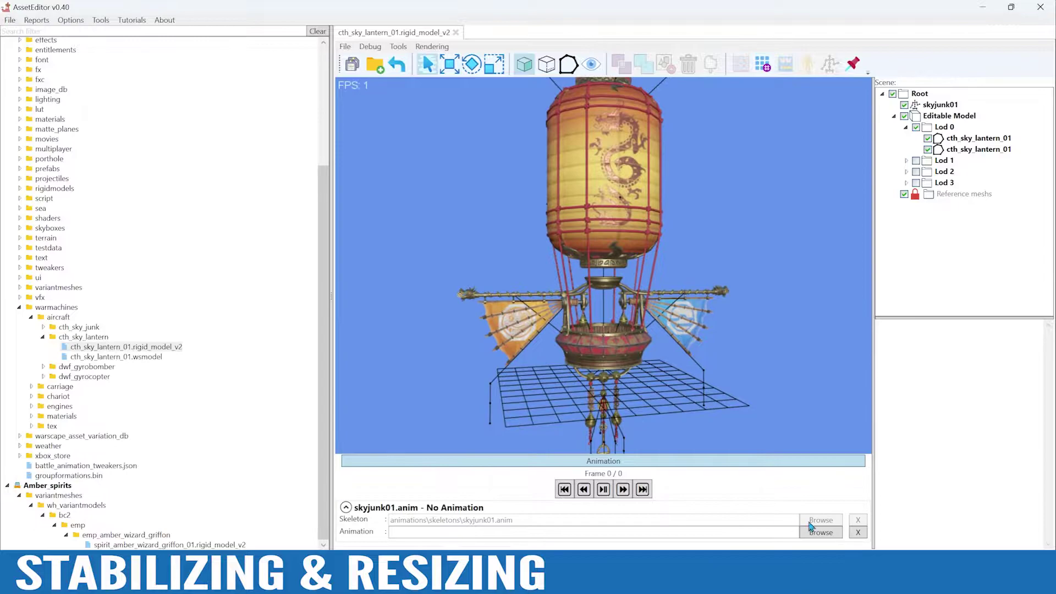
left_click(816, 532)
left_click(604, 455)
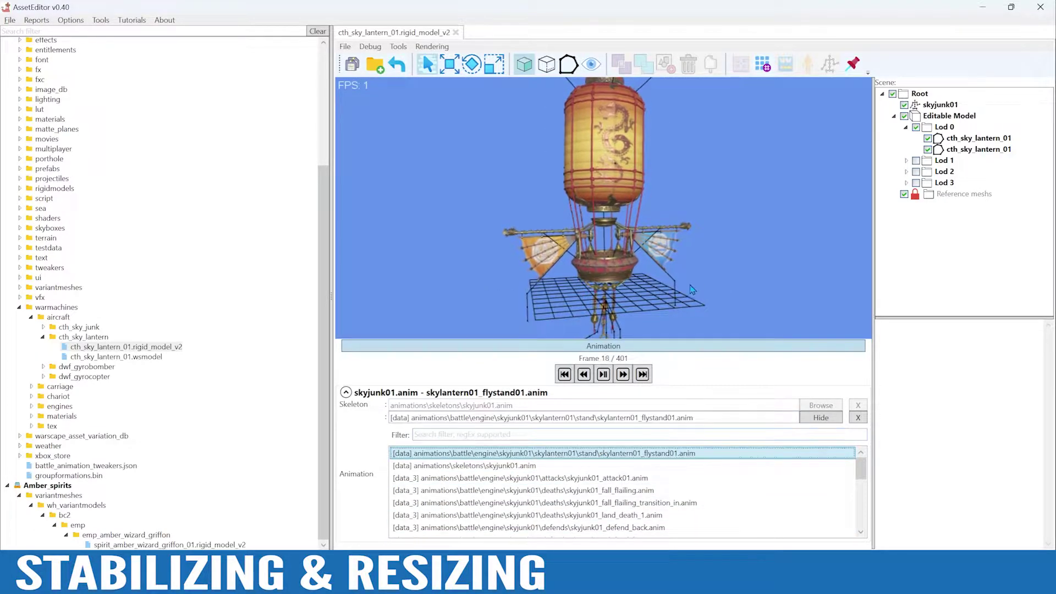
- Examine how the basket, sails and hanging ornaments of the sky lantern move during the animation
scroll(604, 246, "up", 5)
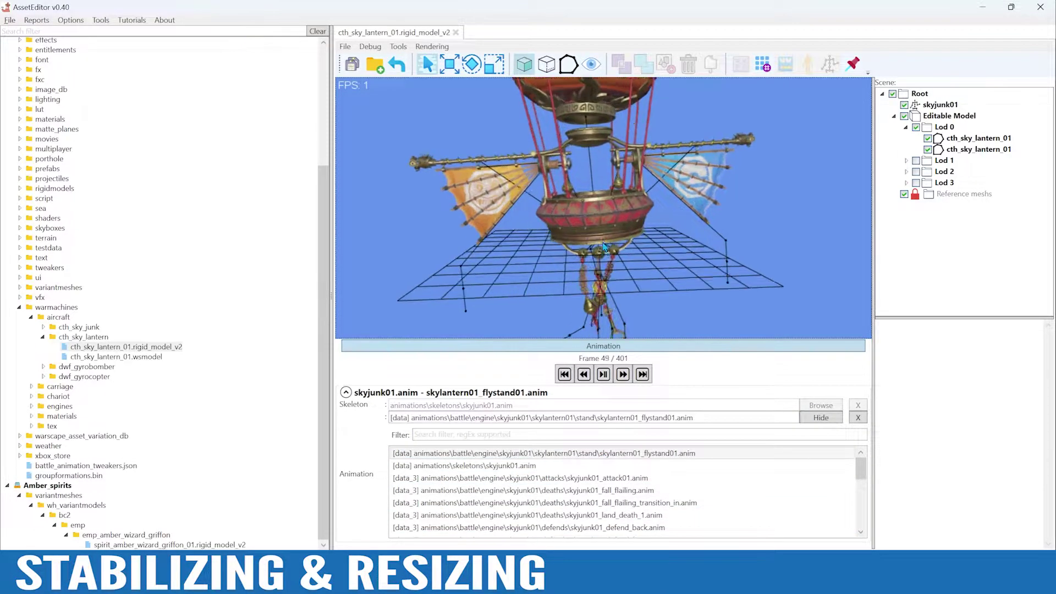
scroll(604, 245, "up", 1)
right_click_drag(603, 245, 633, 202, "alt")
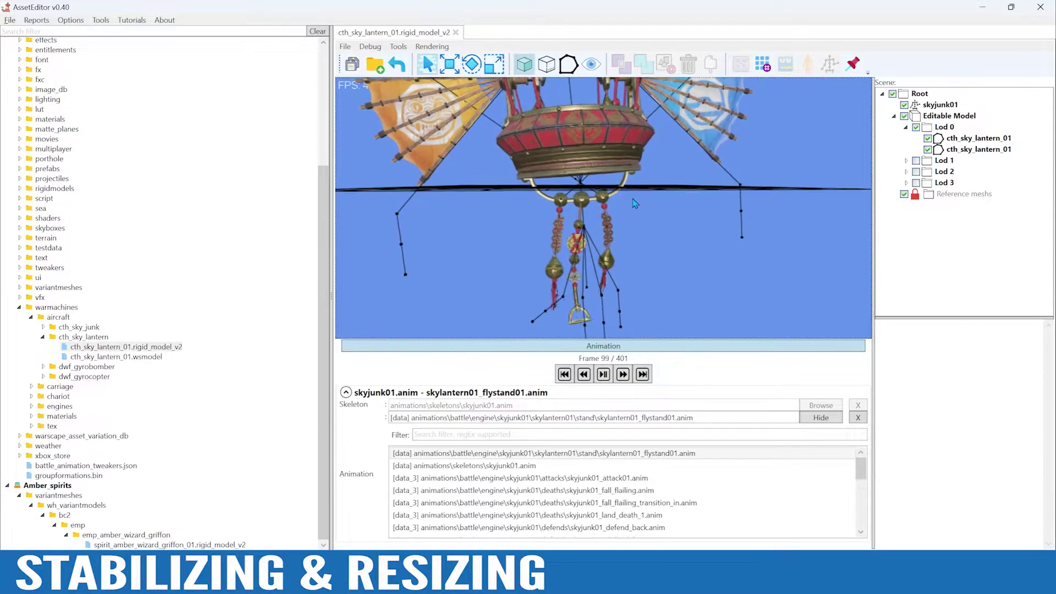
right_click_drag(604, 236, 596, 282, "alt")
scroll(597, 280, "down", 3)
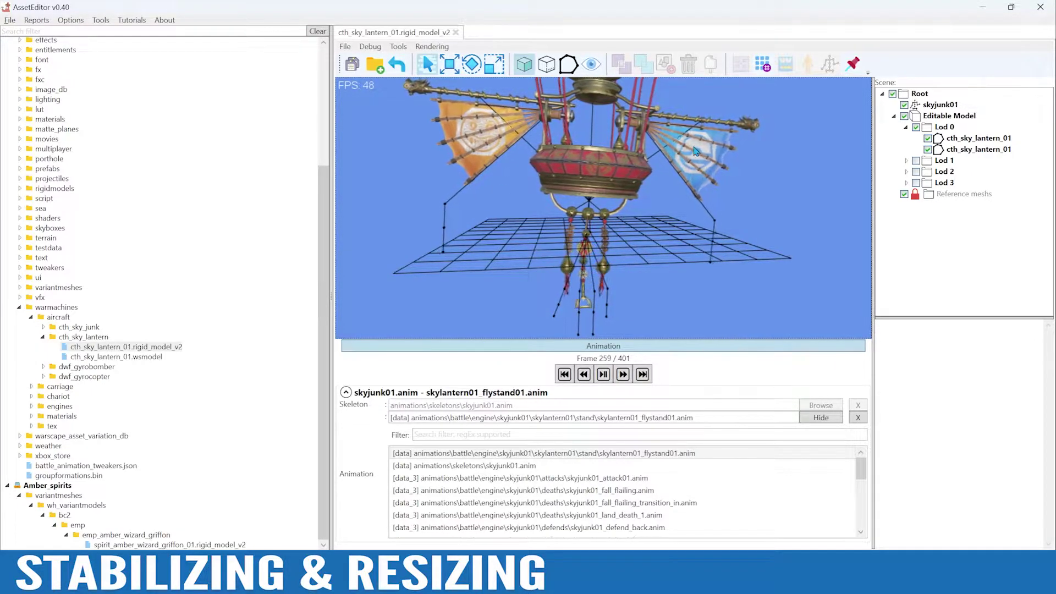
left_click_drag(480, 165, 604, 234, "alt")
left_click_drag(635, 117, 663, 221, "alt")
scroll(676, 213, "down", 3)
scroll(677, 213, "down", 1)
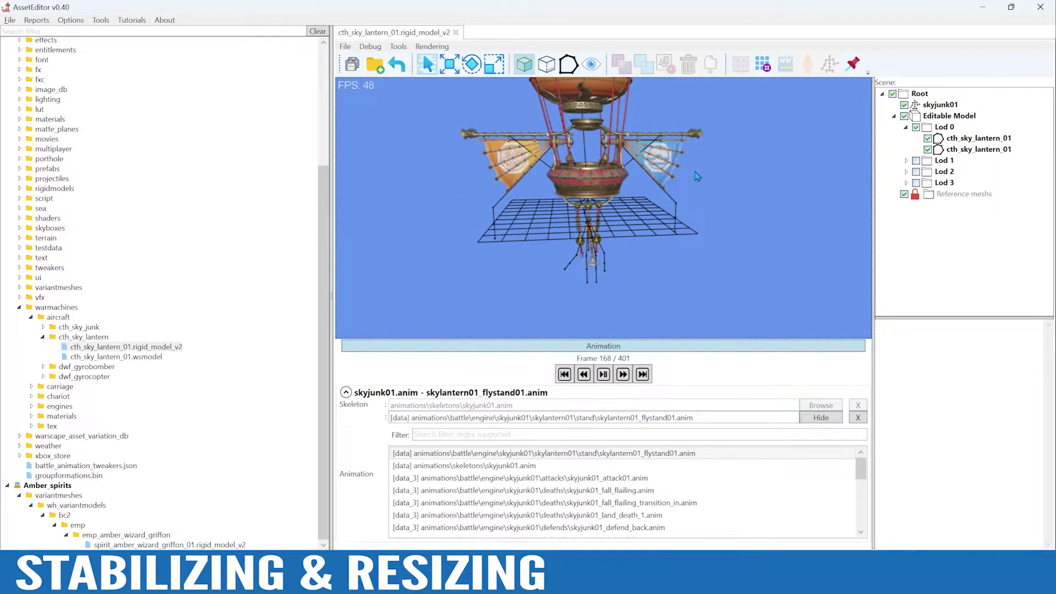
right_click_drag(697, 176, 687, 285, "alt")
left_click_drag(686, 286, 667, 295, "alt")
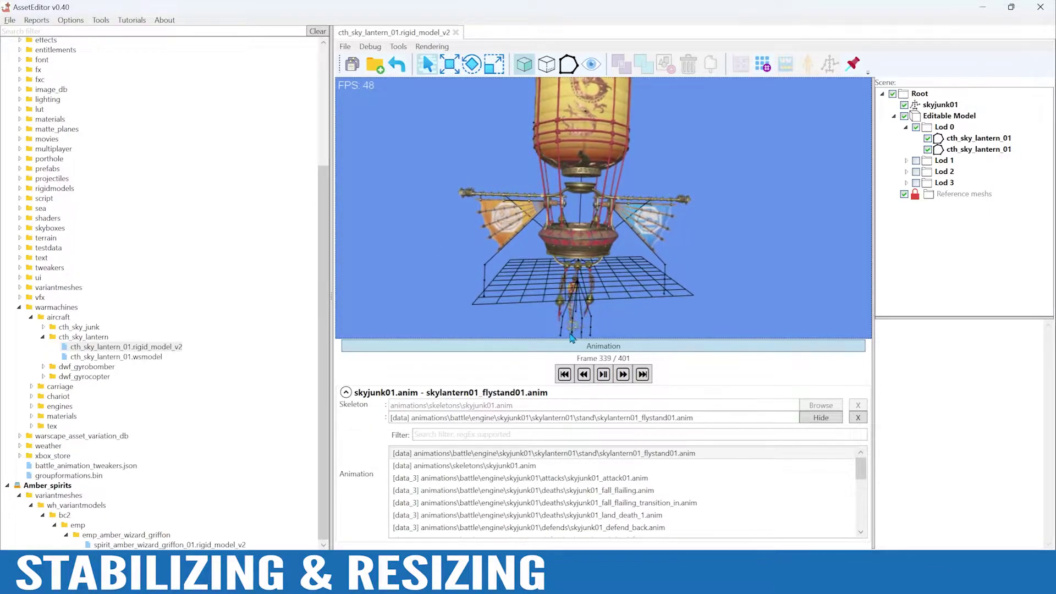
- Delete the lantern body and blue sail faces from the main mesh, including the leftover fragment above the orange sail
left_click(601, 349)
left_click(668, 204)
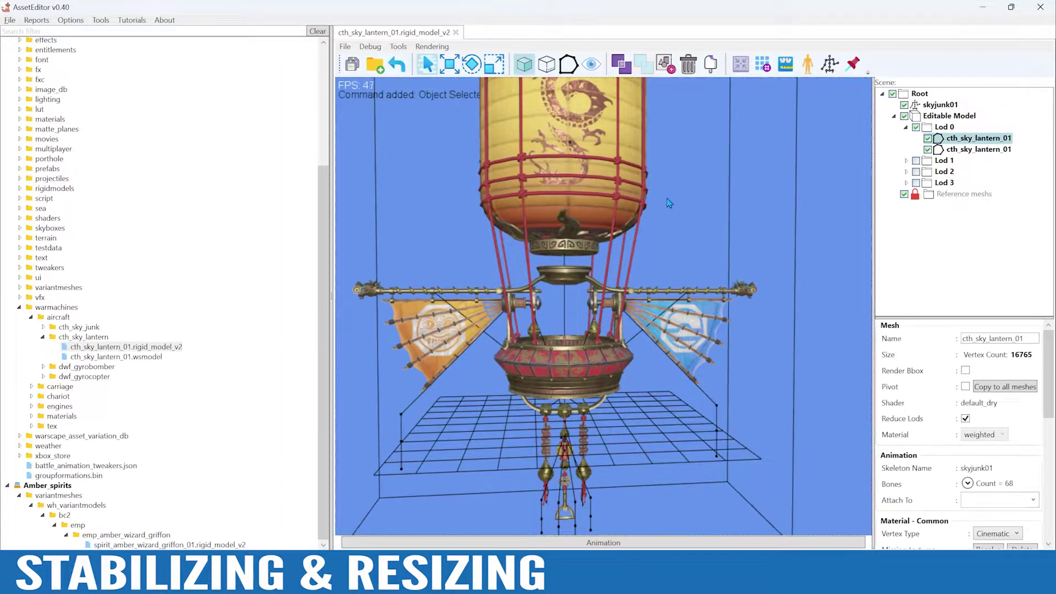
scroll(662, 195, "down", 3)
left_click(550, 65)
left_click_drag(570, 137, 788, 491)
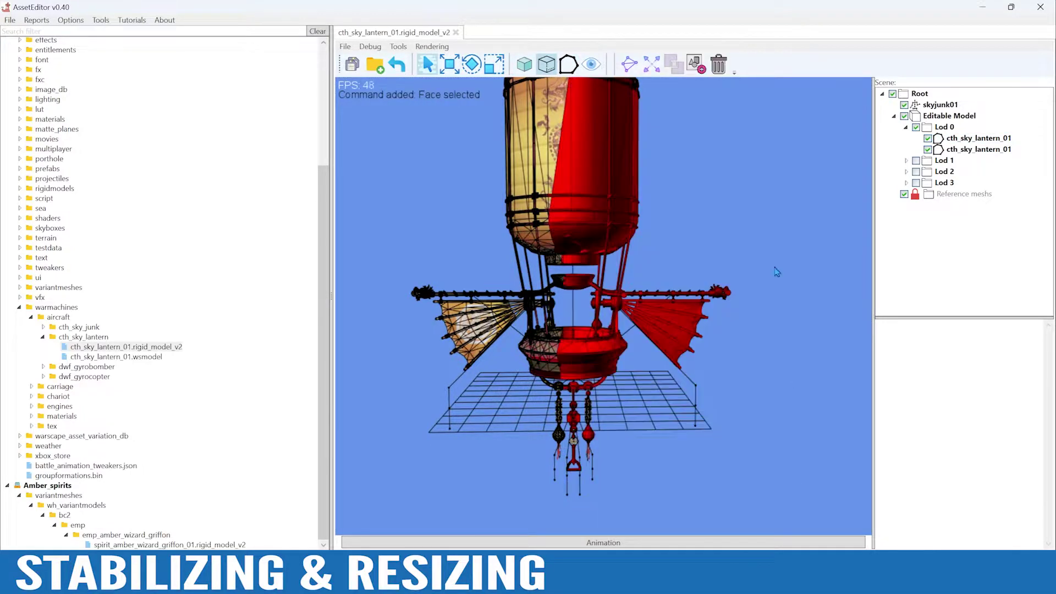
left_click(655, 62)
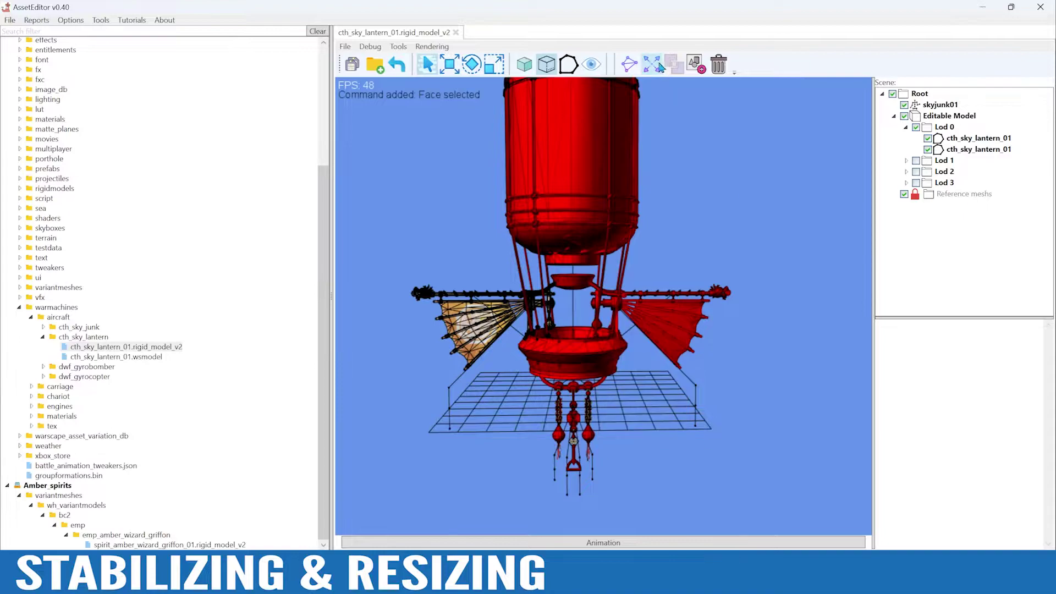
key("Delete")
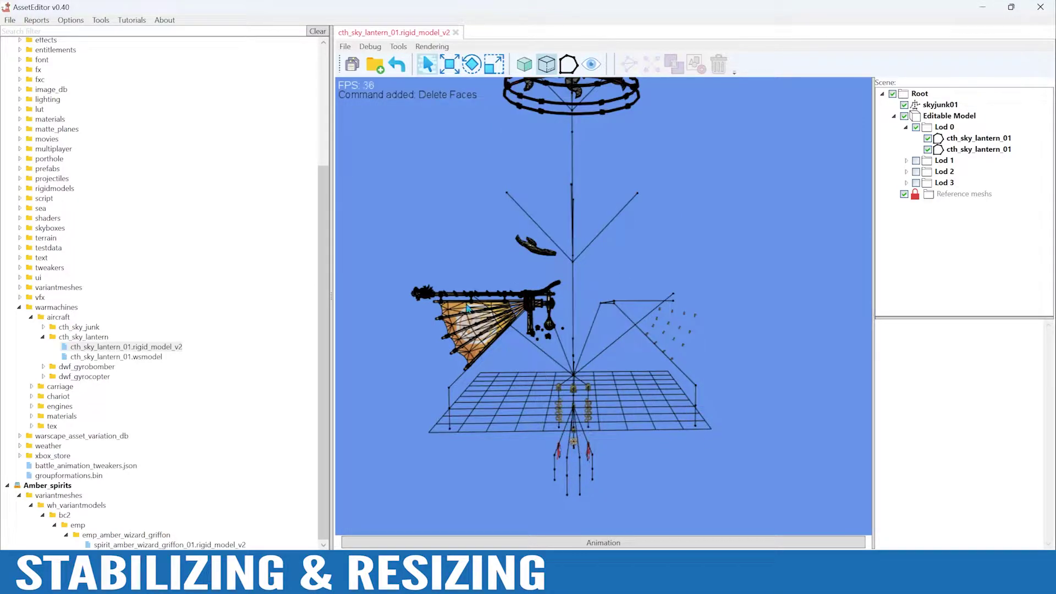
left_click(530, 245)
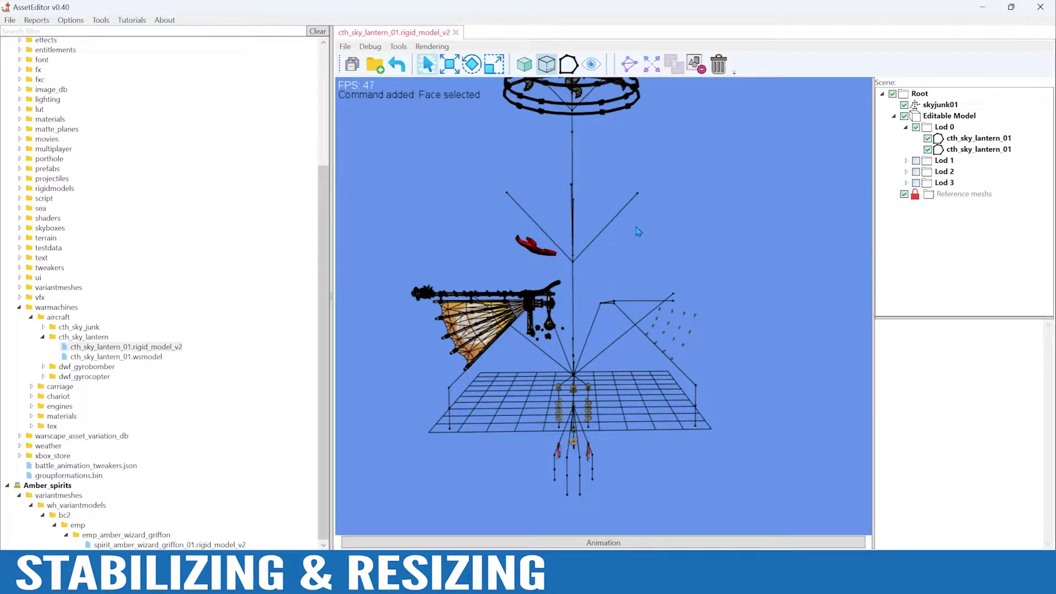
left_click(720, 66)
- Examine how the isolated orange sail moves while the flystand animation plays
left_click_drag(594, 286, 591, 269, "alt")
right_click_drag(528, 358, 598, 333, "alt")
left_click(598, 333)
scroll(566, 220, "up", 3, "alt")
left_click_drag(561, 192, 651, 342, "alt")
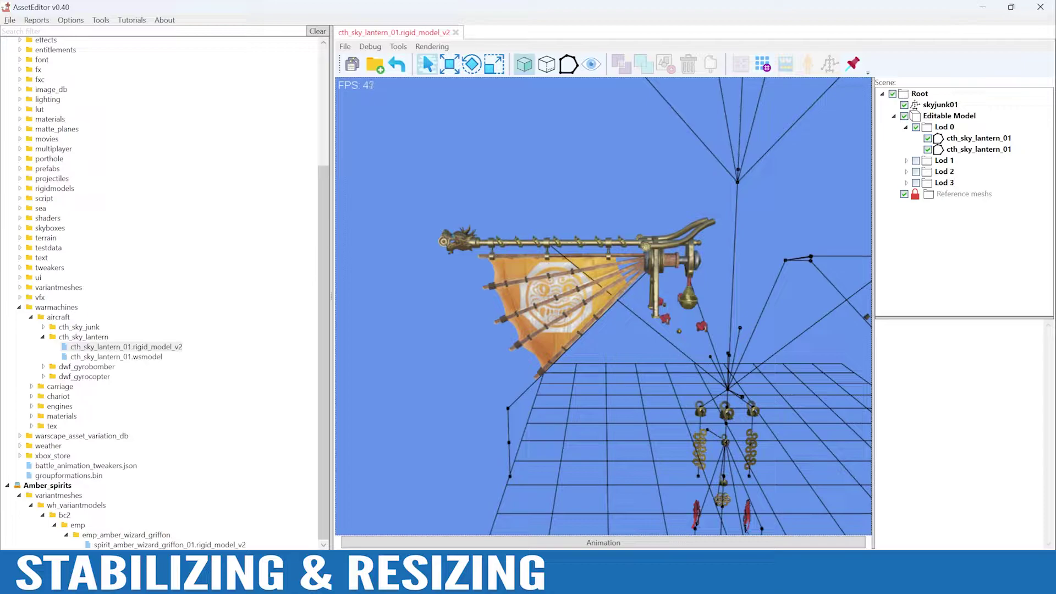
left_click(614, 544)
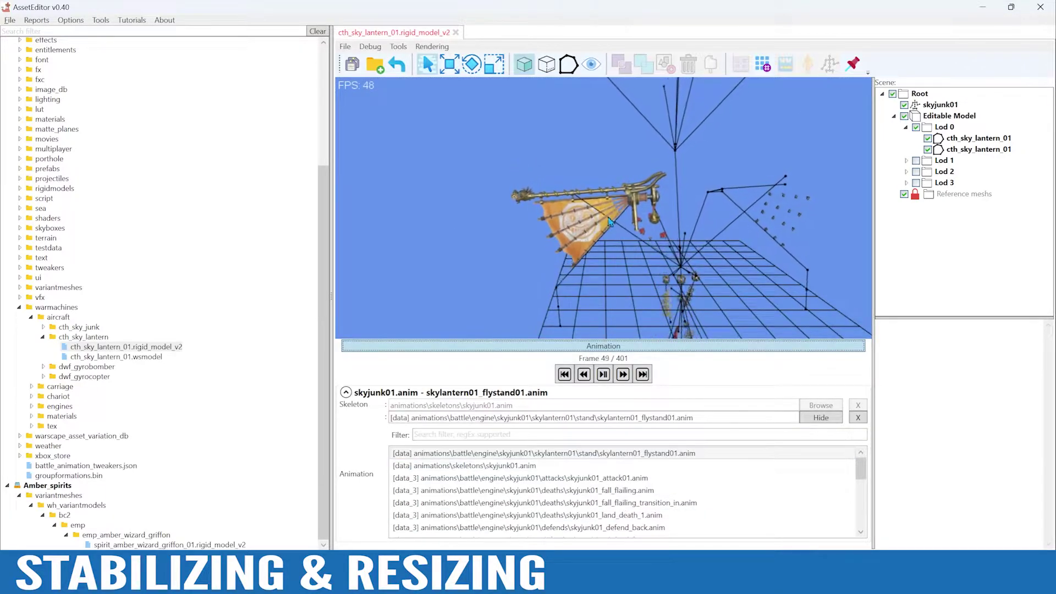
key("alt")
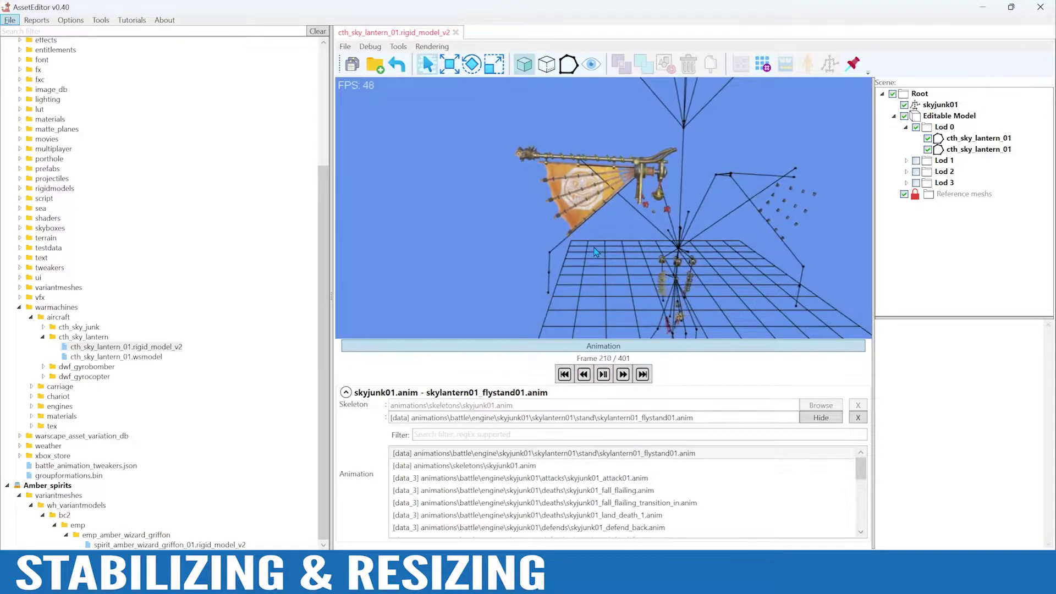
left_click(640, 346)
scroll(759, 313, "down", 5)
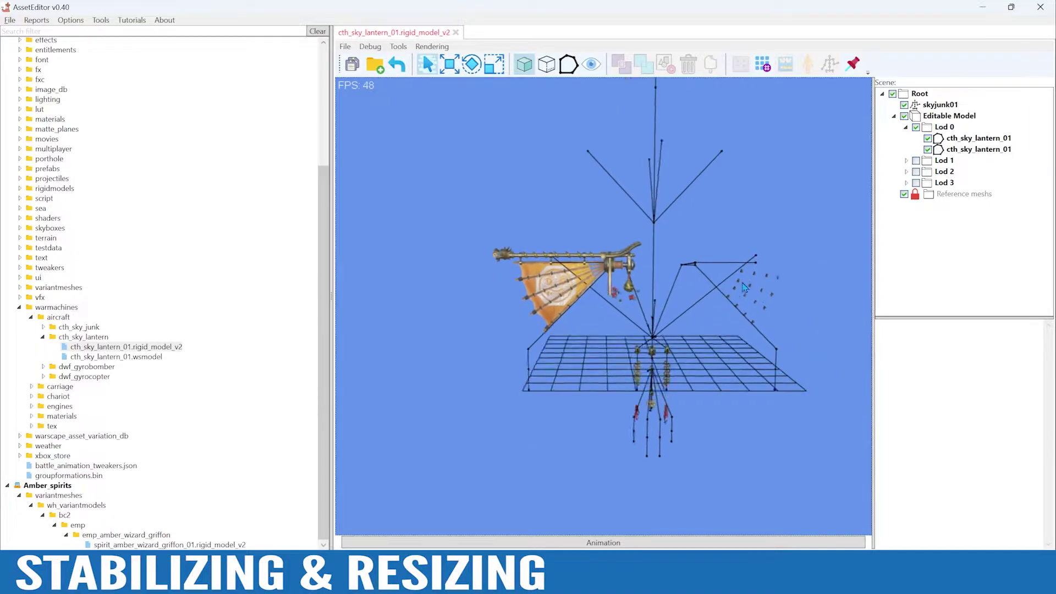
- Undo the face deletions and face selections to restore the complete sky lantern mesh
key("ctrl+z")
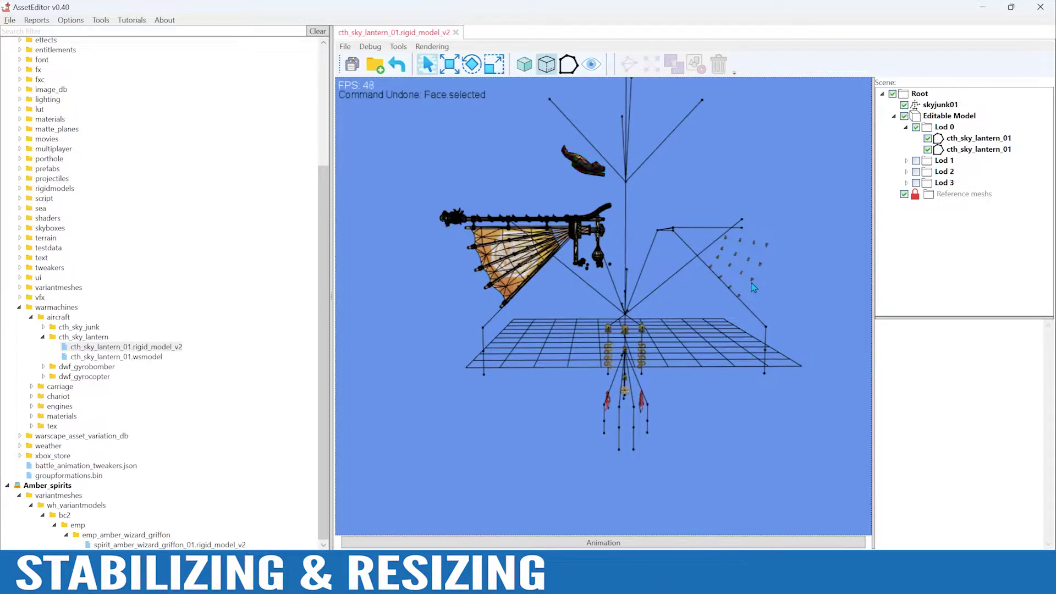
key("ctrl+z")
key("ctrl+z")
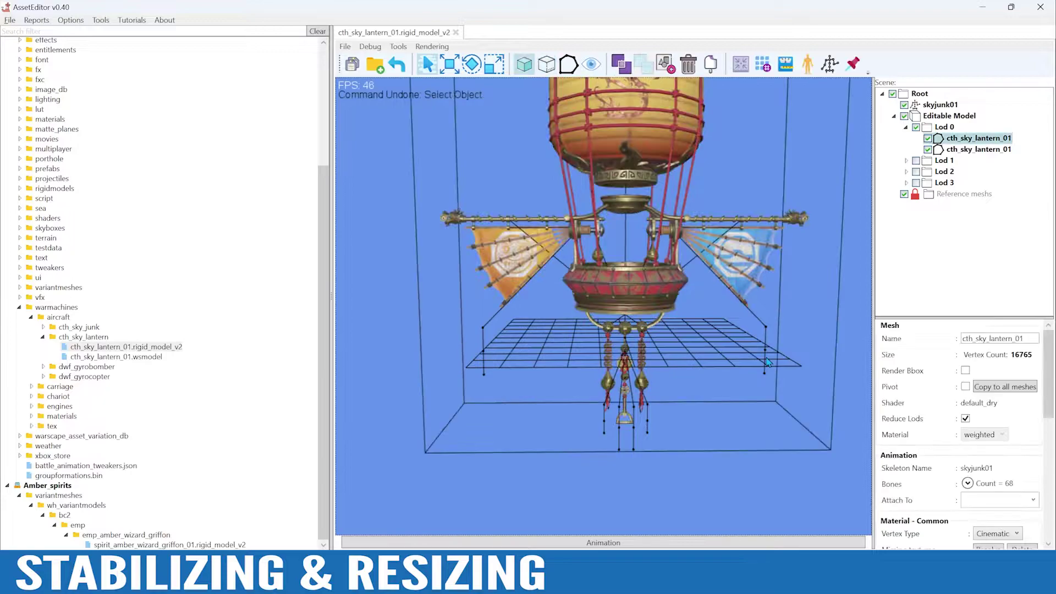
scroll(750, 381, "down", 3)
scroll(729, 362, "up", 2)
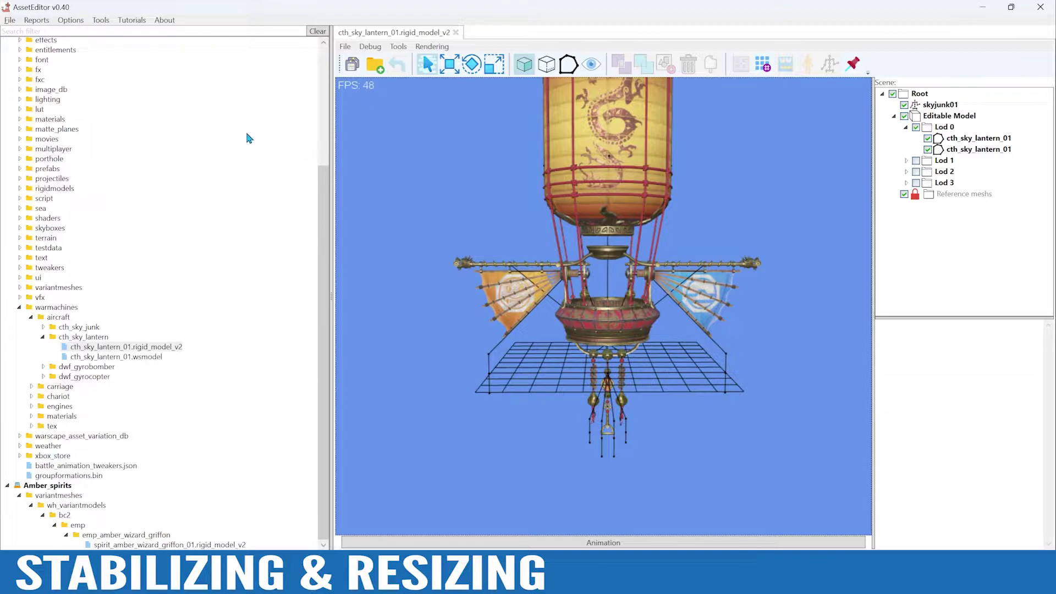
- Collapse the All CA packs tree and open spirit_amber_wizard_griffon_01.rigid_model_v2 from the Amber_spirits pack
left_click(101, 24)
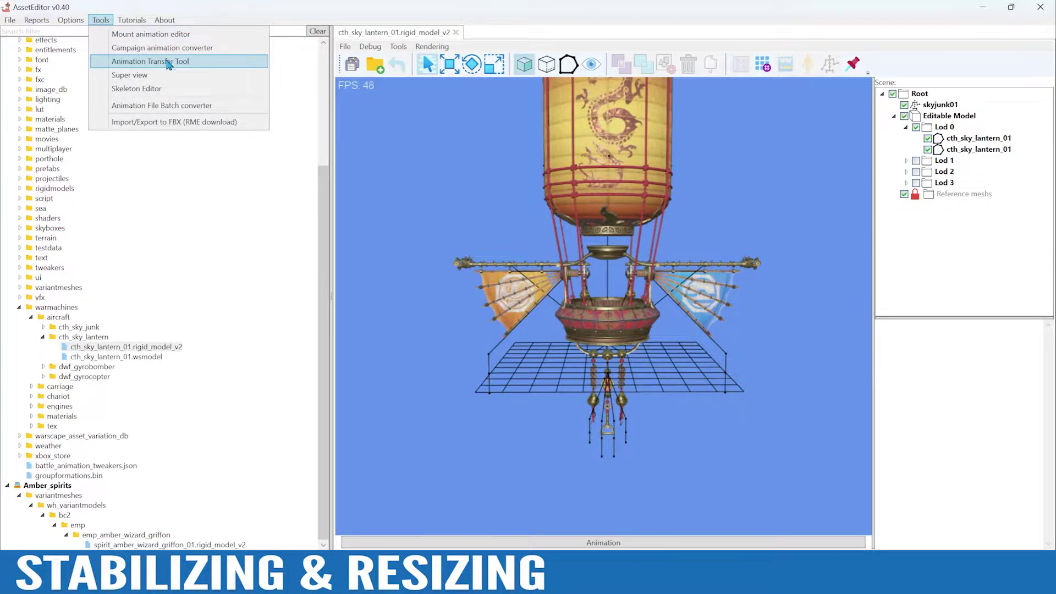
left_click_drag(328, 244, 328, 125)
left_click(7, 43)
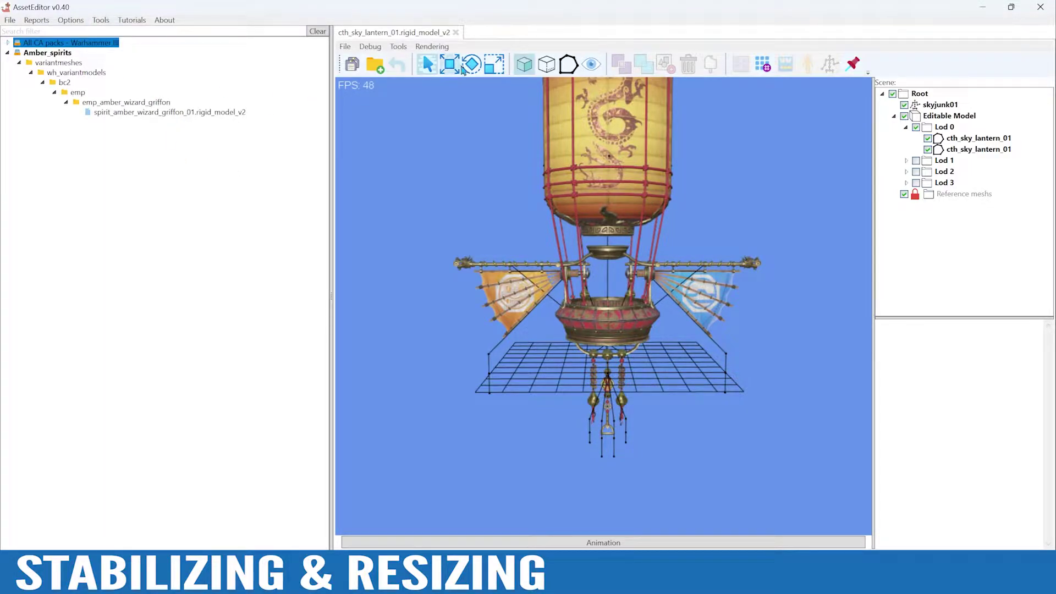
left_click(201, 114)
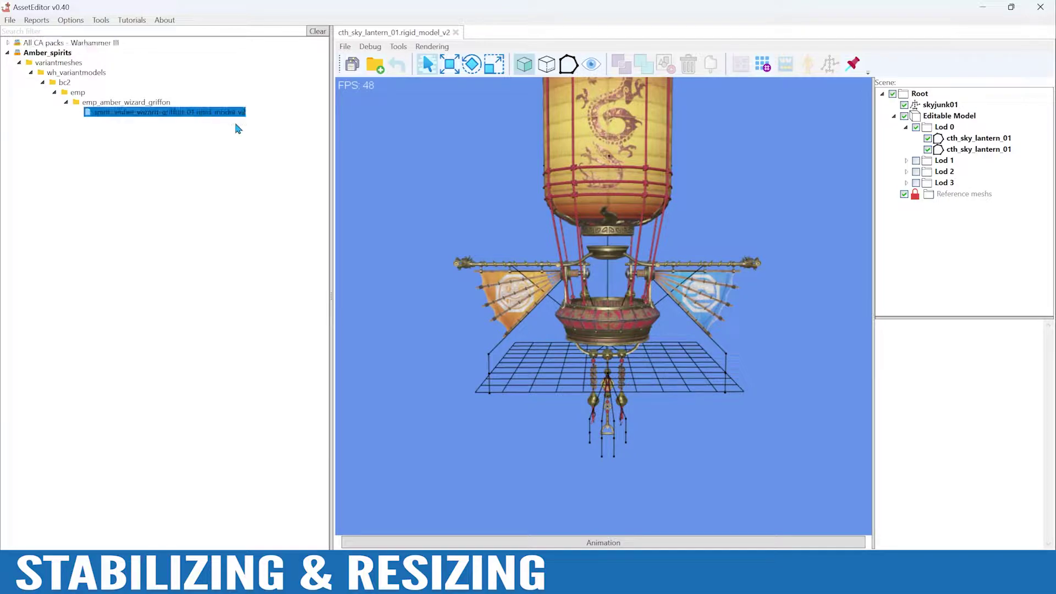
left_click_drag(707, 391, 666, 381, "alt")
scroll(665, 380, "up", 5)
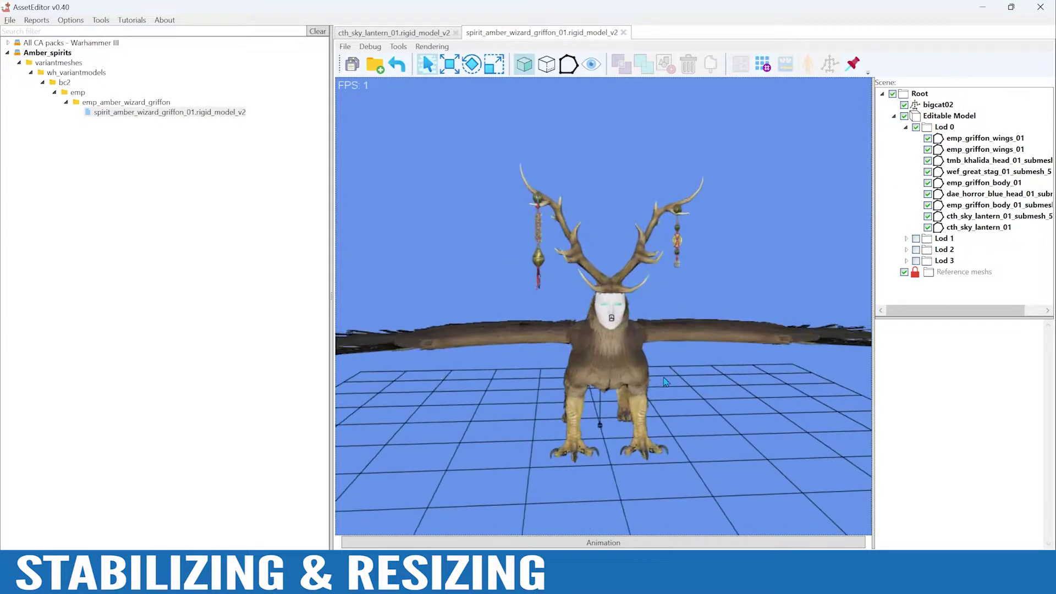
scroll(665, 382, "up", 1)
- Hide the bigcat02 skeleton in the griffon scene
left_click(904, 105)
left_click_drag(764, 446, 693, 440, "alt")
left_click_drag(573, 395, 717, 419, "alt")
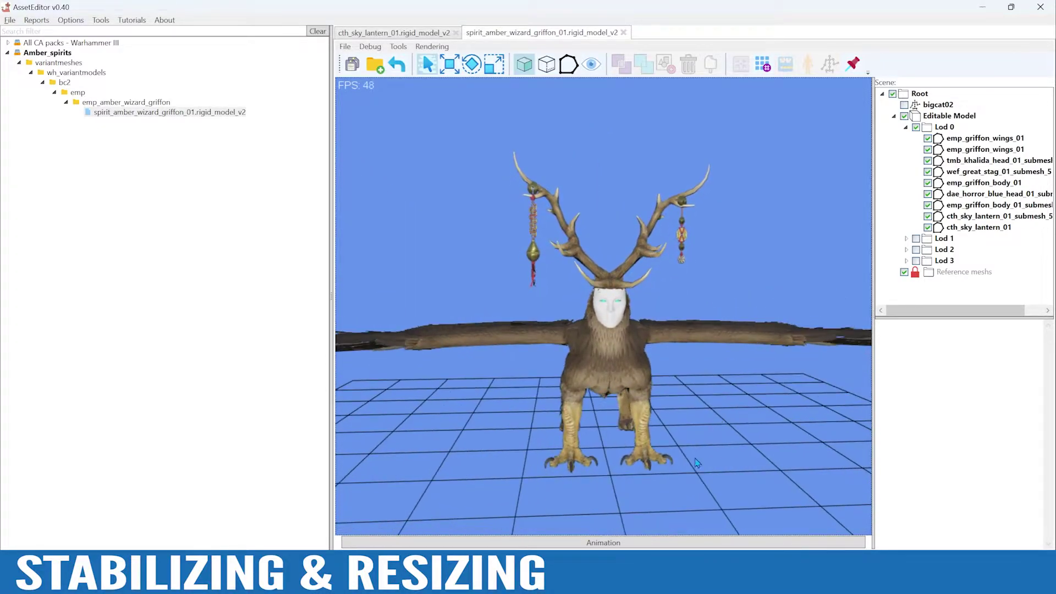
- Play the bc2_stand_idle_01.anim animation on the griffon and examine the ornaments hanging from its antlers
left_click(650, 544)
left_click_drag(616, 429, 678, 438, "alt")
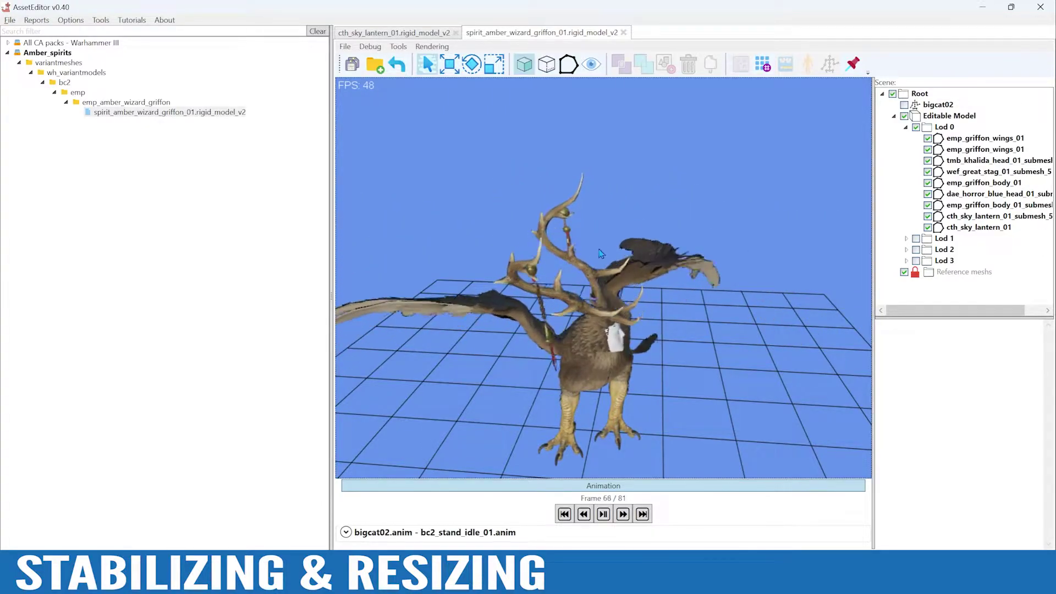
left_click(603, 485)
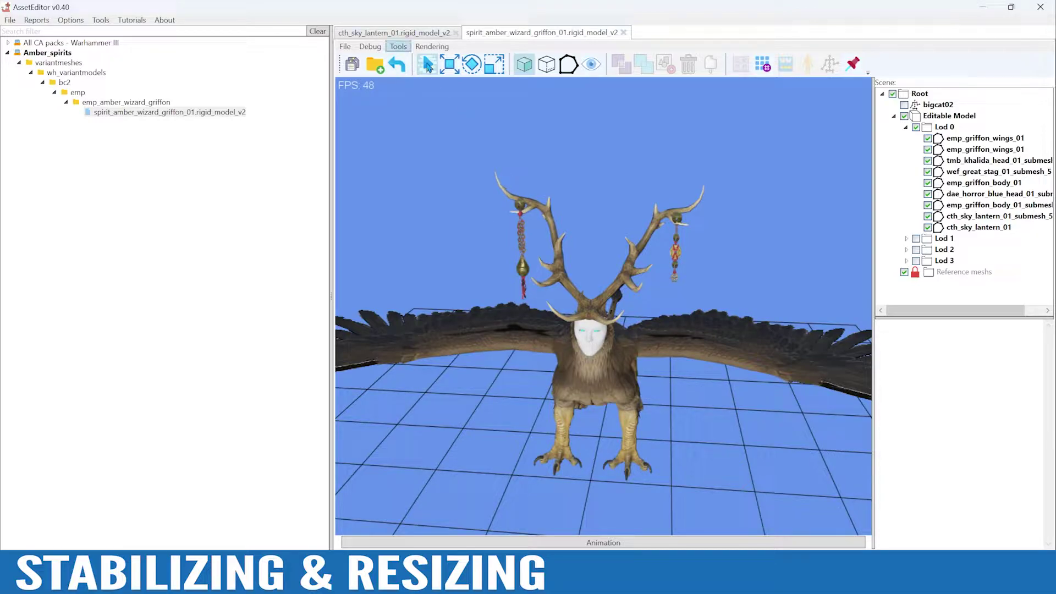
scroll(496, 244, "up", 3)
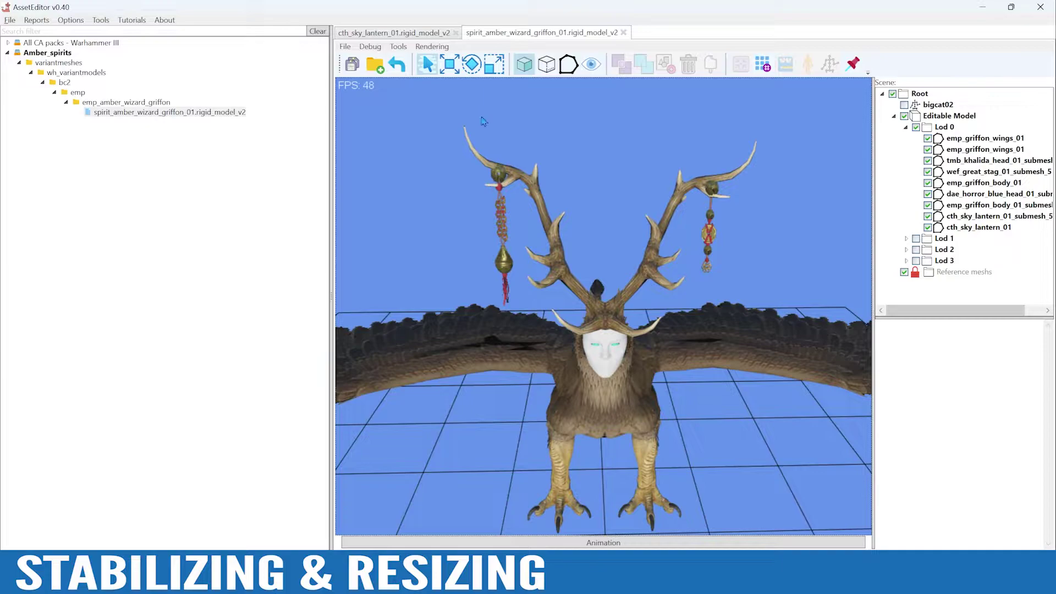
- Compare the ornaments hanging below the sky lantern's basket with those attached to the griffon's antlers
left_click(419, 34)
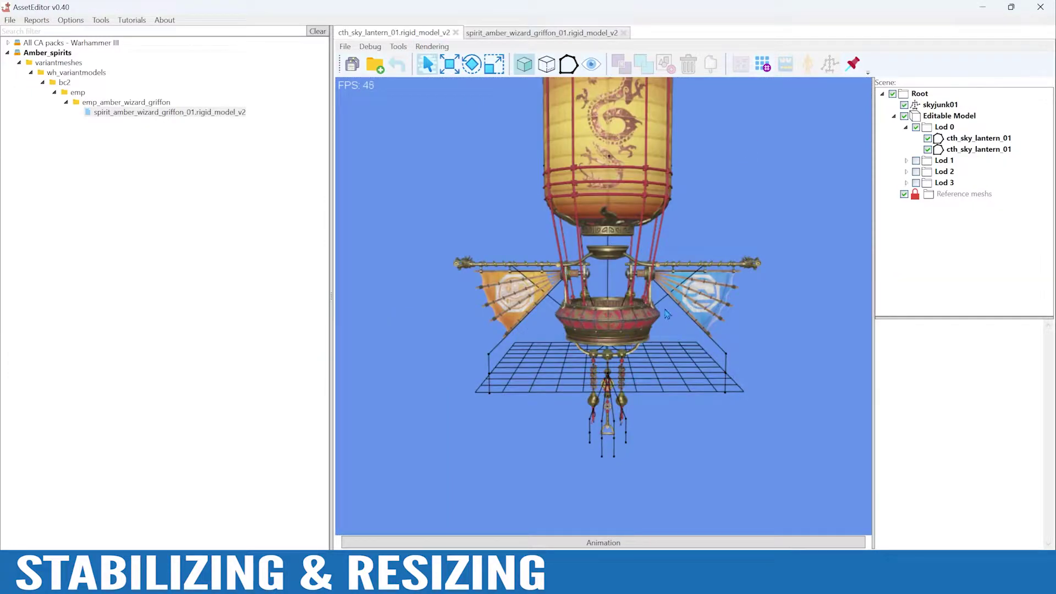
scroll(657, 393, "up", 6)
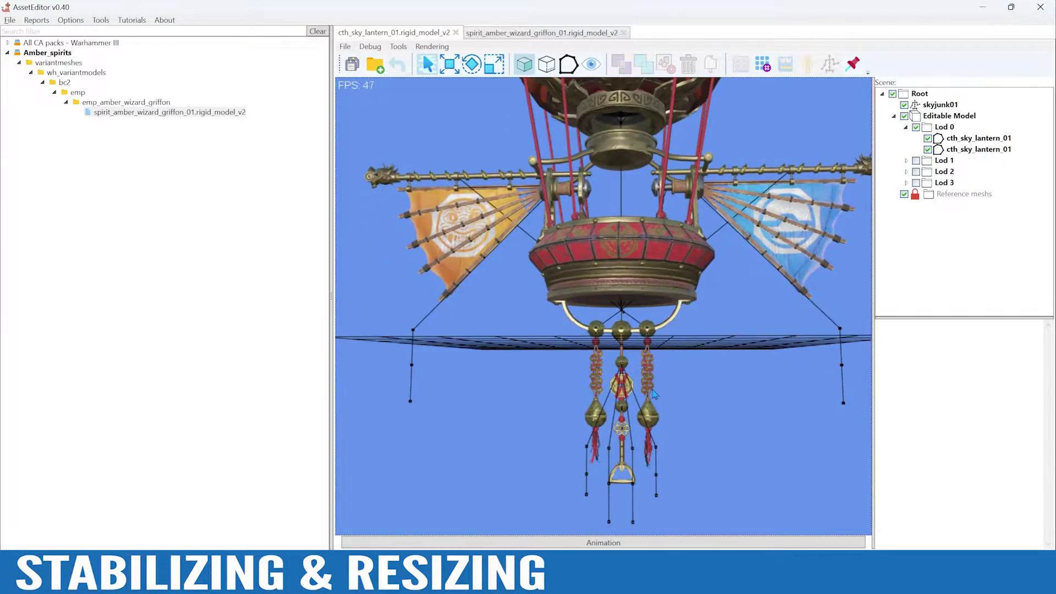
middle_click_drag(655, 393, 624, 415)
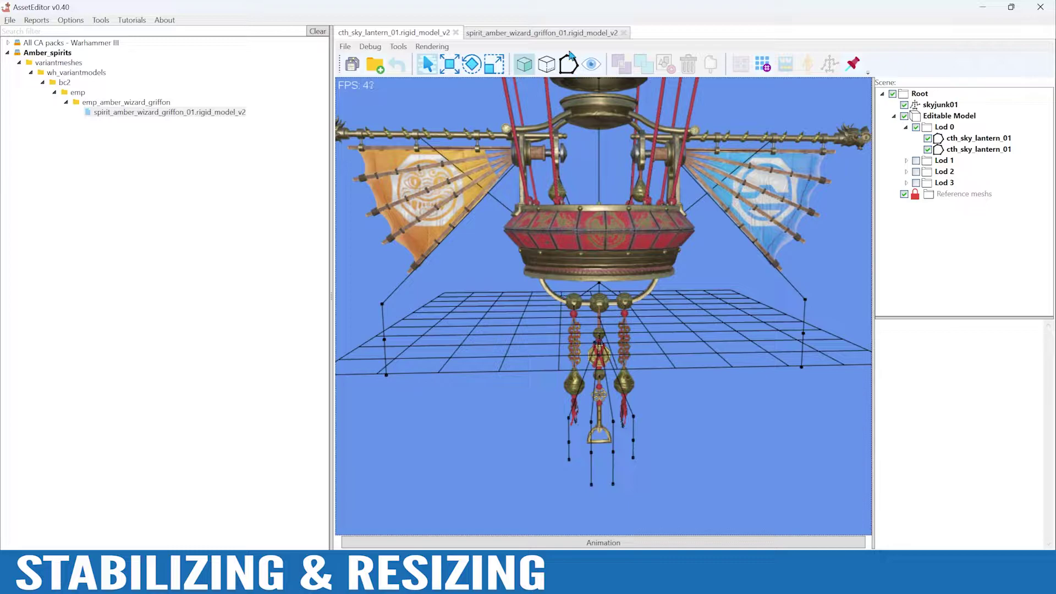
left_click(567, 33)
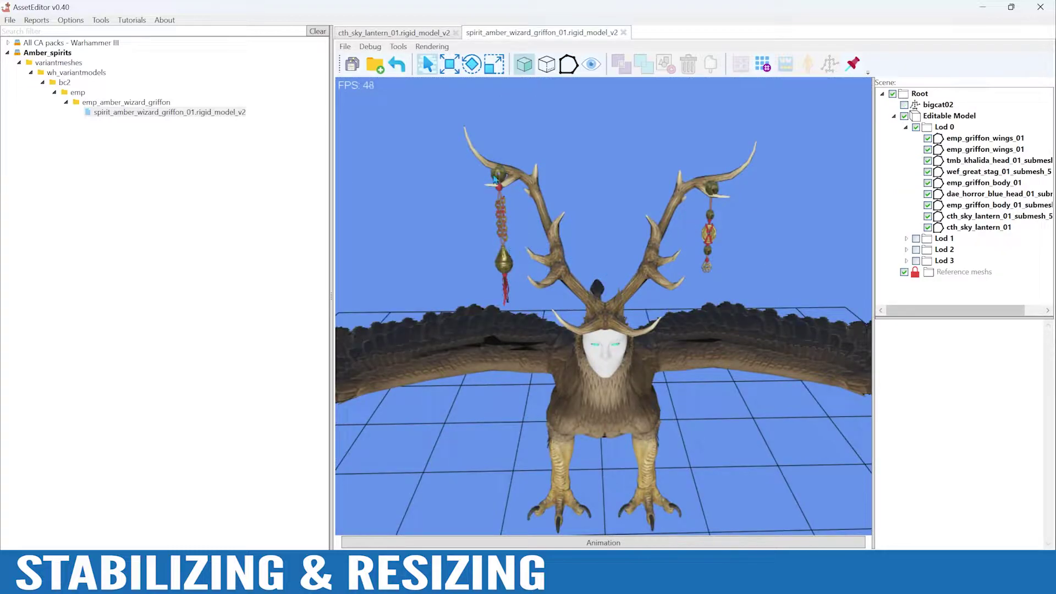
left_click(385, 34)
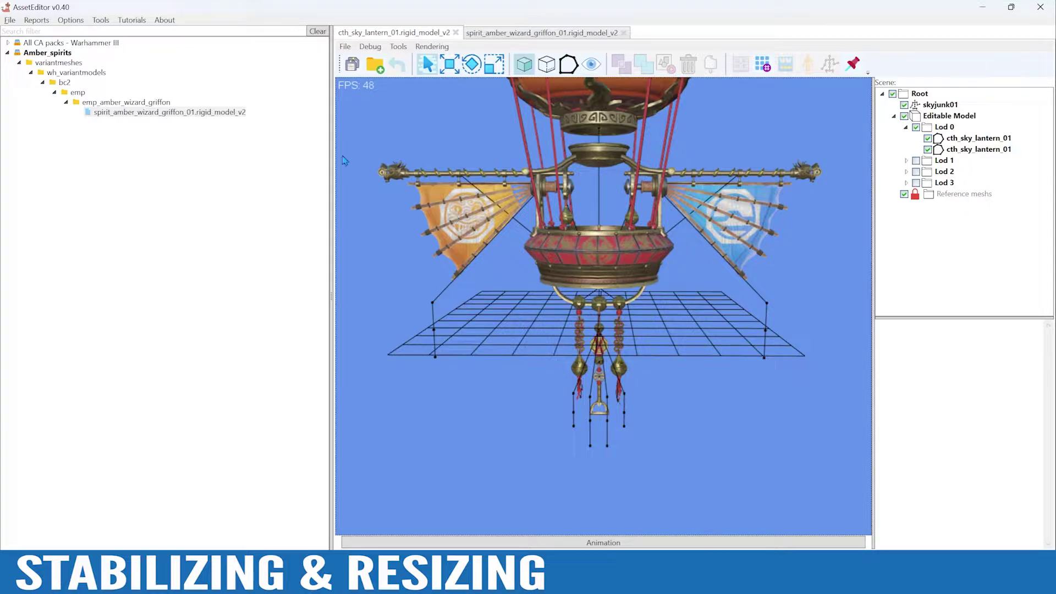
- Open the Animation Transfer Tool
left_click(509, 200)
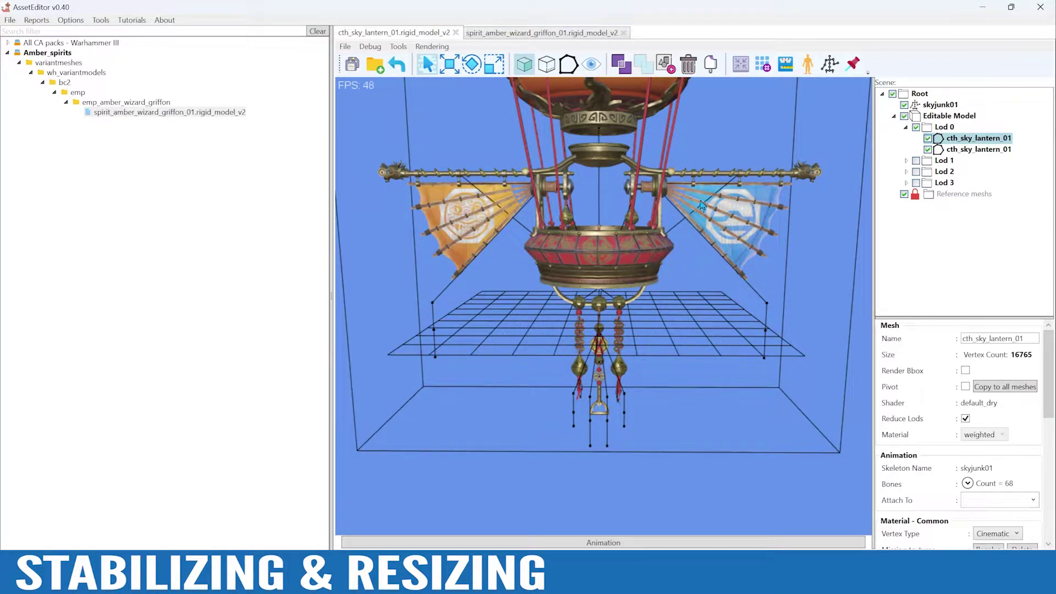
left_click(105, 22)
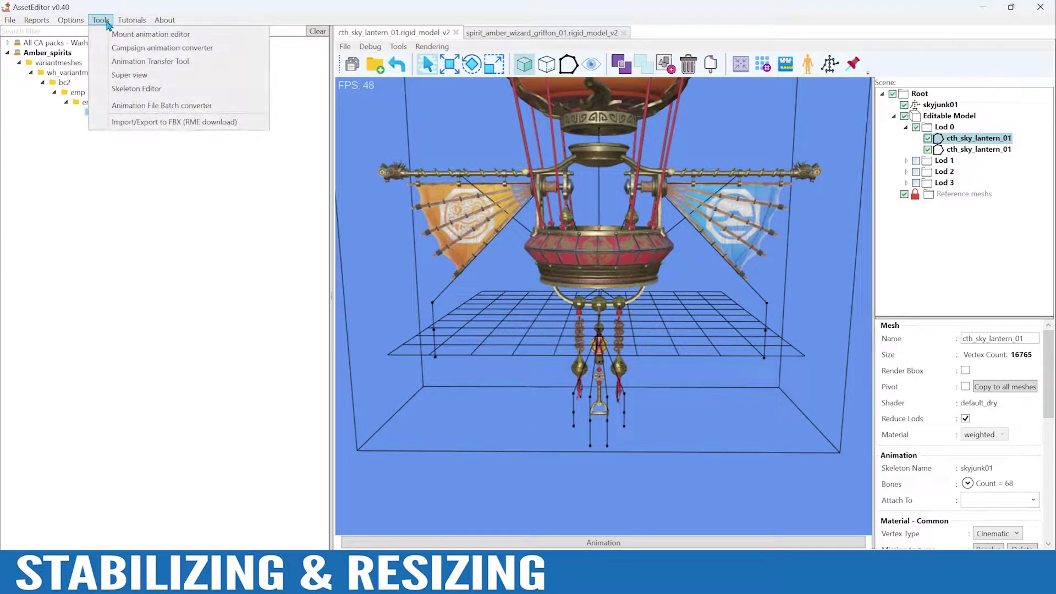
left_click(126, 63)
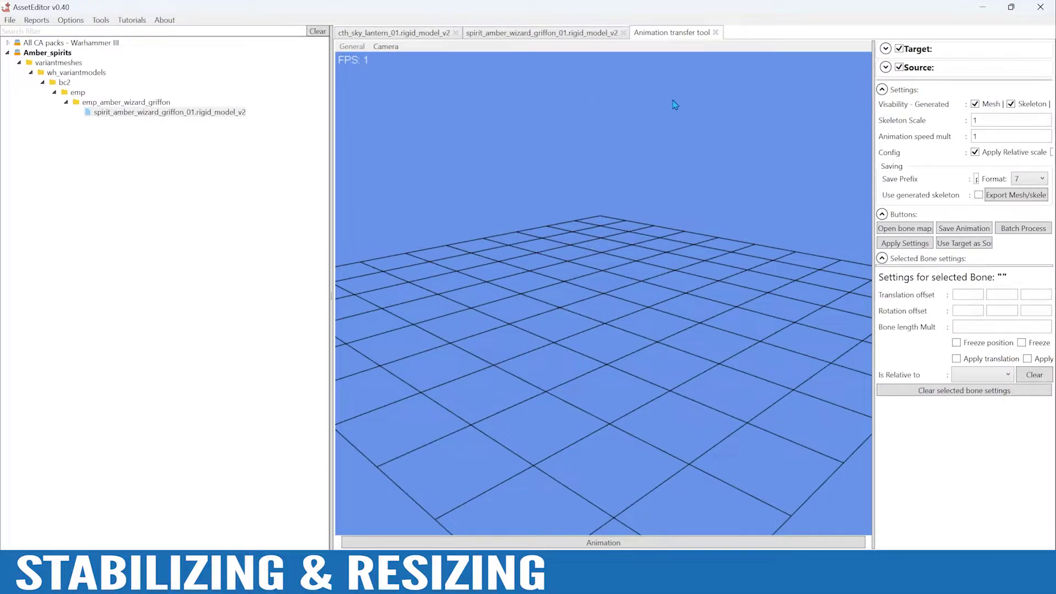
- Load the cth_sky_lantern_01 model from the All CA packs warmachines folder as the target mesh
left_click(885, 48)
left_click(991, 65)
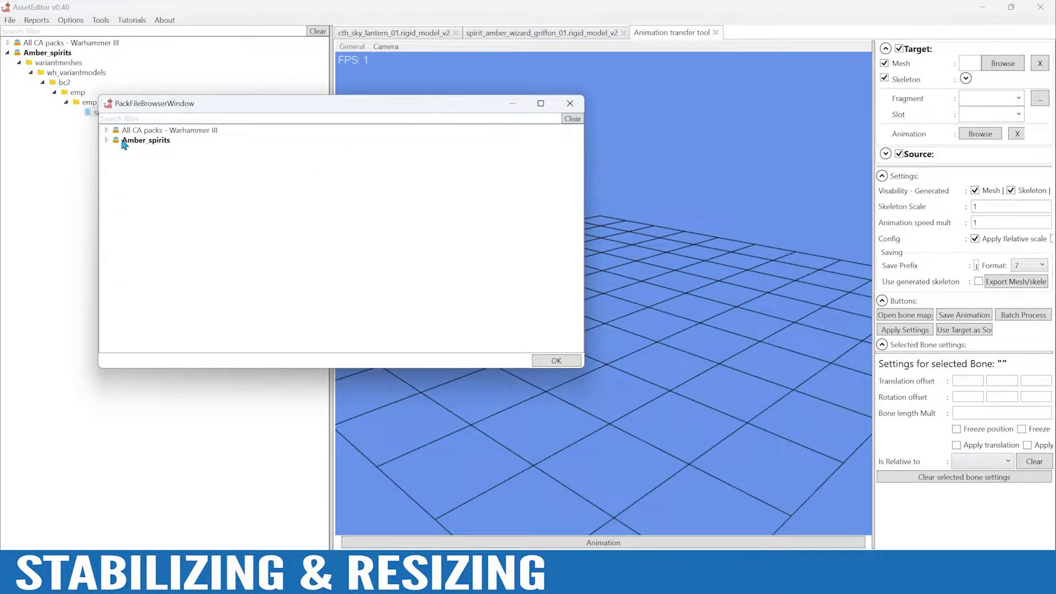
left_click(135, 140)
double_click(146, 141)
double_click(173, 151)
left_click(175, 161)
double_click(165, 170)
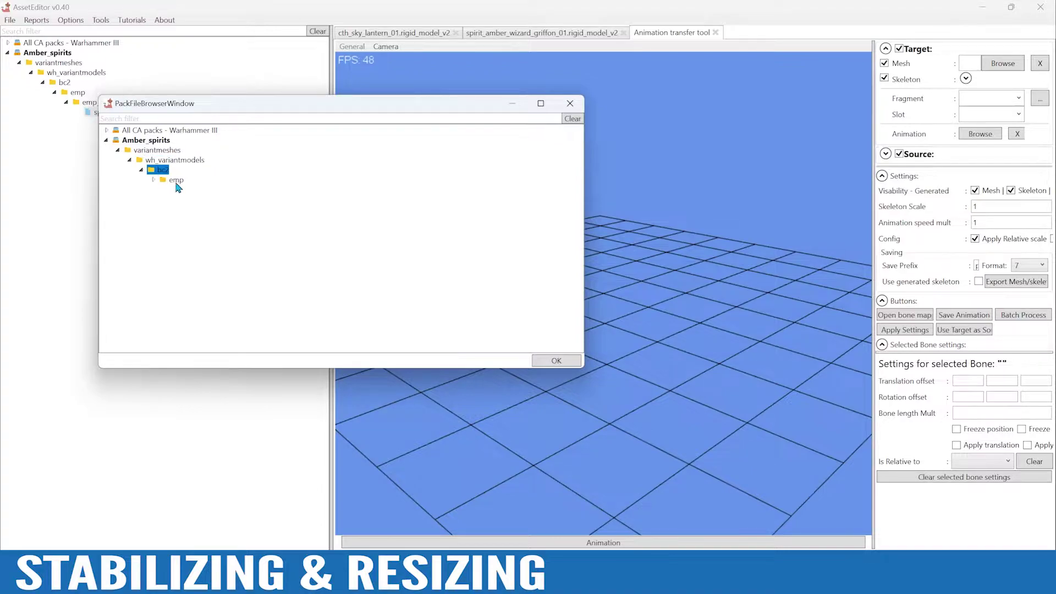
left_click(142, 132)
double_click(144, 132)
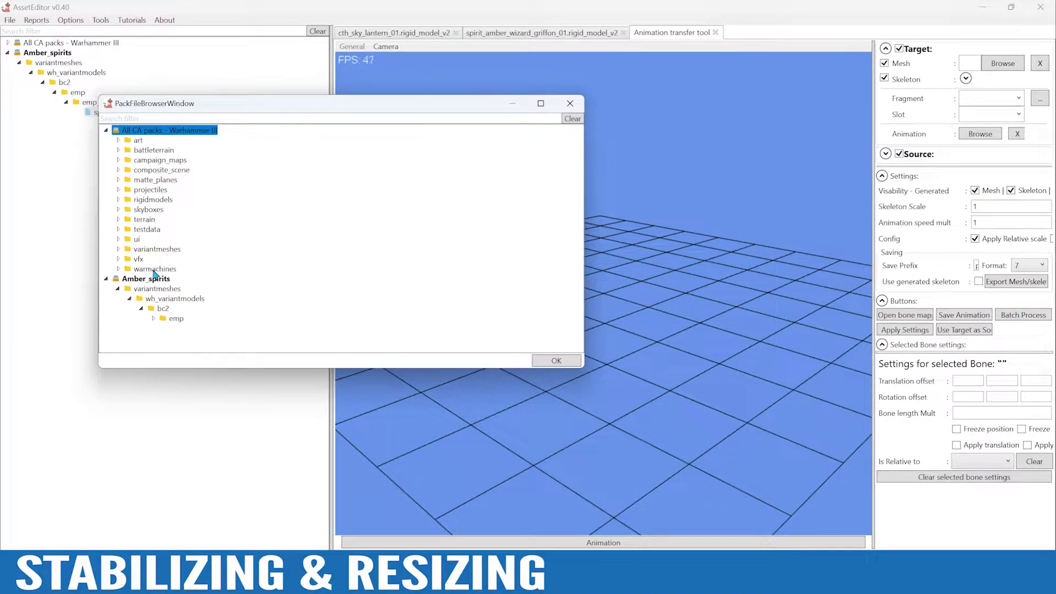
double_click(156, 269)
double_click(156, 279)
double_click(184, 298)
left_click(221, 309)
left_click(542, 358)
- Examine the target and generated sky lantern copies from several angles, including their hanging ornaments and bones
left_click_drag(596, 333, 641, 321, "alt")
right_click_drag(658, 271, 648, 331, "alt")
scroll(648, 332, "down", 3, "alt")
left_click_drag(649, 335, 660, 344, "alt")
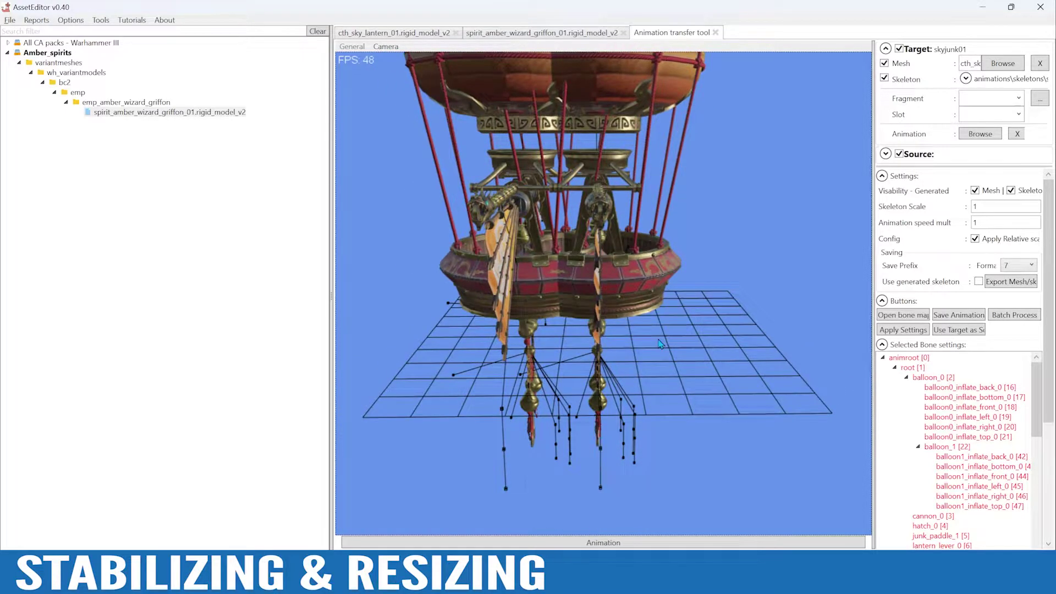
left_click_drag(648, 302, 607, 322, "alt")
right_click_drag(632, 302, 644, 351, "alt")
left_click_drag(666, 377, 697, 372, "alt")
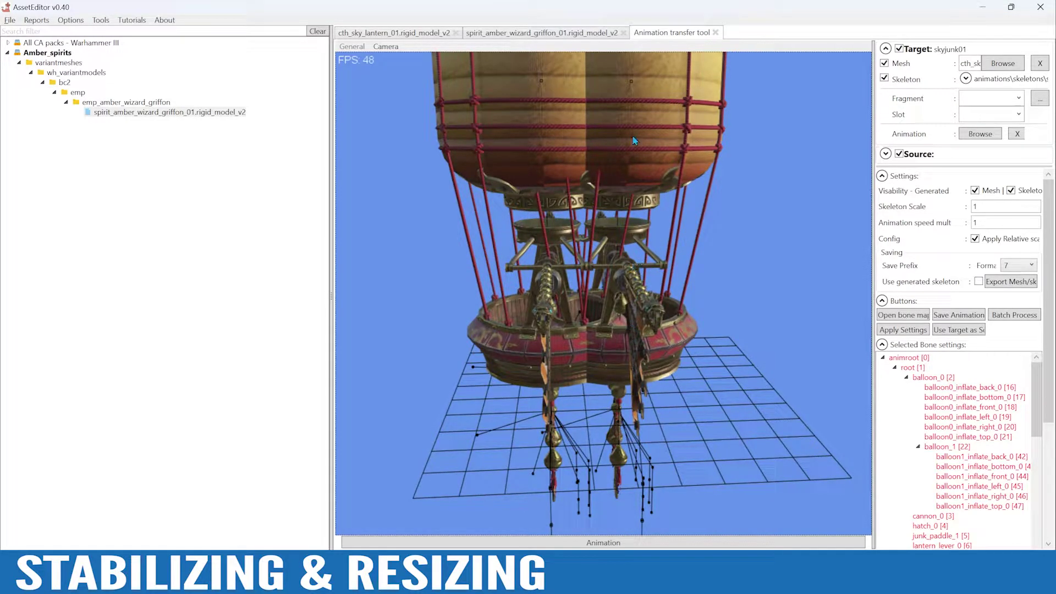
left_click_drag(663, 326, 655, 316, "alt")
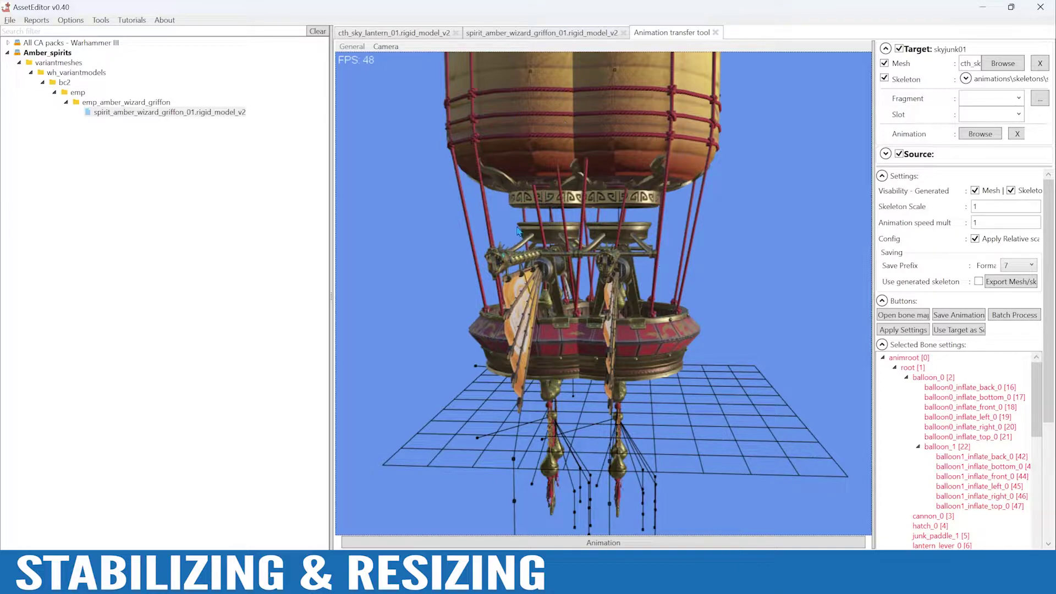
left_click_drag(521, 286, 517, 179)
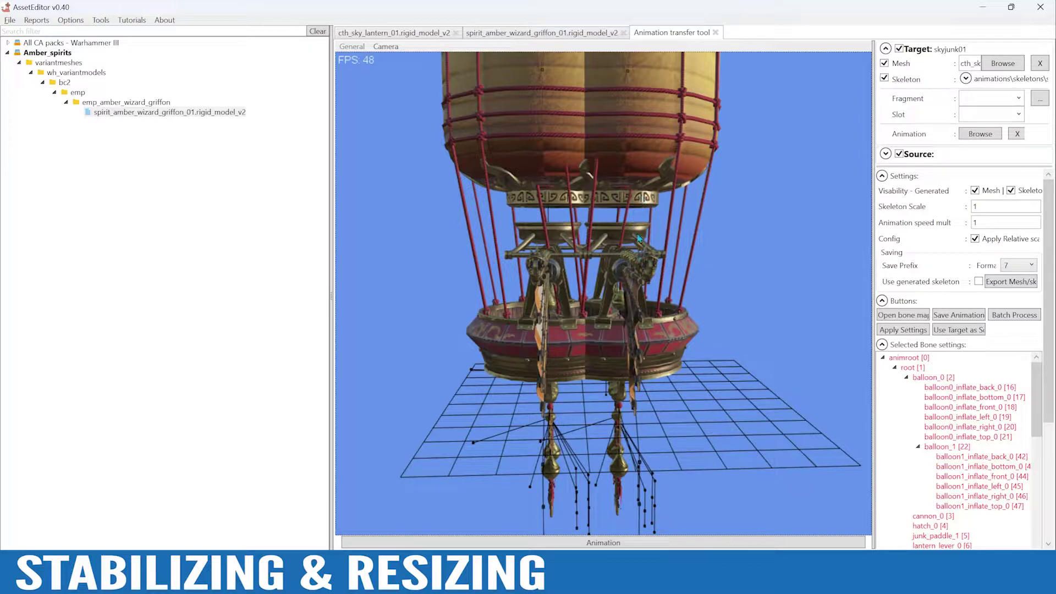
- Load the same cth_sky_lantern_01 model from the warmachines folder as the source mesh
left_click(885, 154)
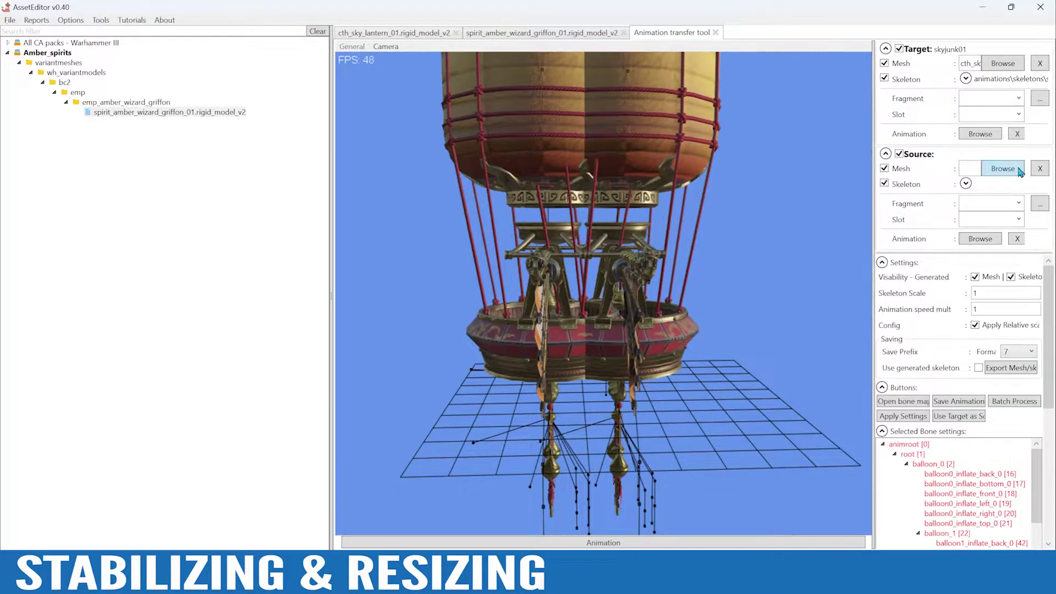
left_click(1003, 168)
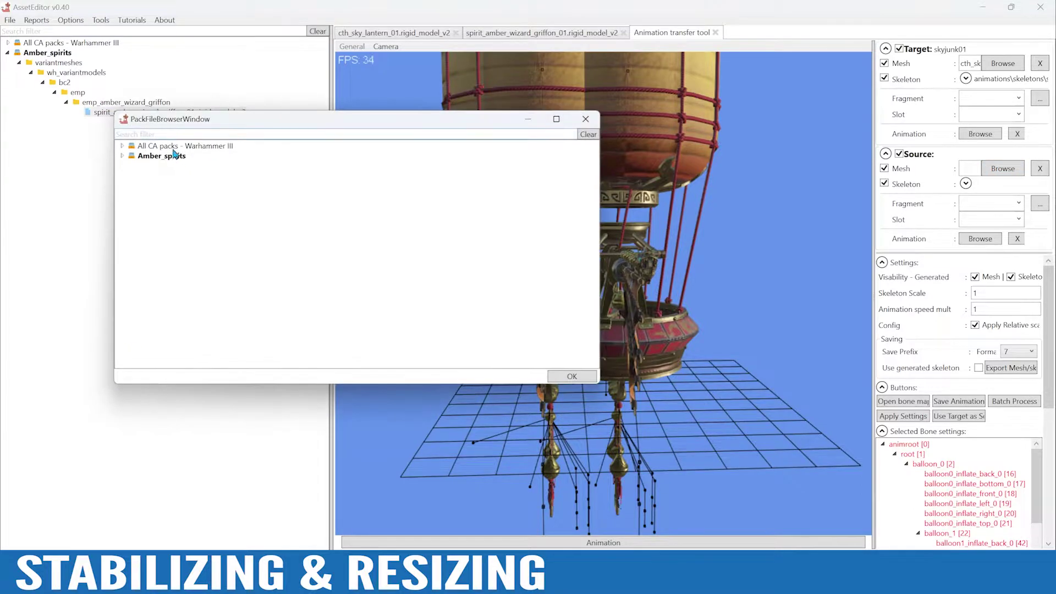
double_click(181, 146)
double_click(192, 265)
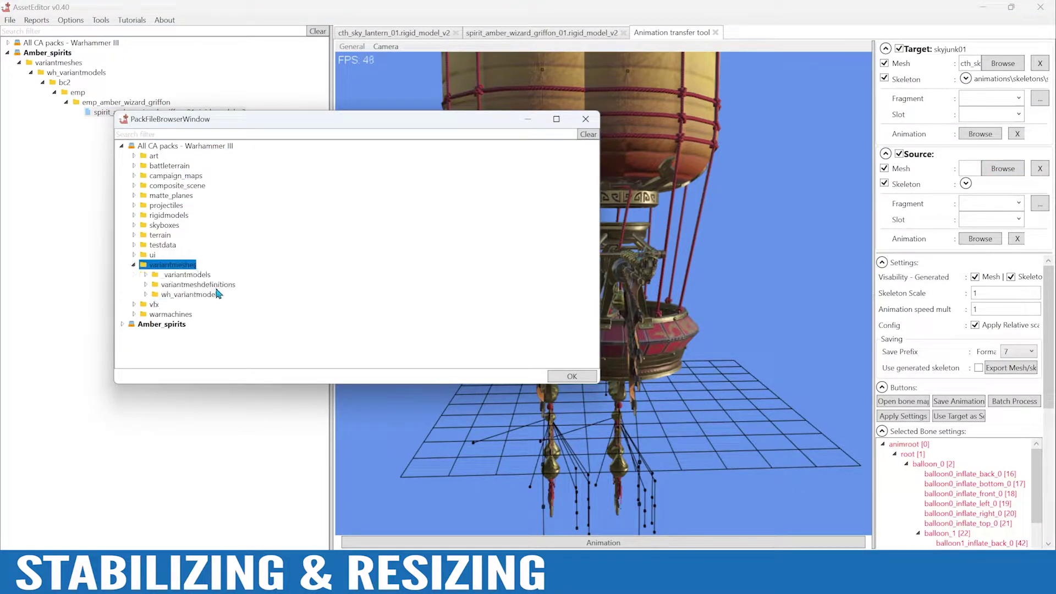
left_click(213, 286)
double_click(212, 287)
double_click(214, 288)
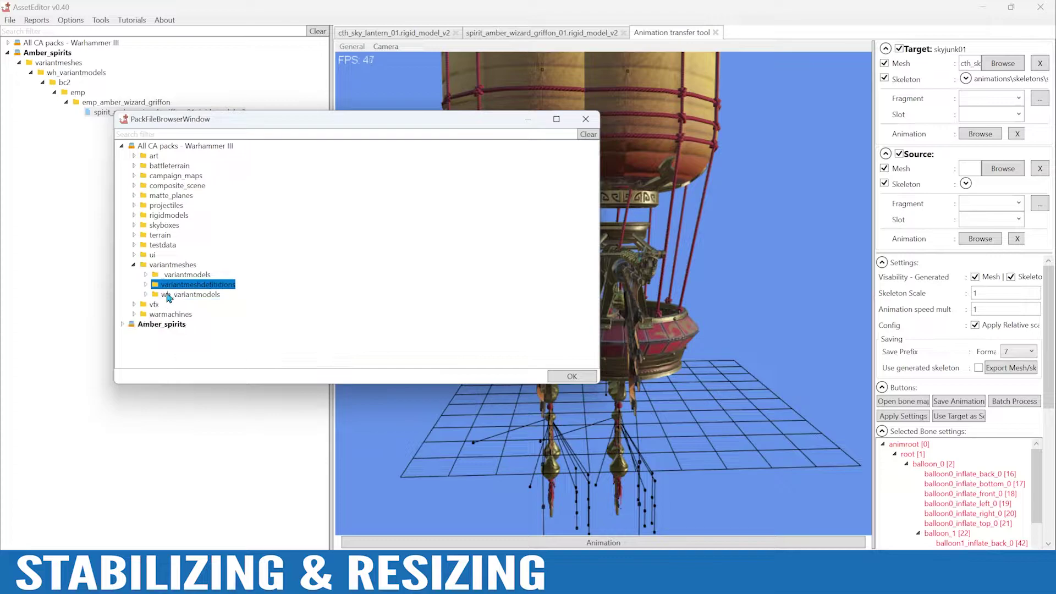
double_click(172, 315)
double_click(175, 325)
double_click(198, 345)
left_click(228, 354)
left_click(565, 378)
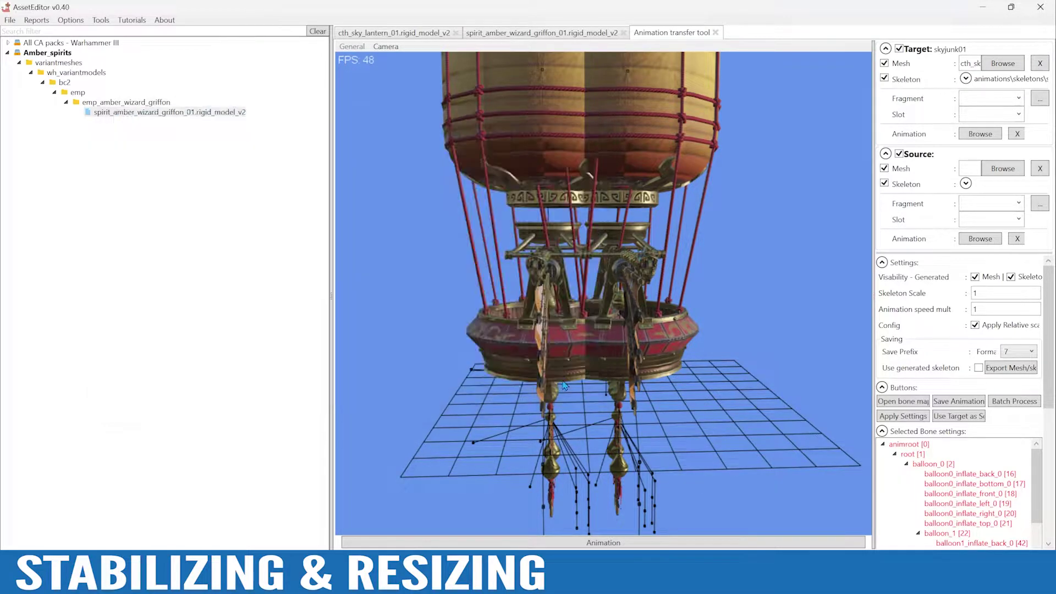
- Compare the three sky lantern copies and their skeletons, looking at the sails and hanging ornaments from several angles
left_click_drag(631, 387, 675, 408, "alt")
scroll(675, 408, "down", 3)
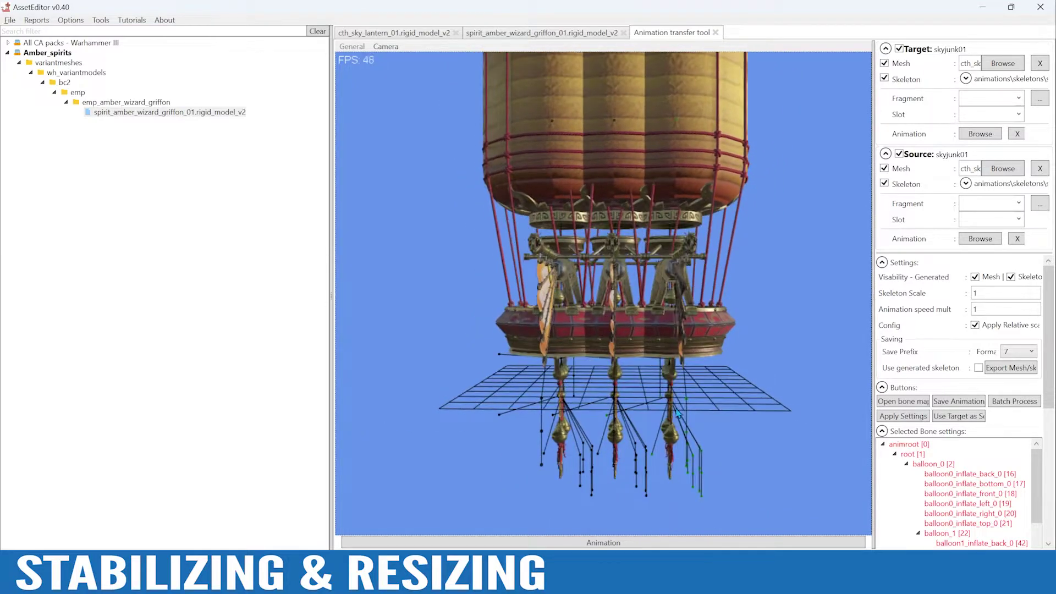
left_click_drag(645, 345, 707, 186, "alt")
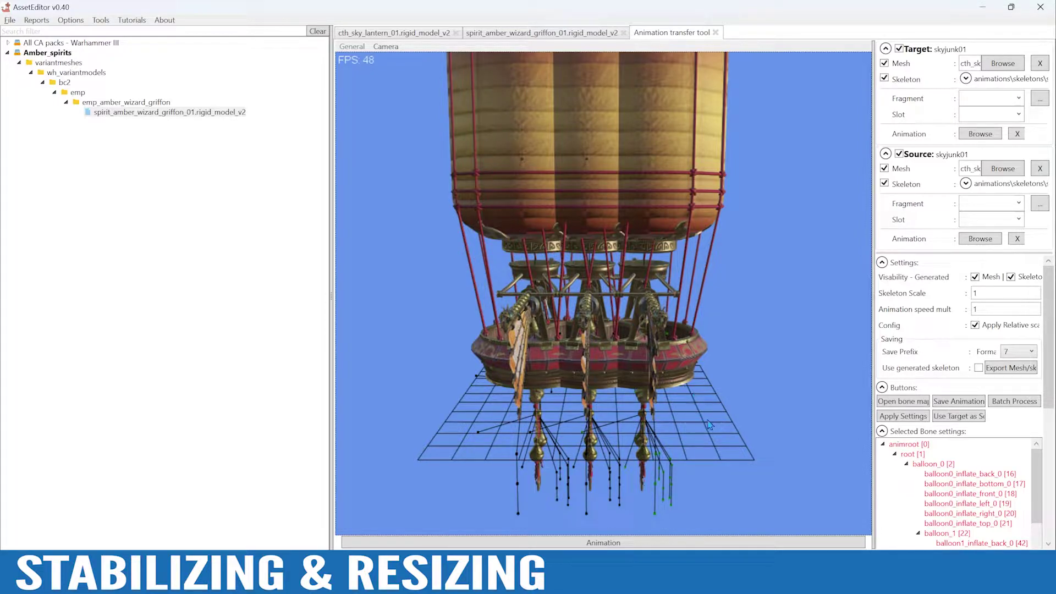
left_click_drag(715, 443, 635, 442, "alt")
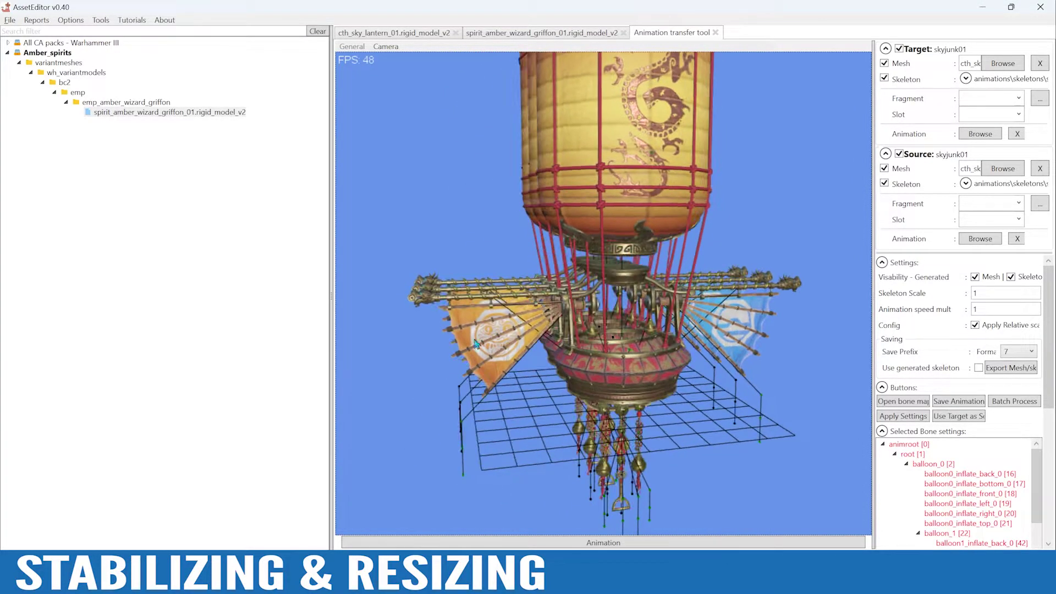
left_click_drag(464, 338, 558, 405, "alt")
scroll(509, 360, "up", 3)
left_click_drag(605, 447, 644, 451, "alt")
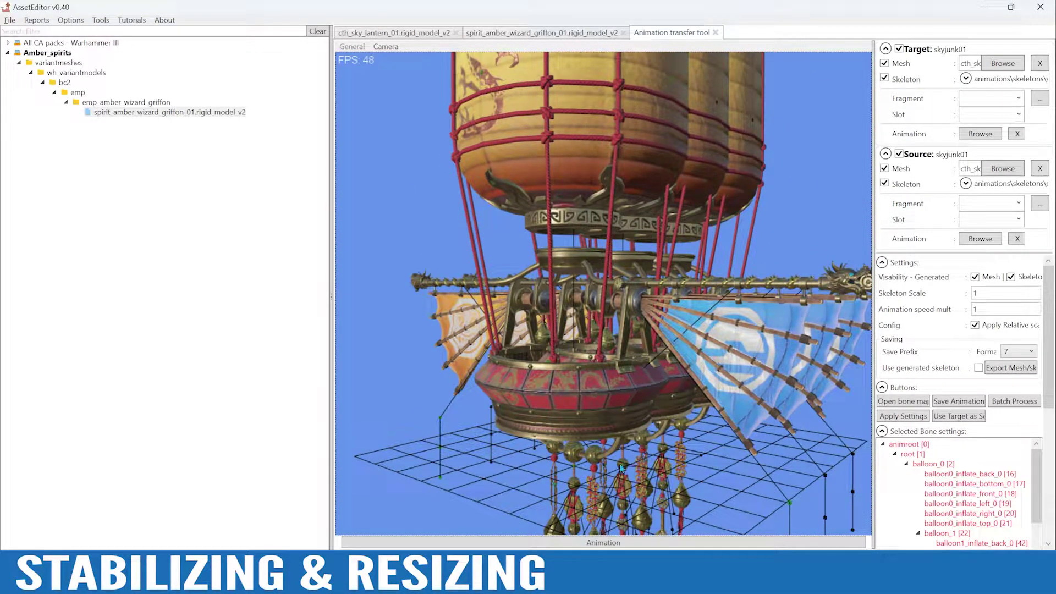
left_click_drag(623, 451, 740, 438, "alt")
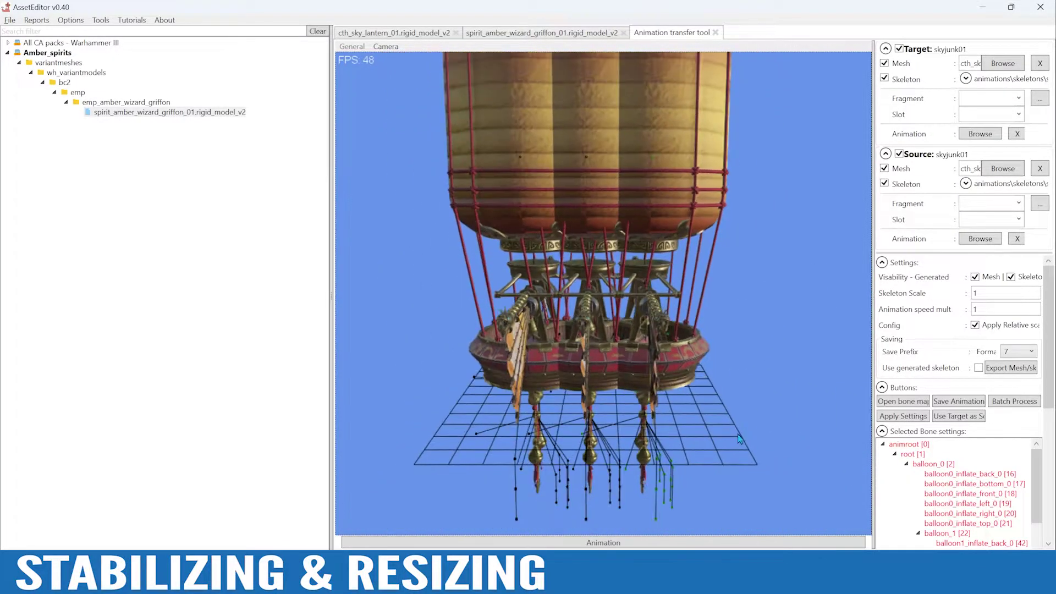
- Close the Animation Transfer Tool, open a fresh instance of it, and return to the cth_sky_lantern_01 model
left_click(714, 33)
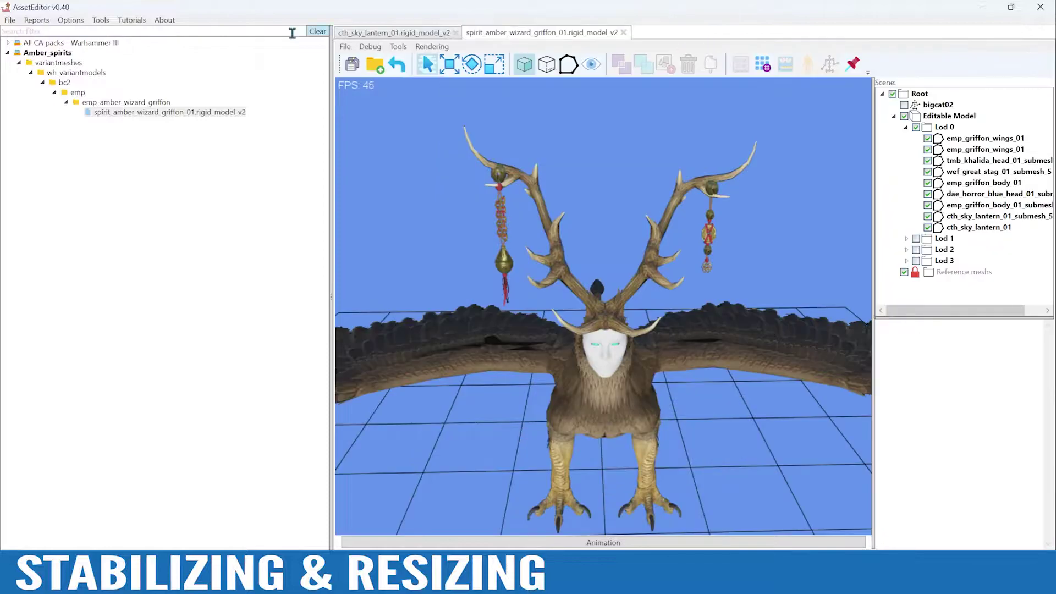
left_click(101, 19)
left_click(137, 70)
left_click(404, 34)
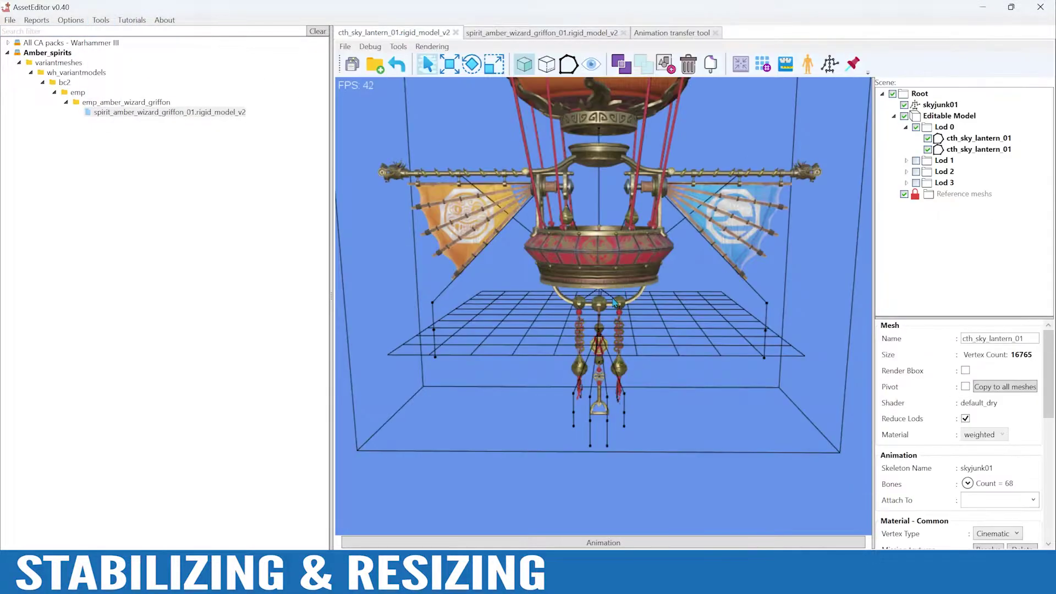
- Delete the main mesh's faces for the balloon, sails, basket sides and the hanging ornament on the blue sail's side
mouse_move(602, 279)
left_mouse_down("alt")
mouse_move(613, 254)
mouse_move(617, 279)
left_mouse_up("alt")
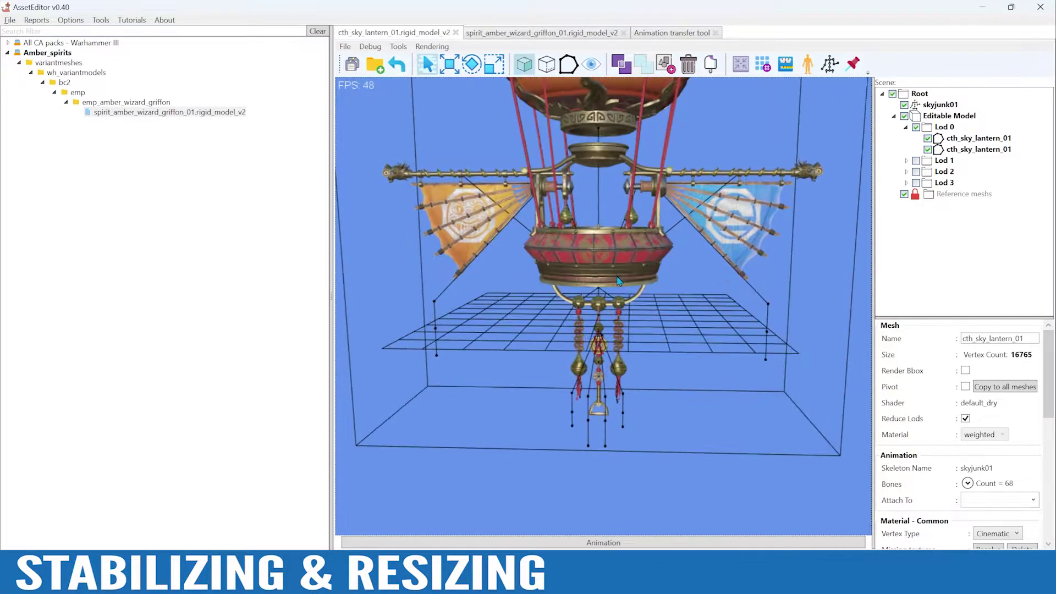
right_click_drag(640, 257, 639, 321, "alt")
scroll(638, 321, "down", 3)
left_click(601, 158)
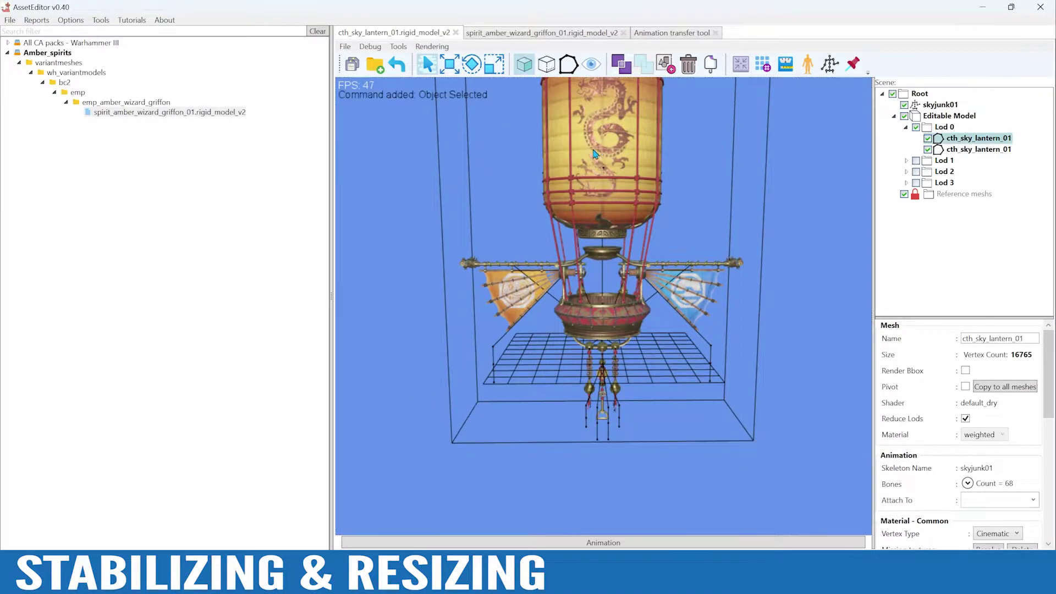
left_click(550, 69)
left_click_drag(422, 120, 776, 319)
scroll(657, 225, "down", 3)
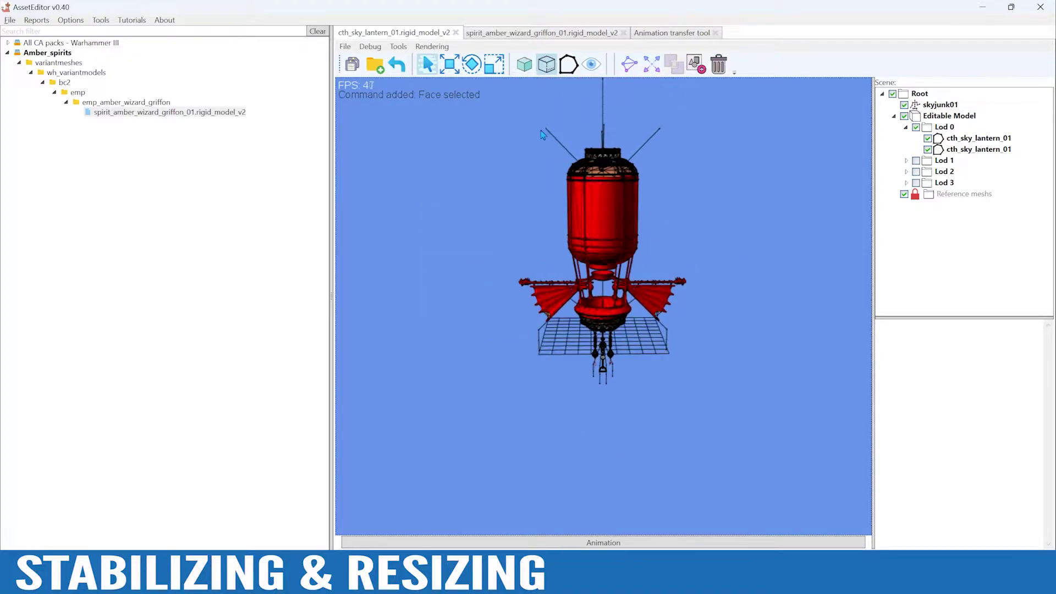
scroll(675, 306, "up", 5)
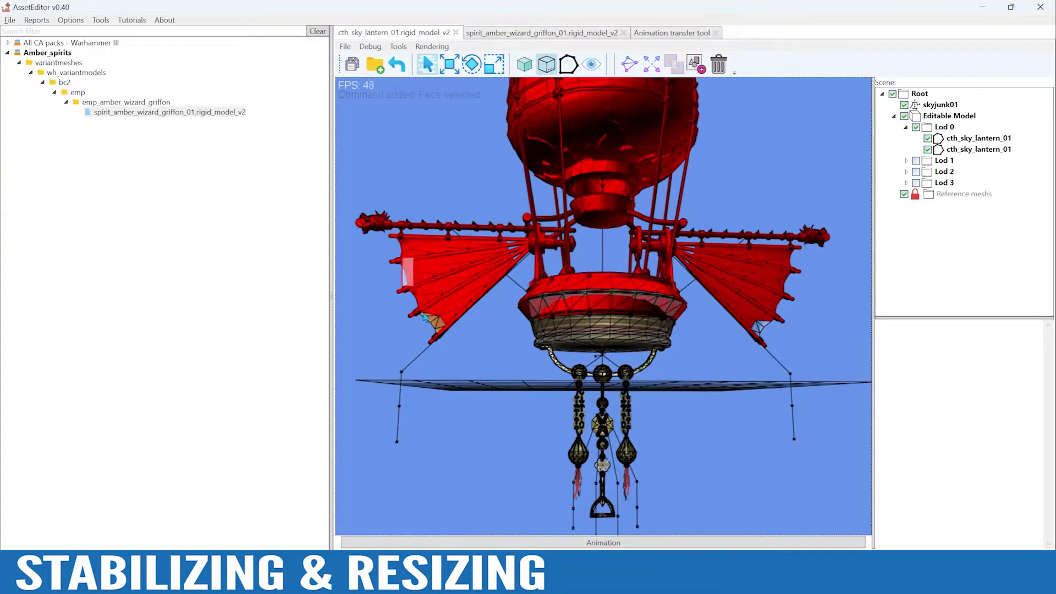
scroll(453, 255, "up", 2)
left_click_drag(471, 314, 573, 393)
left_click_drag(641, 300, 725, 385)
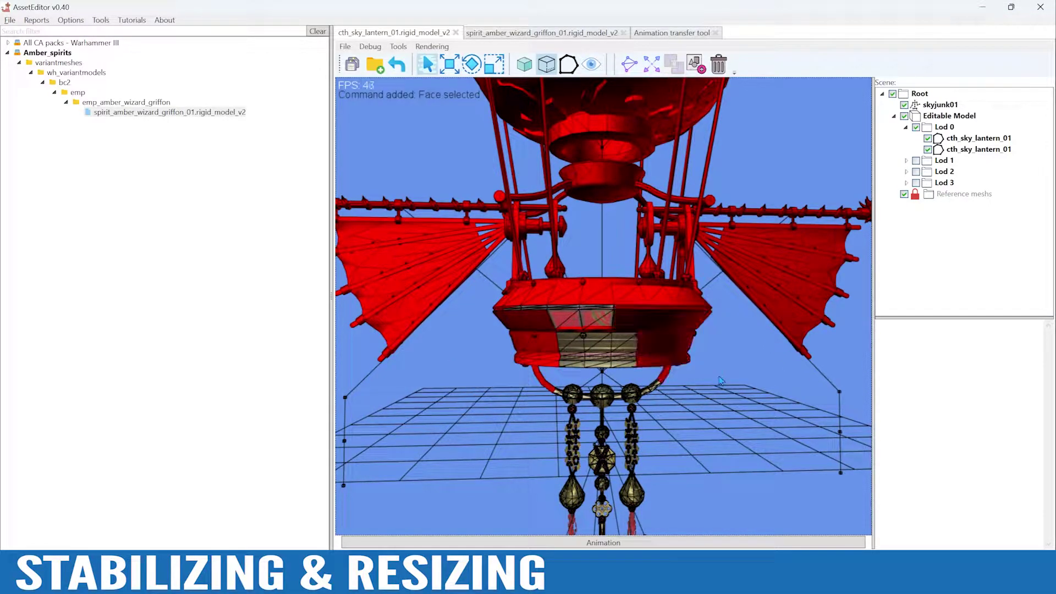
left_click_drag(677, 449, 677, 436, "alt")
right_click_drag(677, 436, 683, 369, "alt")
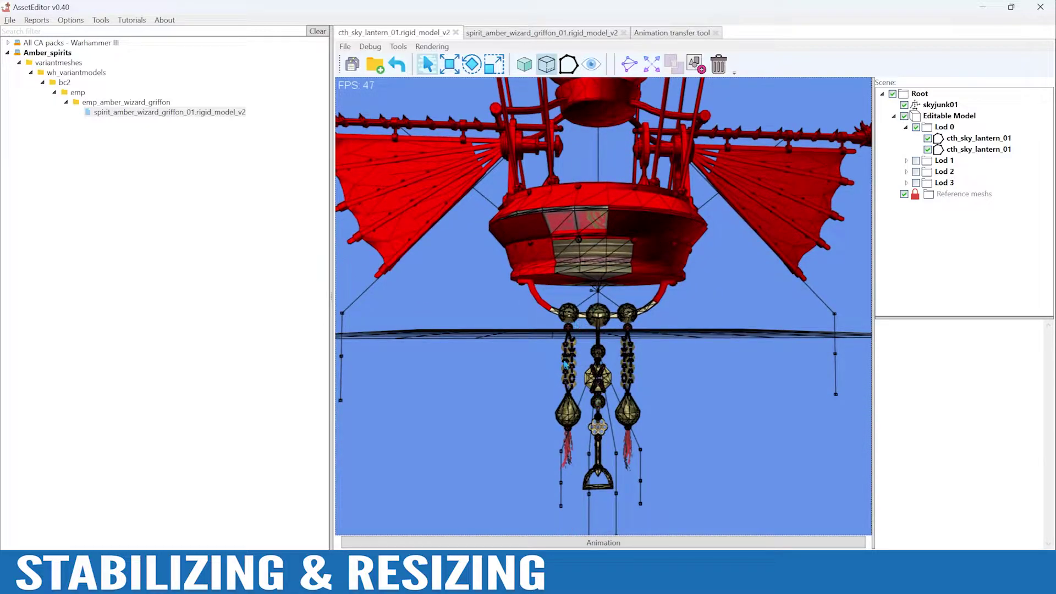
left_click_drag(626, 299, 678, 468)
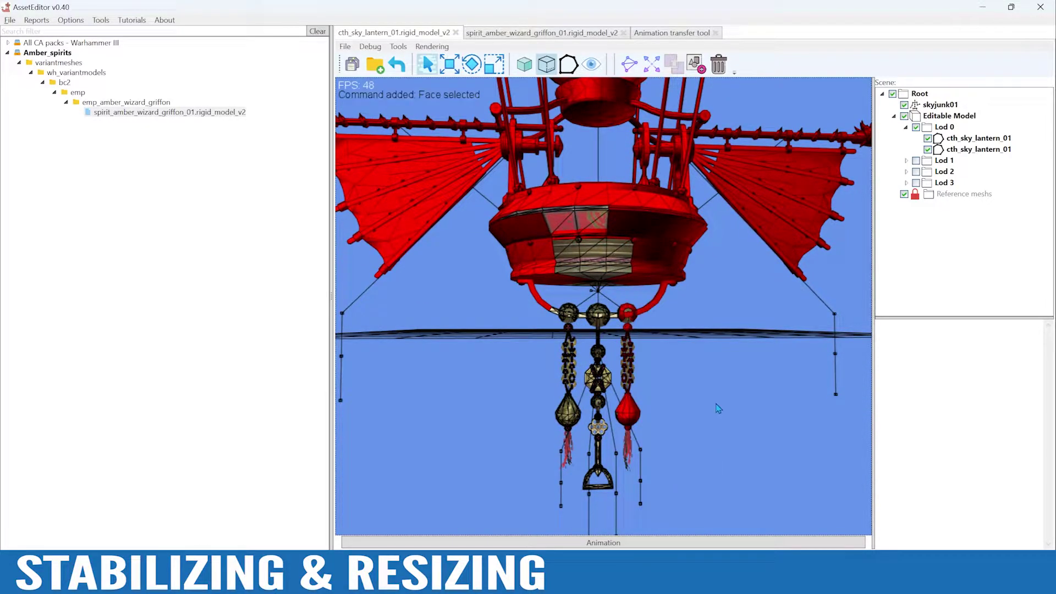
left_click(650, 66)
left_click(718, 64)
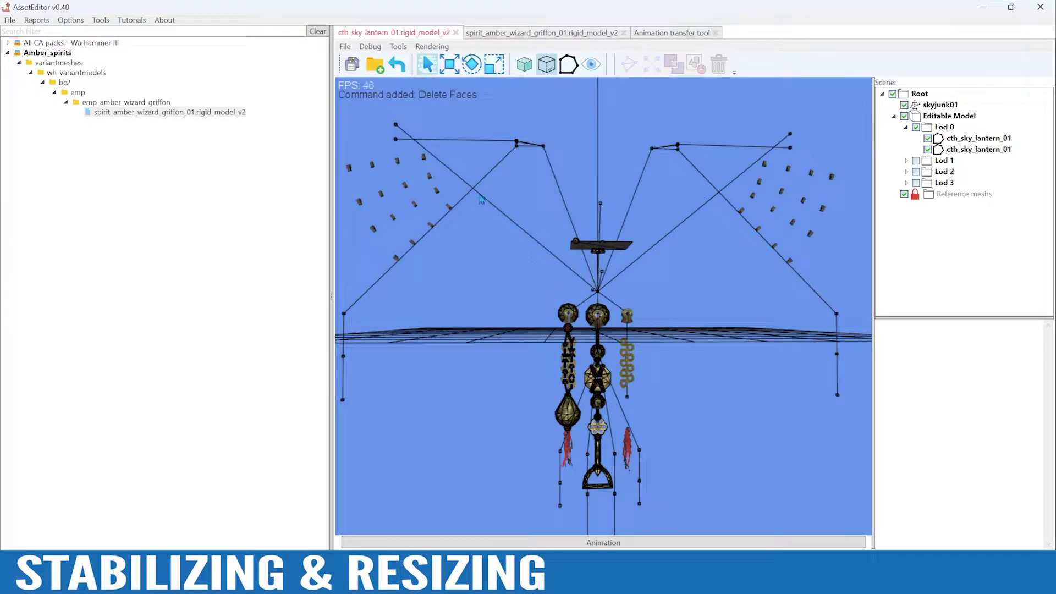
- Delete the other mesh's leftover faces around both sails and on the partly removed ornament, and return to object selection
left_click(429, 177)
left_click(547, 65)
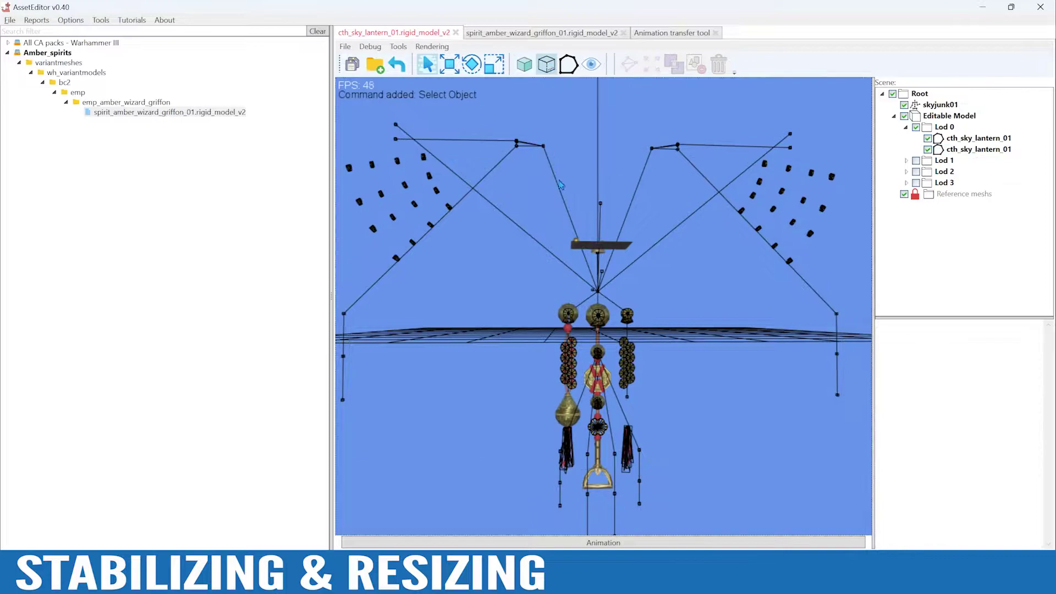
scroll(560, 184, "down", 5)
left_click_drag(418, 182, 544, 298)
left_click_drag(603, 169, 762, 297)
scroll(670, 308, "up", 2)
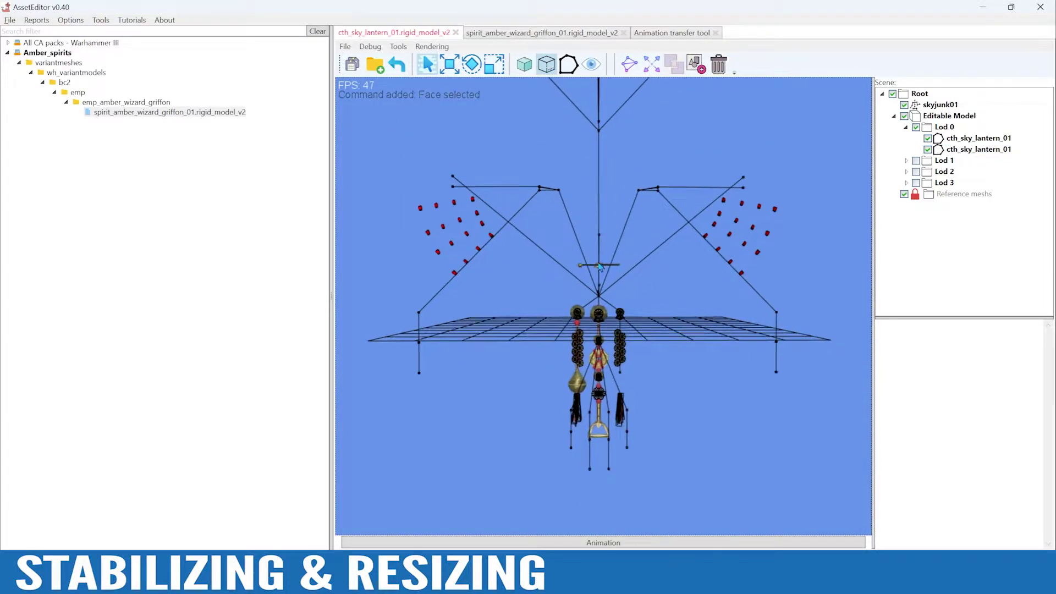
scroll(598, 263, "up", 2)
left_click_drag(707, 416, 704, 384, "alt")
right_click_drag(704, 379, 703, 321, "alt")
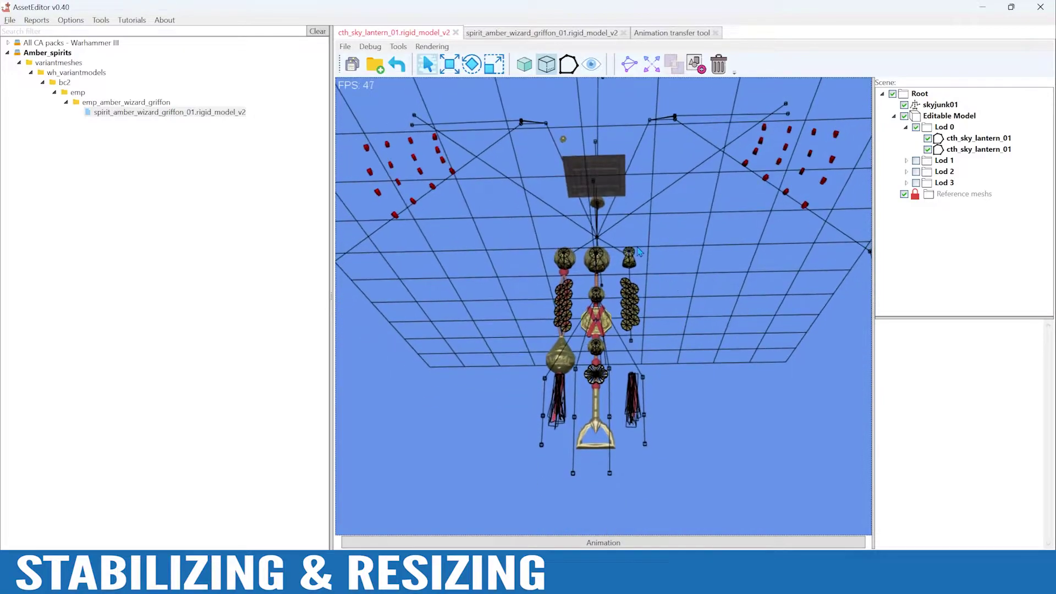
left_click_drag(619, 230, 676, 424)
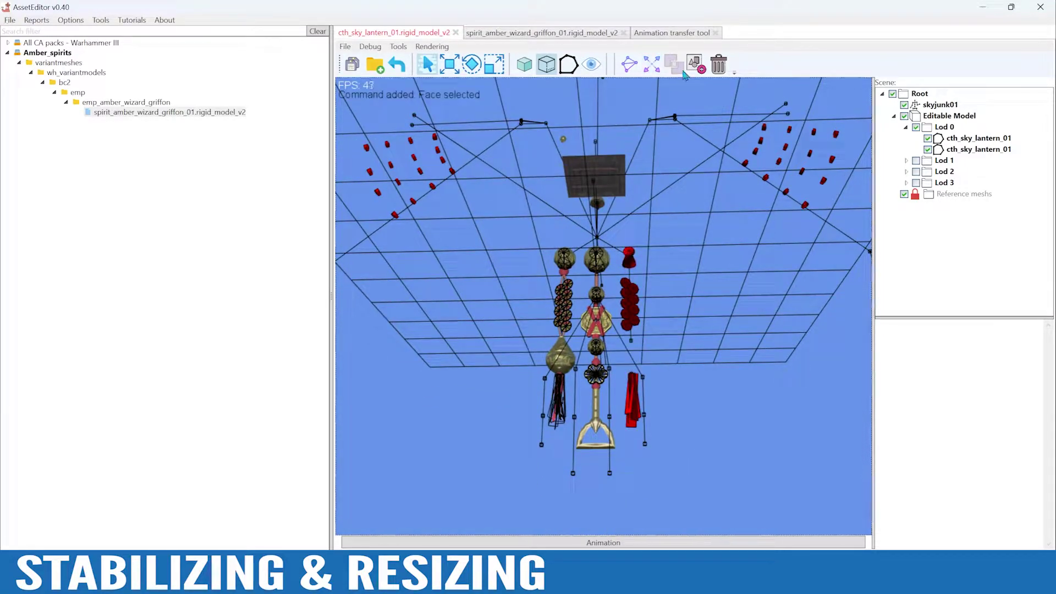
left_click(717, 70)
left_click_drag(674, 108, 659, 162, "alt")
left_click(611, 182)
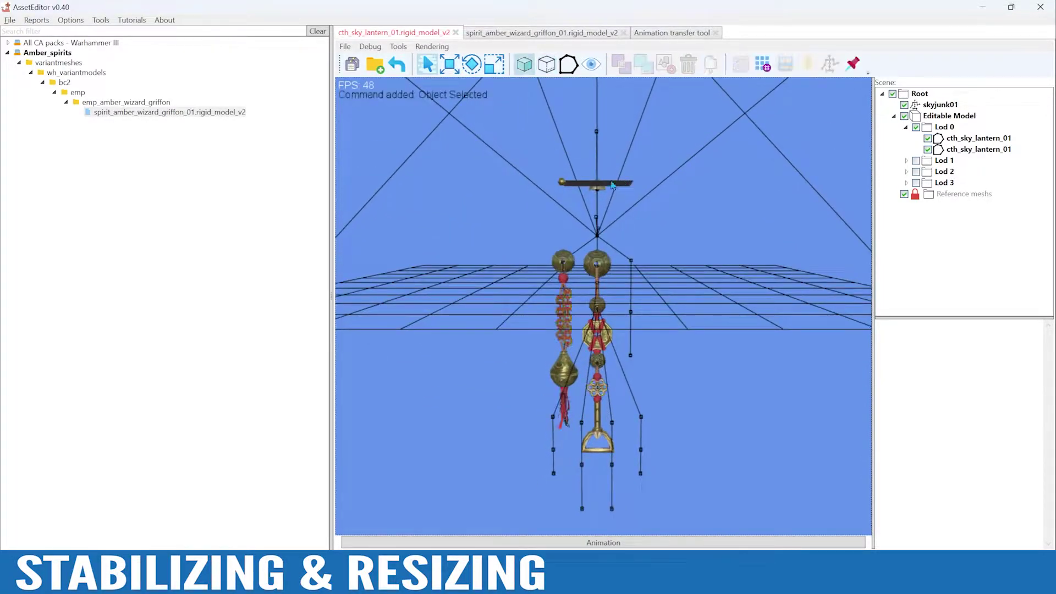
- Delete the remaining faces of the flat piece floating above the two hanging ornaments
left_click(612, 184)
left_click(546, 64)
left_click_drag(501, 138, 659, 214)
left_click(718, 64)
- Hide the skyjunk01 skeleton, look at the two hanging ornaments from several angles, and clear the mesh selection
scroll(660, 216, "down", 4)
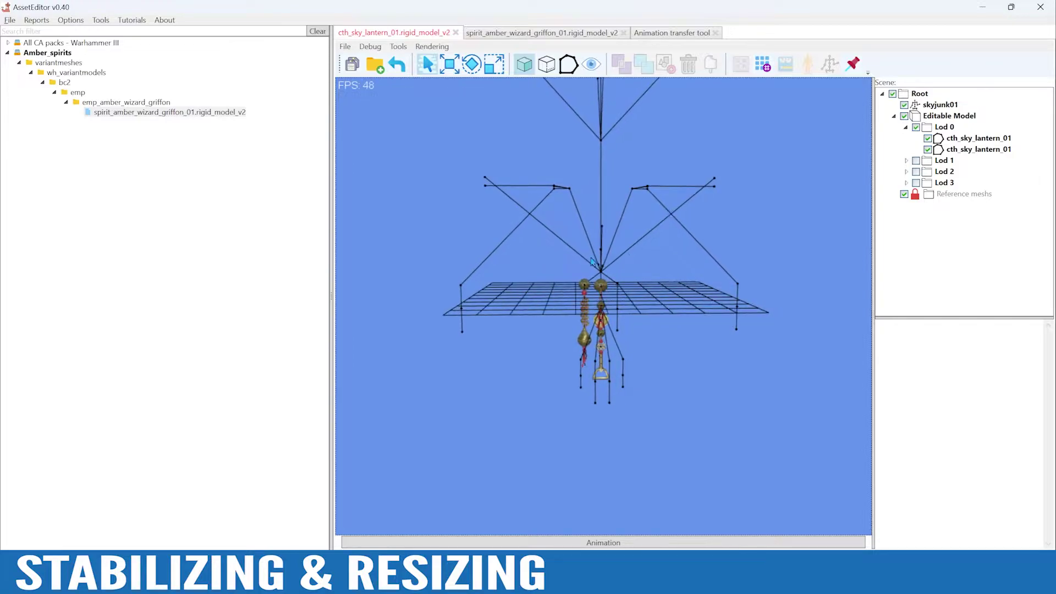
left_click_drag(682, 247, 731, 255, "alt")
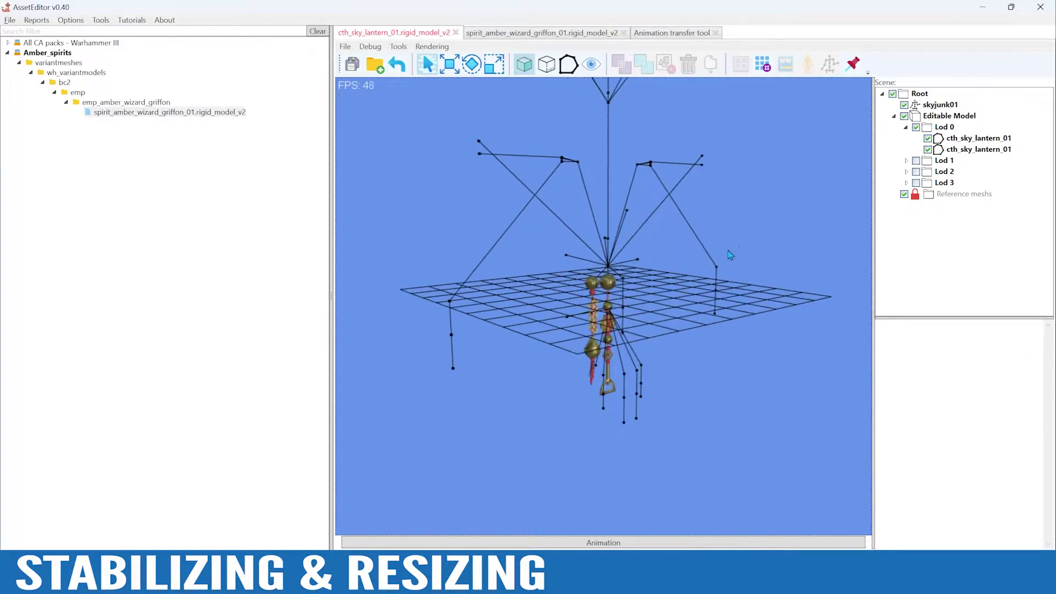
left_click(904, 105)
left_click_drag(648, 321, 579, 418, "alt")
left_click(576, 276)
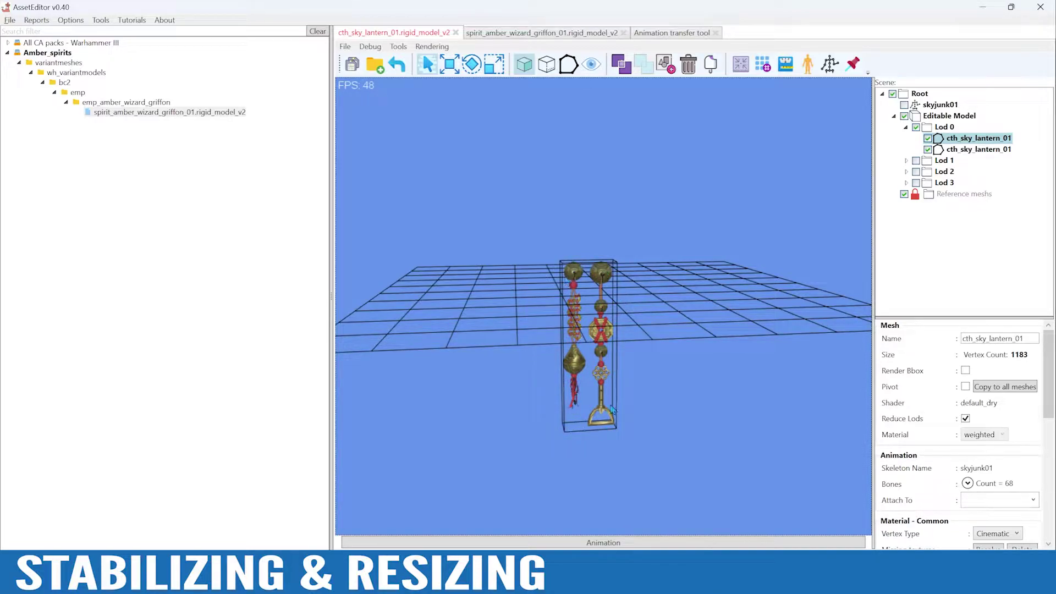
left_click_drag(590, 279, 630, 367, "alt")
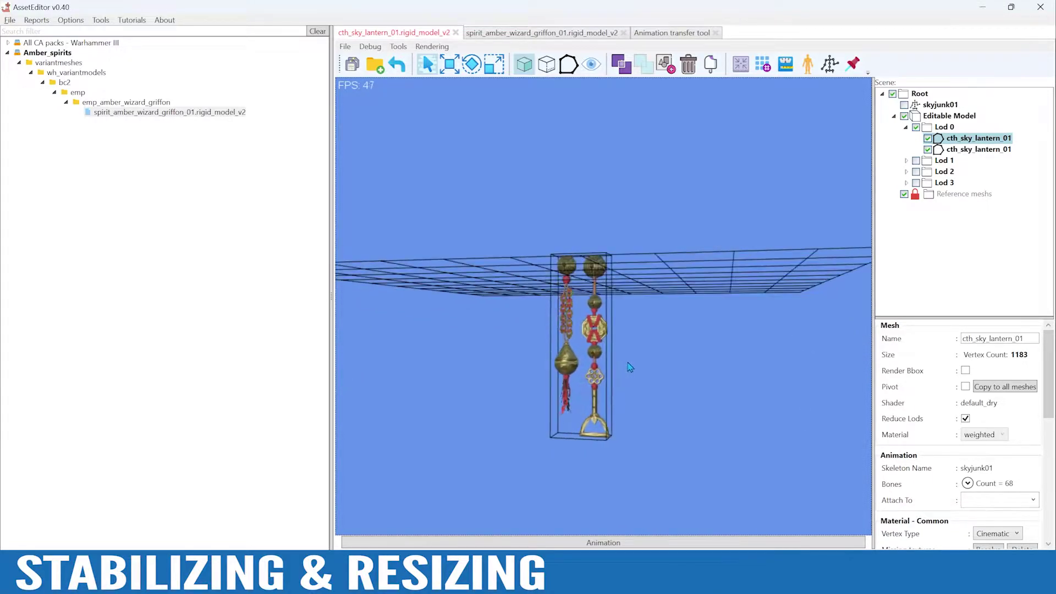
left_click_drag(572, 383, 660, 439, "alt")
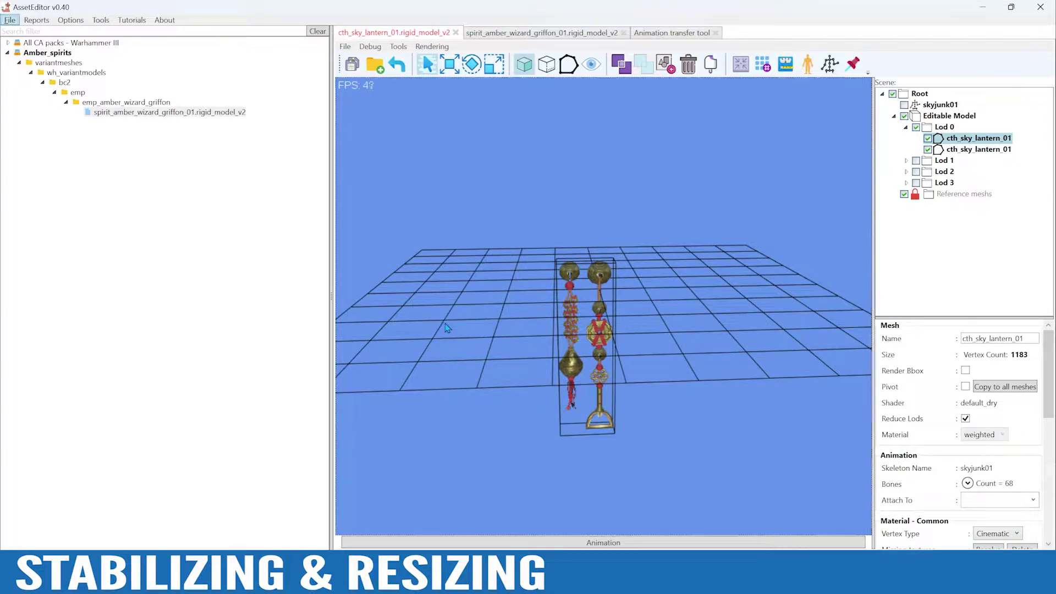
left_click(448, 333)
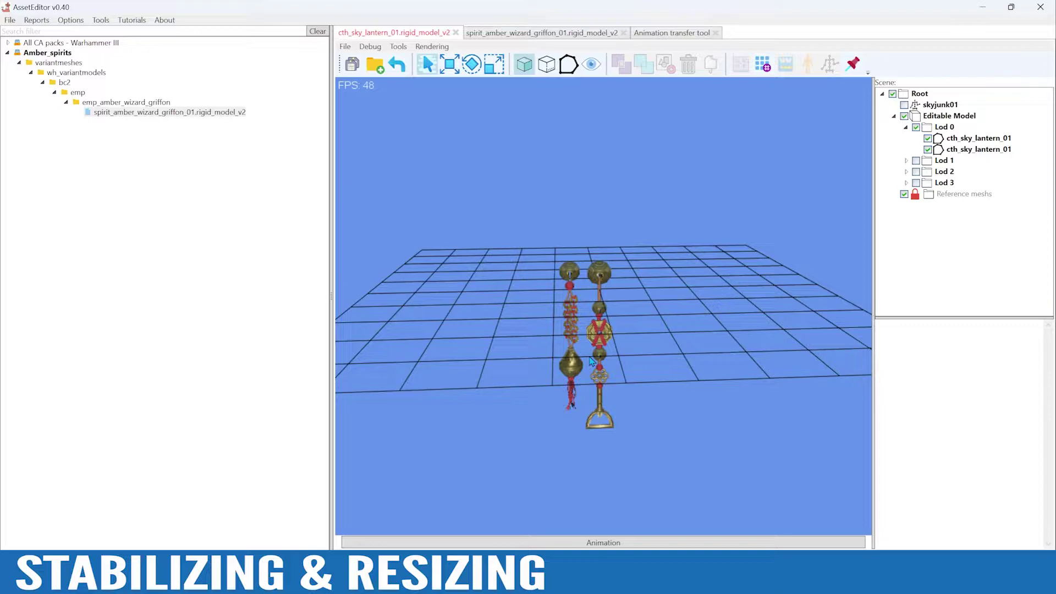
- Duplicate the main mesh's faces of the stirrup-ended ornament into a separate mesh, and reselect the original mesh
left_click(601, 342)
left_click_drag(681, 355, 677, 332, "alt")
scroll(680, 345, "up", 2)
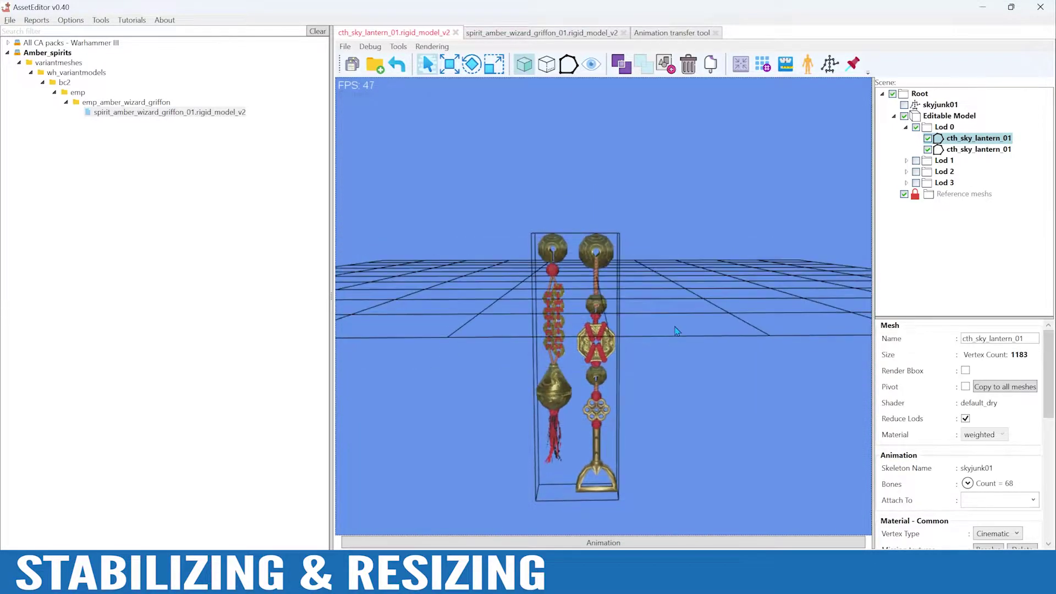
left_click(546, 64)
left_click_drag(581, 214, 641, 522)
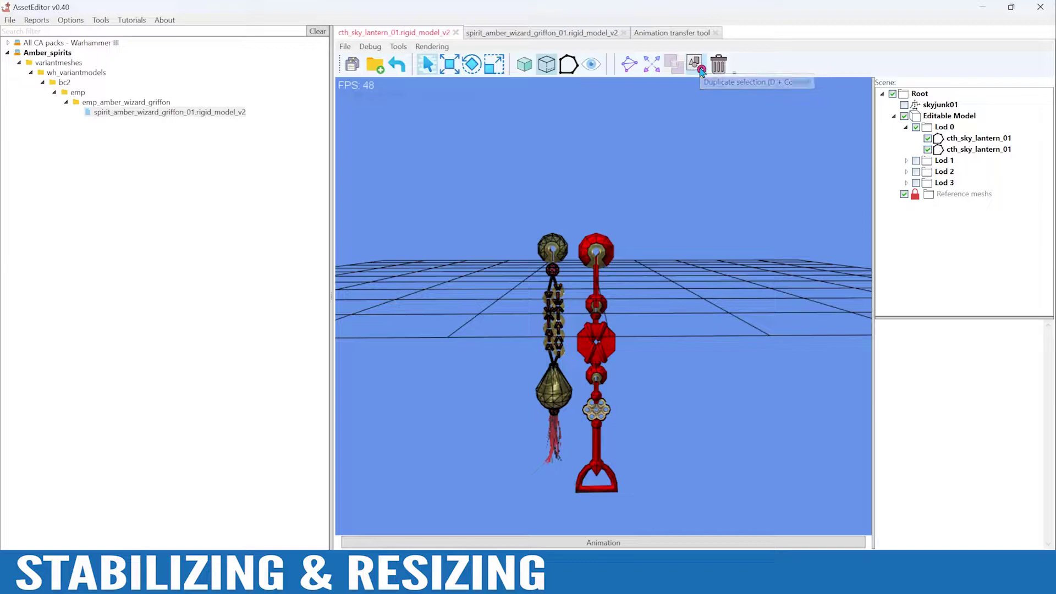
left_click(701, 70)
left_click(598, 289)
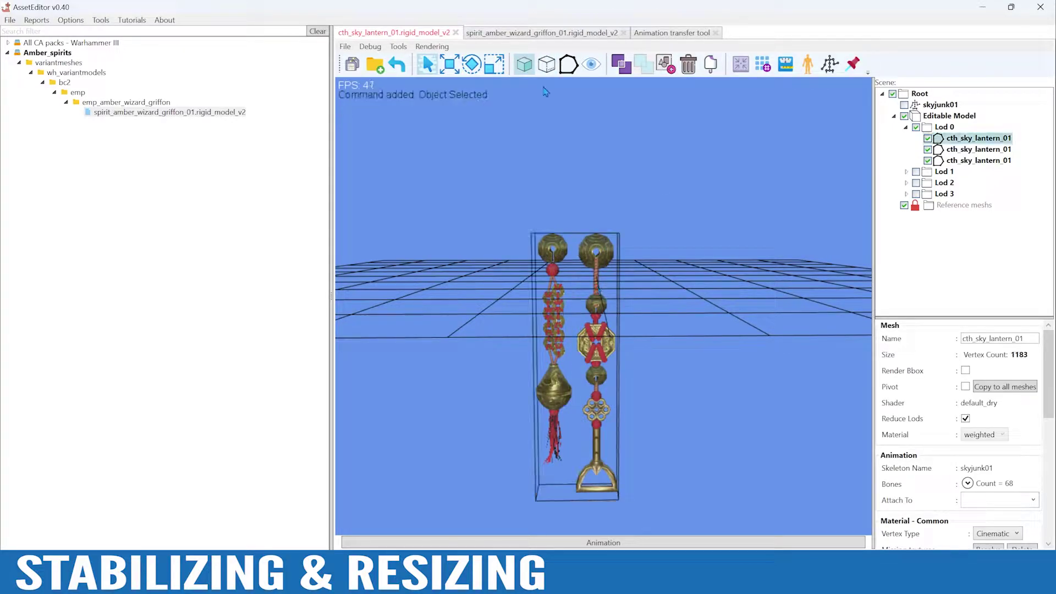
- Duplicate the main mesh's faces of the stirrup-ended ornament a second time
left_click(546, 64)
left_click_drag(572, 209, 662, 521)
left_click(552, 388)
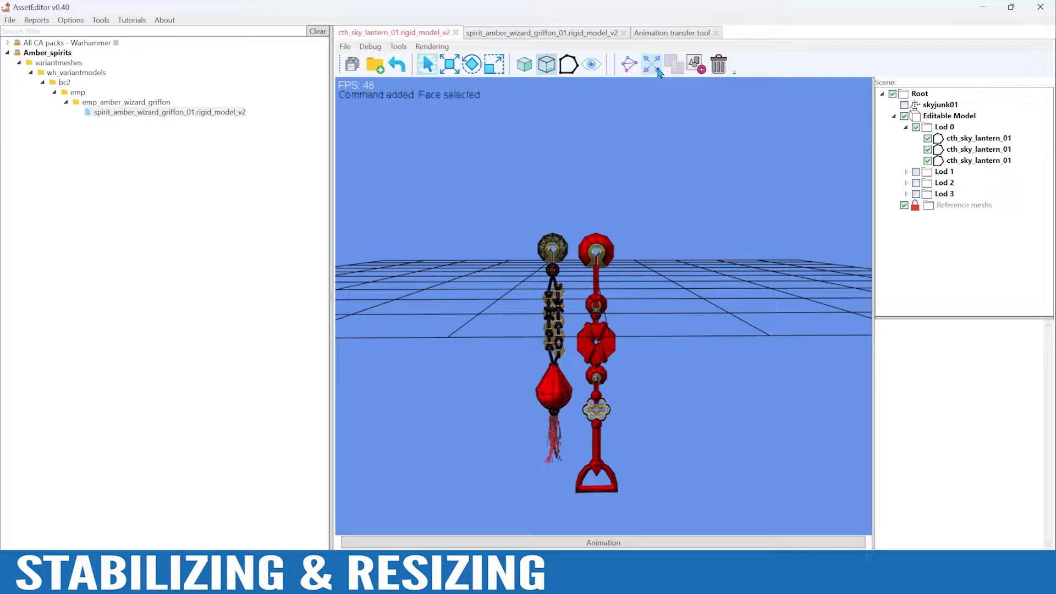
left_click_drag(495, 309, 572, 445)
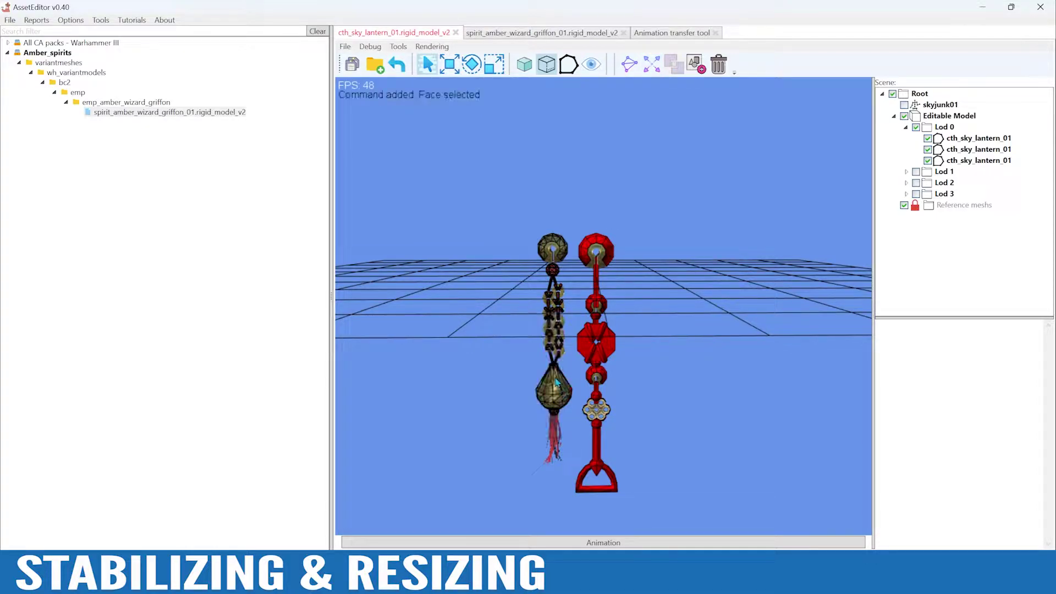
left_click_drag(505, 345, 569, 432)
left_click(707, 67)
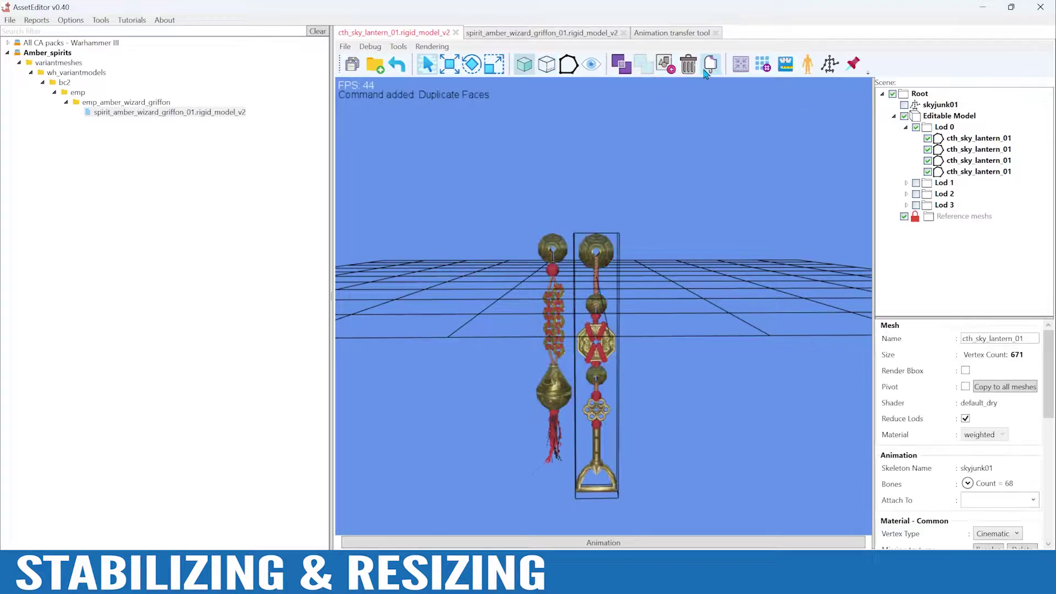
- Temporarily hide the two original meshes and delete the surplus duplicate of the stirrup-ended ornament
left_click(927, 149)
left_click(927, 138)
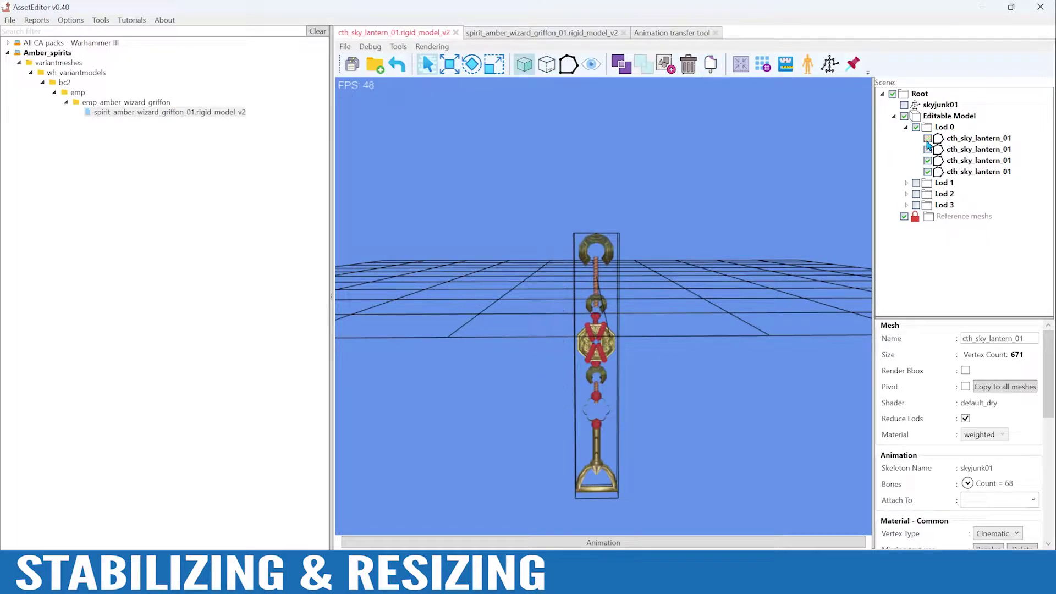
left_click(955, 172)
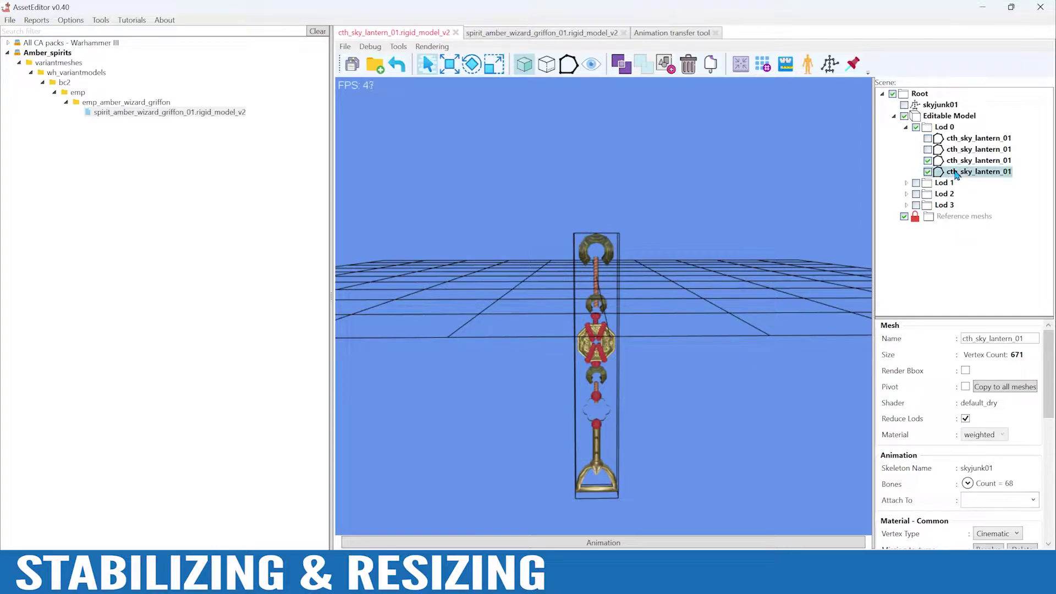
key("Delete")
left_click(930, 151)
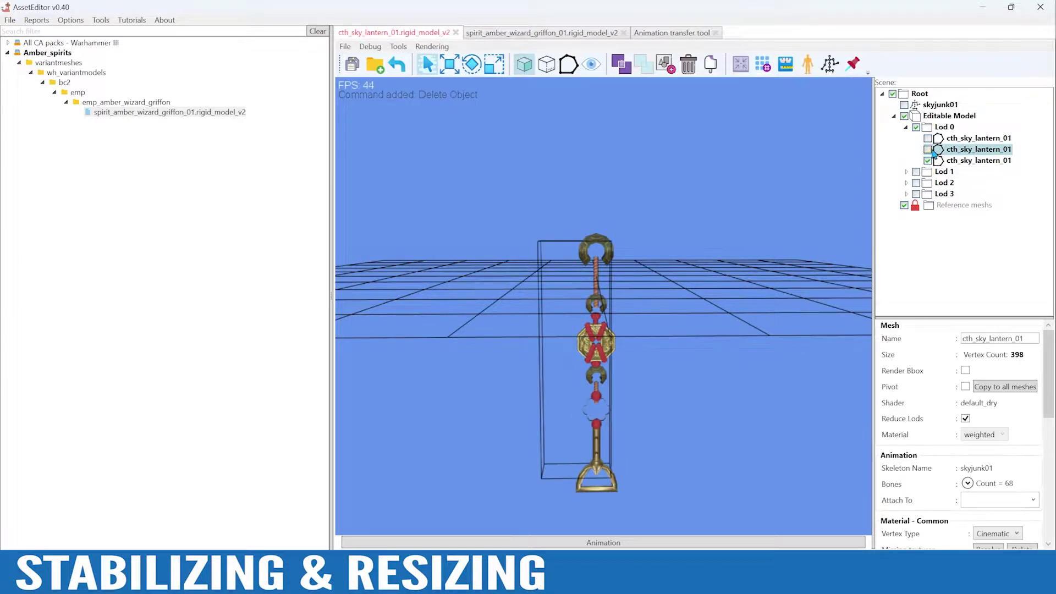
left_click(927, 149)
left_click(927, 138)
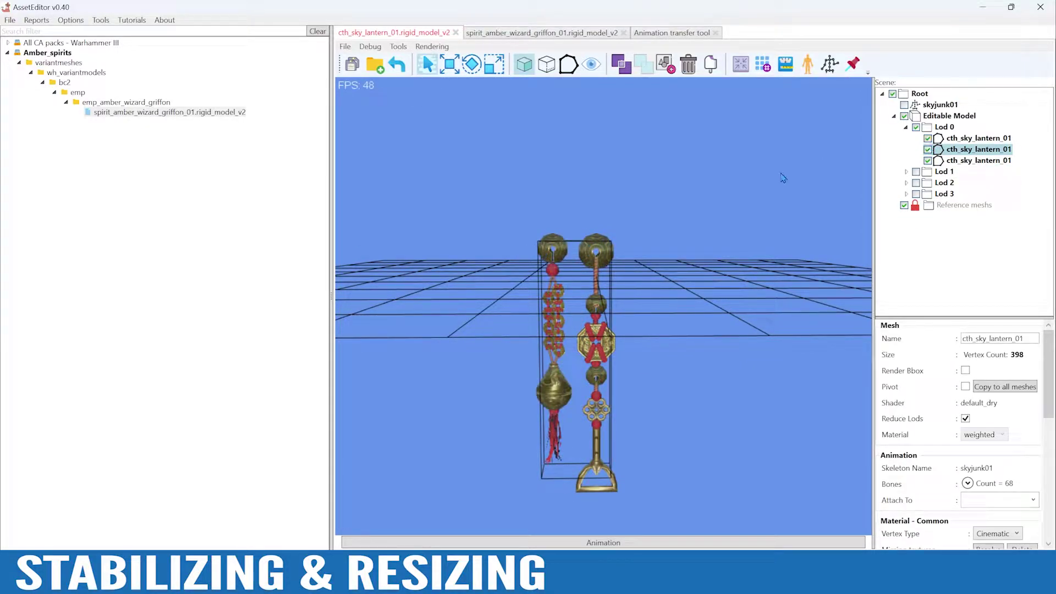
- Show only the second original mesh and duplicate its faces belonging to the stirrup-ended ornament
left_click(927, 160)
left_click(927, 138)
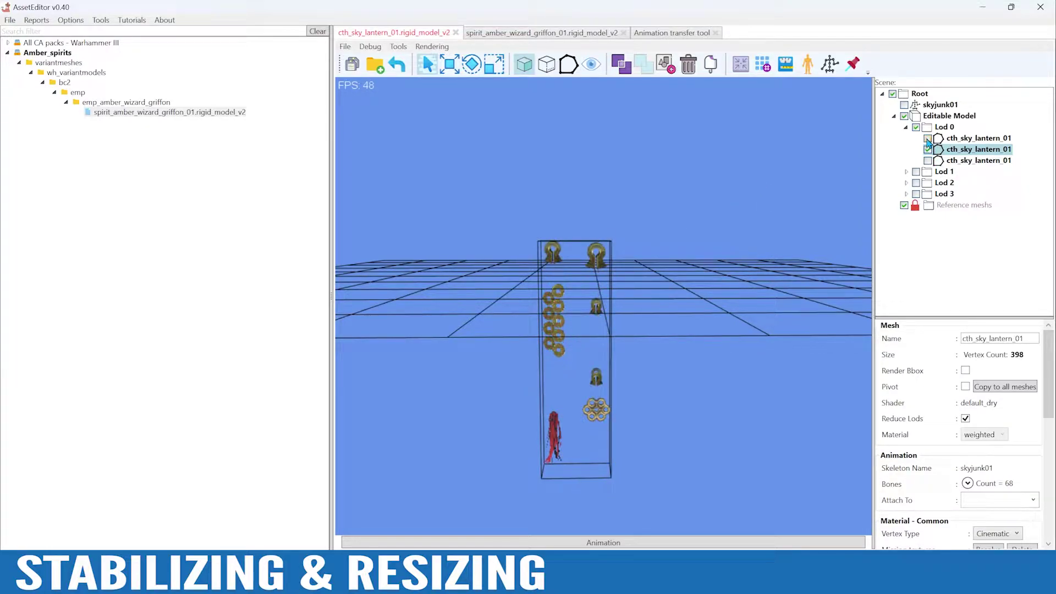
left_click(600, 265)
left_click(545, 64)
left_click_drag(580, 210, 658, 471)
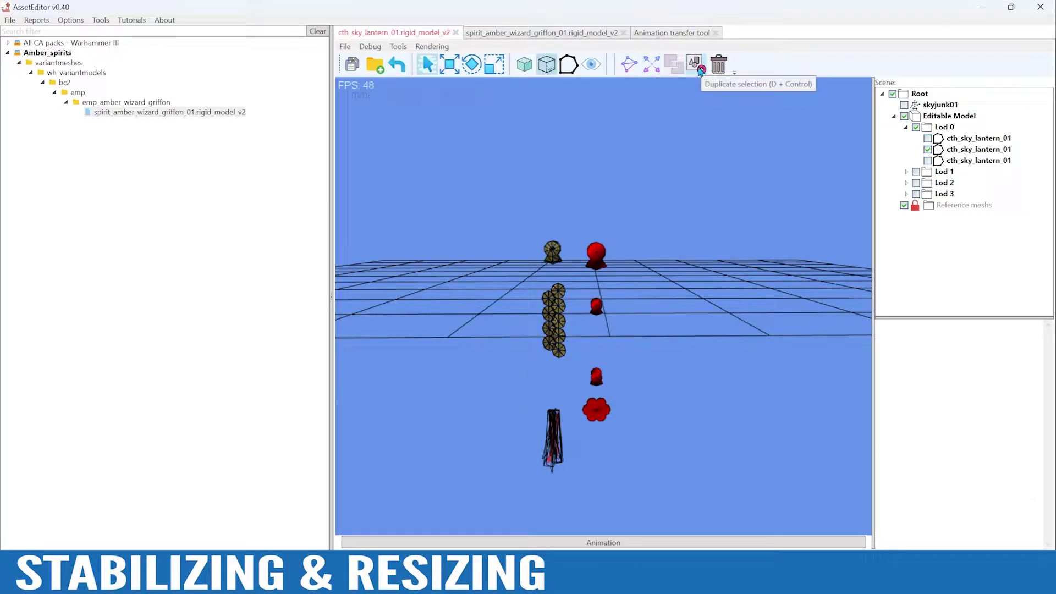
left_click(694, 64)
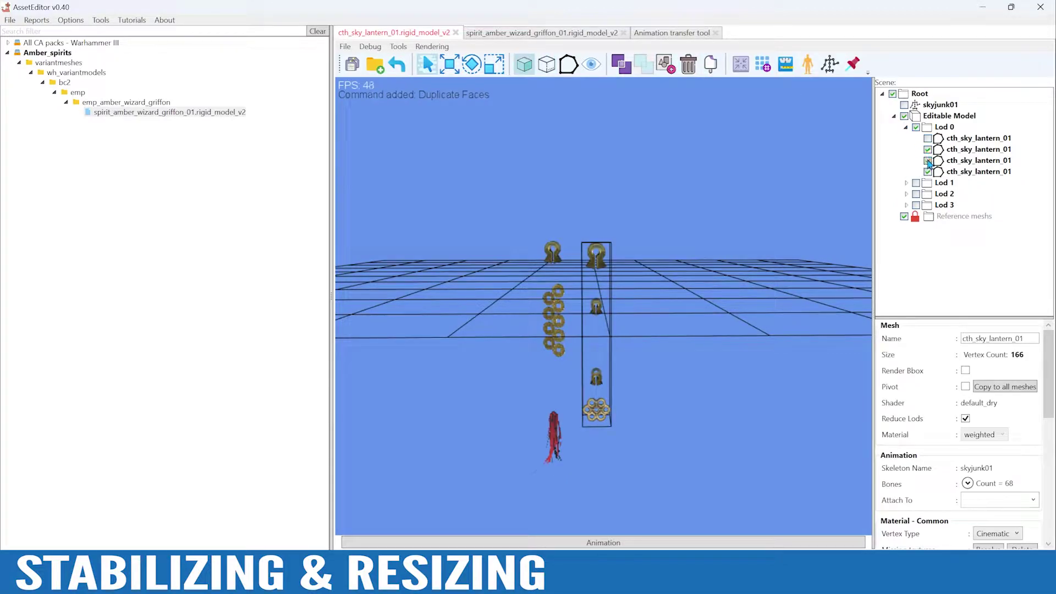
- Check the two duplicated ornament meshes together, hide them, and show only the two original meshes
left_click(927, 149)
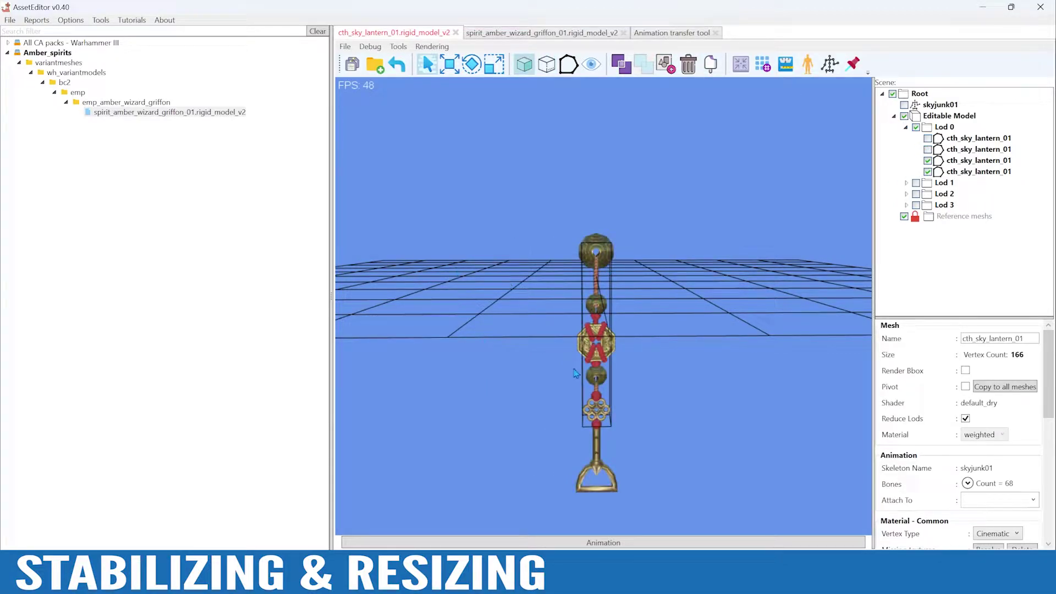
left_click(927, 149)
left_click(927, 160)
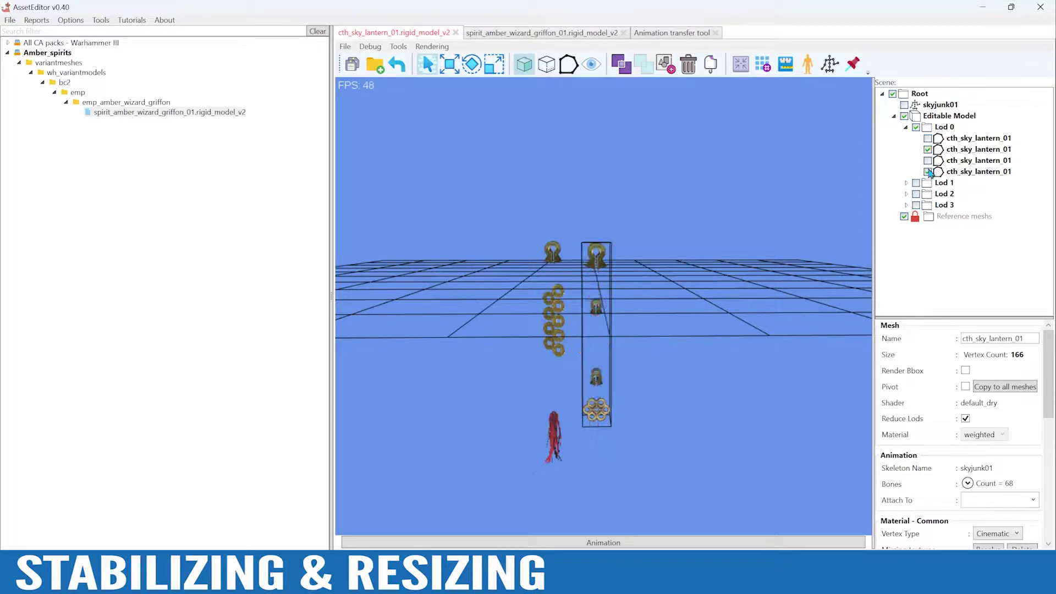
left_click(928, 172)
left_click(927, 138)
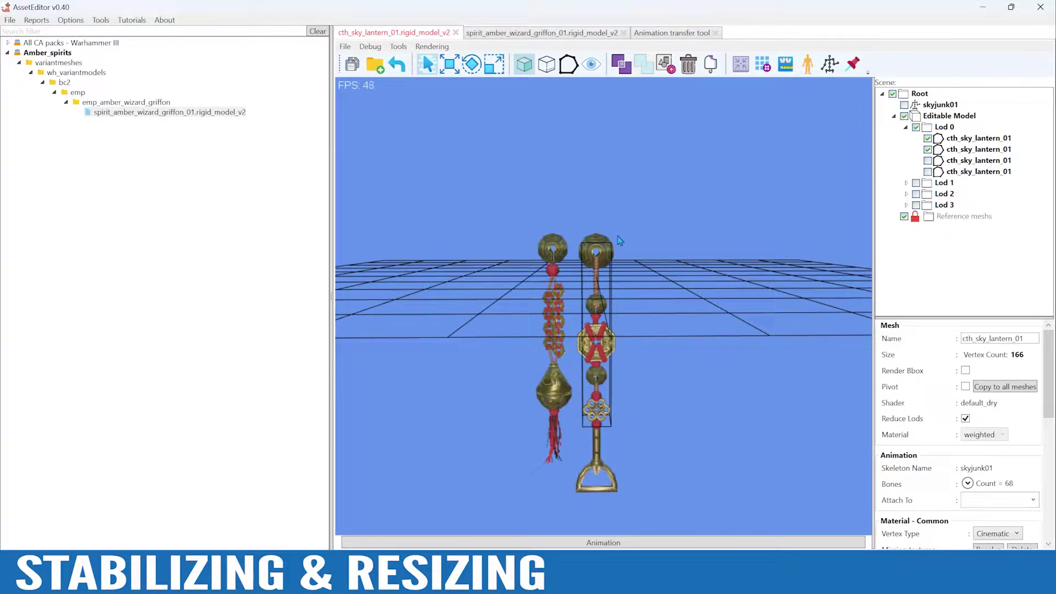
- Delete the stirrup-ended ornament's faces from both original meshes and return to object selection
left_click(600, 240)
key("F2")
left_click_drag(579, 205, 670, 526)
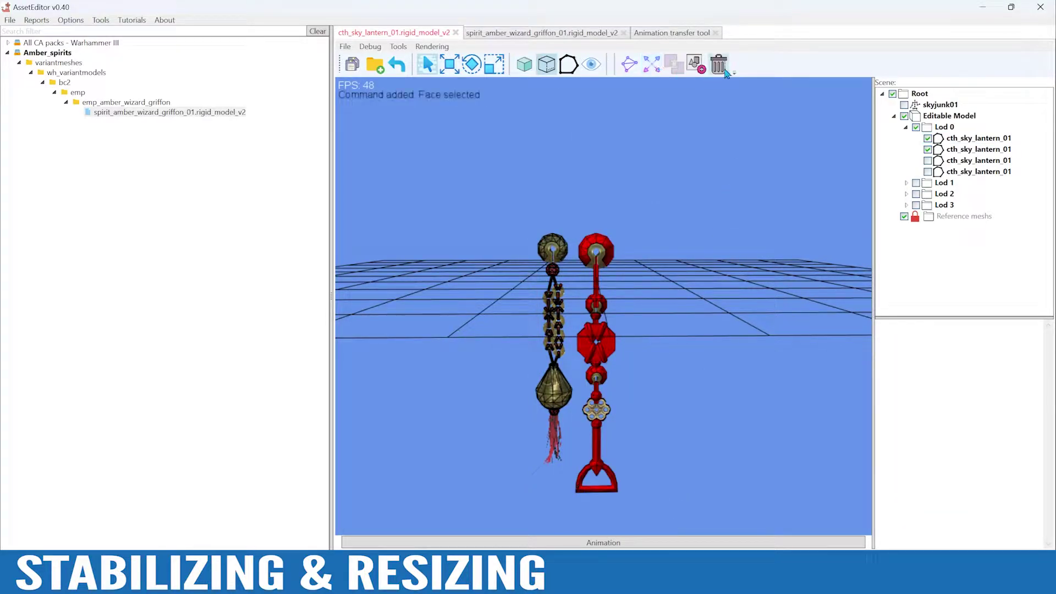
left_click(718, 65)
left_click_drag(583, 216, 642, 477)
left_click(546, 65)
left_click_drag(583, 225, 649, 439)
left_click(718, 65)
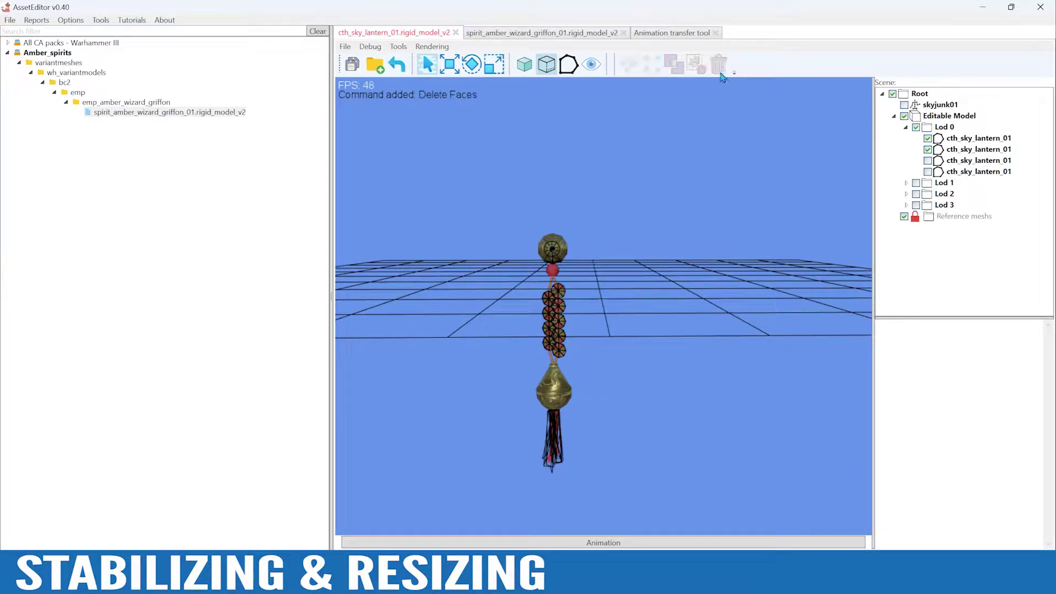
key("F1")
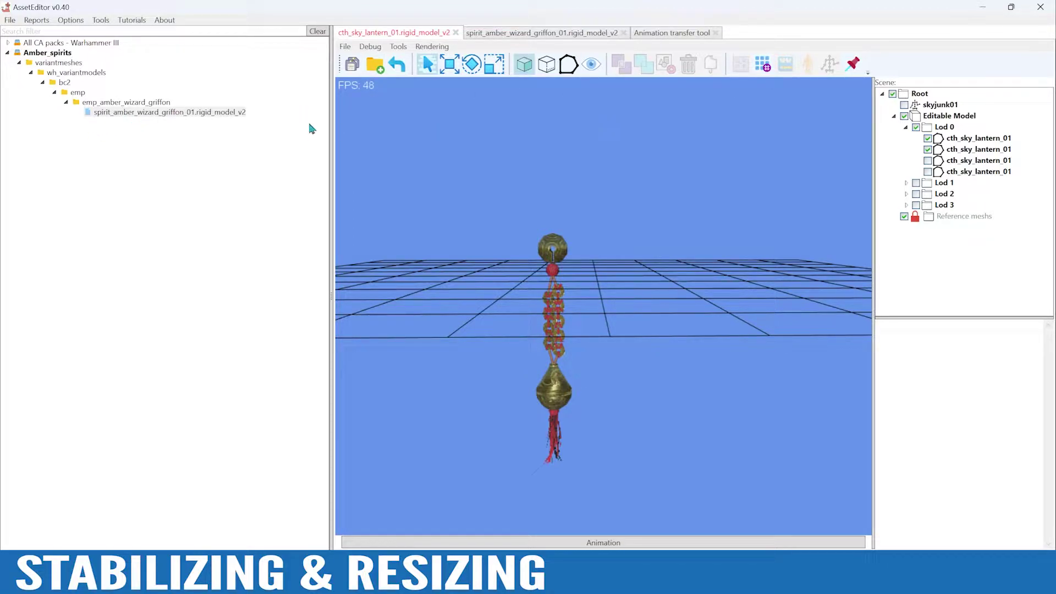
- Run the mesh reduction on the tasselled ornament's model and begin saving only its visible nodes under a new name
left_click(763, 64)
left_click(349, 50)
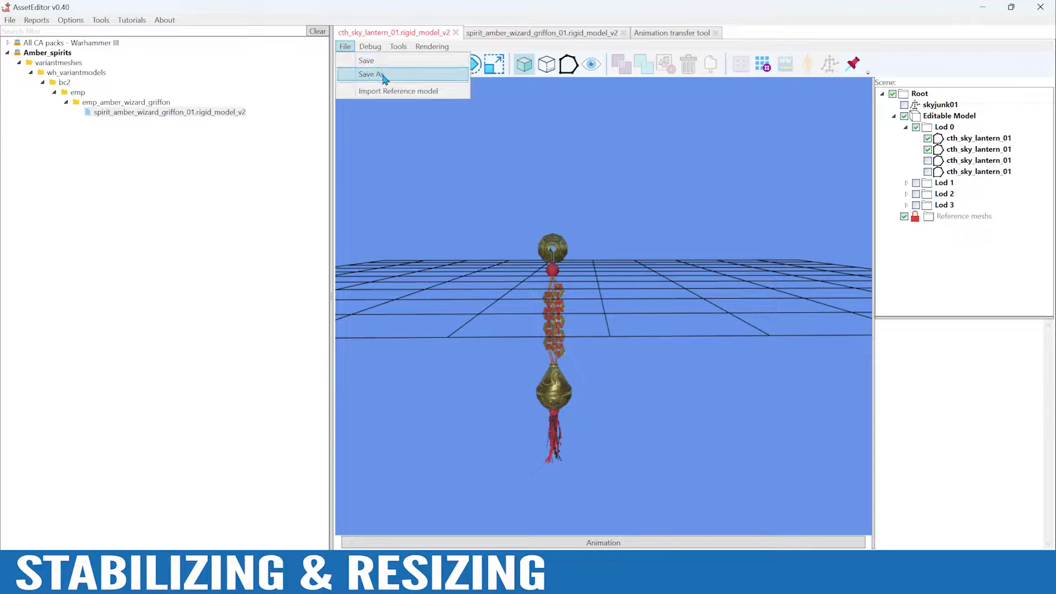
left_click(384, 76)
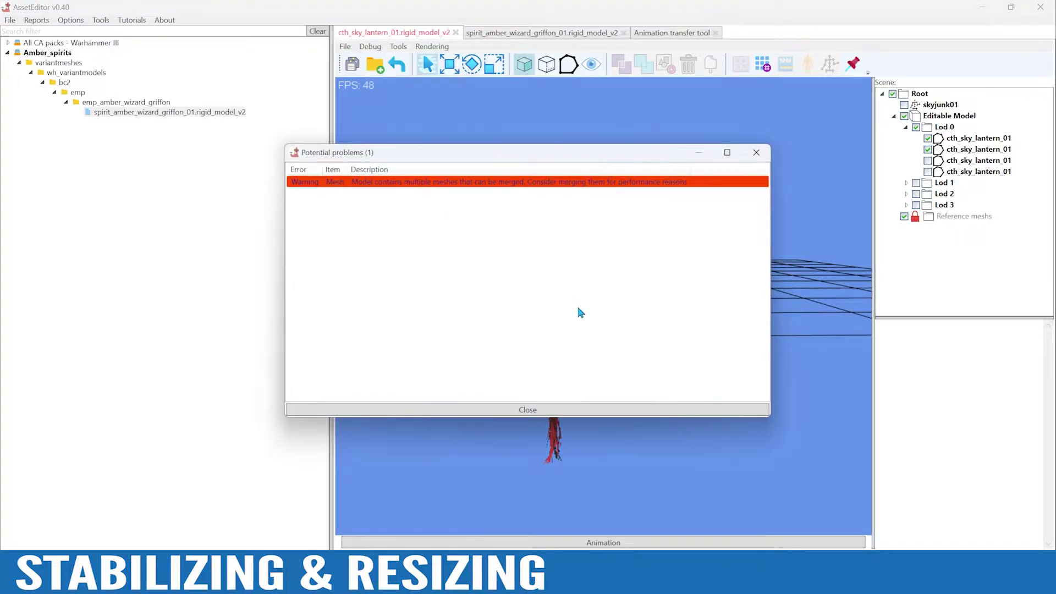
left_click(544, 411)
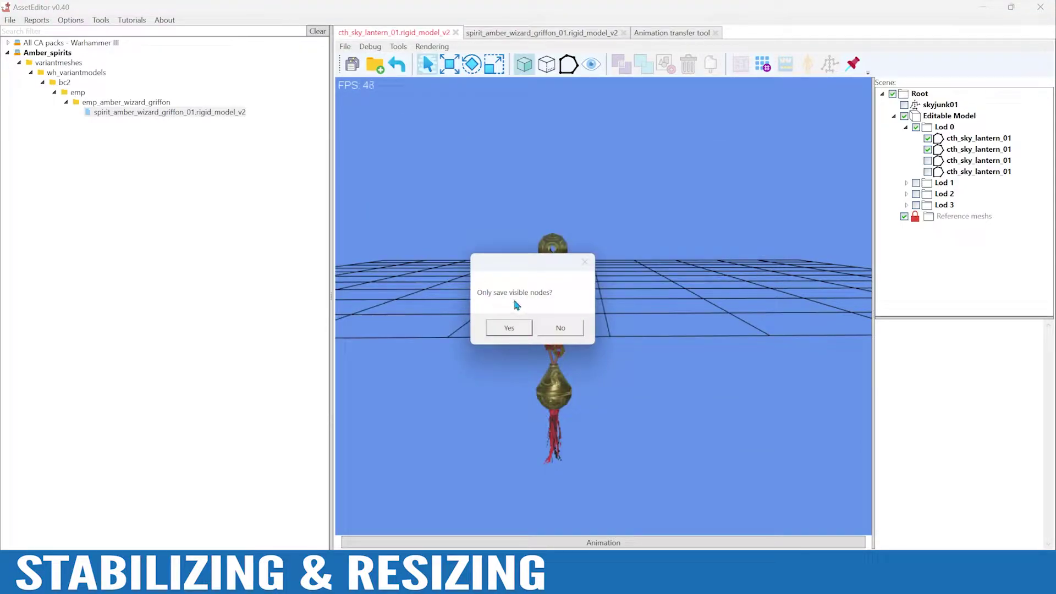
left_click(509, 327)
- Choose the emp_amber_wizard_griffon folder as the save location and take the existing griffon model's file name as the base
double_click(104, 86)
left_click(104, 94)
double_click(99, 94)
double_click(101, 102)
double_click(113, 113)
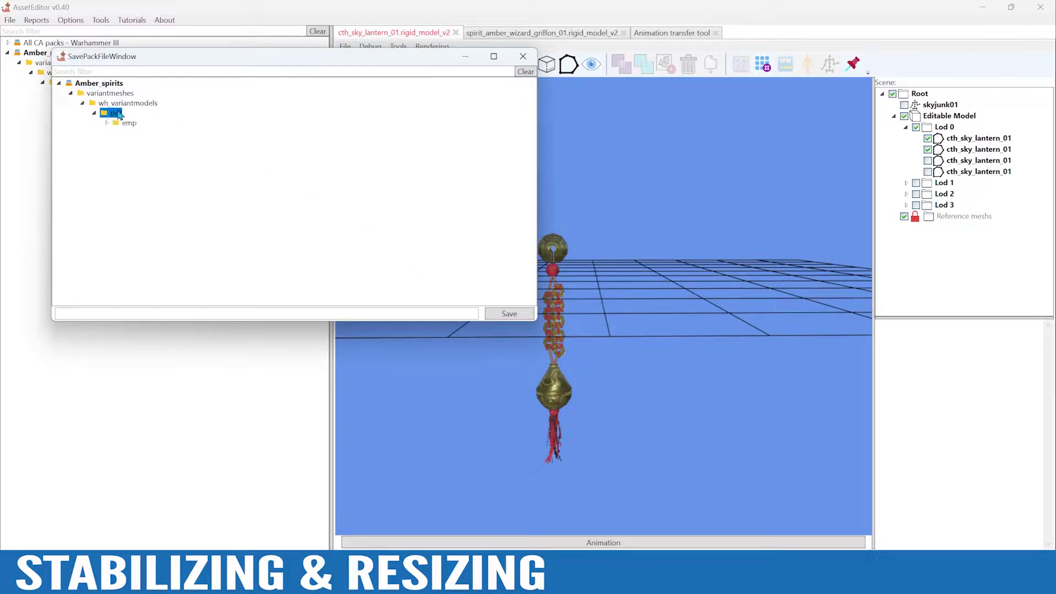
double_click(126, 124)
left_click(133, 133)
double_click(135, 134)
left_click(169, 143)
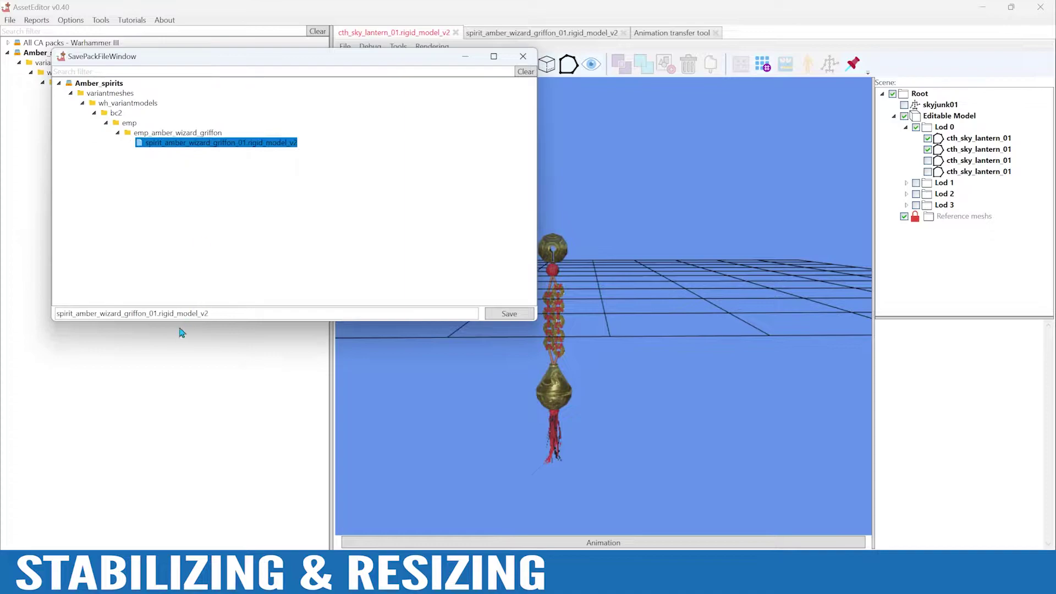
- Save the tasselled ornament as spirit_amber_wizard_griffon_vanilla_prop_01.rigid_model_v2
left_click(148, 315)
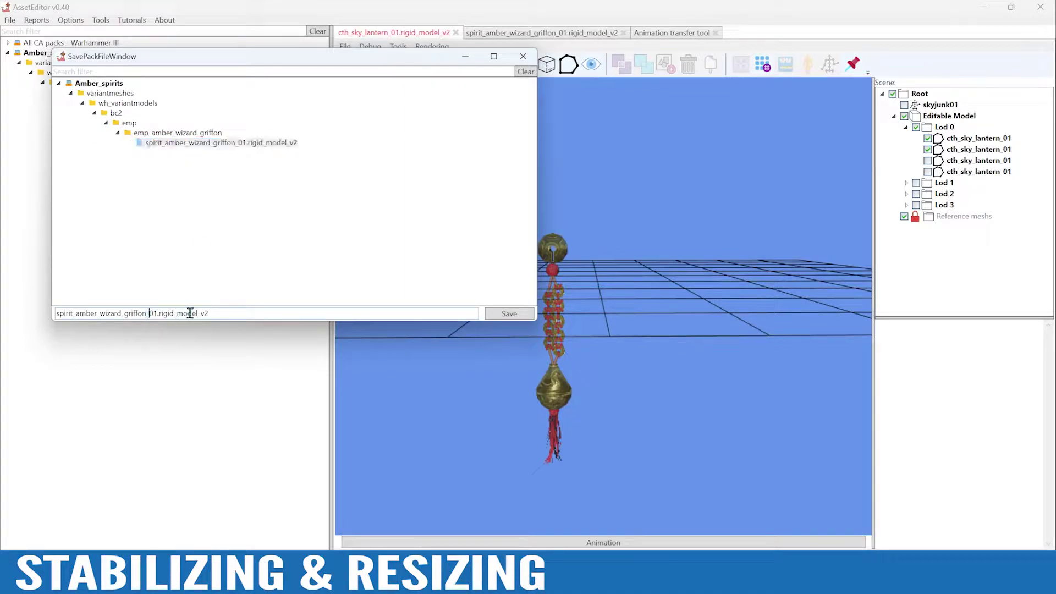
type("prop_")
left_click(150, 313)
type("vanni")
key("BackSpace")
key("BackSpace")
type("illa_")
left_click(508, 313)
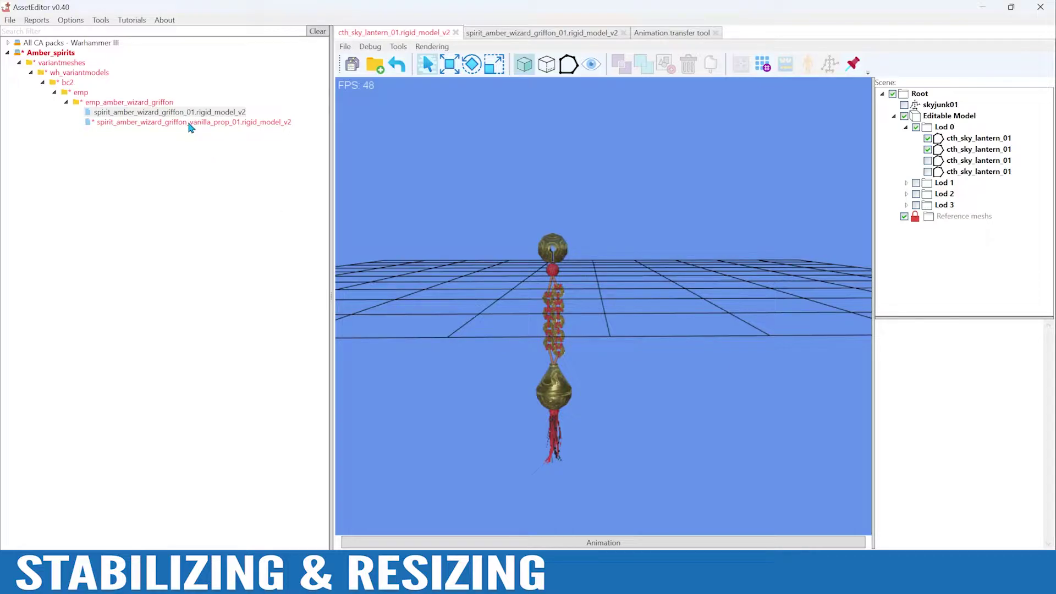
- Hide the tasselled ornament's two meshes and show the two duplicated meshes of the stirrup-ended ornament
left_click(928, 160)
left_click(927, 138)
left_click(928, 149)
left_click(927, 171)
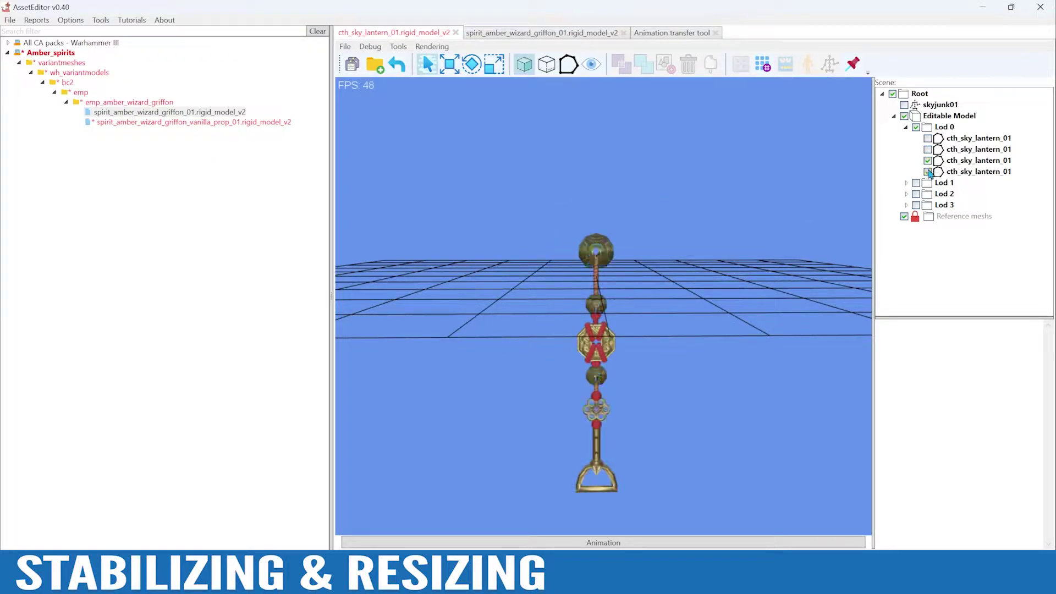
- Run the mesh reduction on the stirrup-ended ornament's model and begin saving only its visible nodes under a new name
left_click(762, 65)
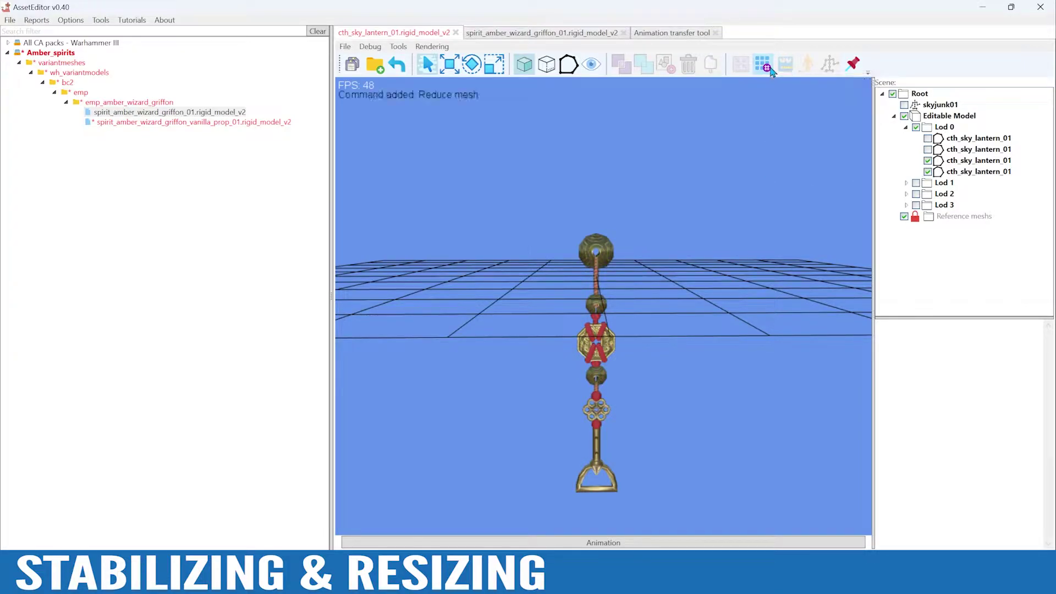
left_click(345, 46)
left_click(375, 74)
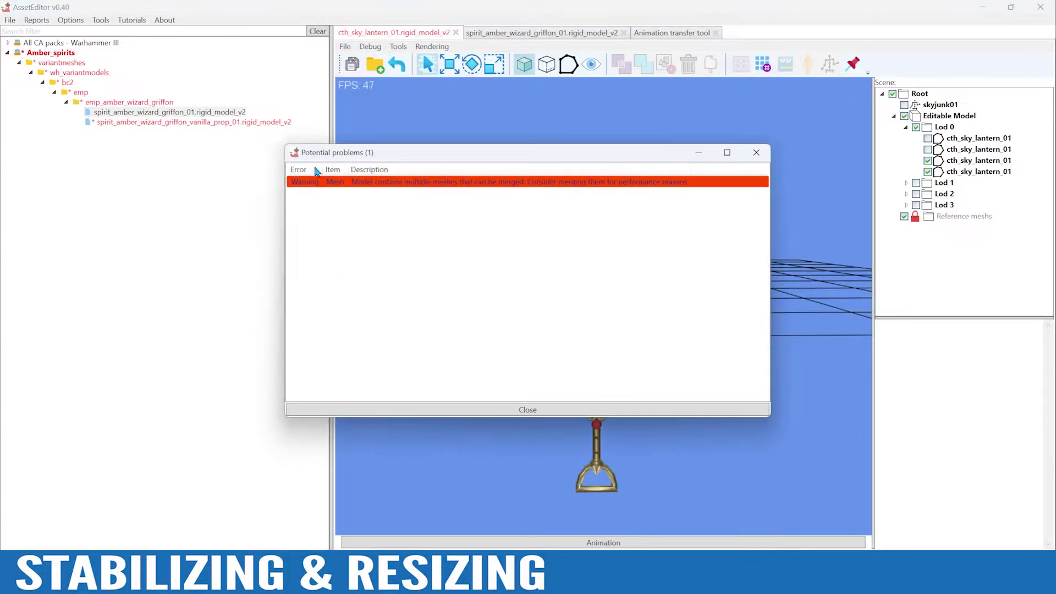
left_click(511, 409)
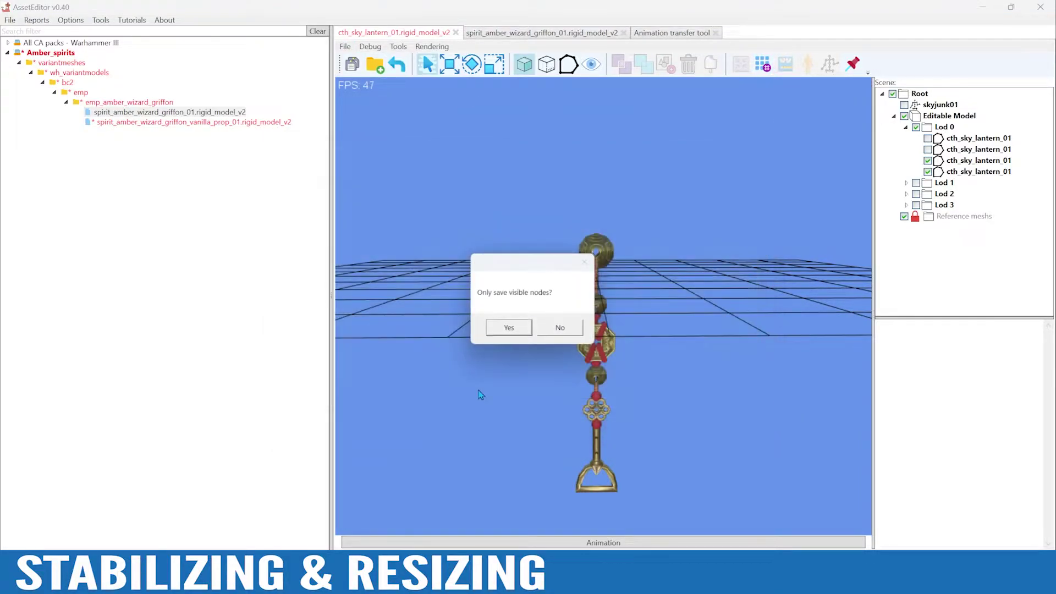
left_click(509, 328)
- Save the stirrup-ended ornament in the emp_amber_wizard_griffon folder as spirit_amber_wizard_griffon_vanilla_prop_02.rigid_model_v2
left_click(128, 126)
left_click(148, 134)
left_click(147, 144)
left_click(160, 154)
left_click(187, 164)
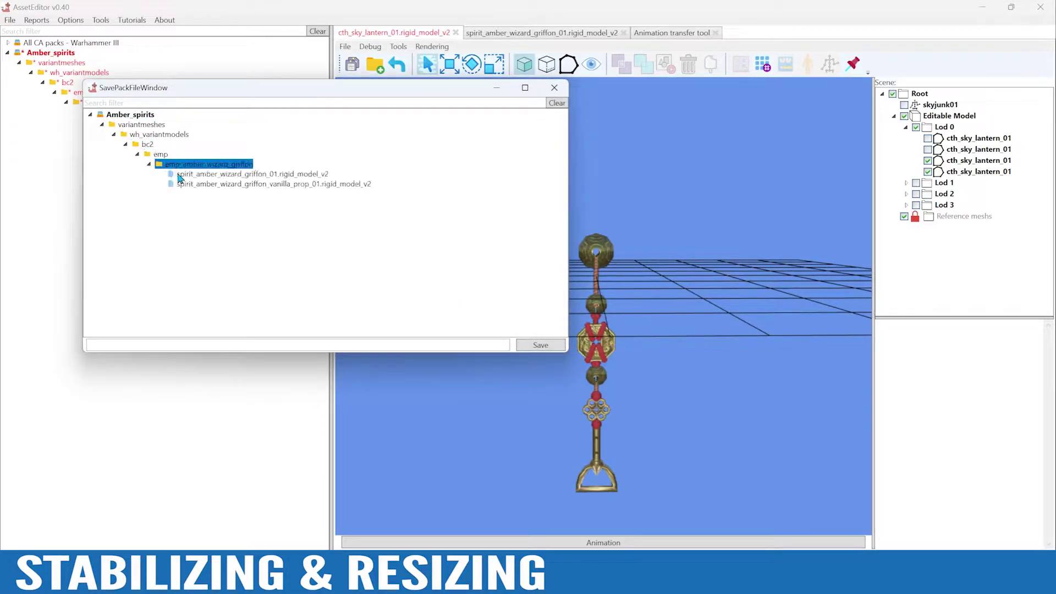
left_click(222, 185)
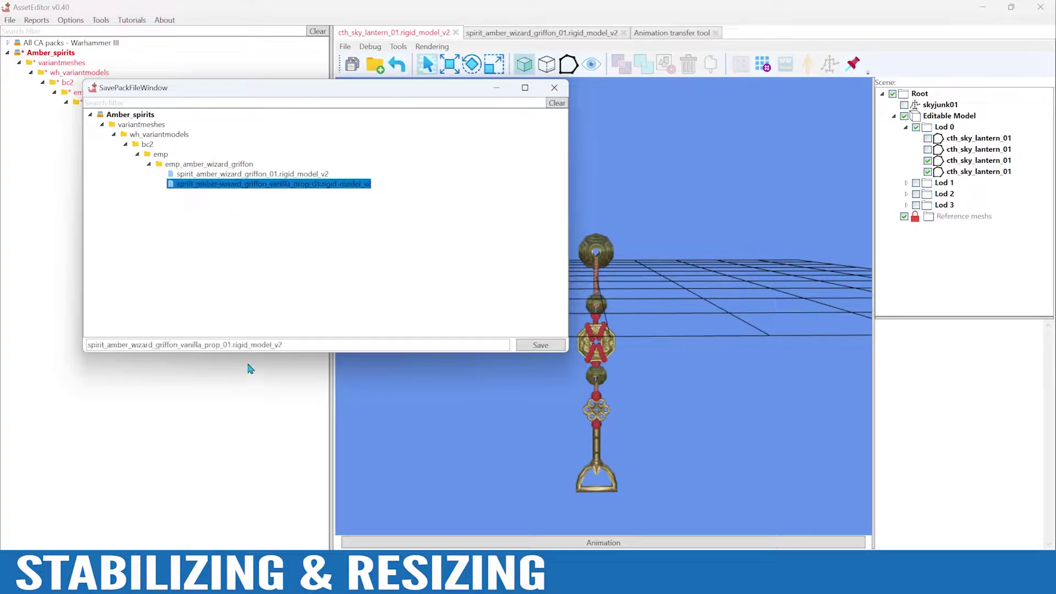
left_click(228, 345)
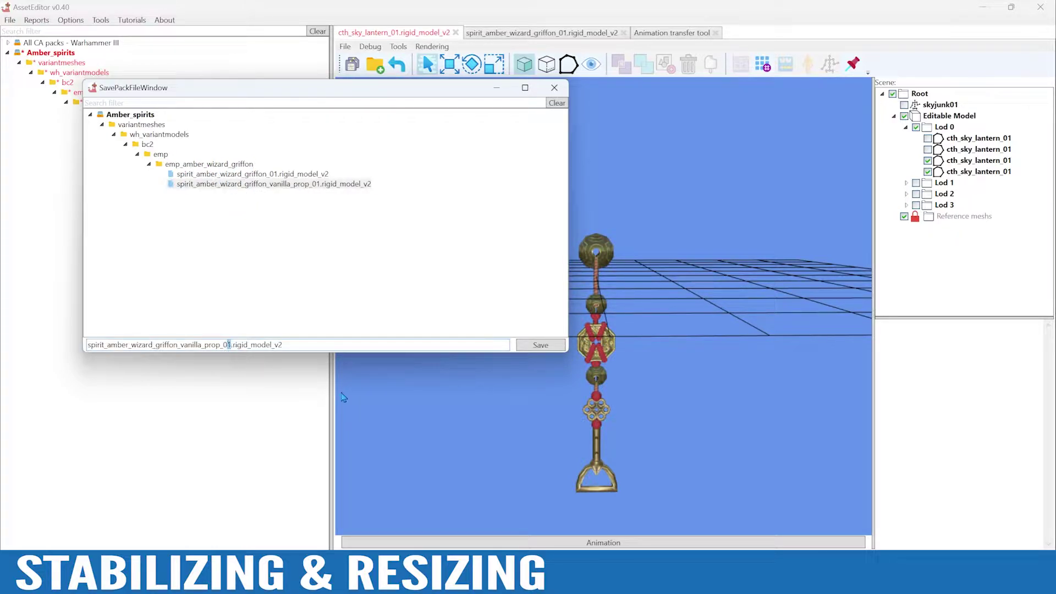
left_click(560, 343)
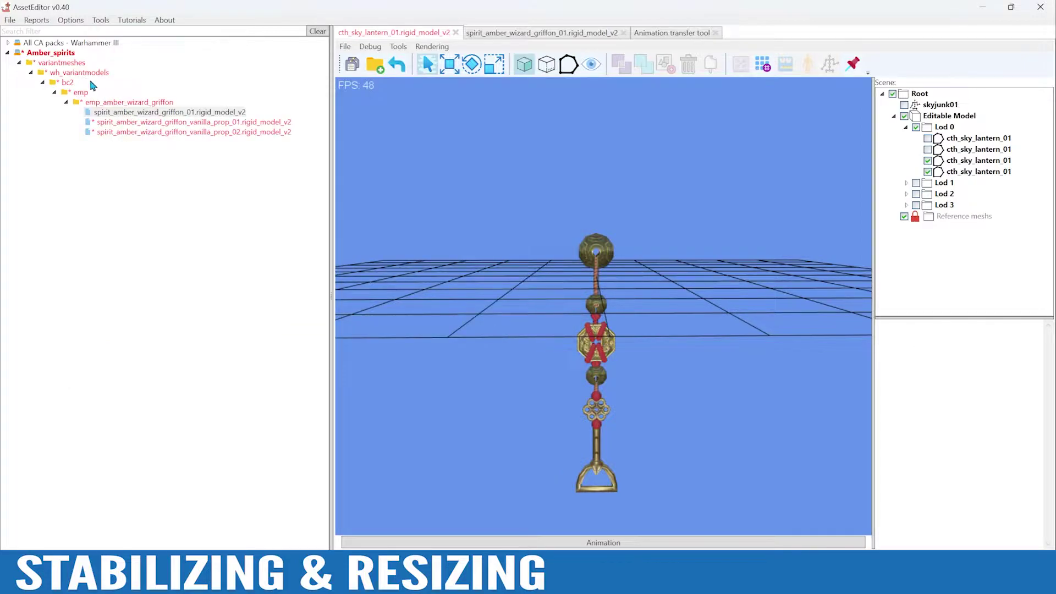
- Save the Amber_spirits pack and close the cth_sky_lantern_01 model, discarding its unsaved changes
right_click(69, 53)
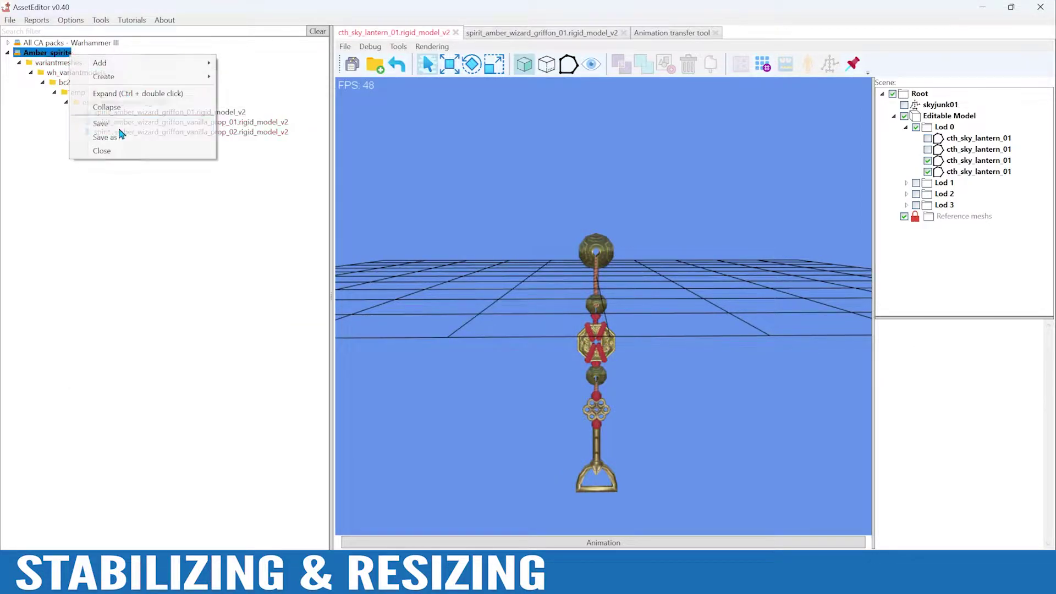
left_click(455, 33)
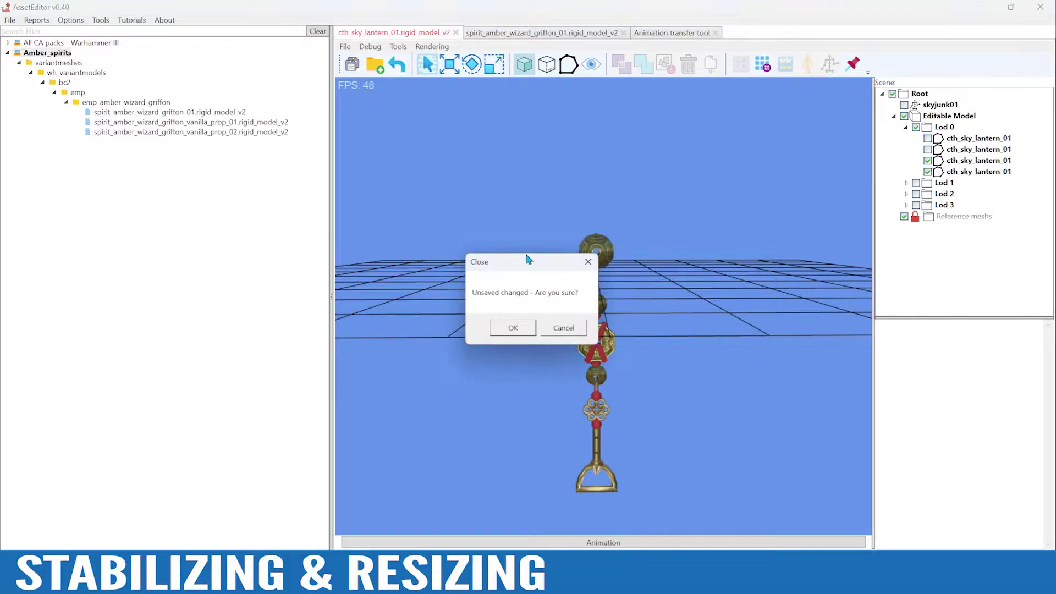
left_click(513, 329)
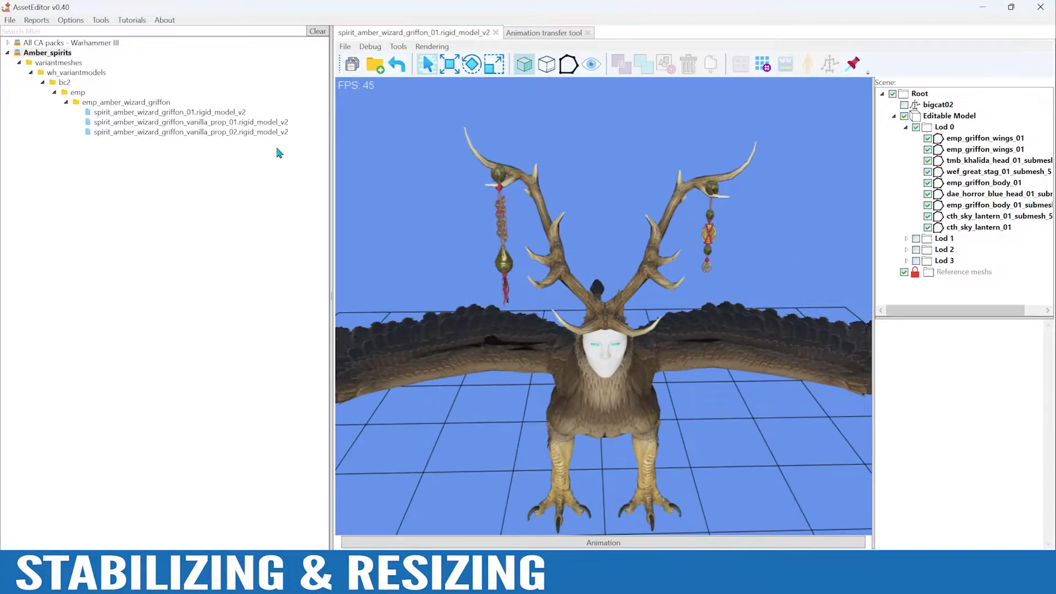
- Open the two saved vanilla prop models one after the other, inspect their meshes, and close both
left_click(227, 122)
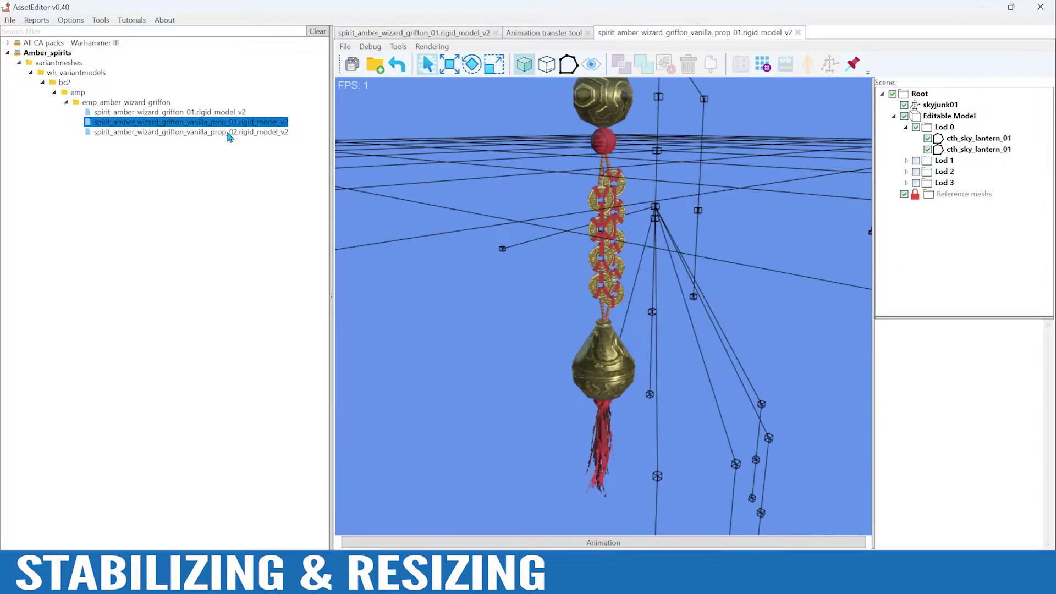
scroll(614, 252, "down", 3)
left_click_drag(614, 253, 559, 254, "alt")
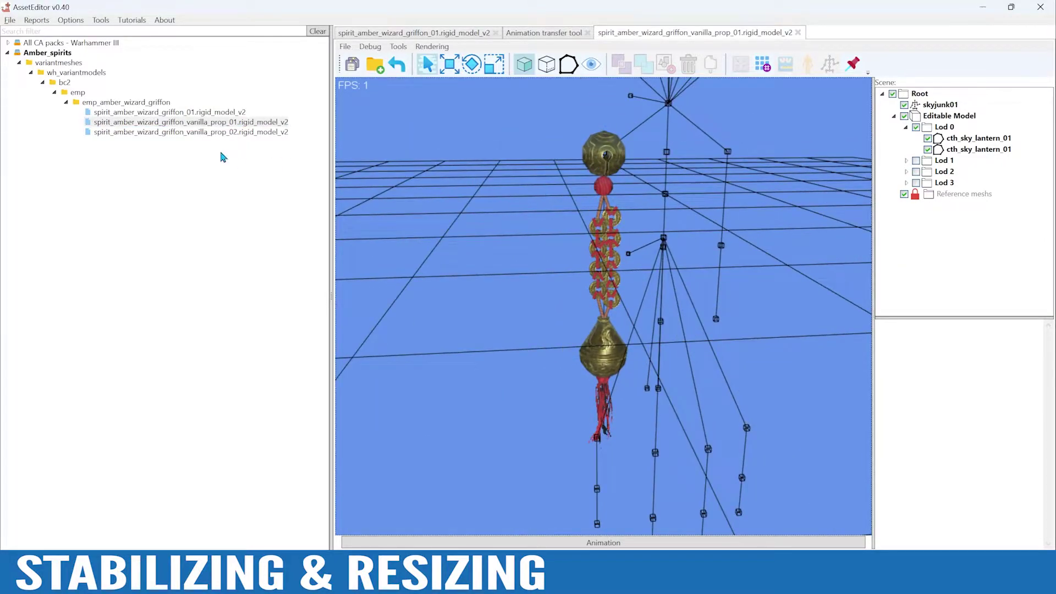
left_click(222, 133)
left_click_drag(654, 227, 593, 158, "alt")
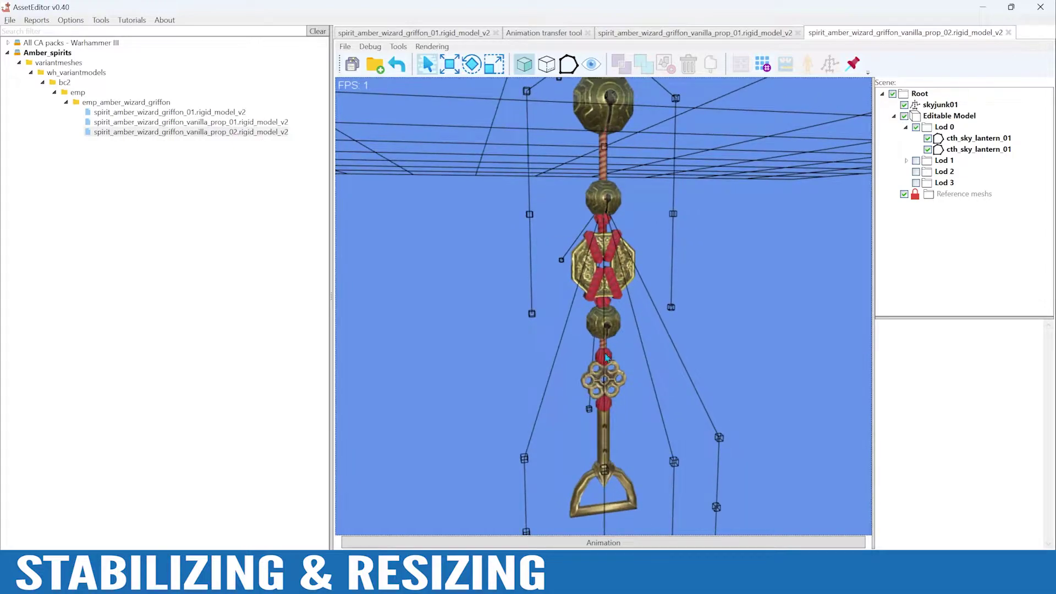
left_click(1008, 33)
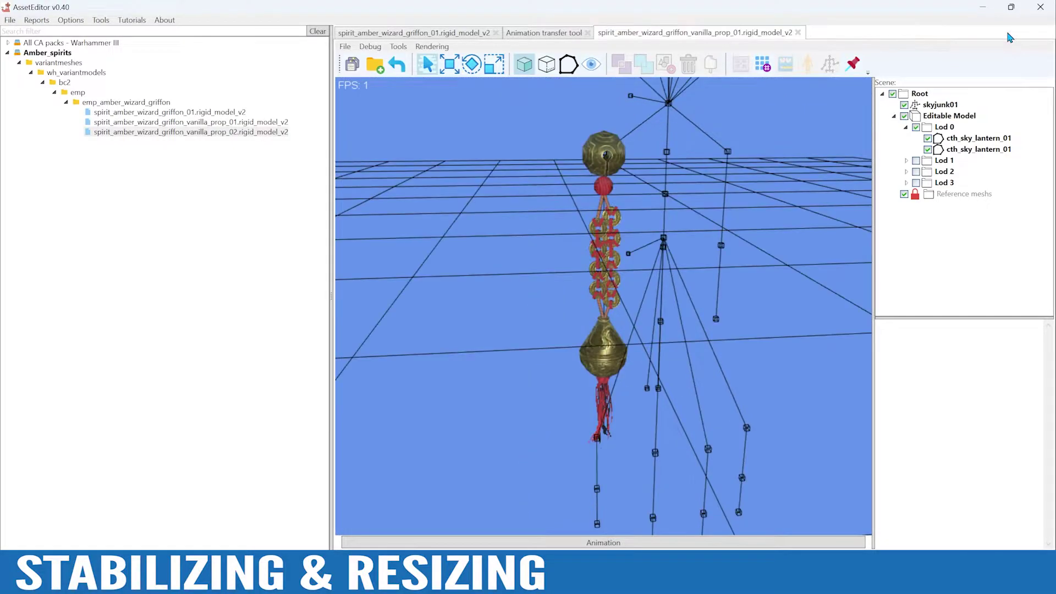
left_click(798, 32)
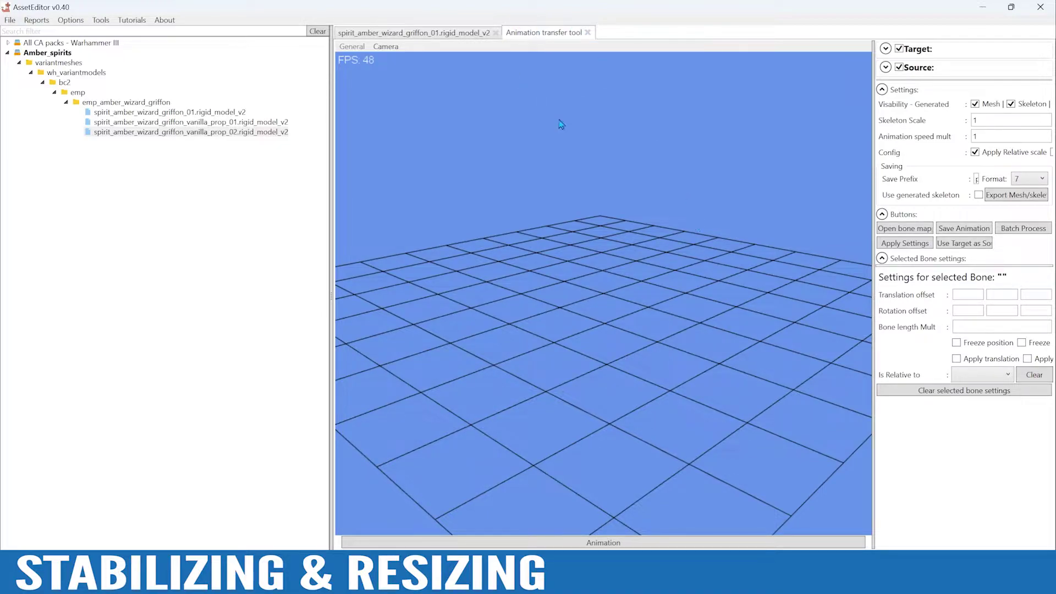
- Load spirit_amber_wizard_griffon_vanilla_prop_01.rigid_model_v2 from the Amber_spirits pack as the target mesh for the animation transfer
left_click_drag(746, 185, 704, 191, "alt")
left_click_drag(689, 153, 693, 250, "alt")
left_click(885, 49)
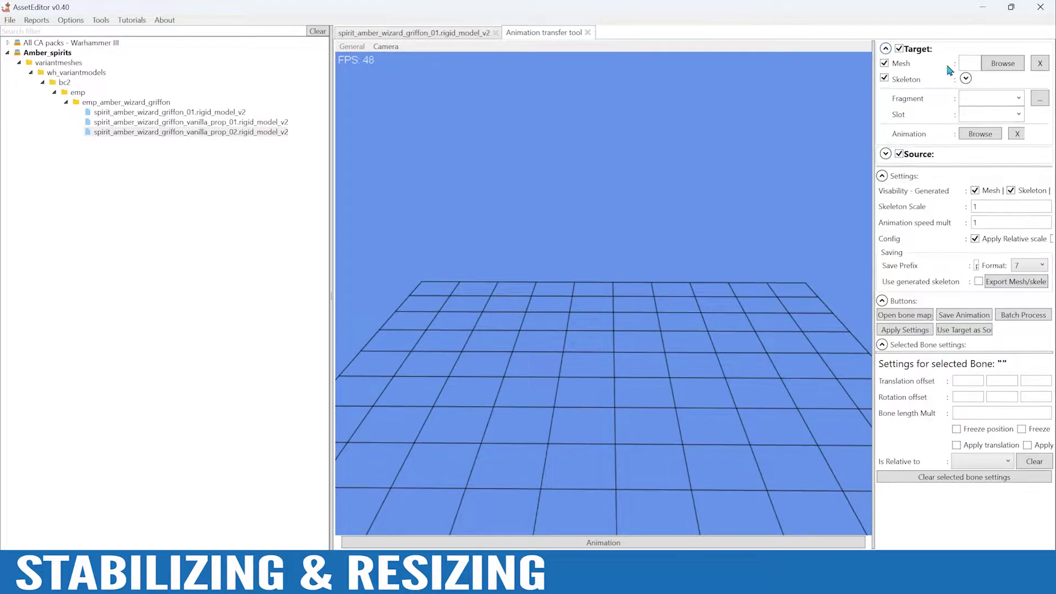
double_click(144, 142)
double_click(154, 151)
double_click(166, 161)
double_click(162, 170)
double_click(176, 180)
double_click(222, 190)
left_click(225, 209)
left_click(569, 363)
left_click_drag(697, 370, 759, 353, "alt")
left_click_drag(574, 386, 612, 190, "alt")
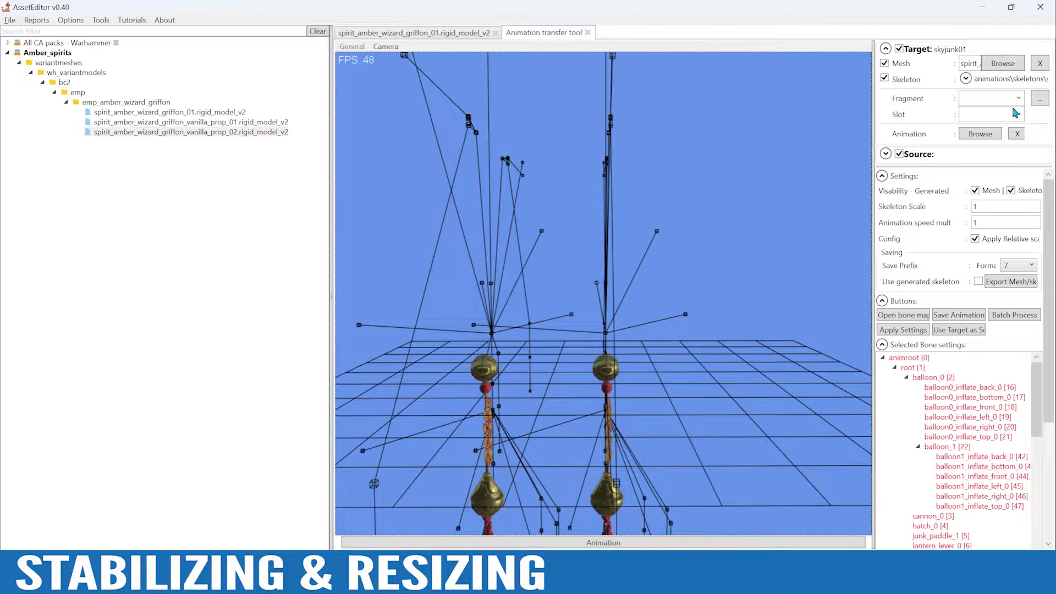
- Load spirit_amber_wizard_griffon_vanilla_prop_01.rigid_model_v2 from the Amber_spirits pack as the source mesh for the animation transfer
left_click(885, 154)
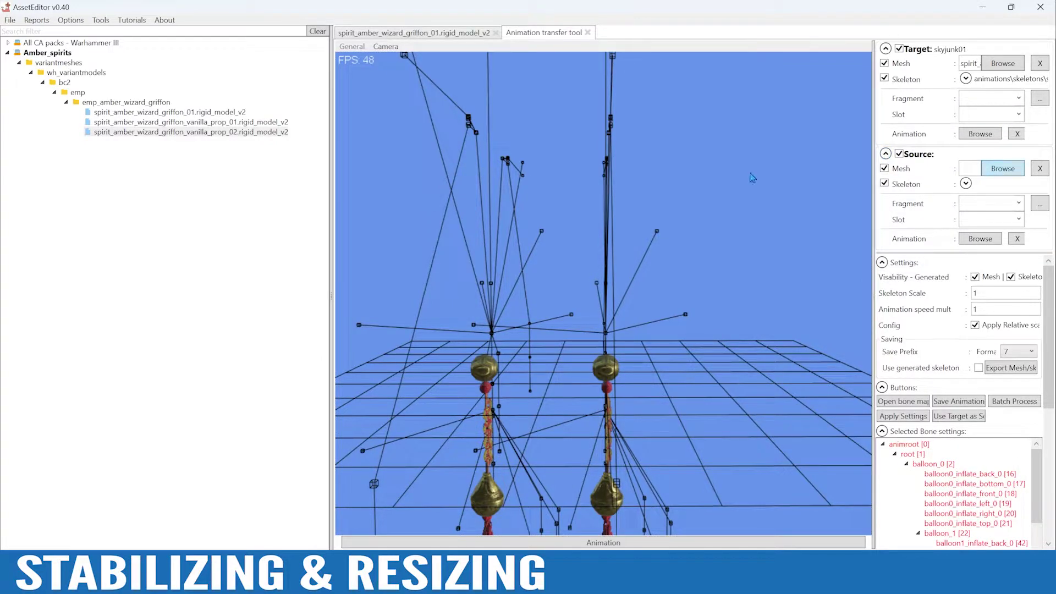
double_click(162, 157)
double_click(175, 166)
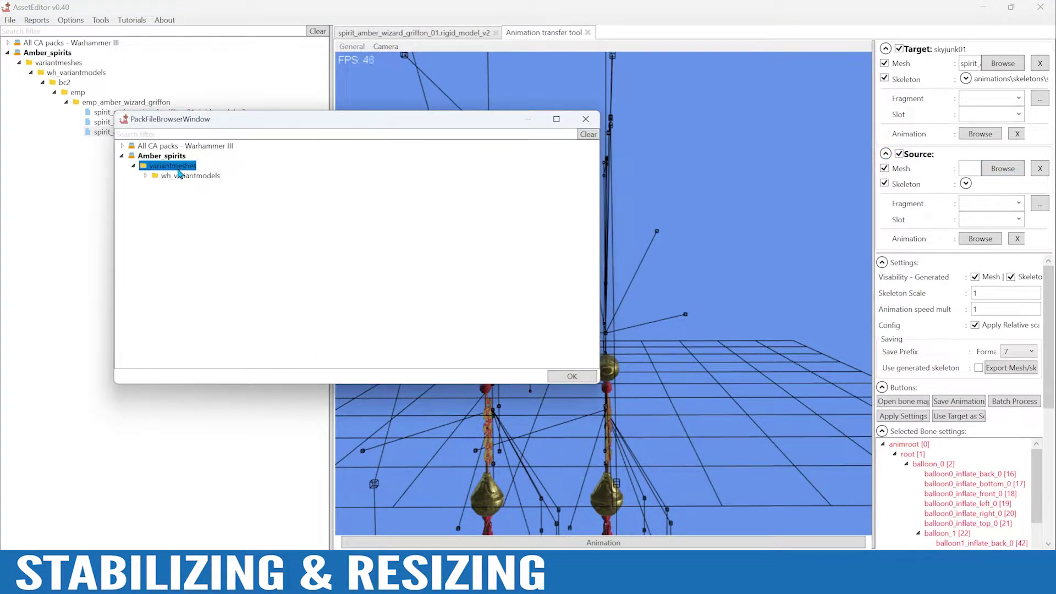
double_click(182, 175)
double_click(178, 185)
double_click(191, 196)
double_click(217, 205)
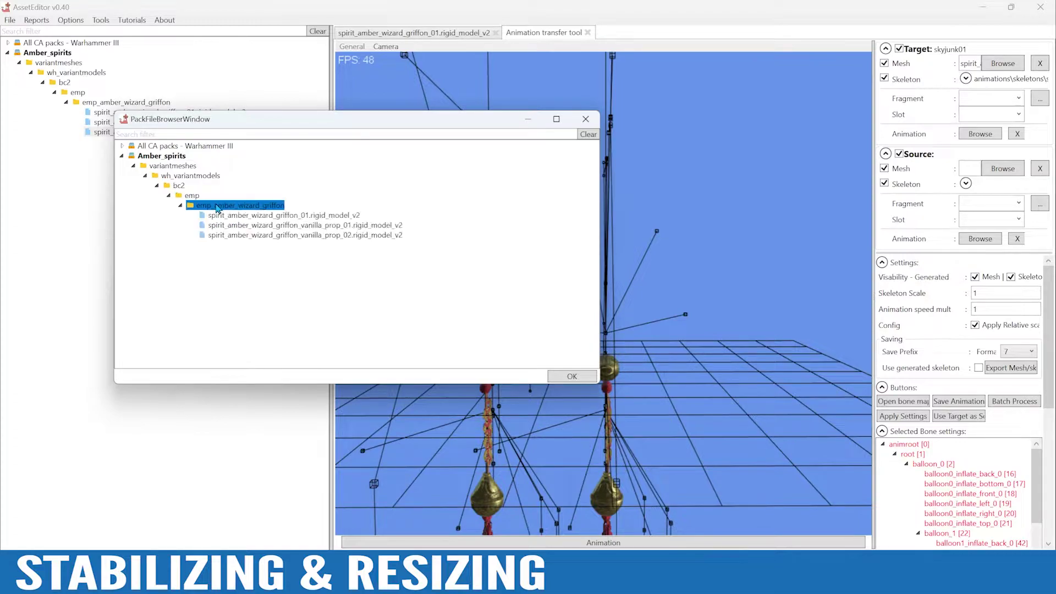
left_click(250, 225)
left_click(574, 377)
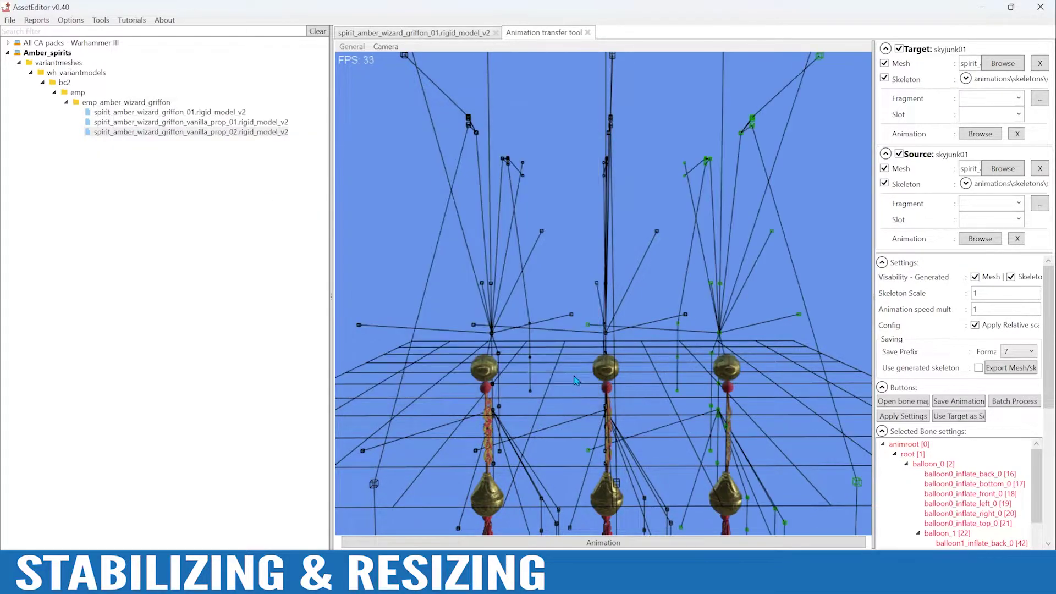
left_click_drag(767, 400, 676, 400, "alt")
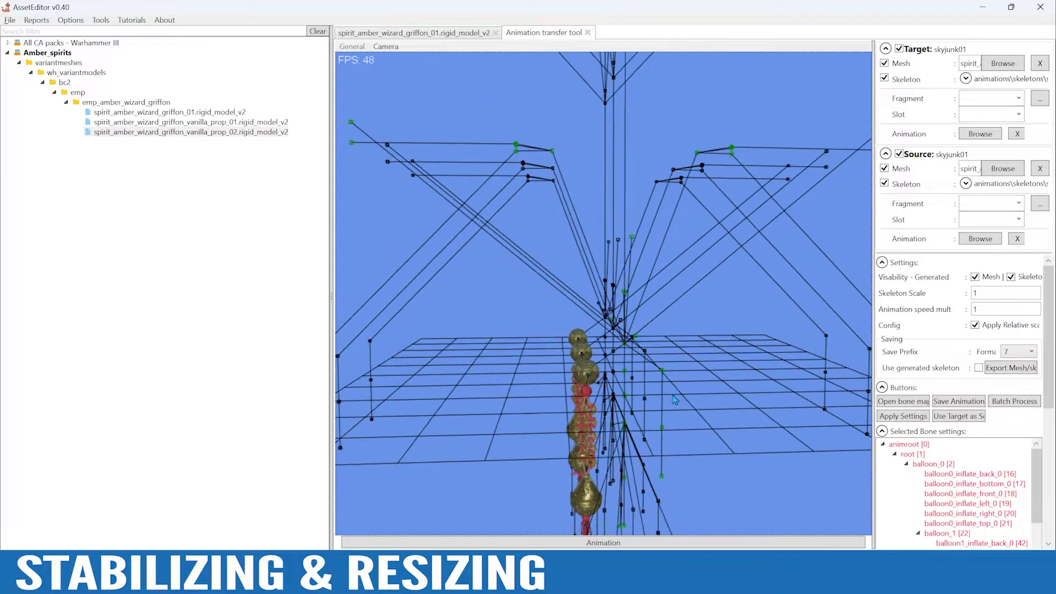
- Assign the sj1_wh3_skylantern01.bin animation fragment with the STAND slot to both the target and the source
left_click(1018, 99)
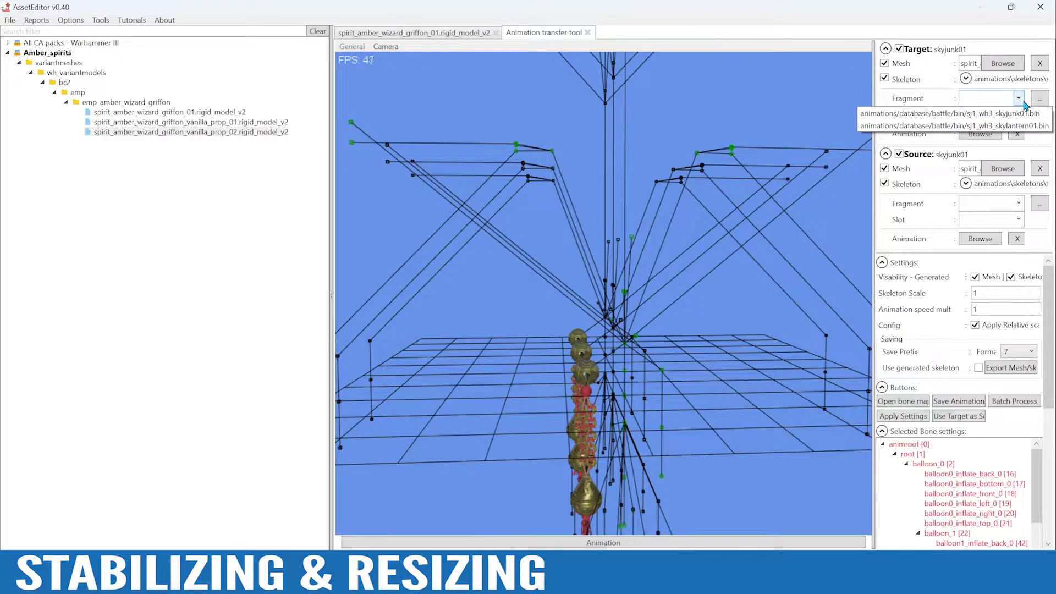
left_click(1004, 130)
left_click(1018, 204)
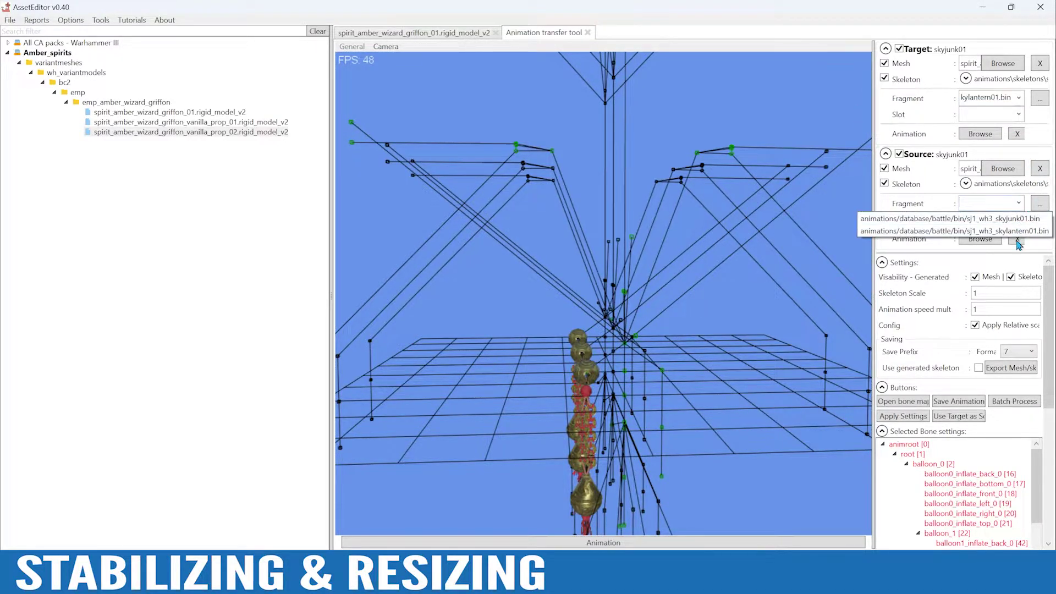
left_click(1015, 231)
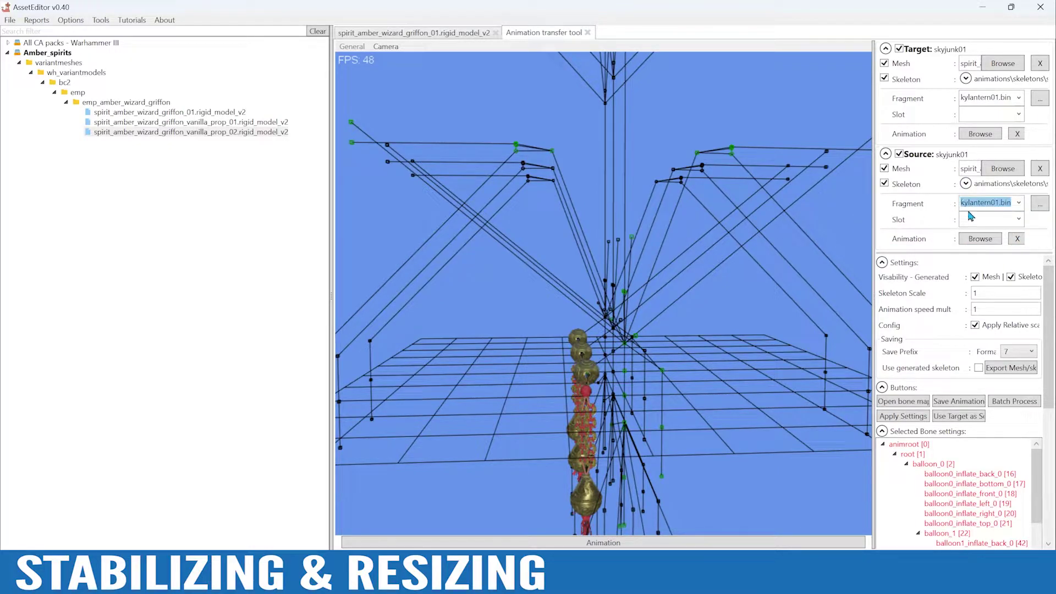
left_click(1010, 115)
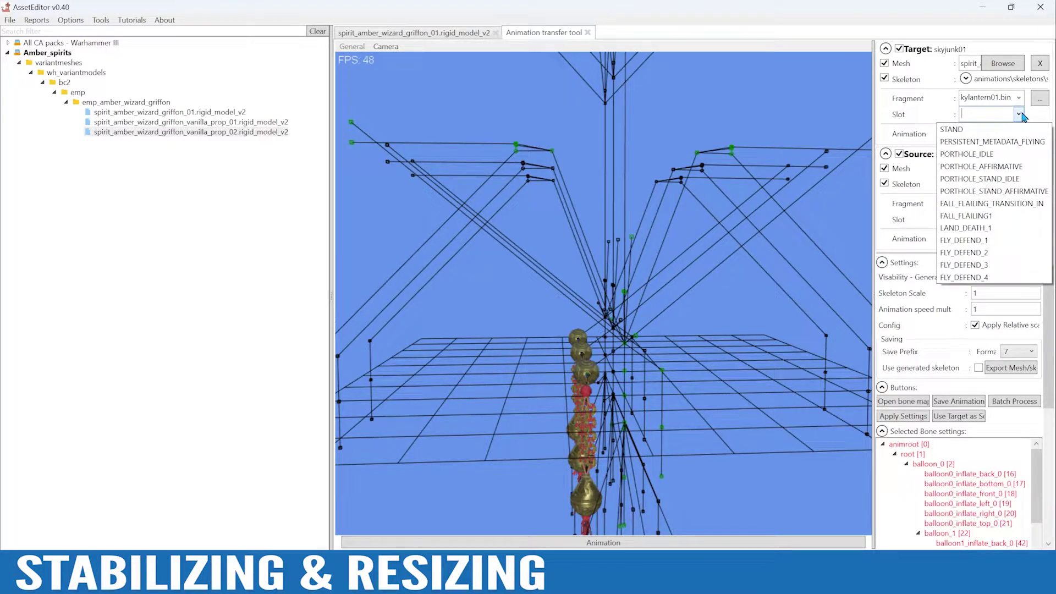
left_click(997, 130)
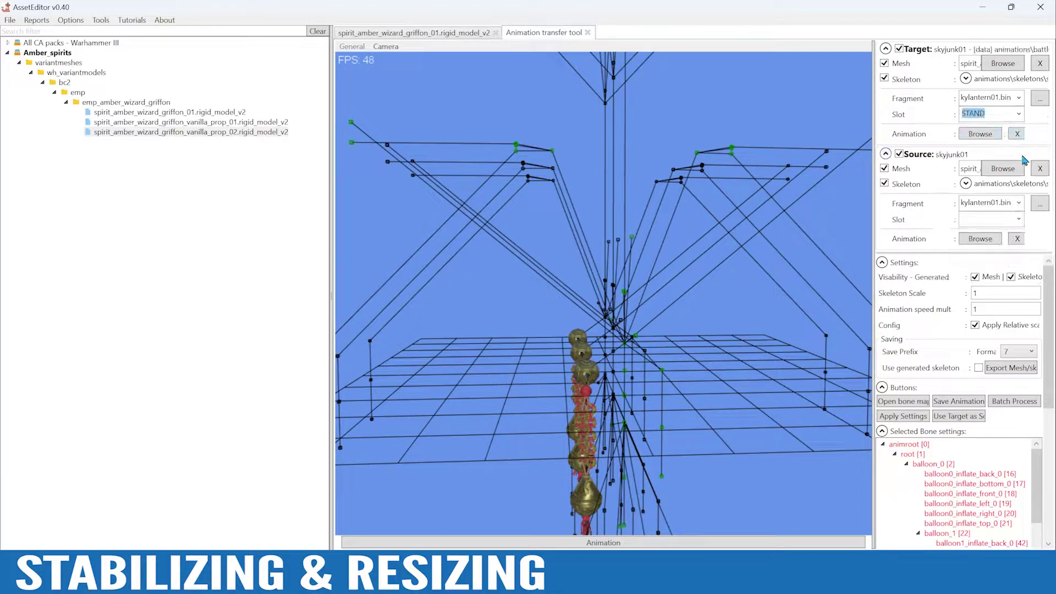
left_click(1019, 219)
left_click(1015, 231)
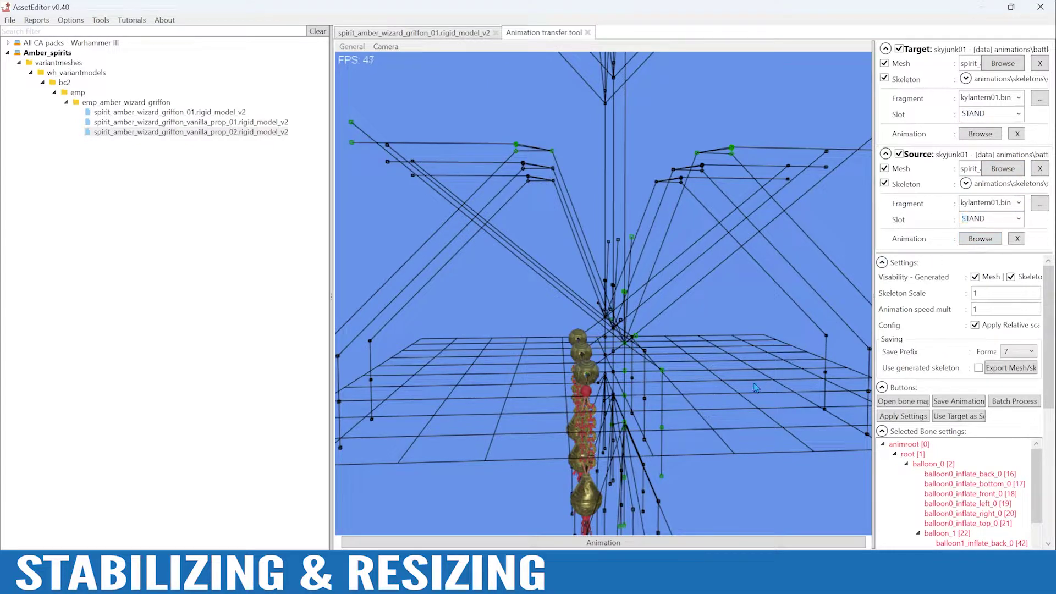
- Show the animation playback controls, examine how the ornament copies swing in the stand animation, and collapse the controls
left_click(621, 546)
left_click_drag(624, 385, 659, 217, "alt")
scroll(604, 177, "up", 3, "alt")
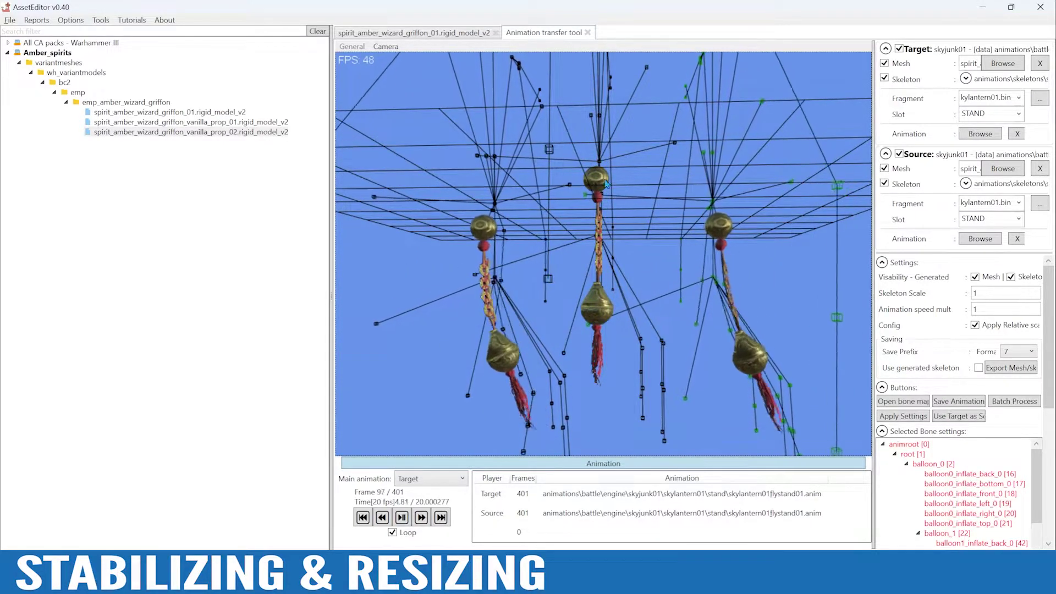
left_click_drag(600, 202, 714, 273, "alt")
left_click_drag(724, 265, 645, 282, "alt")
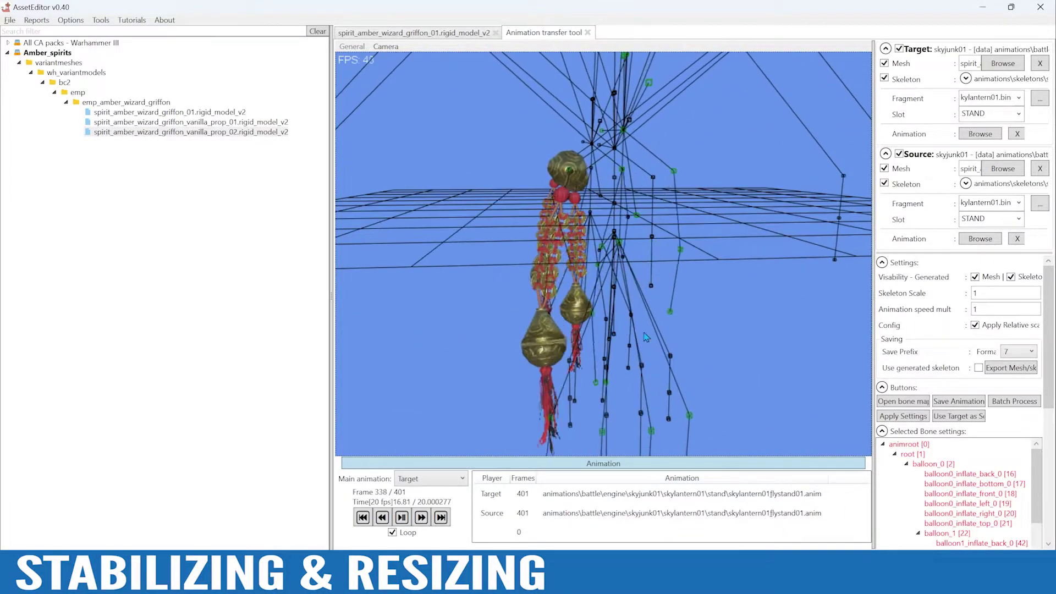
left_click(613, 464)
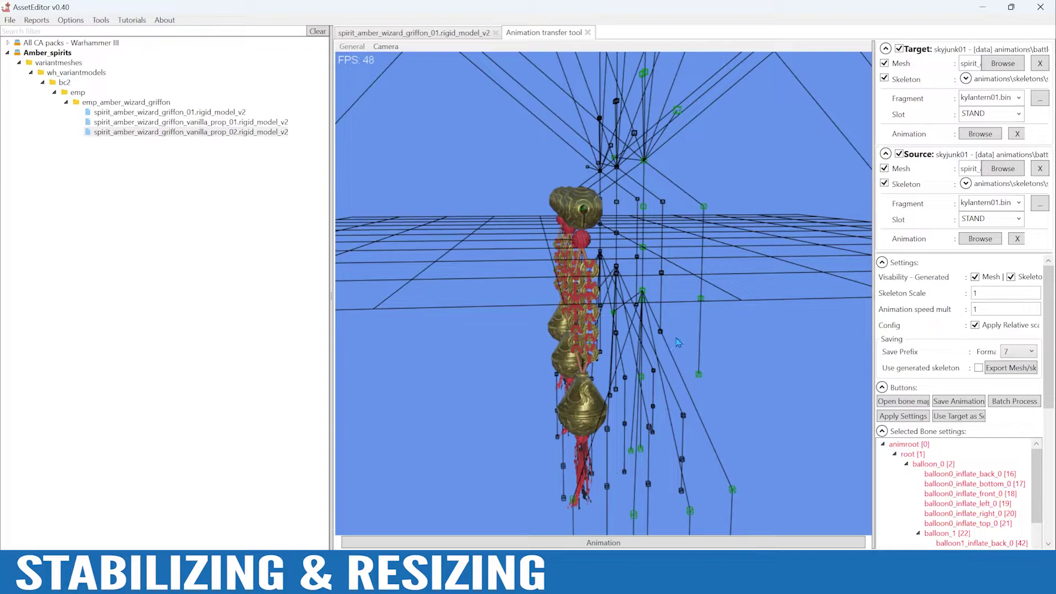
left_click_drag(677, 338, 705, 326, "alt")
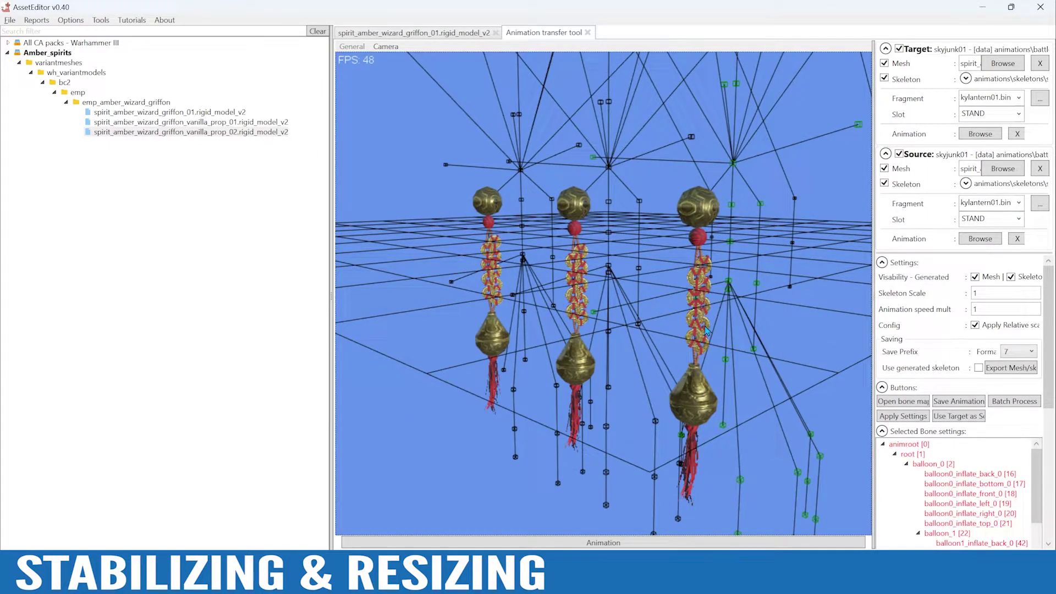
- Hide the whole source model and the target's mesh and skeleton, keeping only the generated model displayed
left_click(899, 155)
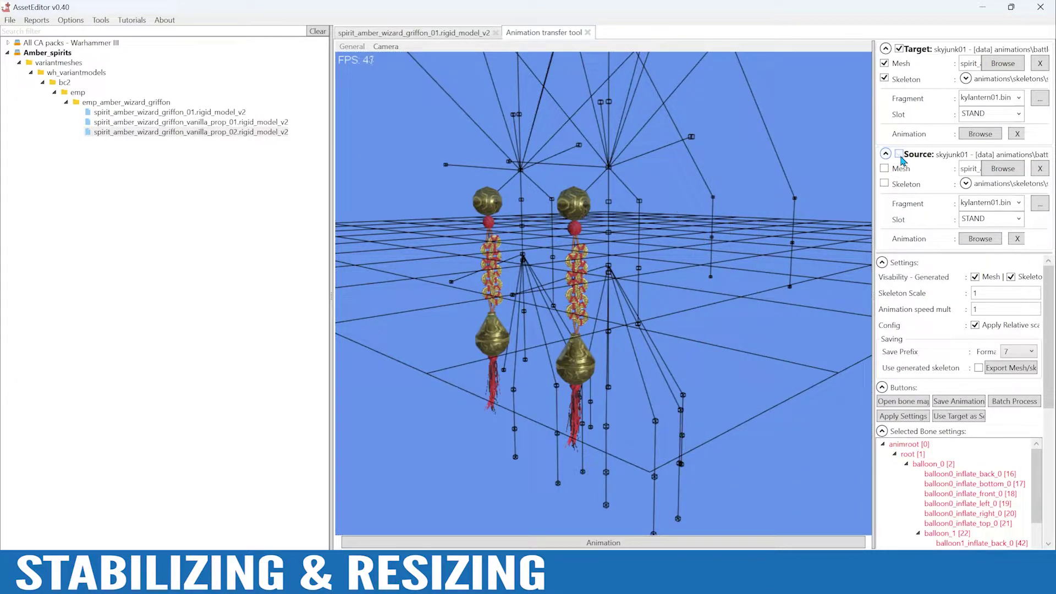
left_click(884, 64)
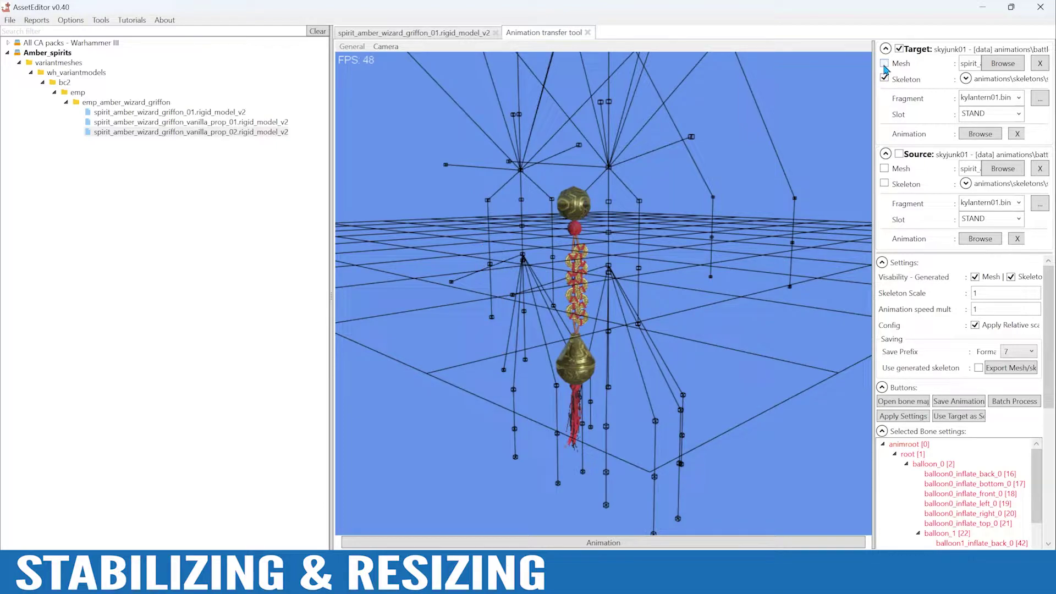
left_click_drag(657, 209, 682, 236, "alt")
right_click_drag(682, 236, 752, 315, "alt")
left_click_drag(752, 312, 592, 287, "alt")
left_click(885, 78)
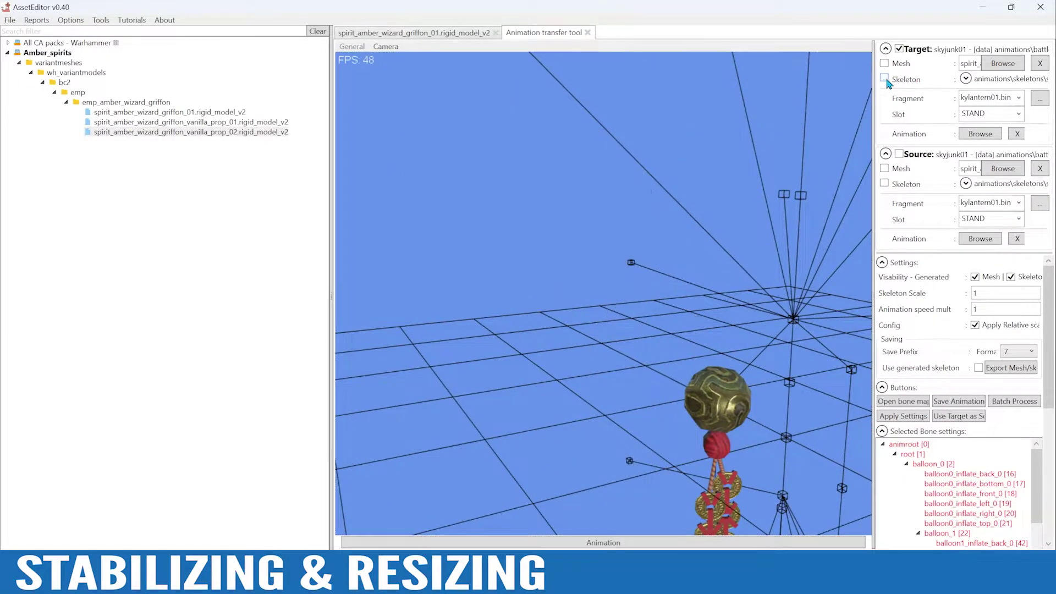
- Display the target skeleton, expand its bone hierarchy, and widen the settings area so the full bone names are readable
left_click(886, 80)
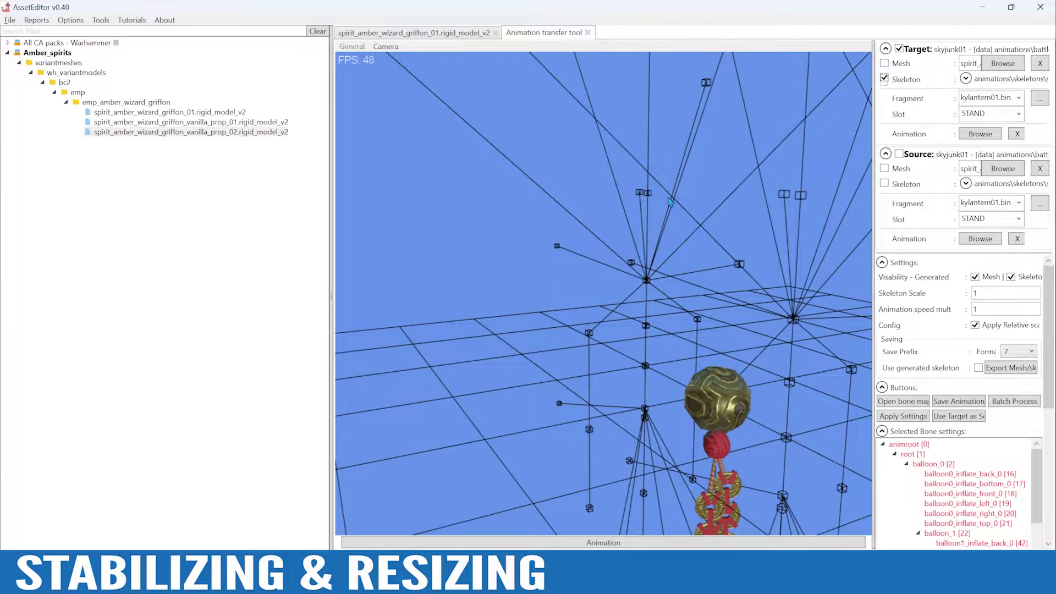
left_click_drag(670, 201, 697, 200, "alt")
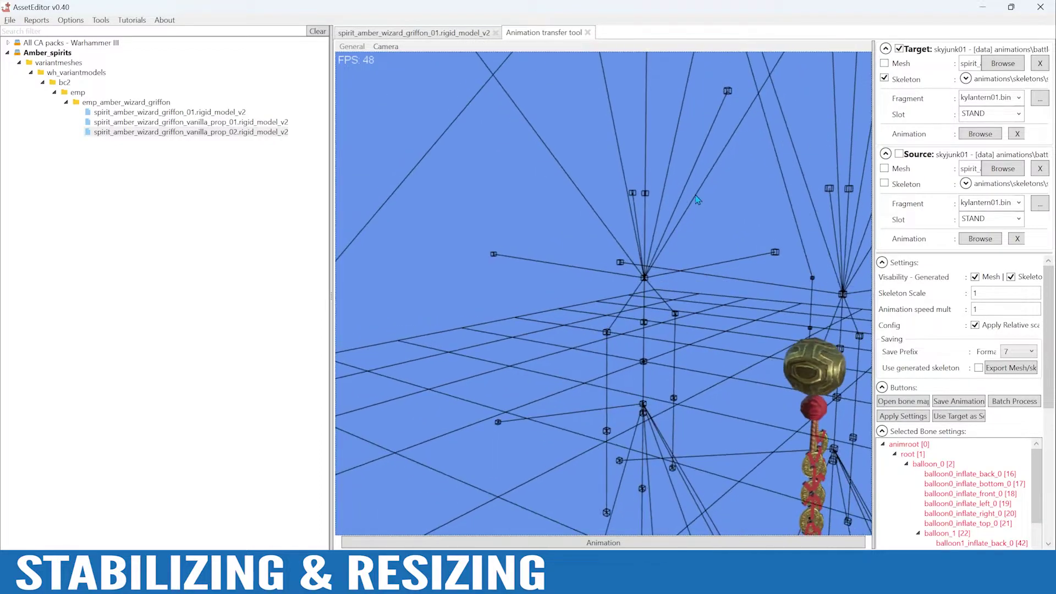
left_click(966, 79)
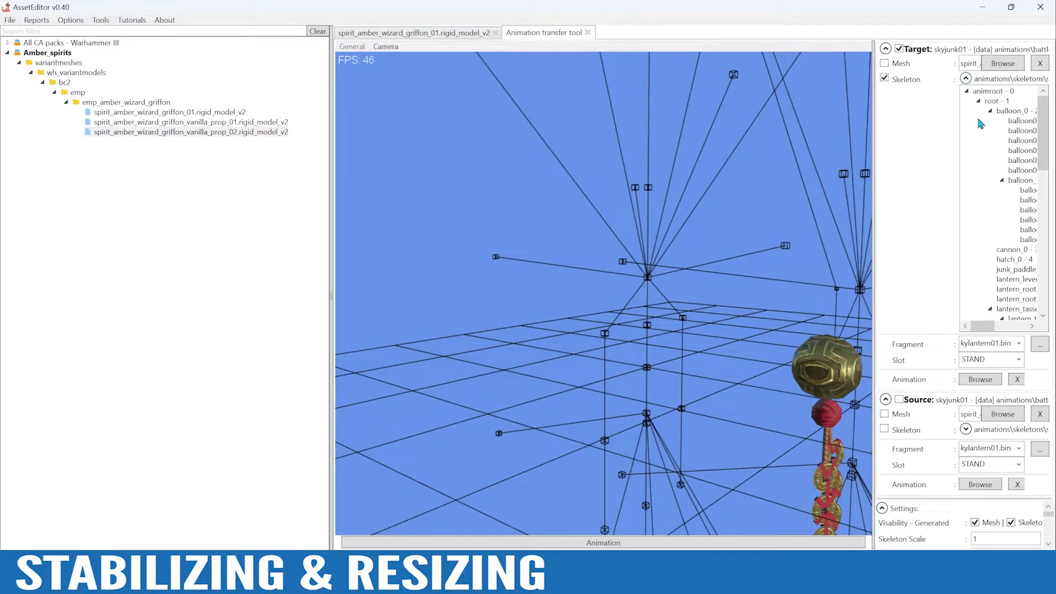
left_click_drag(605, 325, 646, 126, "alt")
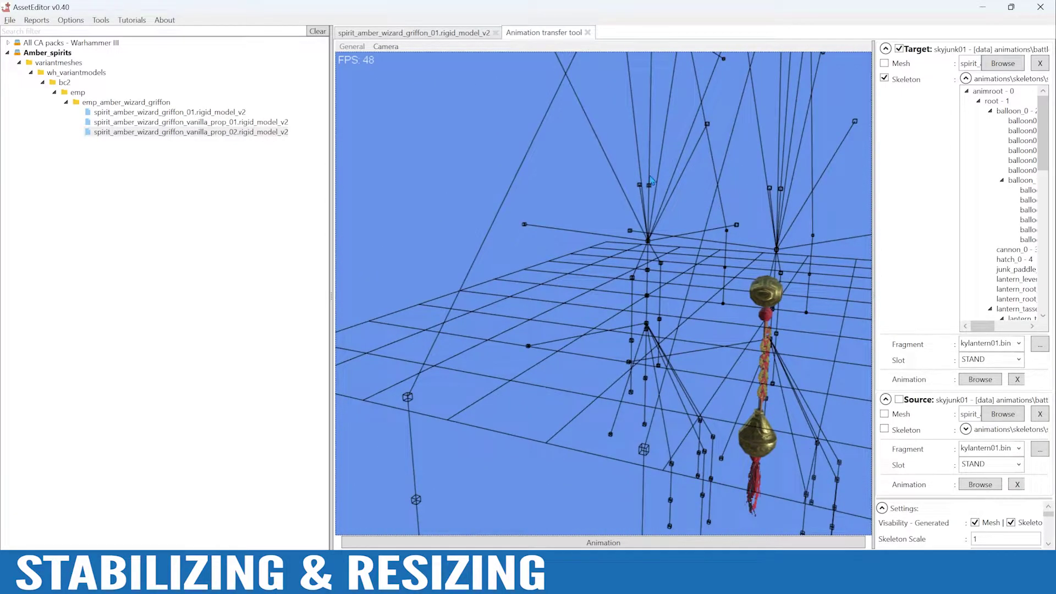
left_click_drag(612, 202, 681, 251, "alt")
scroll(626, 234, "up", 6, "alt")
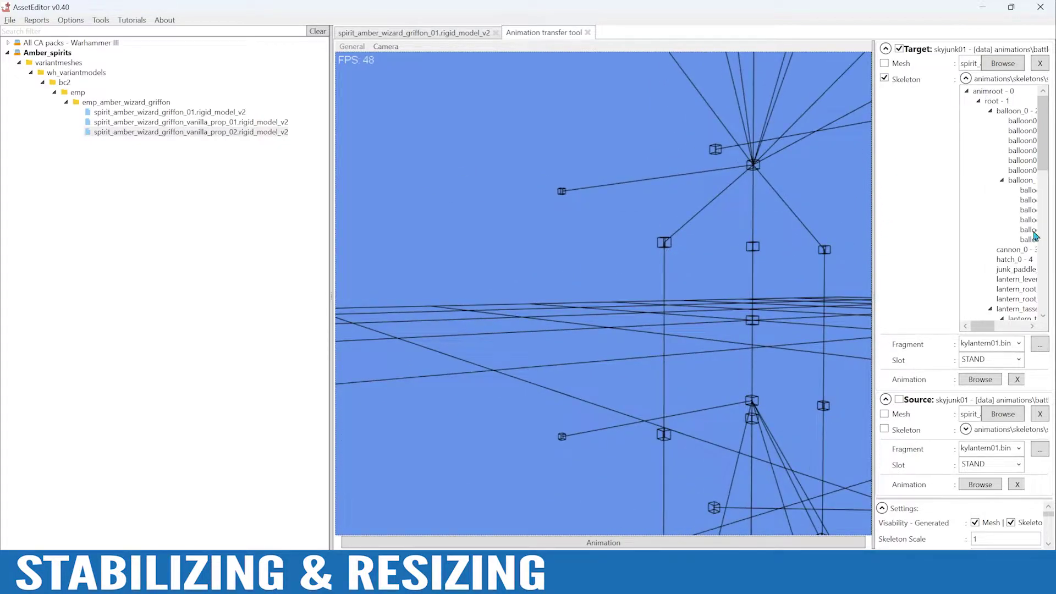
left_click_drag(873, 223, 787, 224)
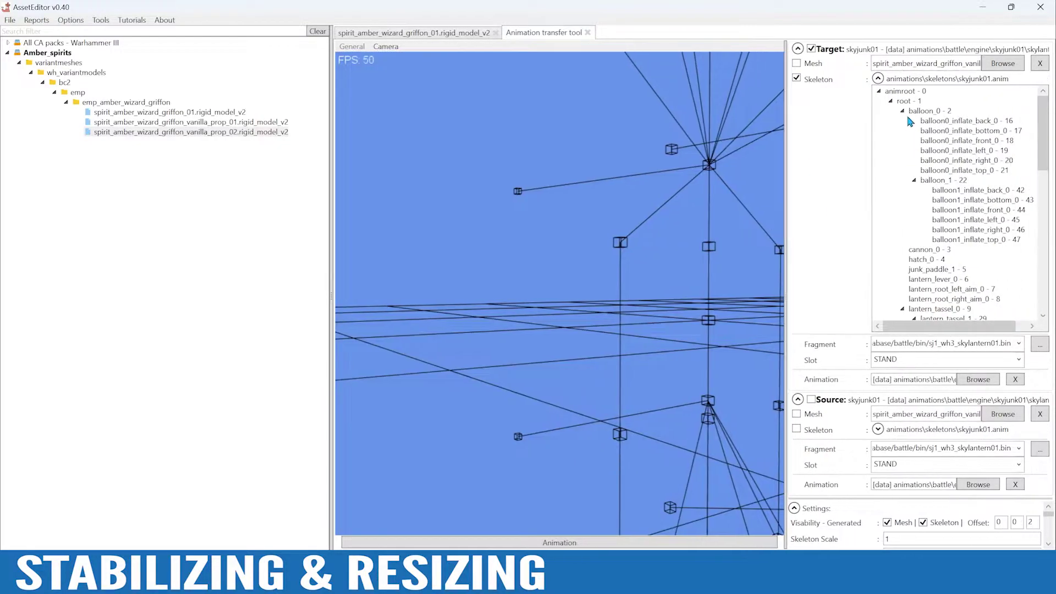
- Highlight the animroot bone of the target skeleton and examine its position from several angles
left_click(908, 95)
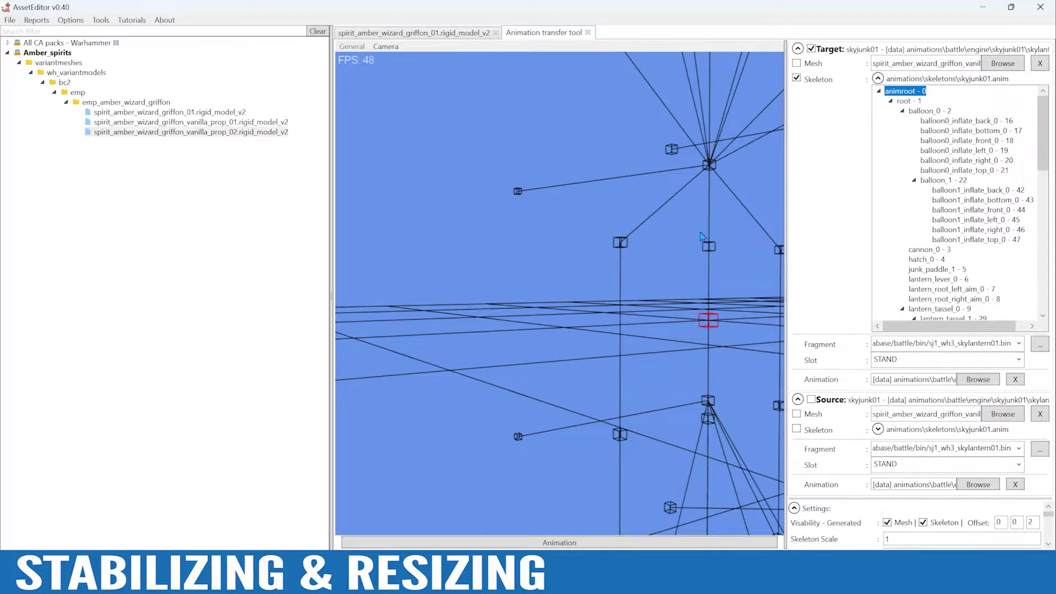
mouse_move(711, 369)
left_mouse_down("alt")
mouse_move(748, 363)
mouse_move(724, 389)
mouse_move(678, 362)
mouse_move(717, 370)
left_mouse_up("alt")
scroll(678, 362, "down", 3)
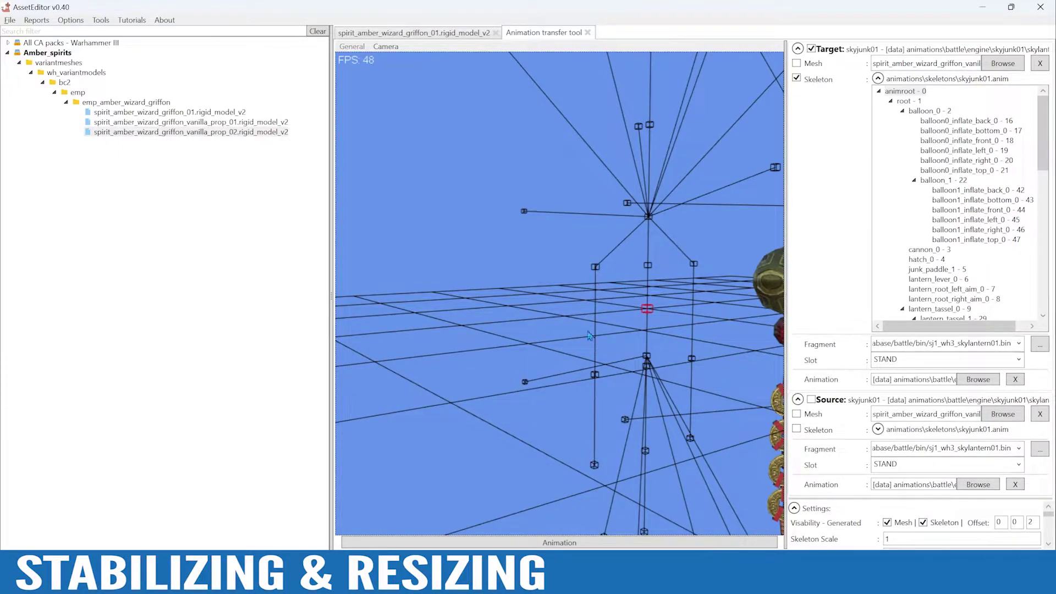
left_click_drag(661, 329, 603, 347, "alt")
scroll(629, 343, "down", 3)
scroll(678, 347, "up", 4)
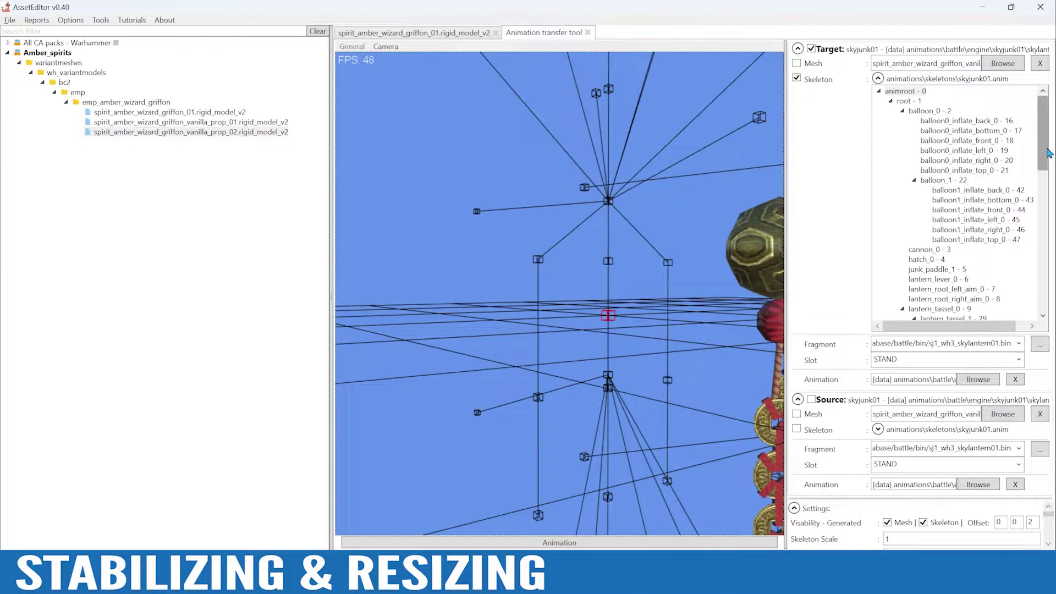
- Find the lantern_tassel_0 chain in the target's bone hierarchy and highlight its bones to locate them on the skeleton
scroll(949, 262, "down", 7)
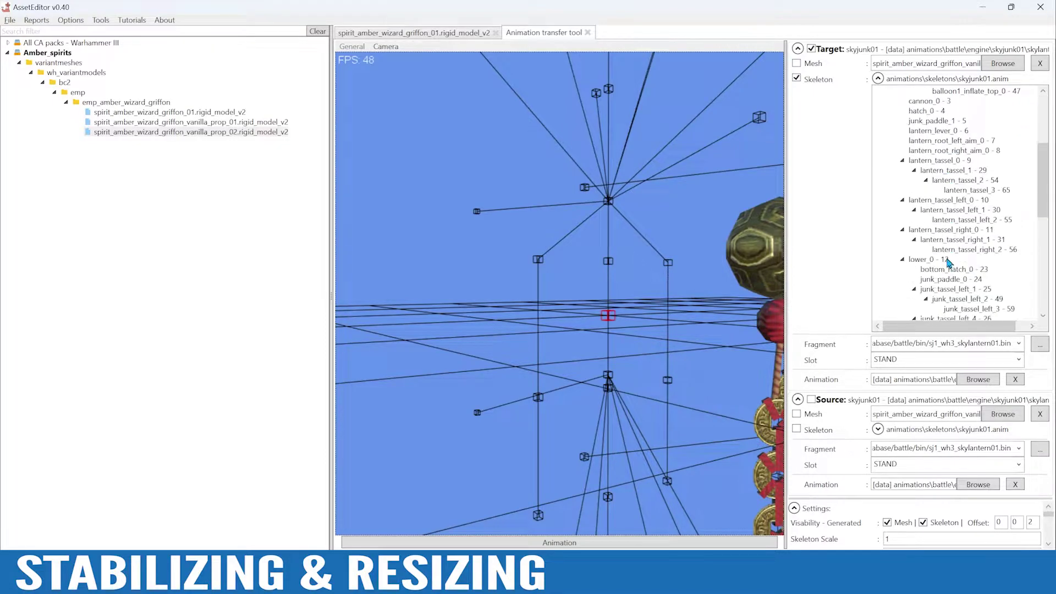
scroll(960, 194, "up", 1)
scroll(959, 194, "up", 2)
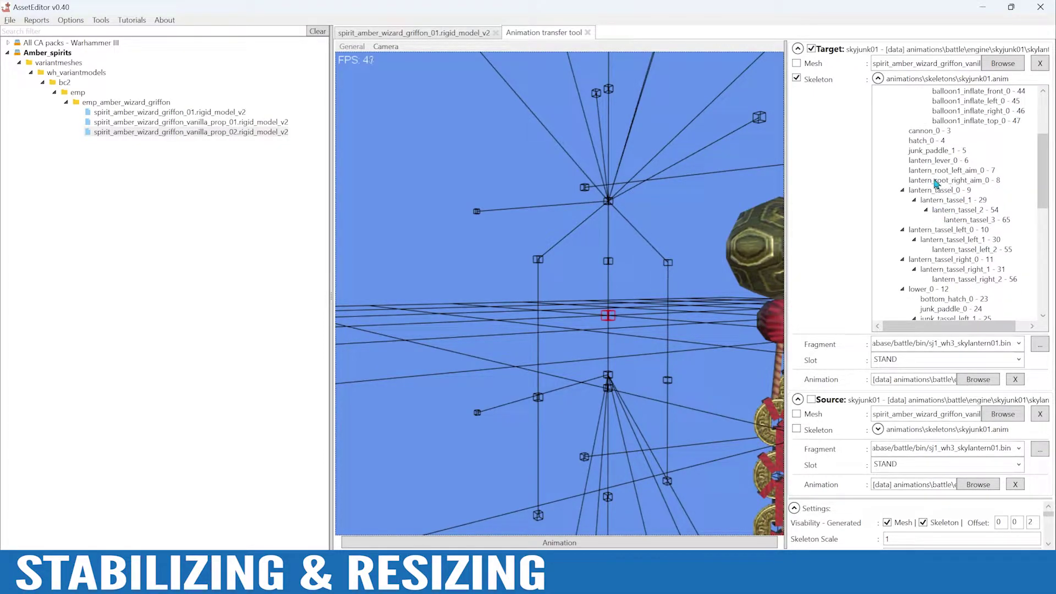
left_click(942, 191)
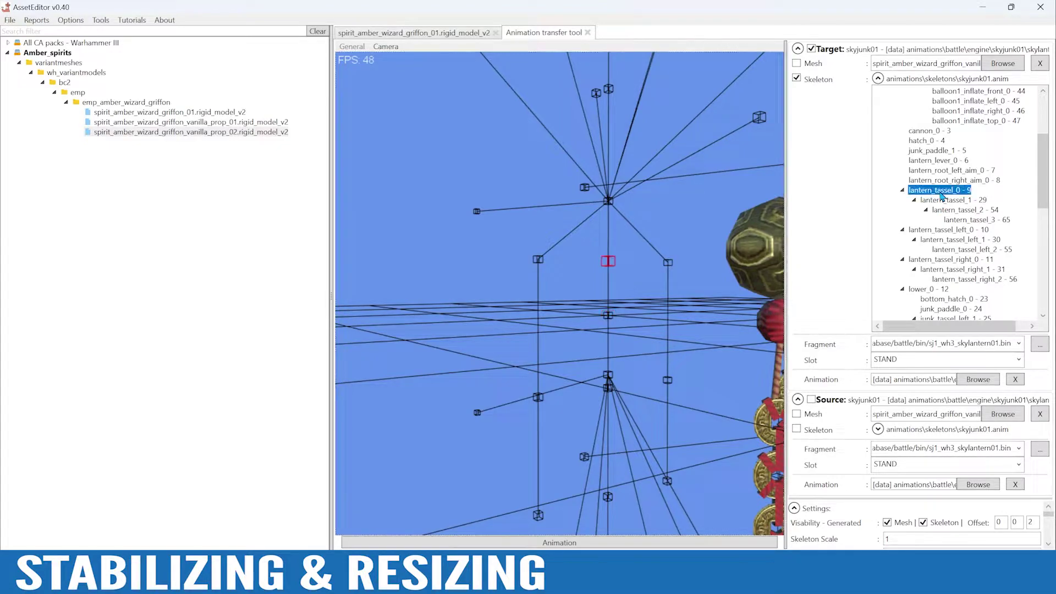
mouse_move(667, 258)
left_mouse_down("alt")
mouse_move(632, 265)
mouse_move(671, 261)
left_mouse_up("alt")
left_click(947, 192)
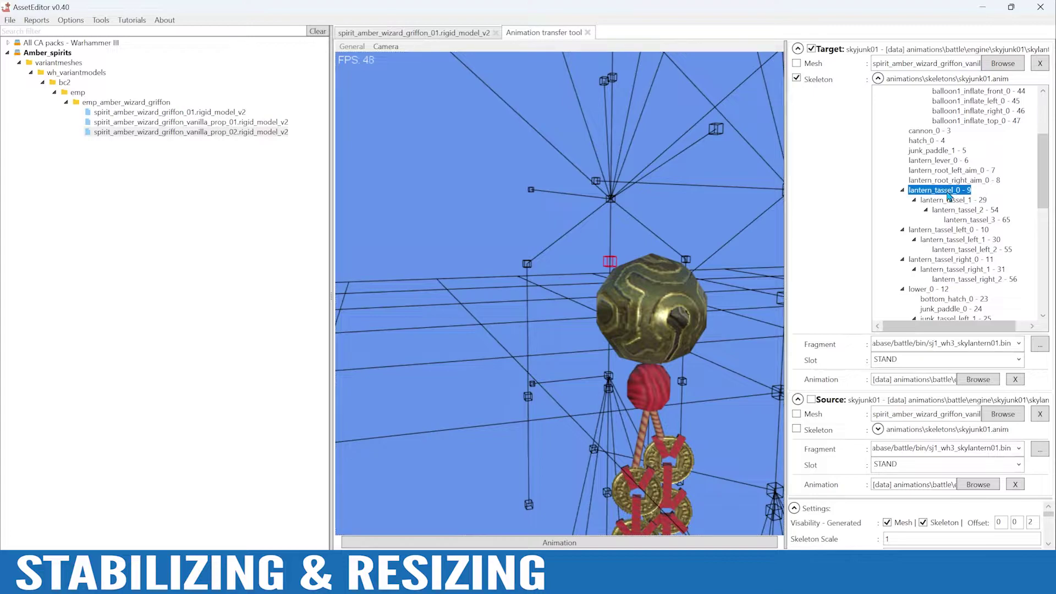
left_click_drag(677, 205, 668, 219, "alt")
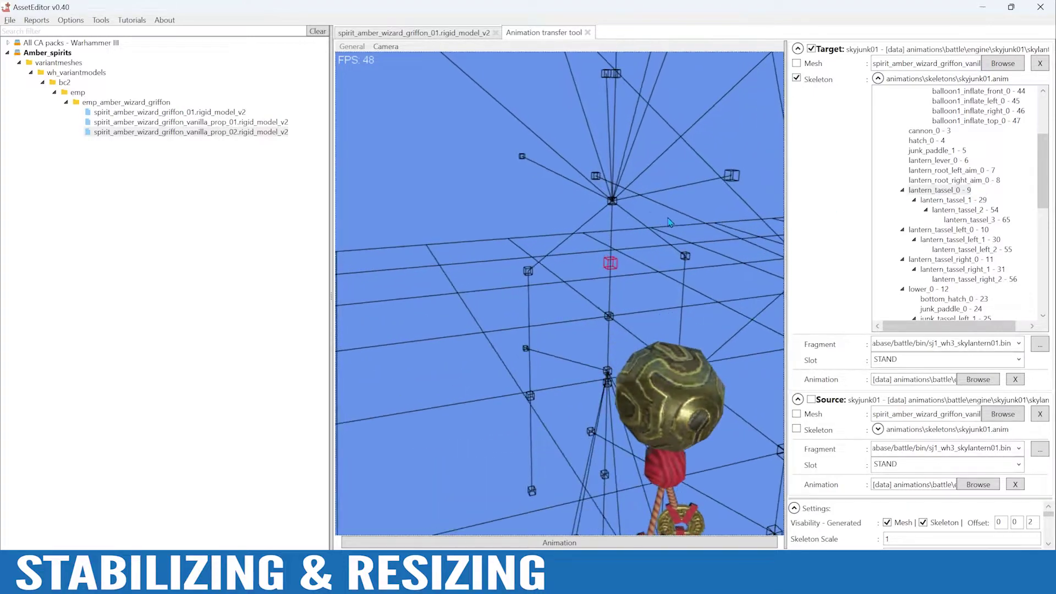
left_click(950, 195)
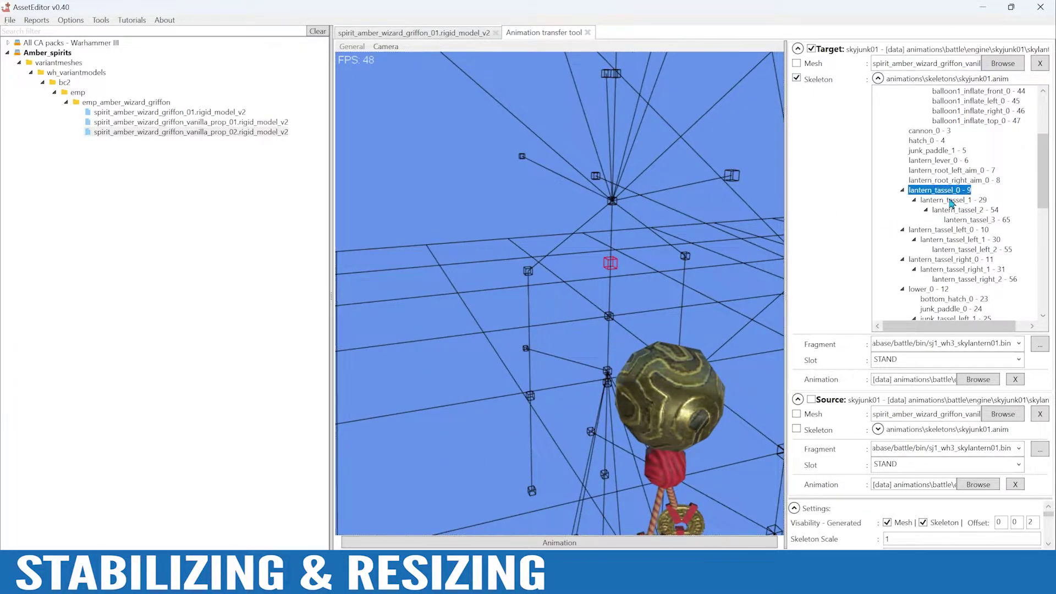
left_click(952, 201)
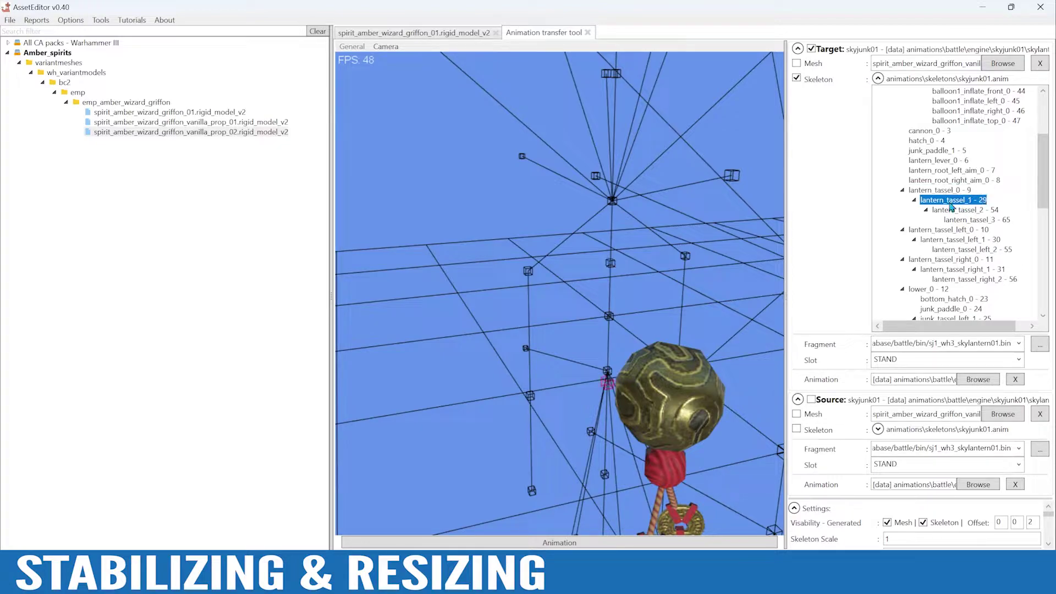
left_click(961, 211)
left_click(947, 193)
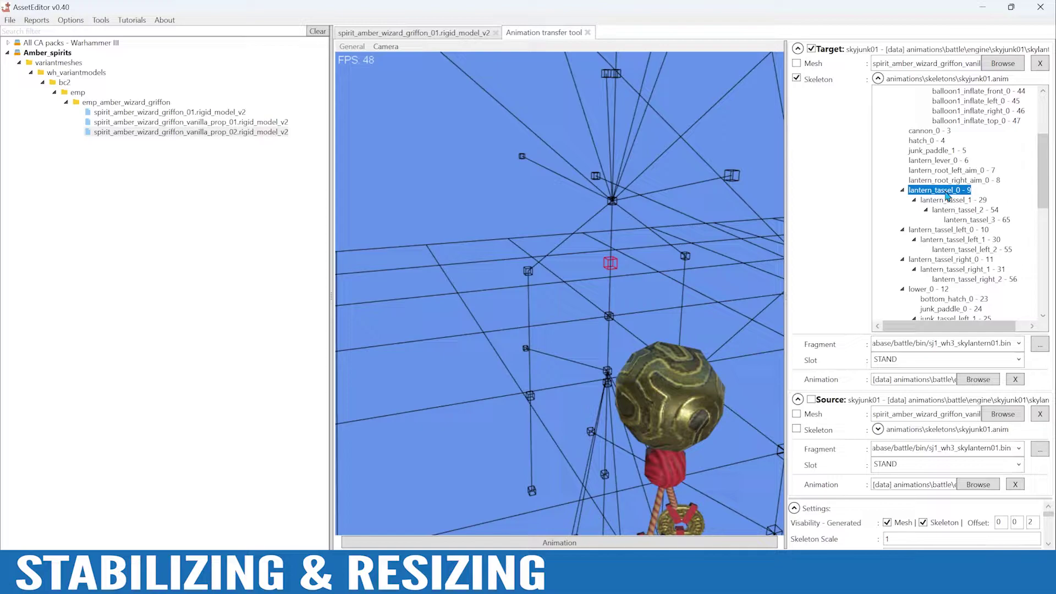
- Highlight the bones of the lantern_tassel_left and lantern_tassel_right chains to locate them on the target skeleton
left_click(952, 230)
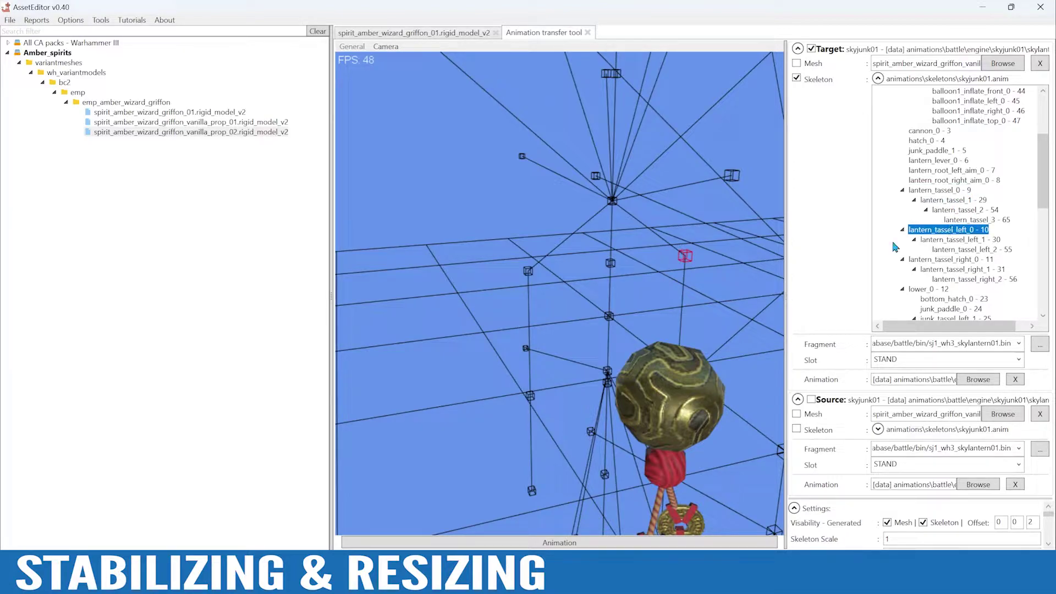
left_click(949, 240)
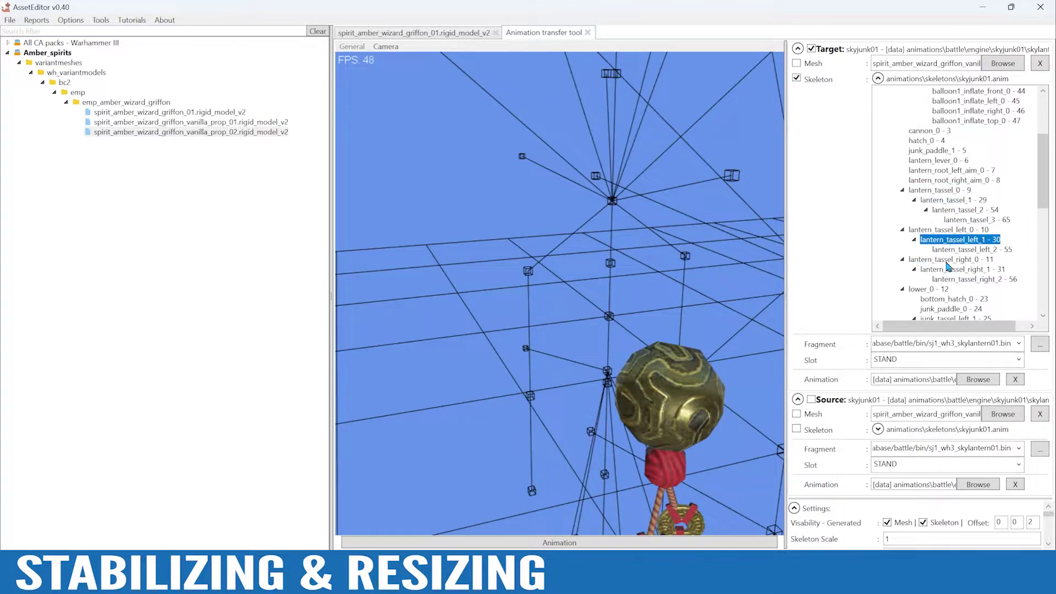
left_click(946, 261)
left_click(949, 270)
left_click(950, 278)
left_click(950, 260)
left_click(950, 269)
left_click(952, 279)
left_click(951, 260)
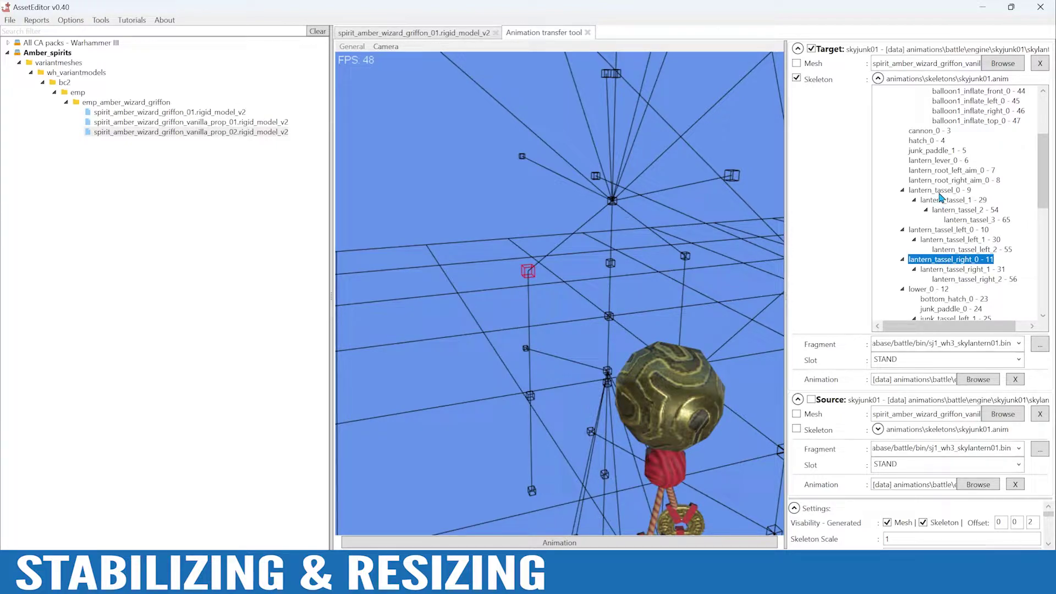
- Compare the central lantern_tassel chain with the lantern_tassel_right chain and look through the lower bones of the hierarchy
left_click(940, 193)
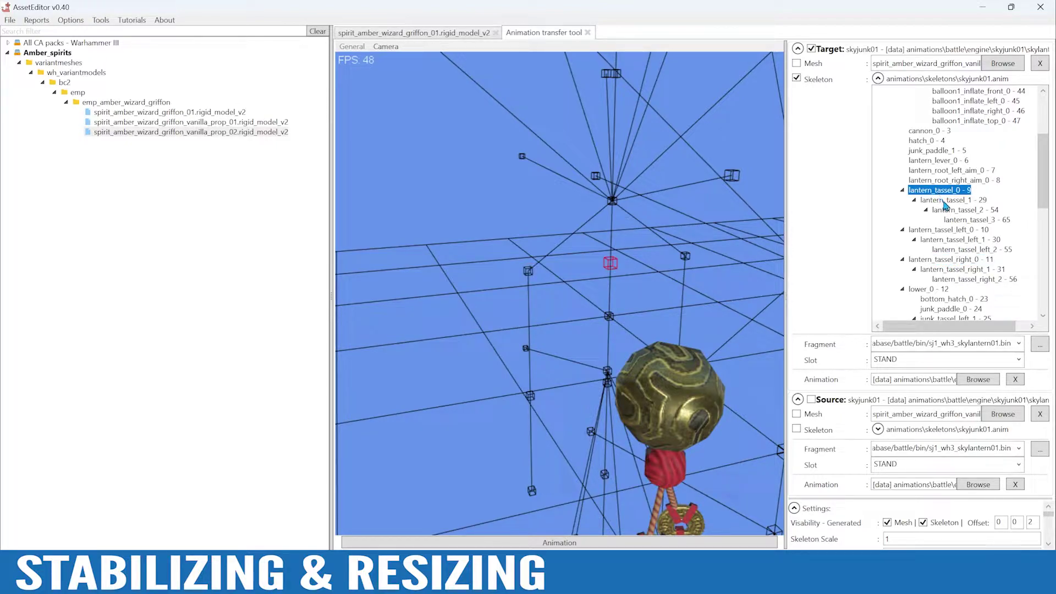
left_click(945, 201)
left_click(958, 211)
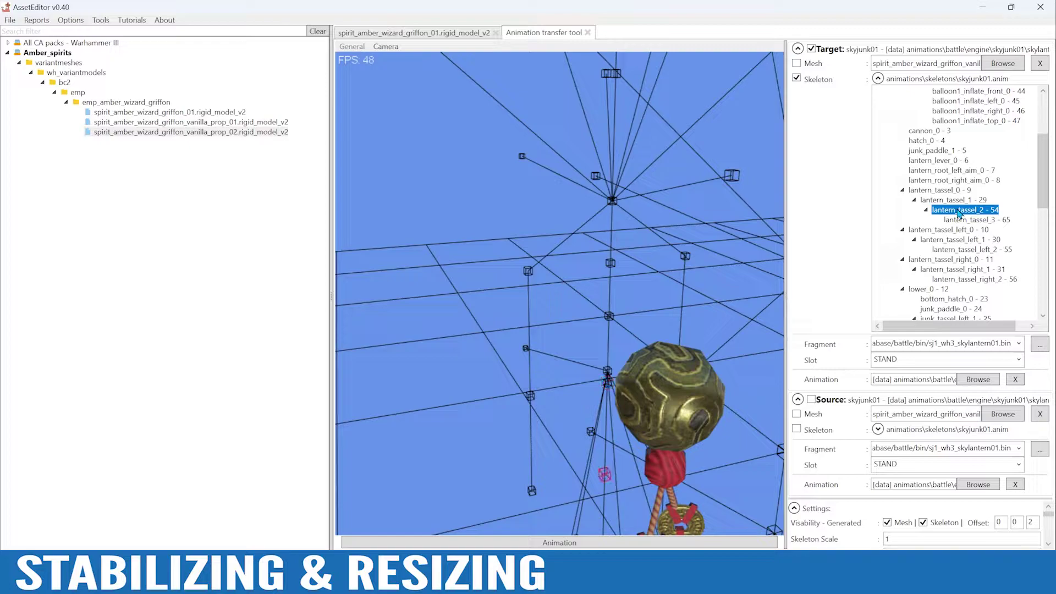
left_click(941, 260)
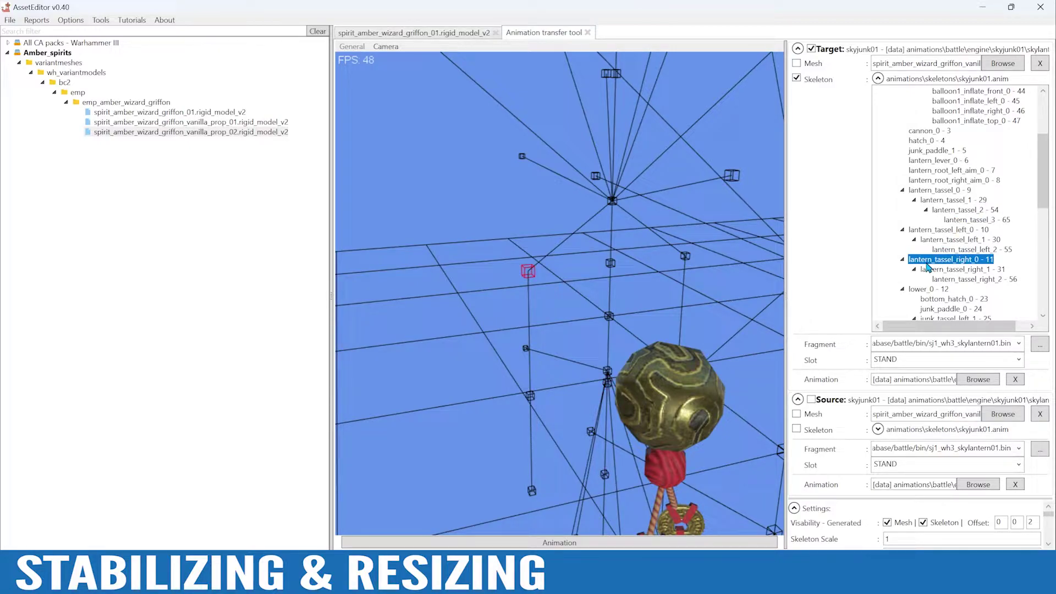
left_click(935, 270)
left_click(959, 279)
left_click_drag(739, 271, 696, 255)
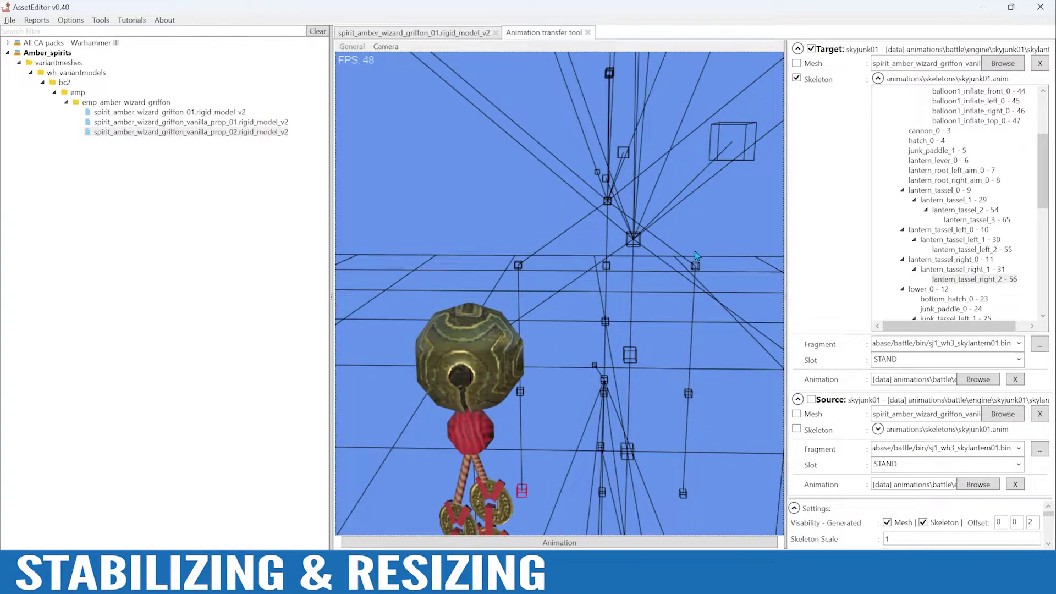
left_click_drag(1043, 193, 1043, 215)
- Show the target mesh and the whole source model again, collapse the target's bone hierarchy, and widen the settings area
left_click(796, 63)
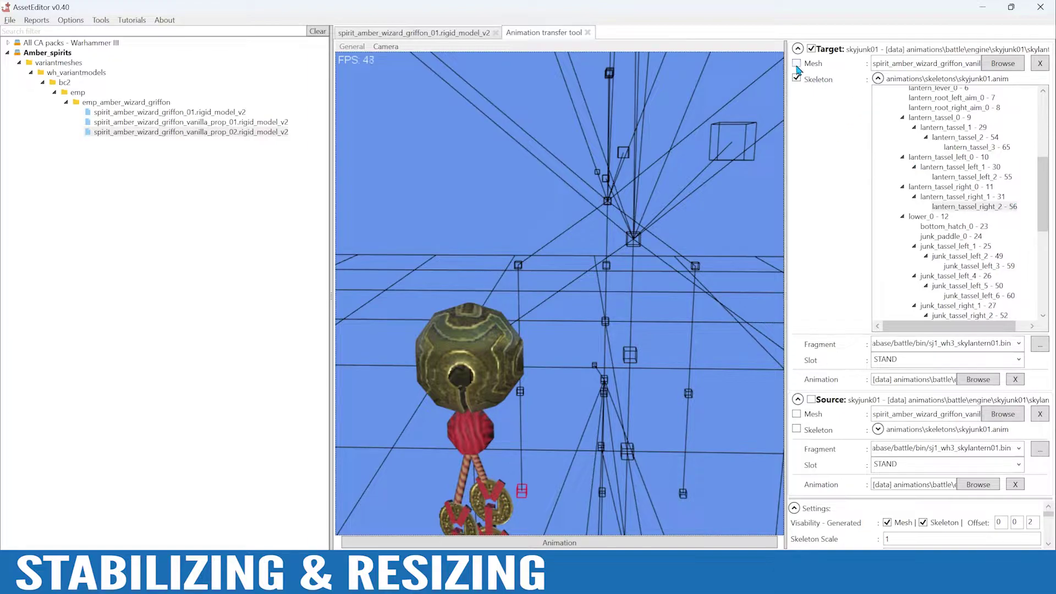
left_click(811, 400)
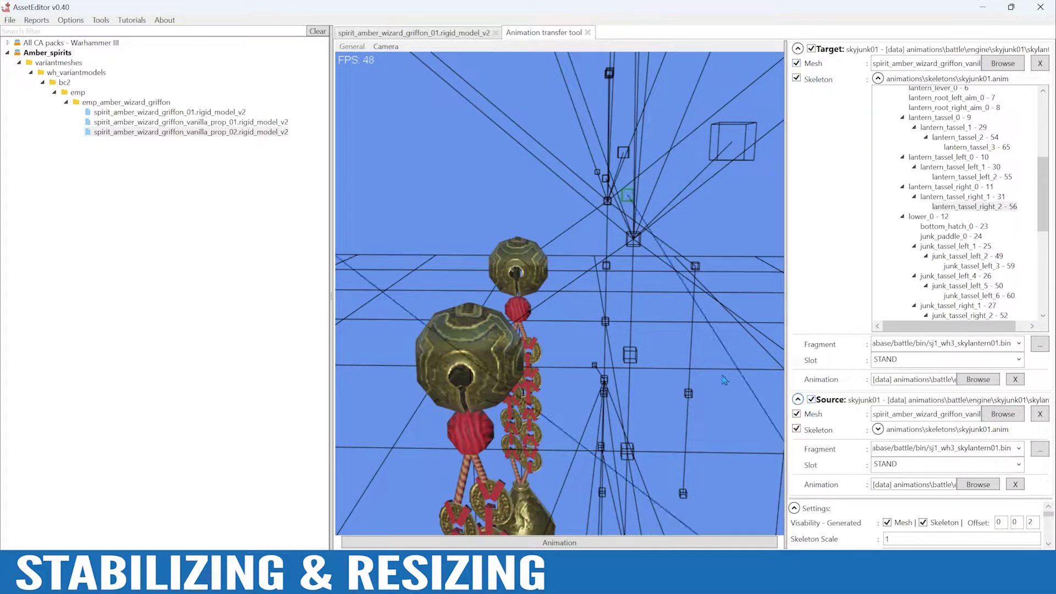
left_click(878, 79)
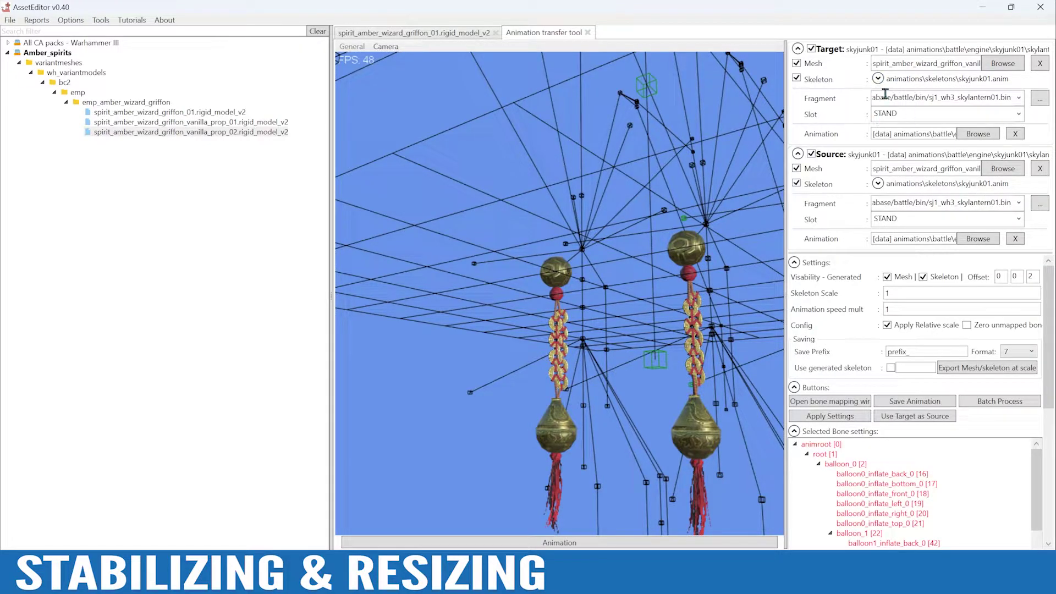
left_click_drag(787, 184, 756, 185)
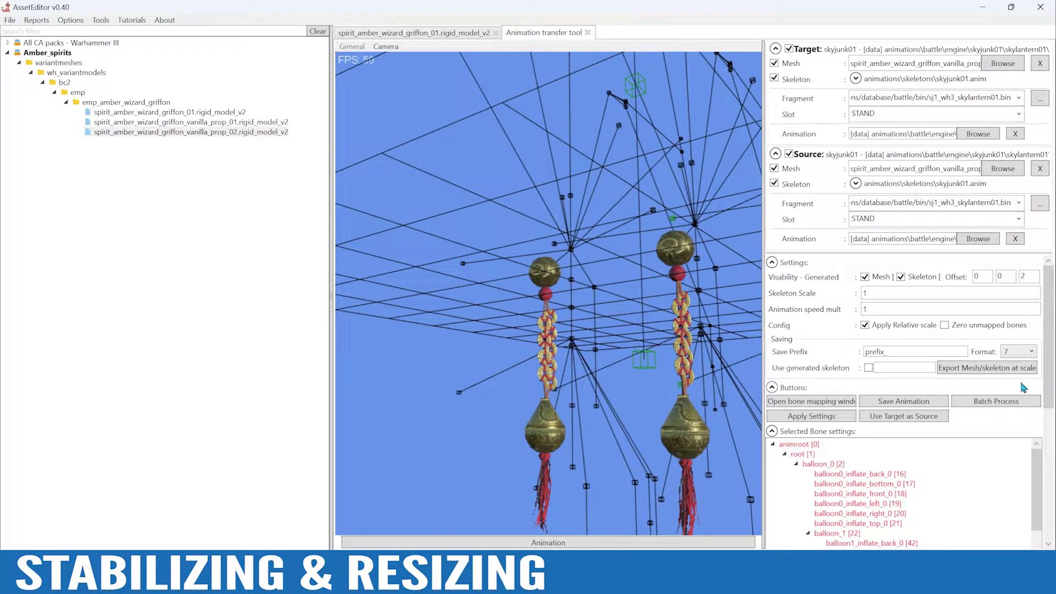
left_click_drag(686, 360, 655, 380, "alt")
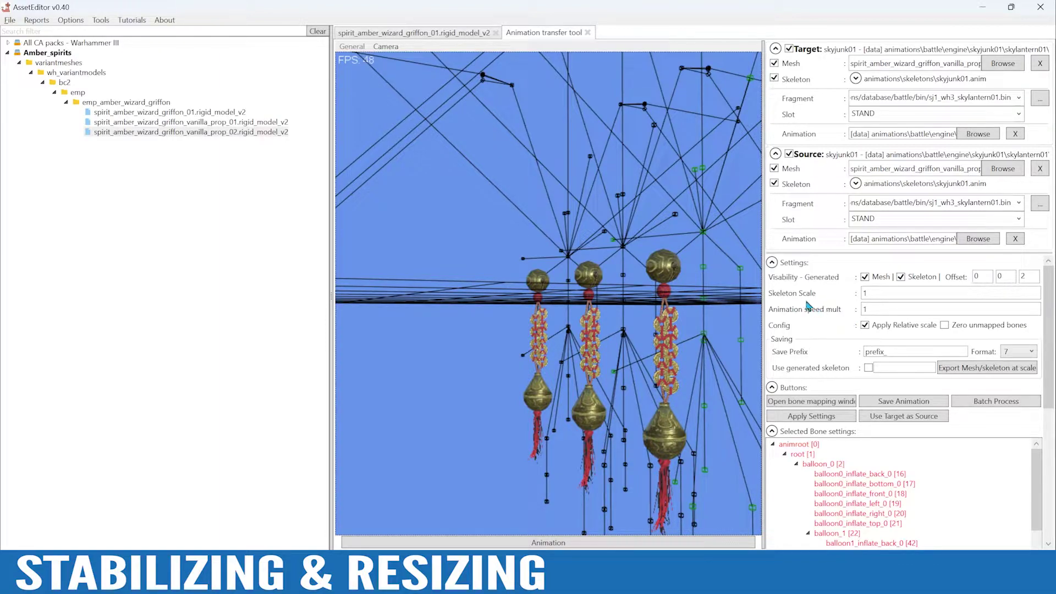
- Enable zeroing of unmapped bones in the transfer configuration, leaving the skeleton scale at 1
left_click(878, 296)
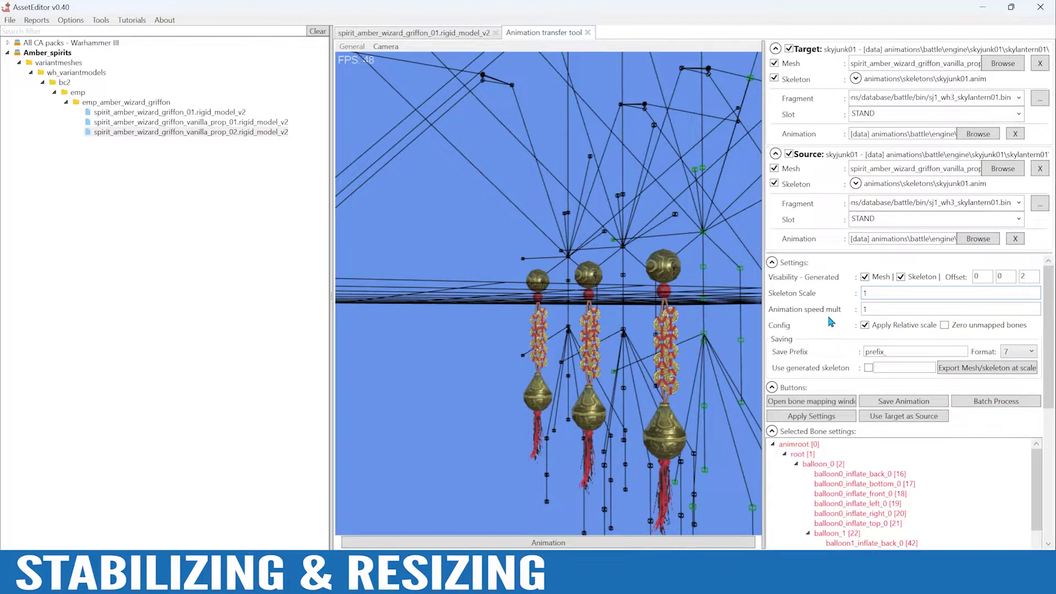
left_click(944, 326)
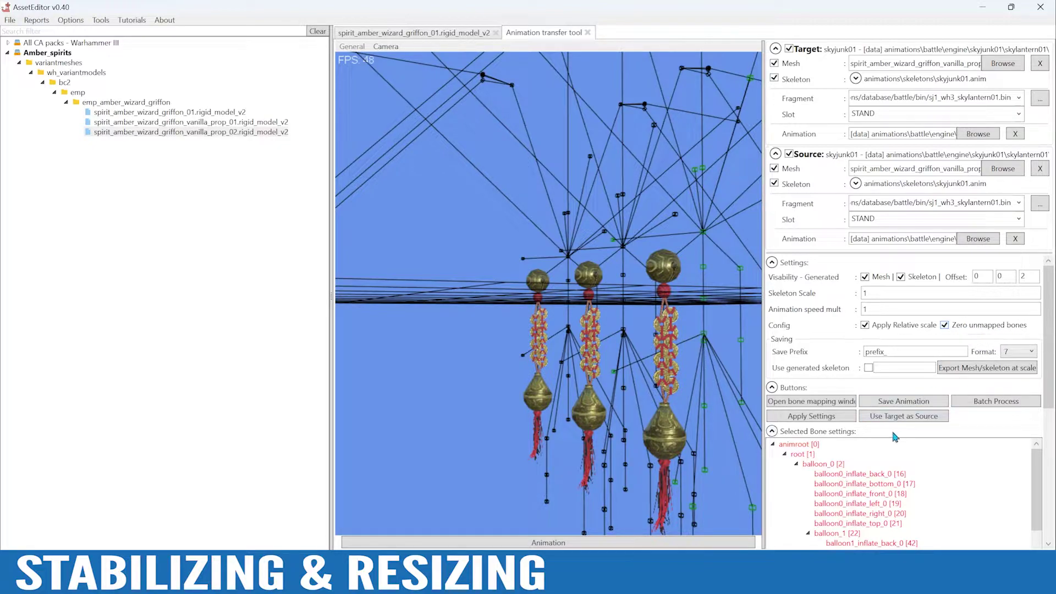
scroll(1047, 341, "down", 1)
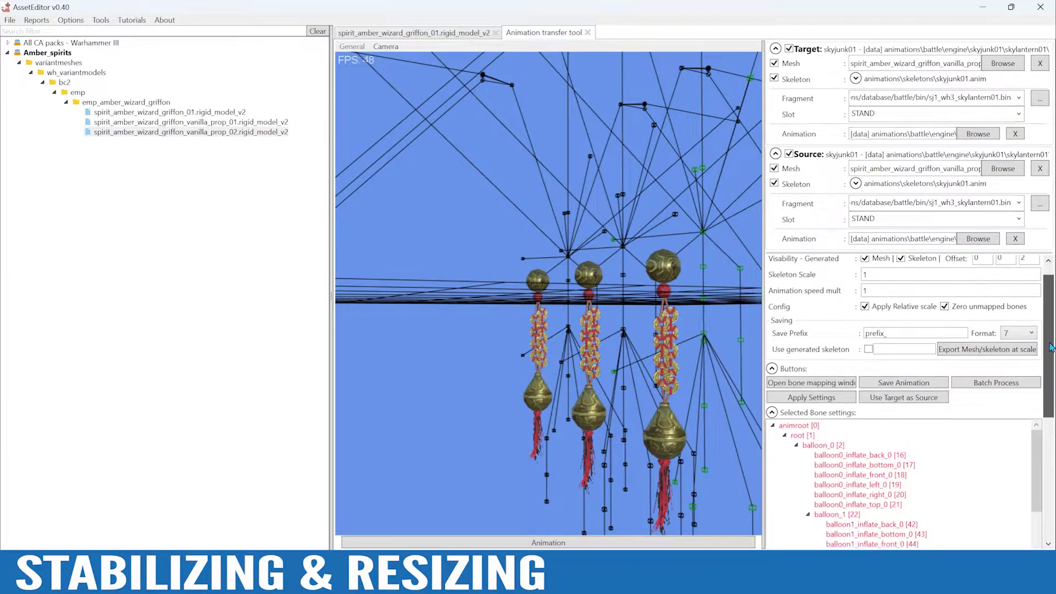
scroll(1050, 341, "up", 1)
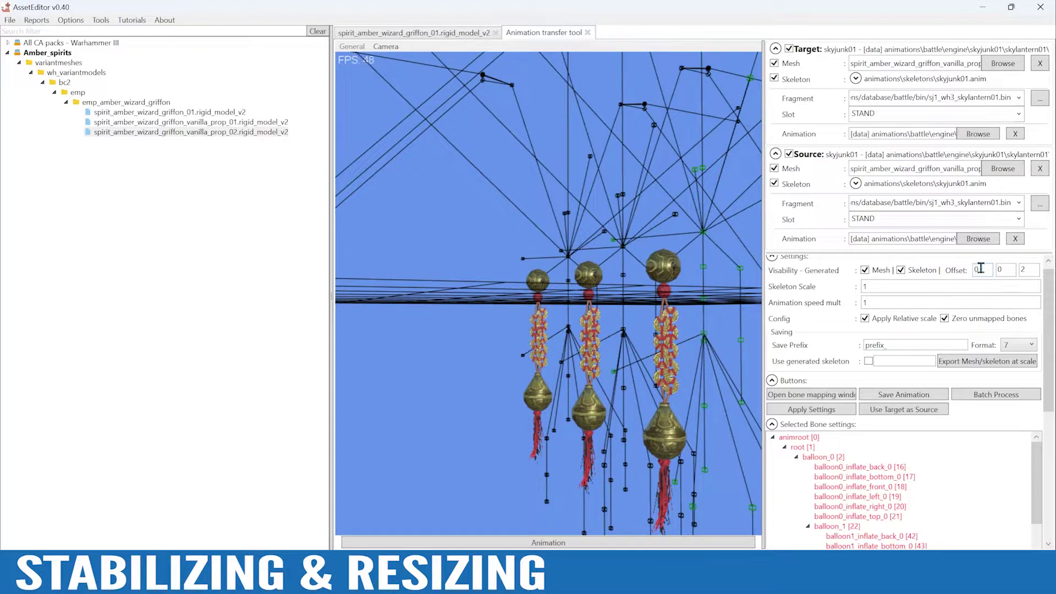
- Enter 2 as the third offset value of the generated model and widen the settings area further
left_click(1022, 269)
type("2")
scroll(1049, 348, "down", 2)
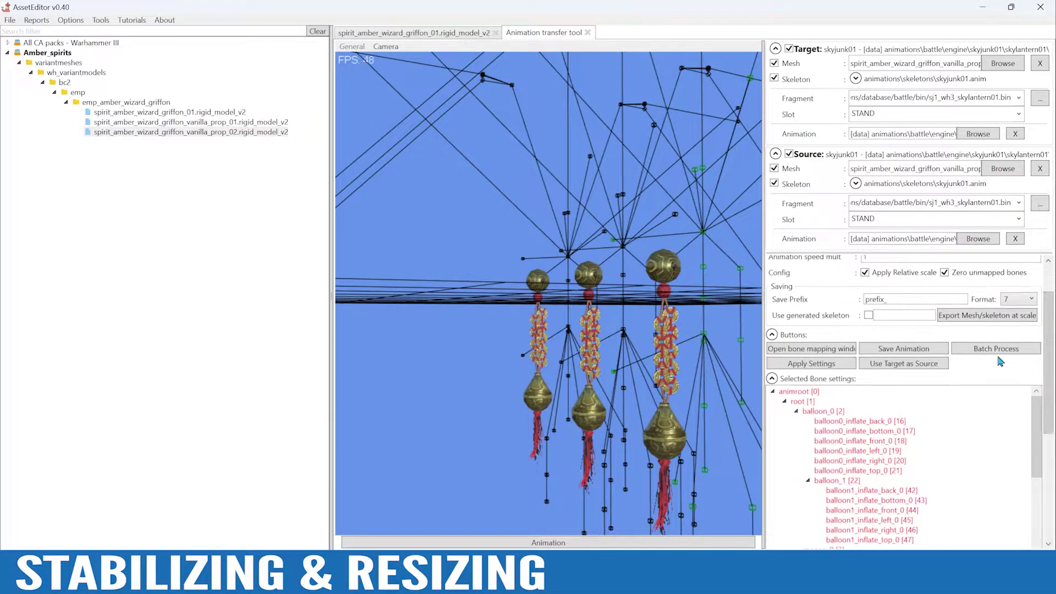
left_click_drag(760, 324, 715, 324)
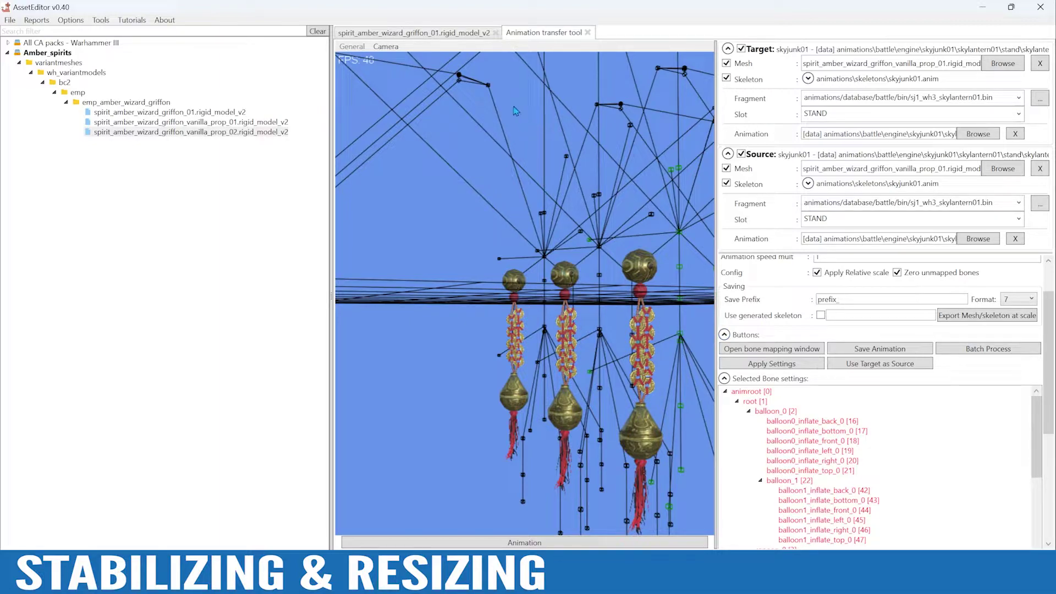
- Add spirit_amber_wizard_griffon_vanilla_prop_01 to the griffon model scene as a reference, make it editable, and select its two cth_sky_lantern_01 meshes
left_click(443, 36)
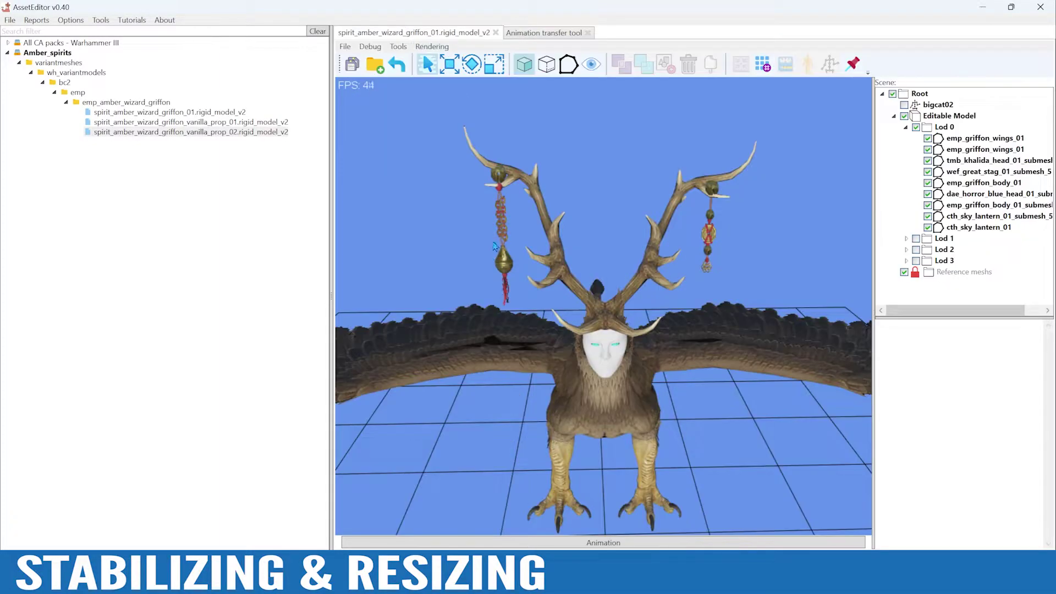
left_click_drag(522, 221, 537, 175, "alt")
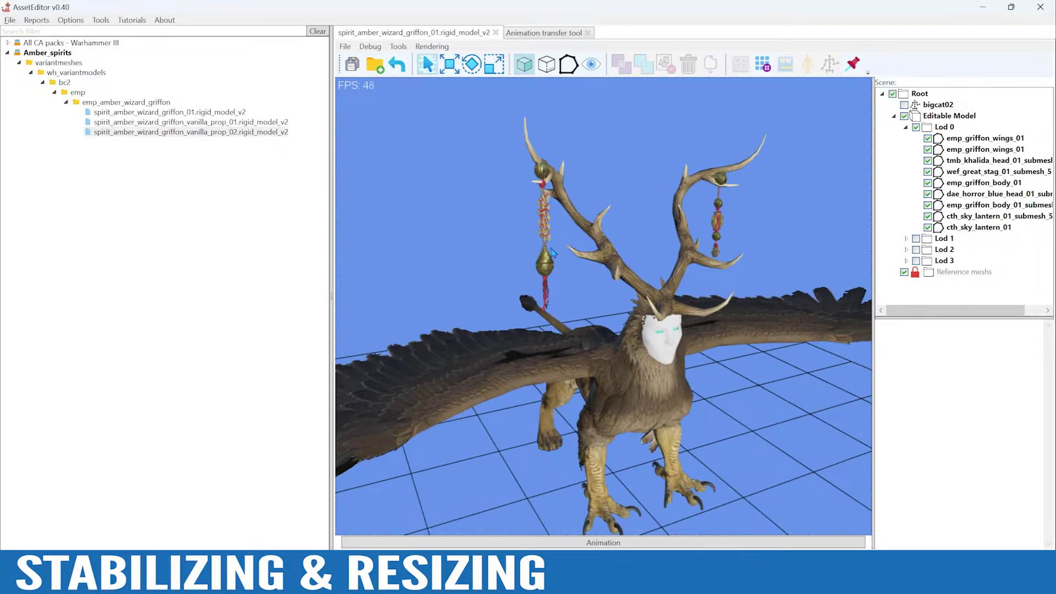
double_click(223, 121)
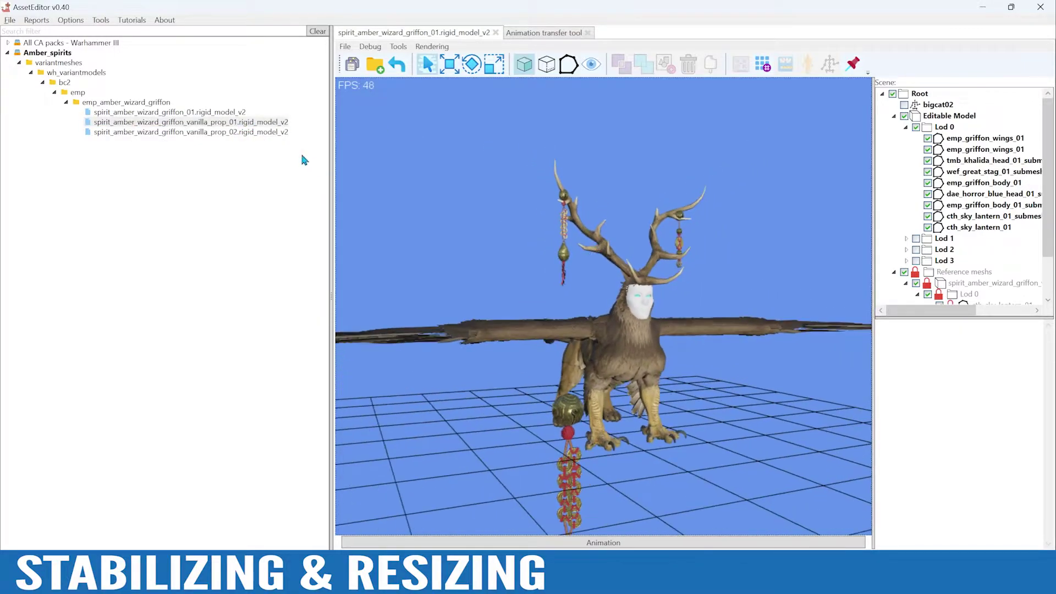
left_click_drag(597, 284, 713, 284, "alt")
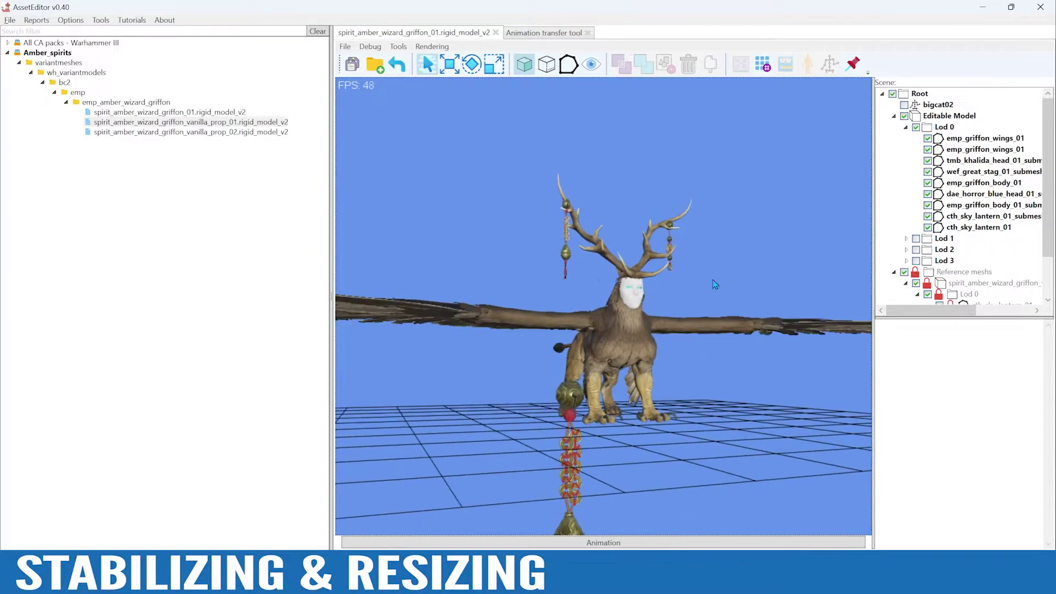
scroll(1001, 283, "down", 2)
left_click(992, 234)
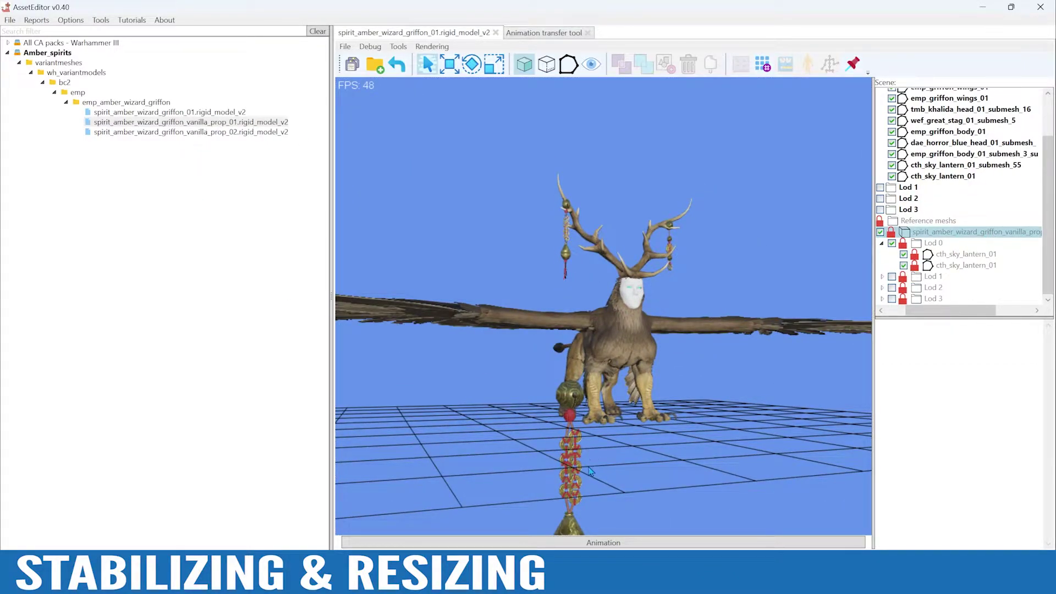
right_click(999, 236)
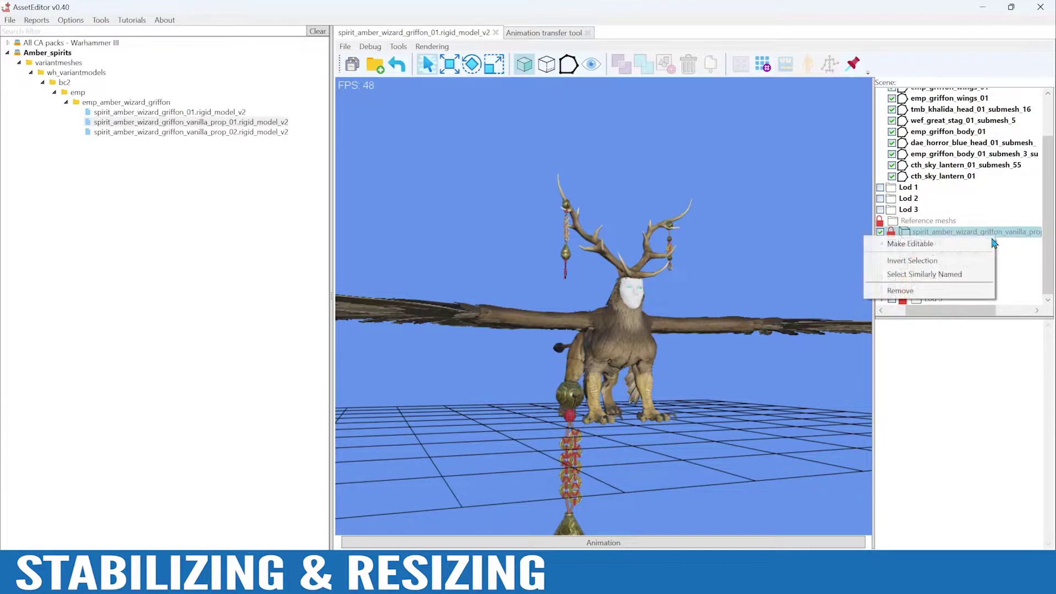
left_click(987, 242)
left_click(975, 251)
left_click(973, 238, "ctrl")
- Move the two imported tassel meshes up and beside the griffon, next to the antler that carries the matching long tassel
left_click(450, 64)
left_click_drag(570, 386, 707, 251)
left_click_drag(824, 237, 725, 222, "alt")
left_click_drag(509, 158, 525, 273)
left_click_drag(436, 333, 468, 342)
left_click_drag(545, 251, 544, 253)
left_click_drag(471, 334, 423, 337)
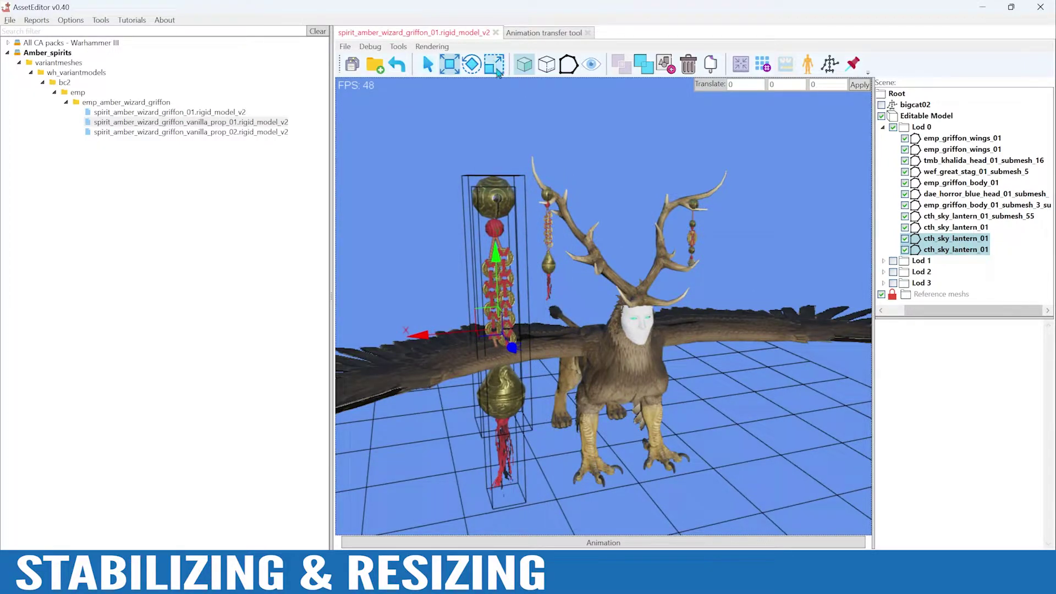
- Try scaling the imported tassel meshes down and placing them by the antler's existing tassel for a size comparison
left_click(494, 65)
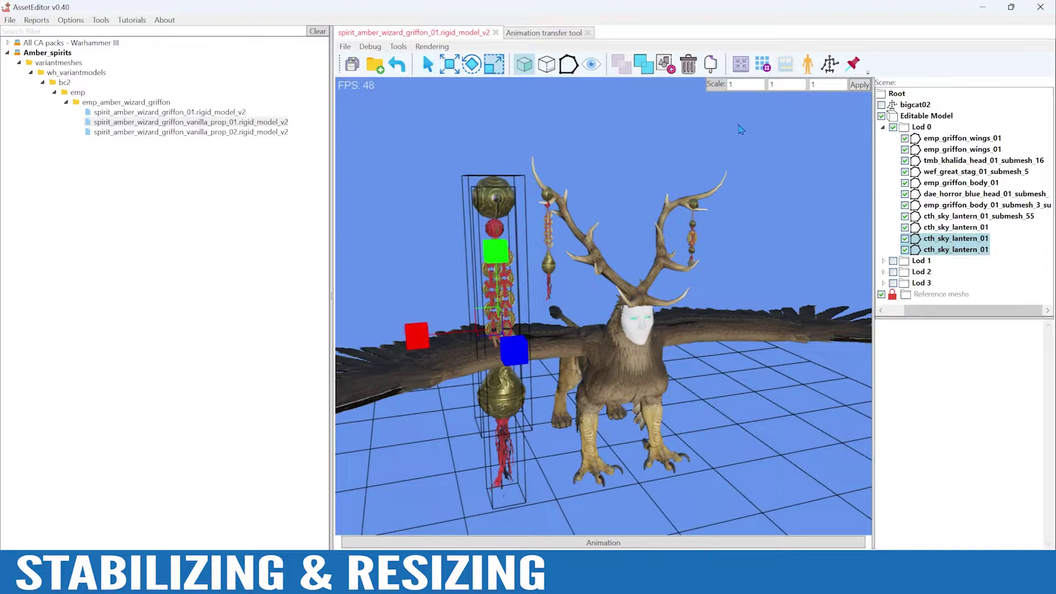
double_click(751, 86)
double_click(774, 85)
double_click(836, 84)
left_click(867, 83)
left_click(449, 64)
left_click_drag(494, 280, 494, 205)
left_click_drag(410, 258, 465, 258)
left_click_drag(542, 180, 620, 184)
scroll(626, 190, "up", 3)
left_click_drag(676, 233, 683, 234)
left_click_drag(684, 231, 692, 208, "alt")
- Undo the trial moves and the scaling of the imported tassel meshes
key("ctrl+z")
key("ctrl+z")
key("ctrl+z")
key("ctrl+z")
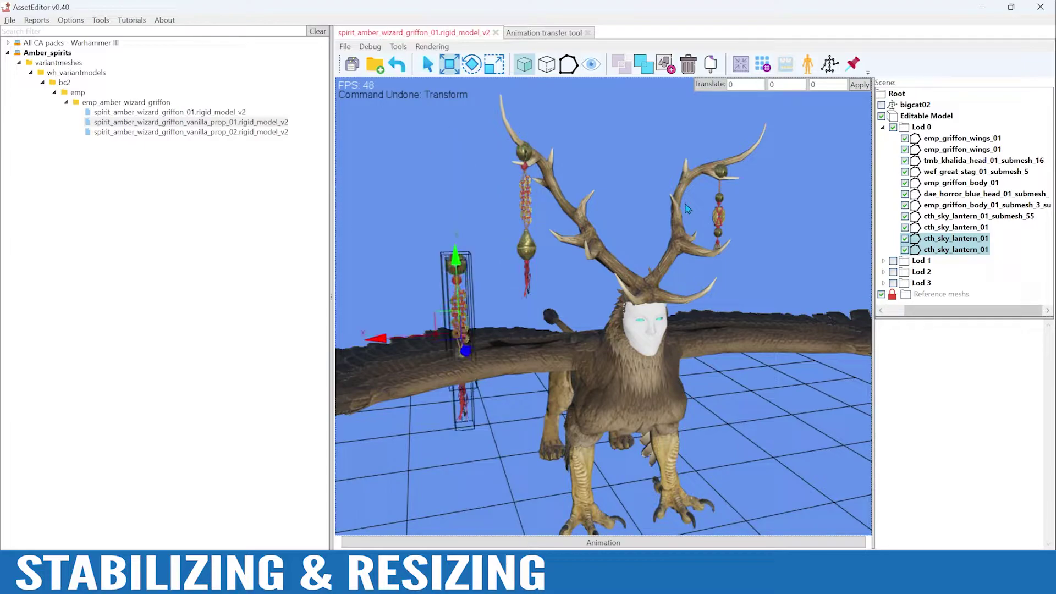
key("ctrl+z")
- Scale the selected tassel meshes by 0.35
left_click(500, 70)
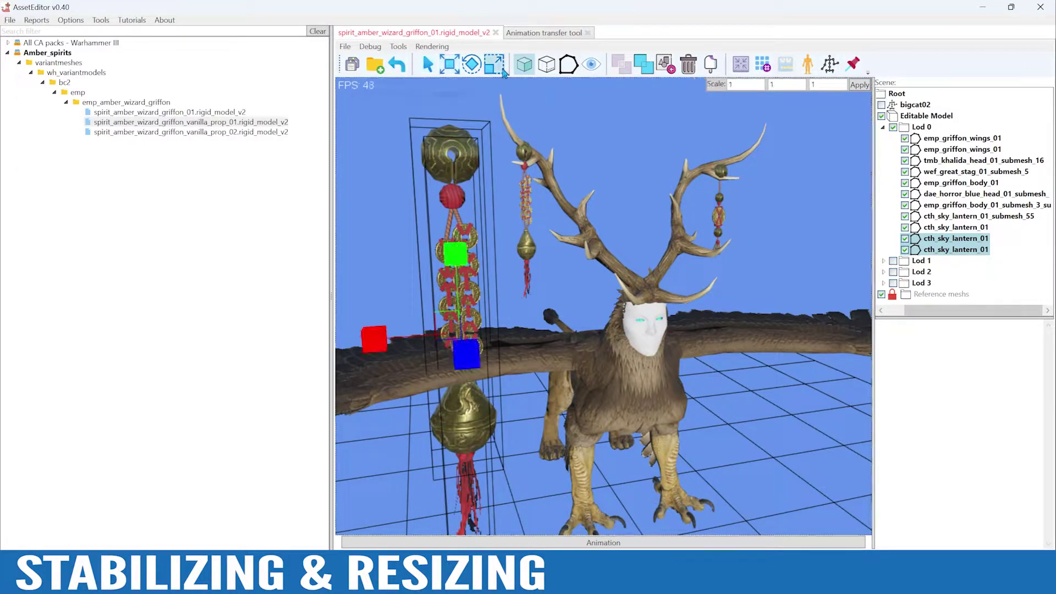
left_click_drag(746, 86, 669, 88)
type("0.35")
double_click(782, 85)
type("0.35")
left_click(860, 84)
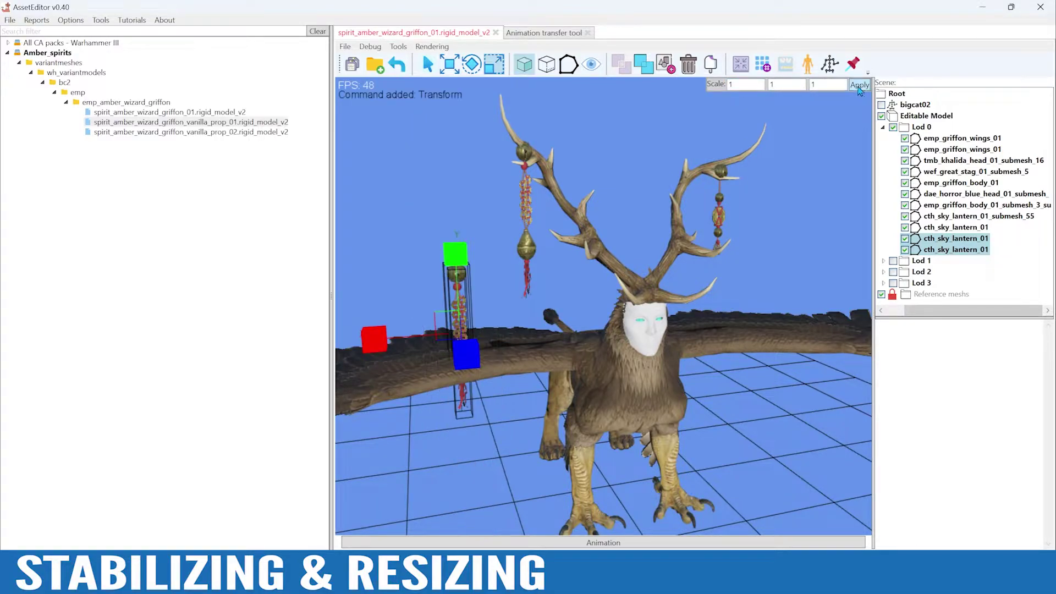
- Move the scaled tassel next to the griffon's hanging antler ornament to compare sizes, and delete the two imported meshes
left_click(443, 69)
left_click_drag(455, 263, 455, 151)
left_click_drag(379, 227, 447, 222)
left_click_drag(520, 143, 527, 133)
left_click_drag(438, 217, 444, 218)
left_click_drag(459, 143, 528, 147, "alt")
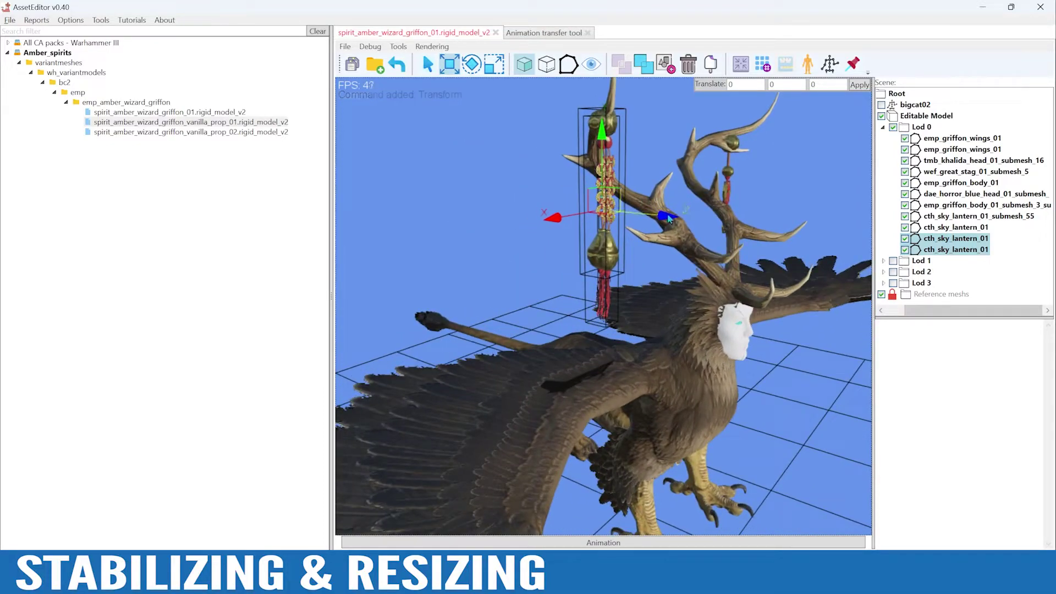
left_click_drag(675, 222, 654, 185)
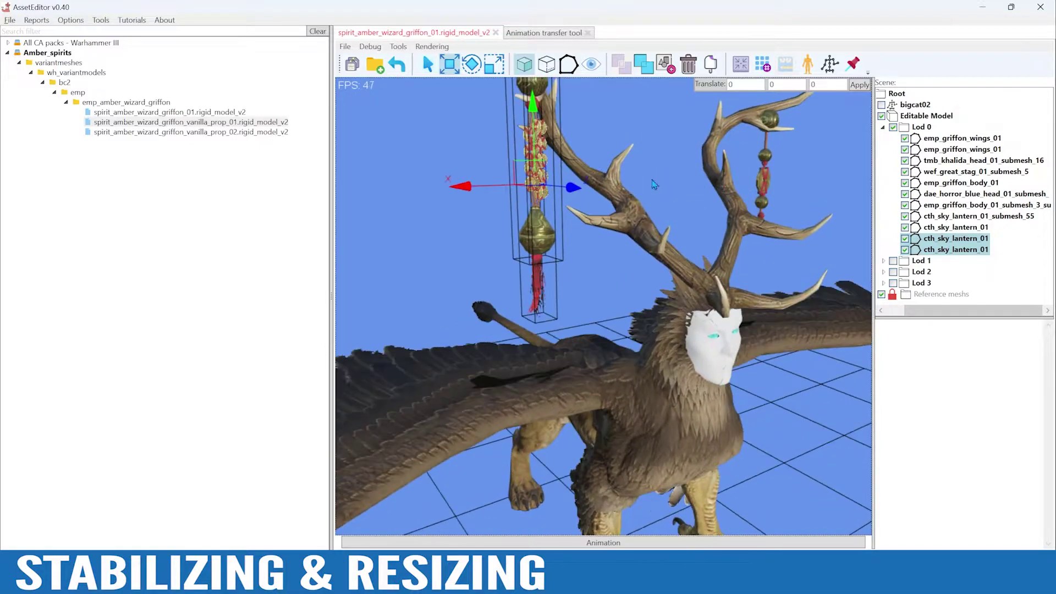
left_click_drag(661, 141, 672, 212, "alt")
left_click_drag(488, 268, 451, 271)
left_click_drag(467, 231, 385, 209, "alt")
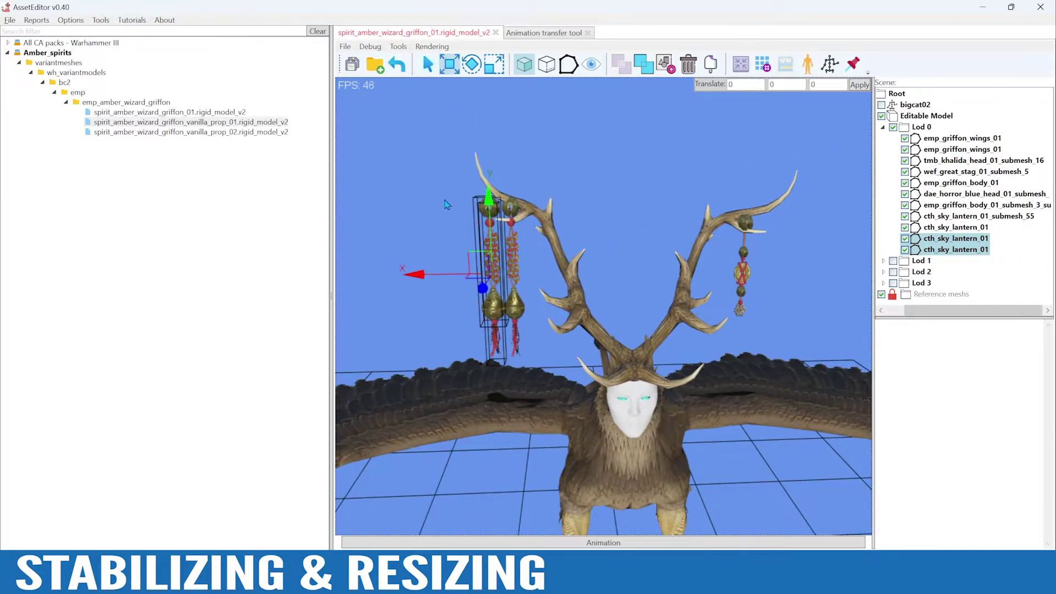
key("Delete")
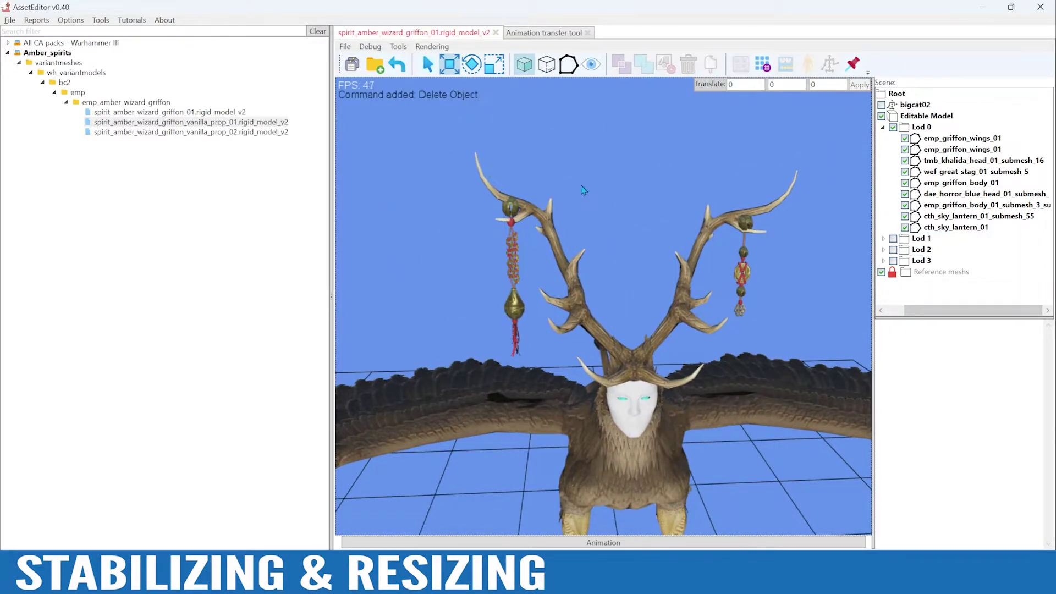
- Set the skeleton scale to 0.35 in the animation transfer tool and enable the use of the generated skeleton
left_click(540, 34)
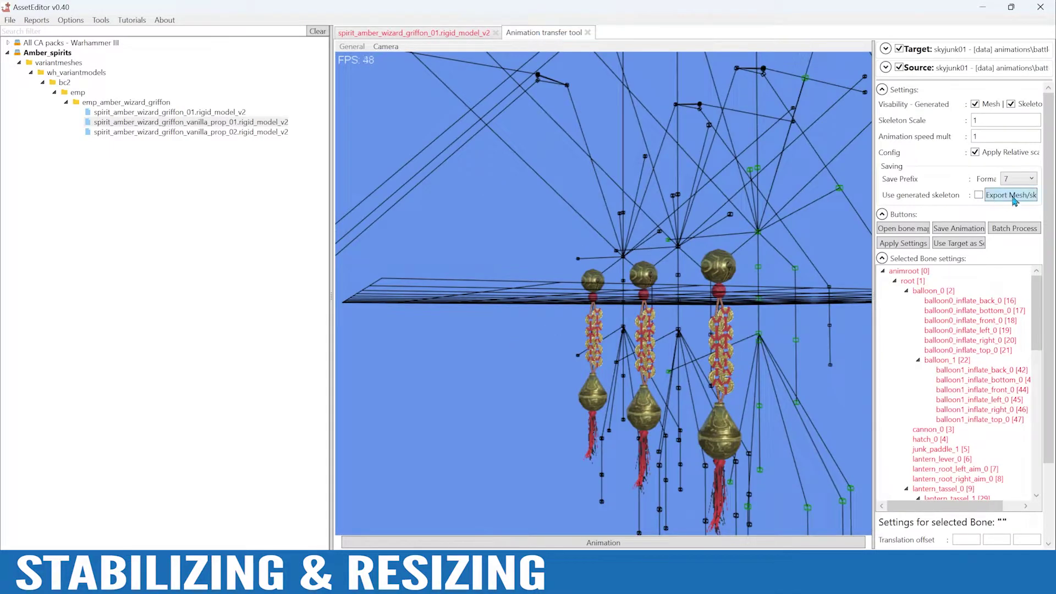
double_click(998, 119)
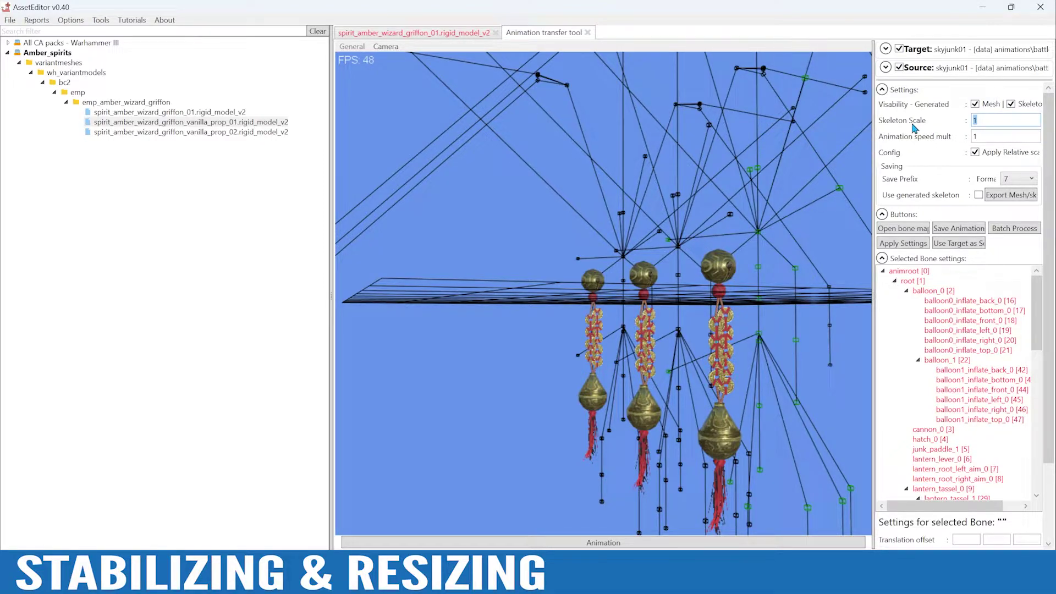
left_click(981, 120)
left_click_drag(877, 165, 744, 159)
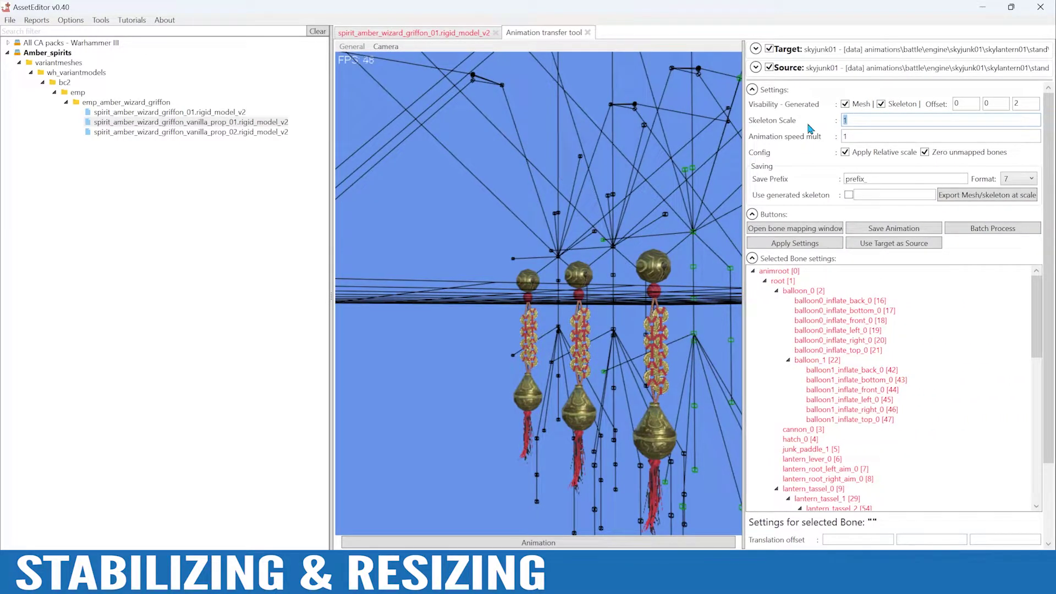
type("0.35")
left_click(848, 195)
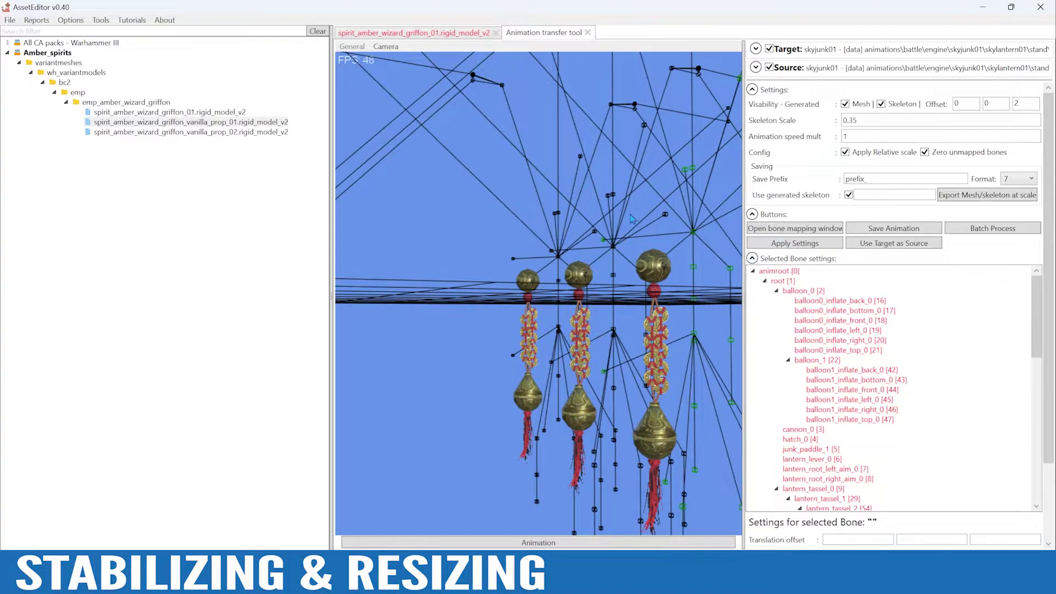
- Open the bone mapping window and look over the mapping entries of the upper bones, starting at animroot
left_click(800, 229)
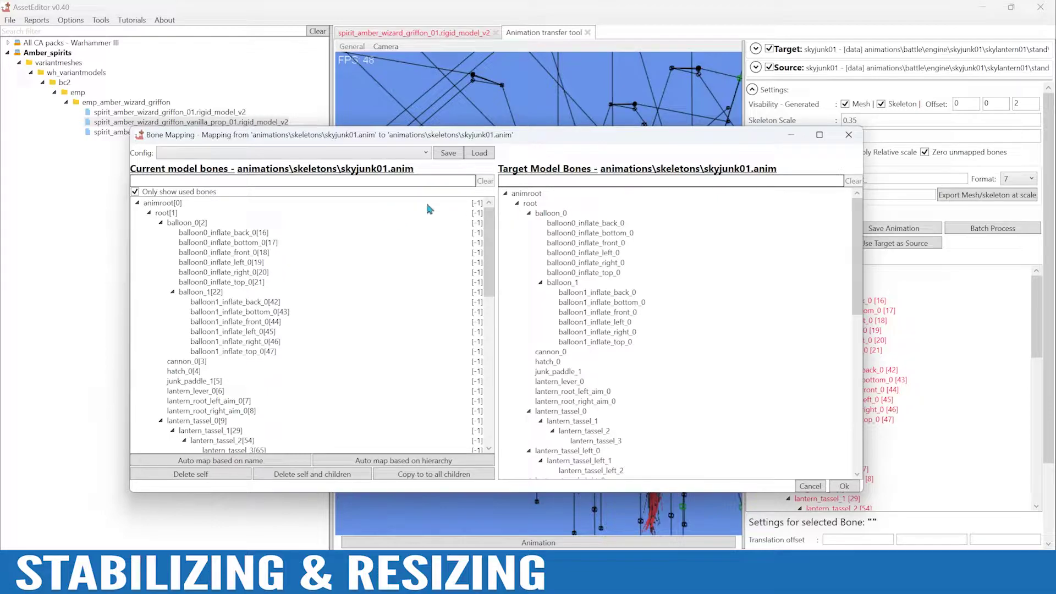
left_click(479, 204)
left_click(478, 214)
left_click(477, 225)
left_click(478, 235)
left_click(478, 244)
left_click(479, 254)
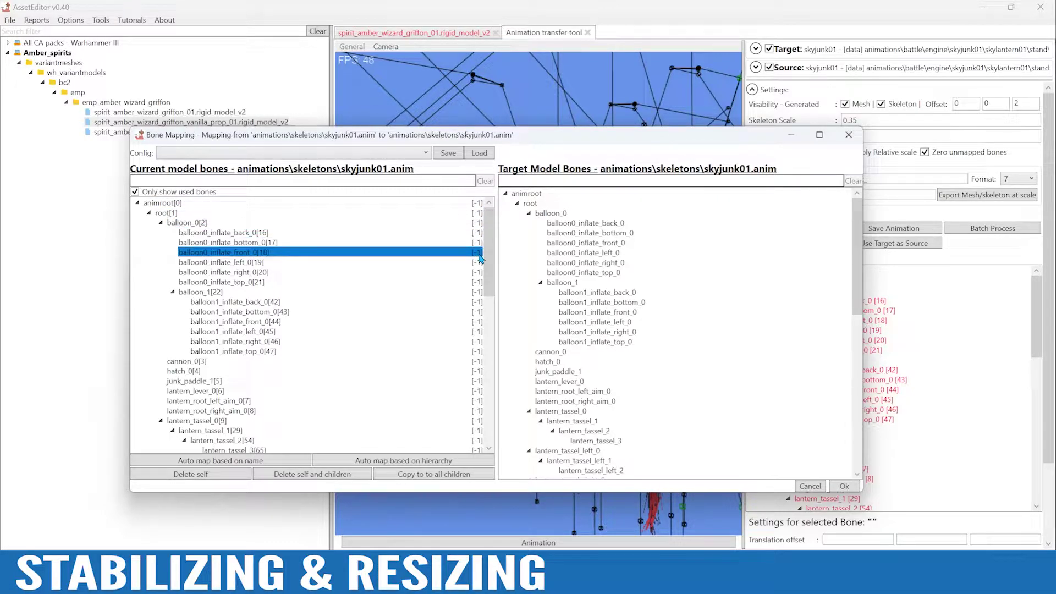
left_click(418, 213)
left_click(203, 204)
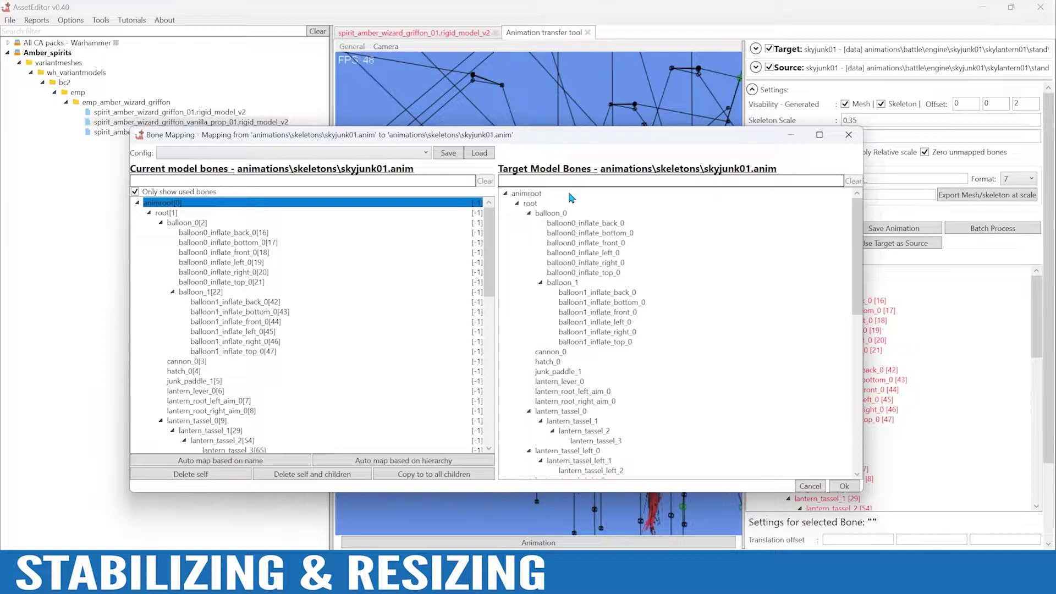
- Map the bones lantern_tassel_0, lantern_tassel_1 and lantern_tassel_2 to the target bones of the same names
left_click_drag(487, 240, 488, 325)
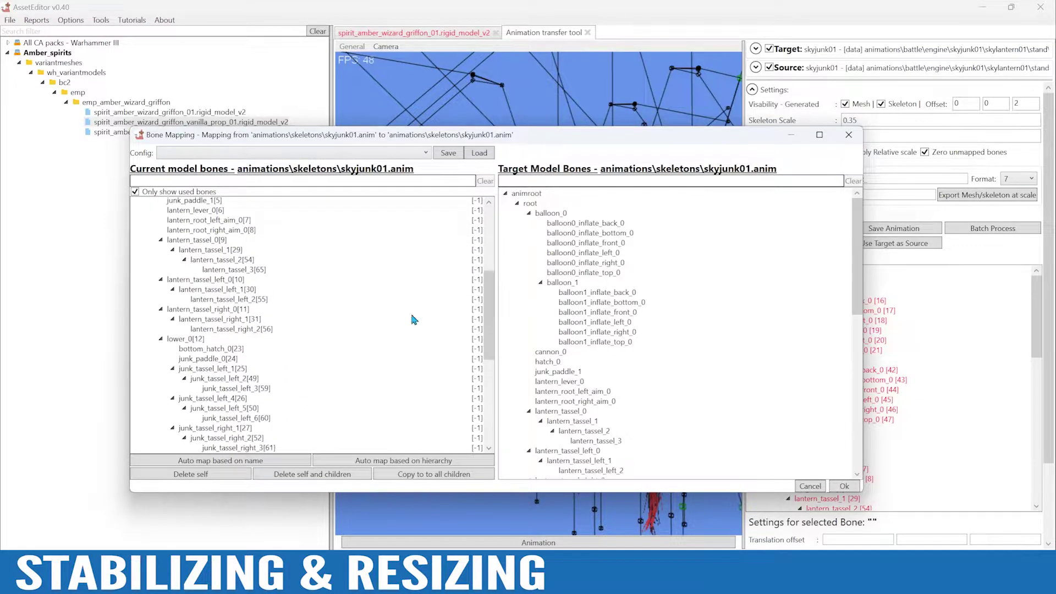
left_click(213, 243)
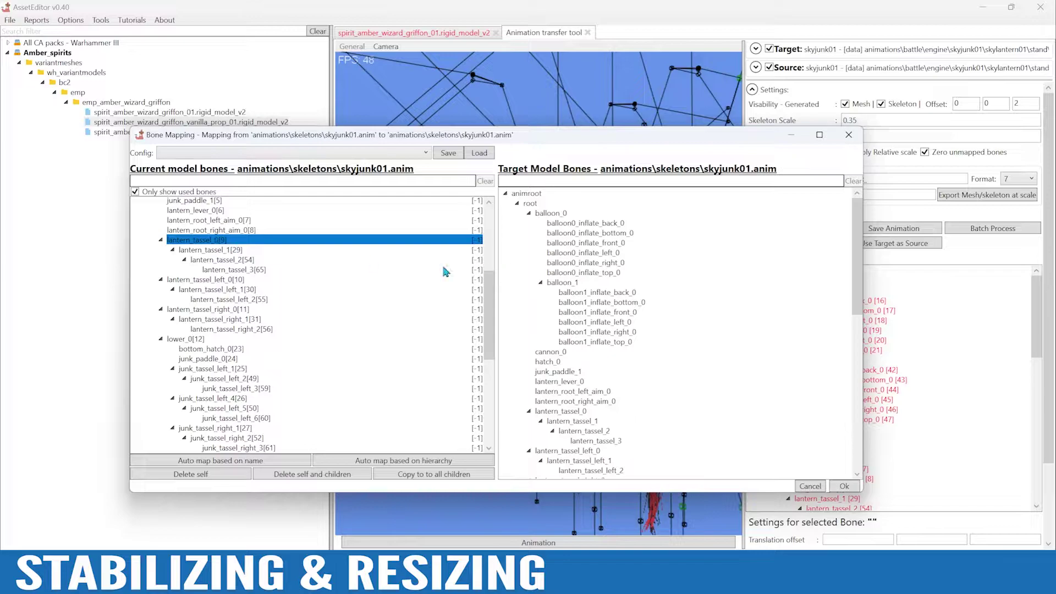
left_click_drag(491, 292, 491, 269)
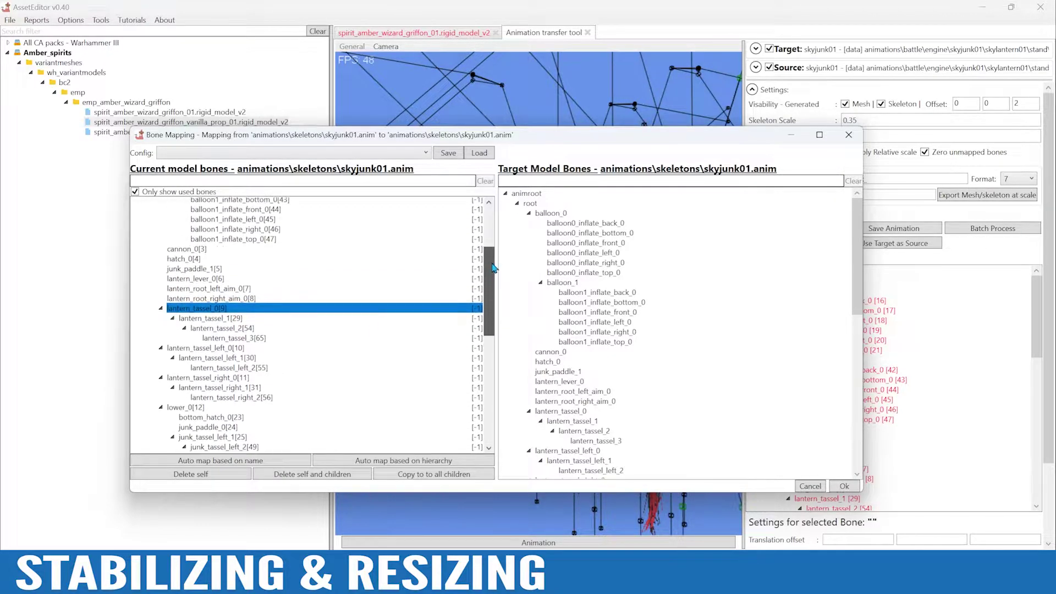
left_click_drag(861, 247, 865, 290)
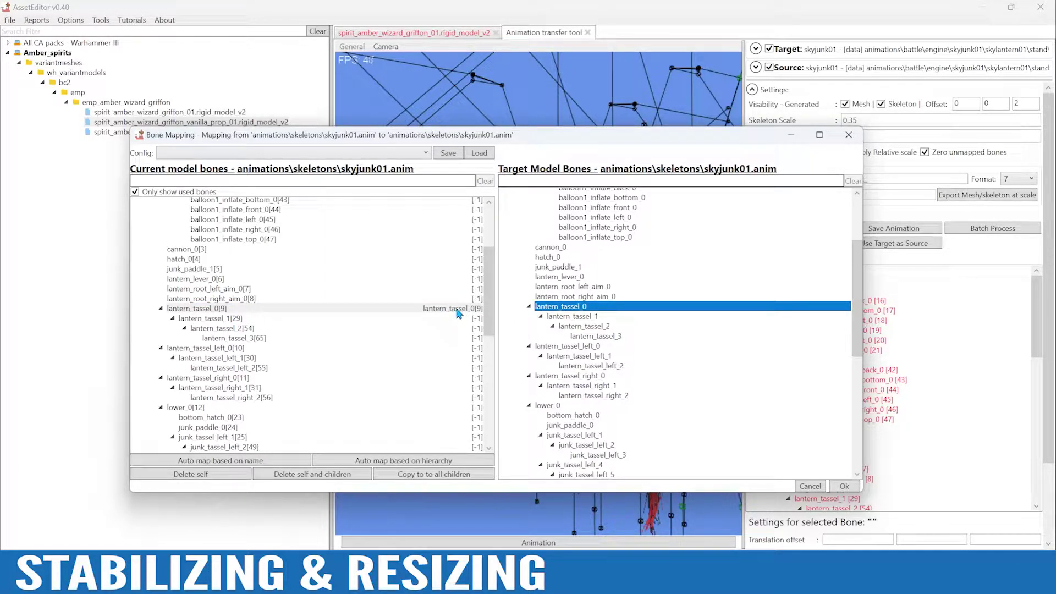
left_click(300, 320)
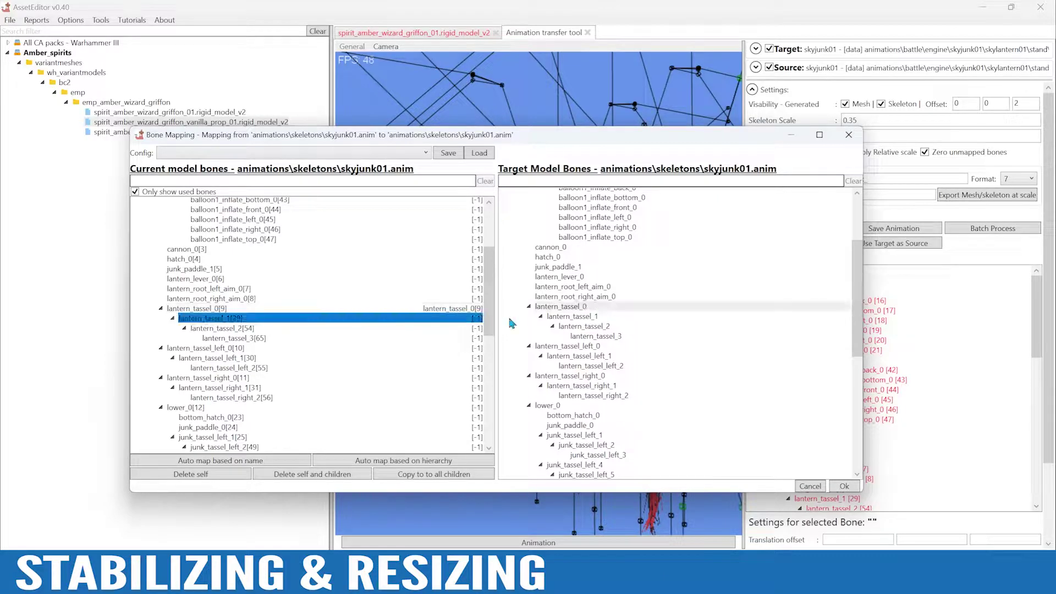
left_click(572, 317)
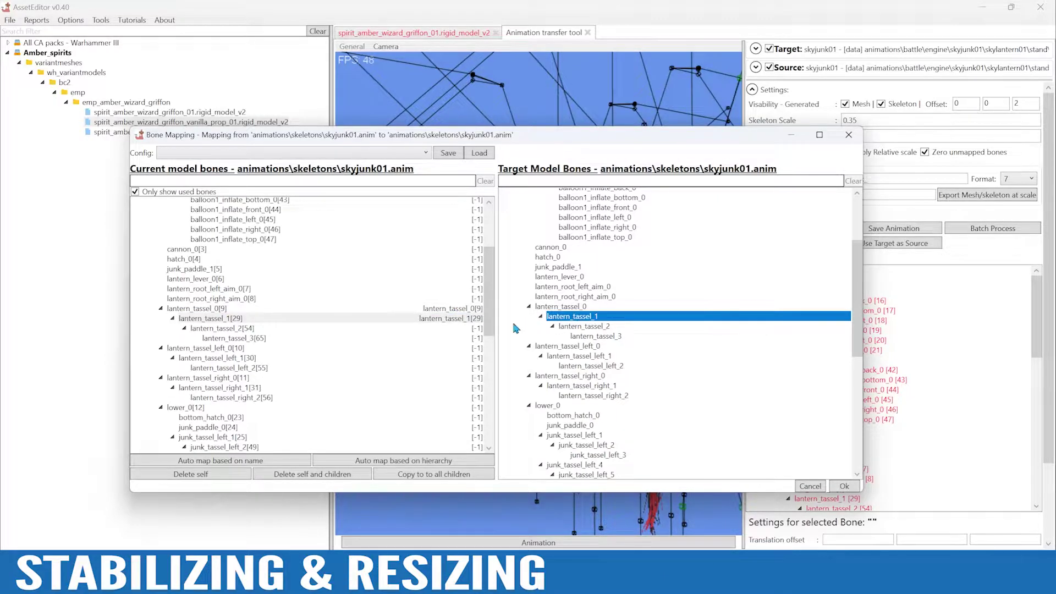
left_click(436, 328)
left_click(572, 328)
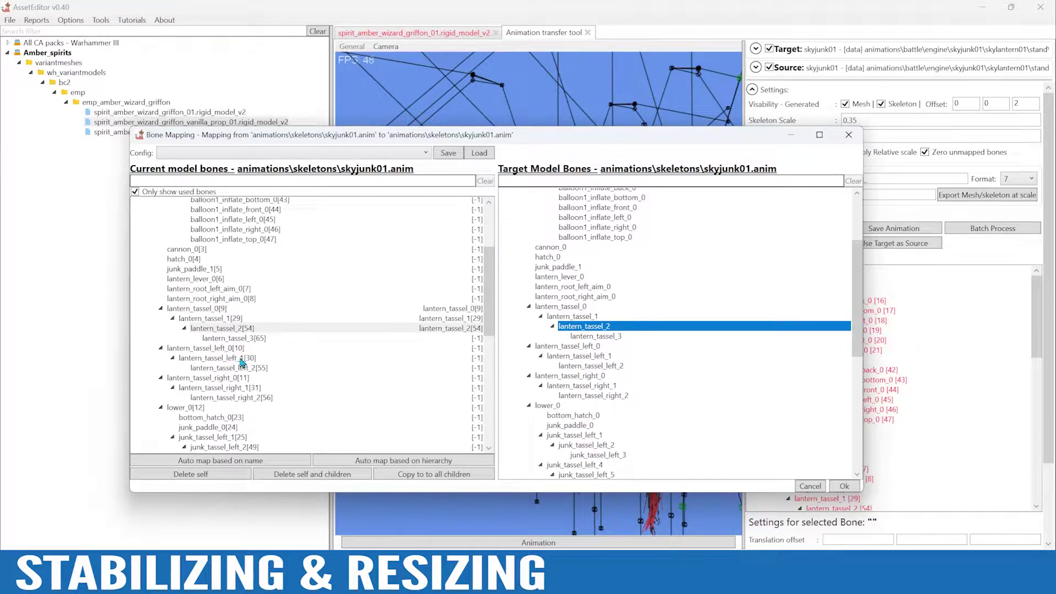
- Map the bones lantern_tassel_right_0, lantern_tassel_right_1 and lantern_tassel_right_2 to their same-named target bones
left_click(241, 378)
left_click_drag(488, 311, 491, 332)
left_click_drag(858, 310, 856, 333)
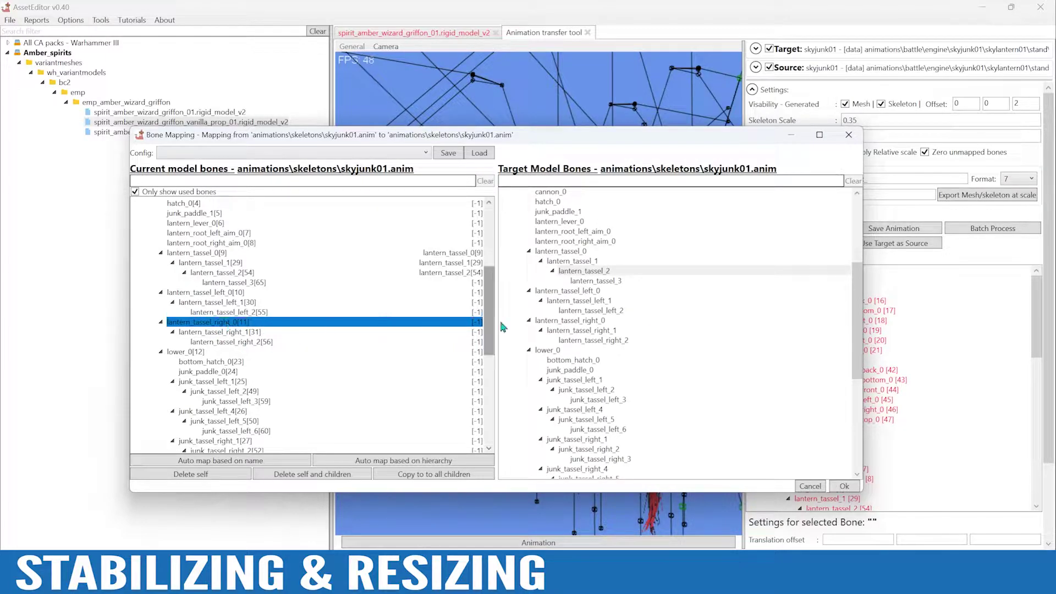
left_click(582, 320)
left_click(358, 333)
left_click(581, 330)
left_click(613, 340)
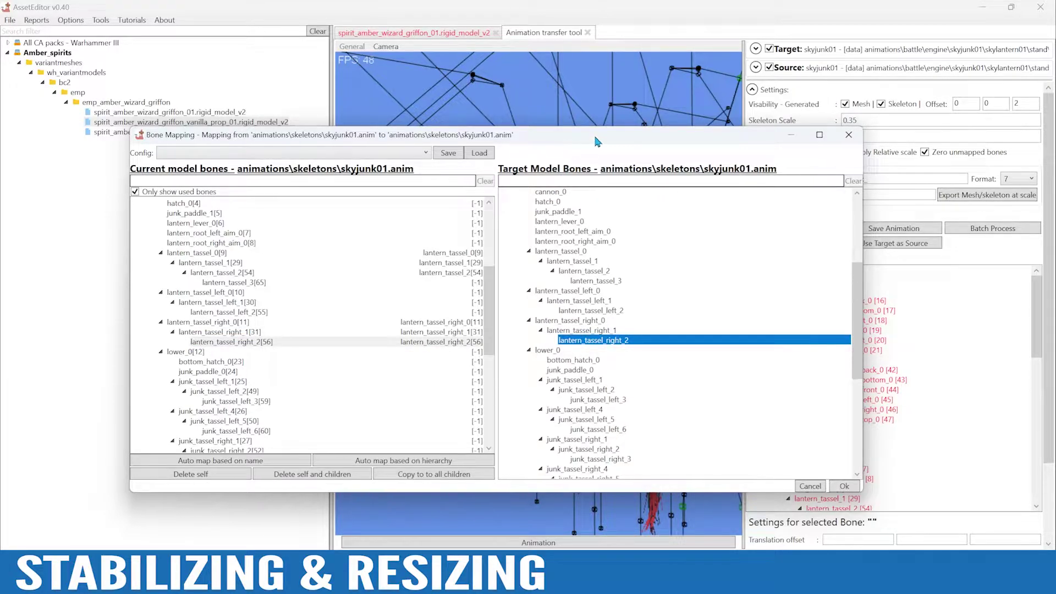
- Narrow and reposition the bone mapping window to check the zero unmapped bones option and review the lantern bone mappings
left_click_drag(595, 140, 533, 139)
left_click_drag(793, 237, 758, 243)
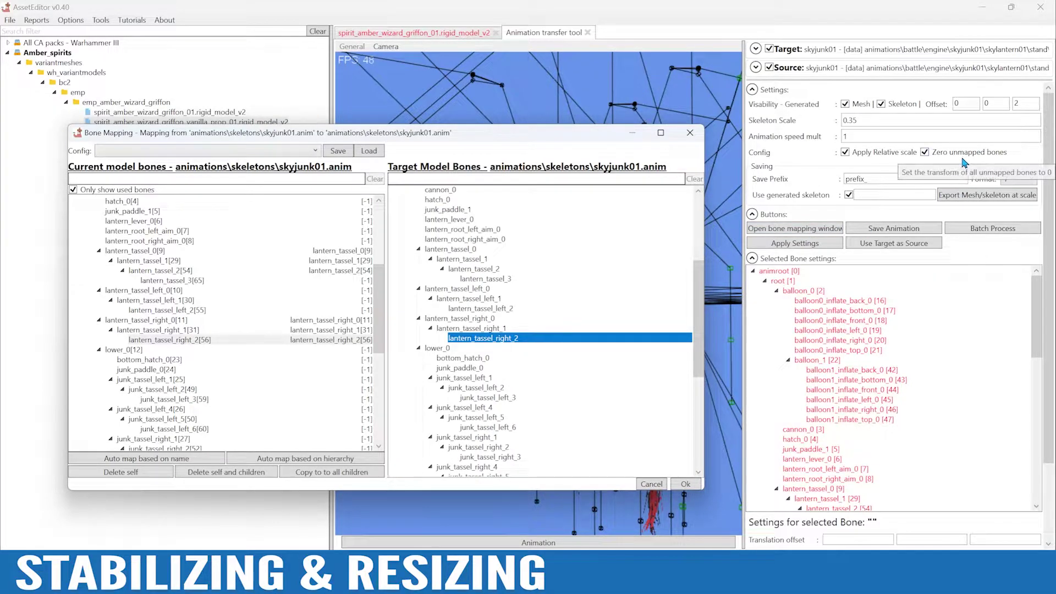
left_click_drag(464, 133, 526, 145)
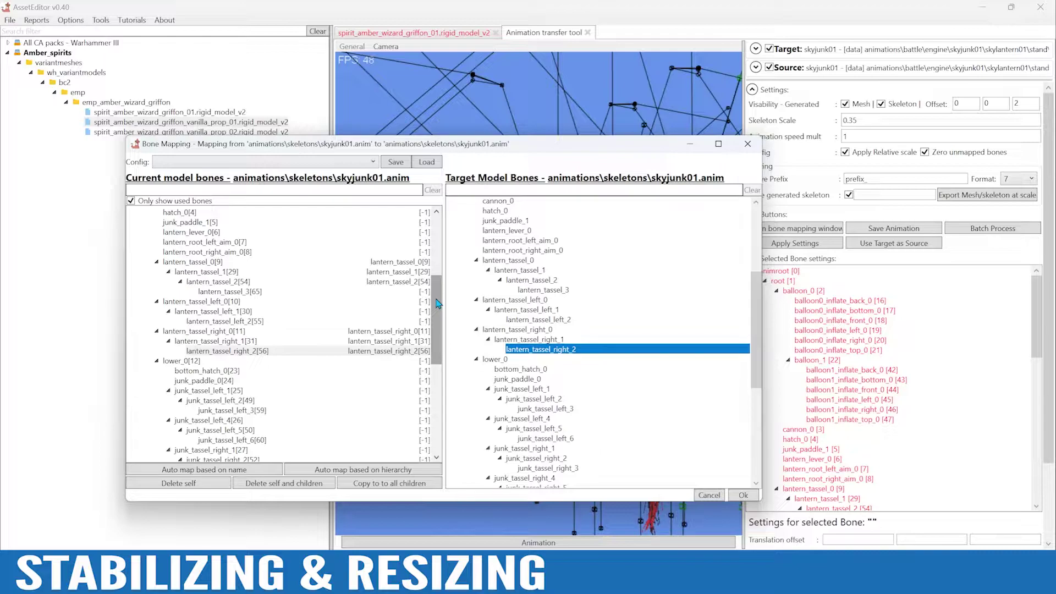
left_click_drag(548, 151, 512, 114)
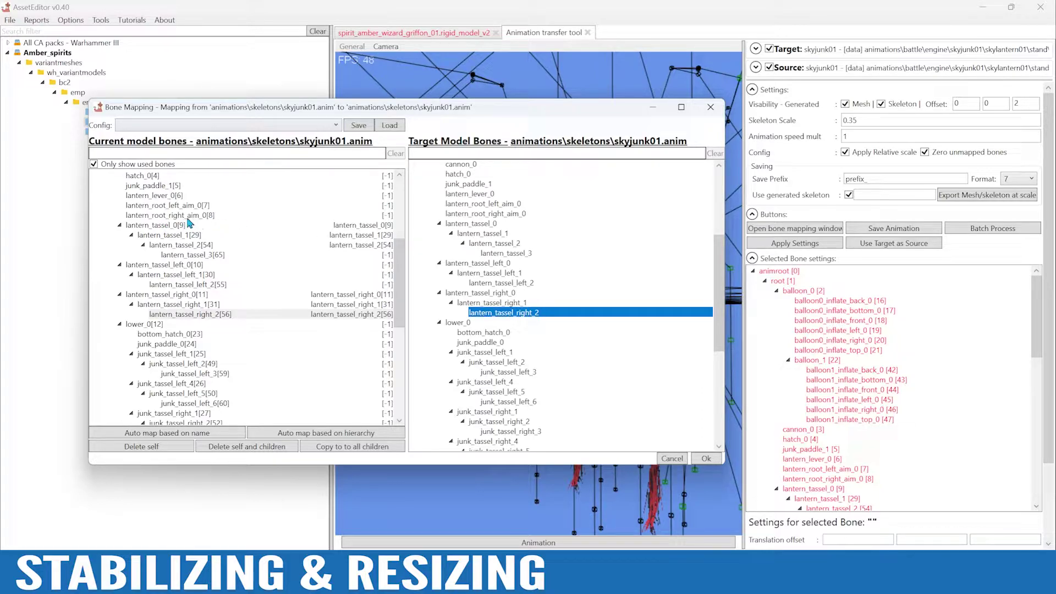
scroll(393, 235, "up", 1)
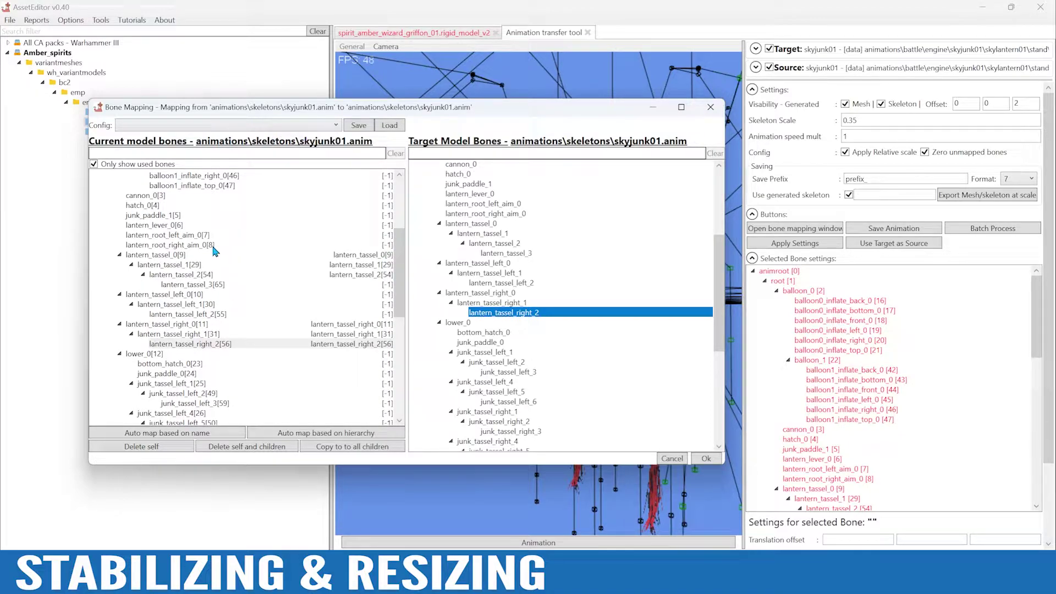
- Review the current model's bone mappings from animroot to the lantern tassels, and accept the partial mapping with the remaining bones unmapped
scroll(405, 290, "down", 1)
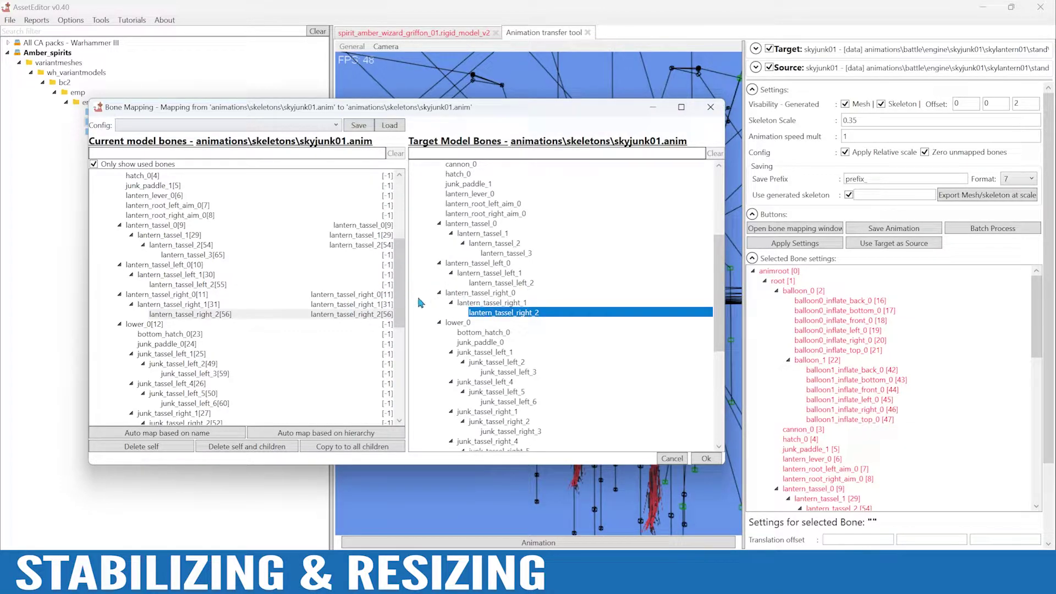
scroll(400, 280, "down", 1)
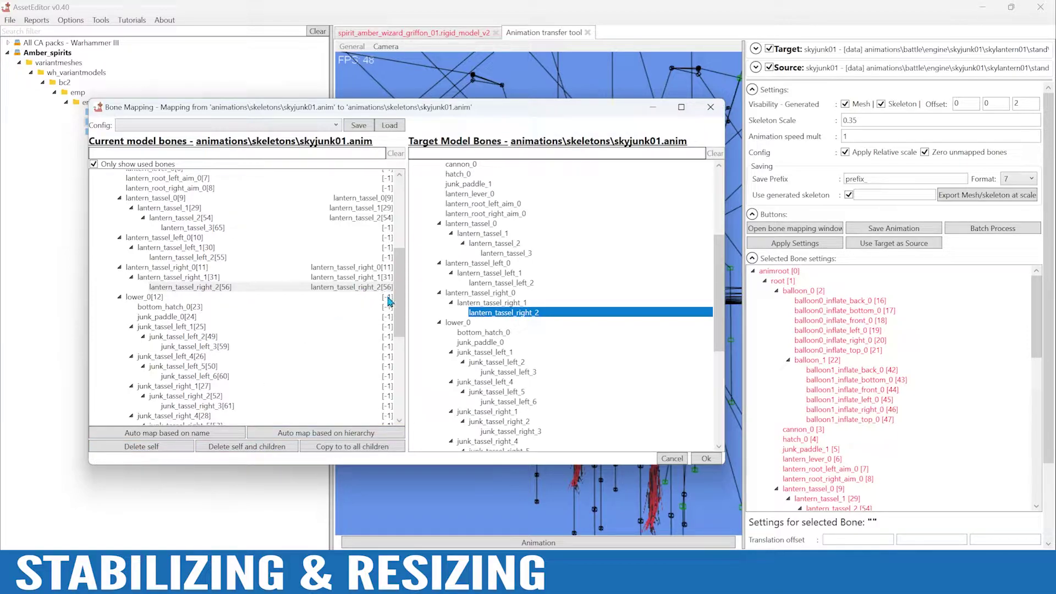
left_click(199, 268)
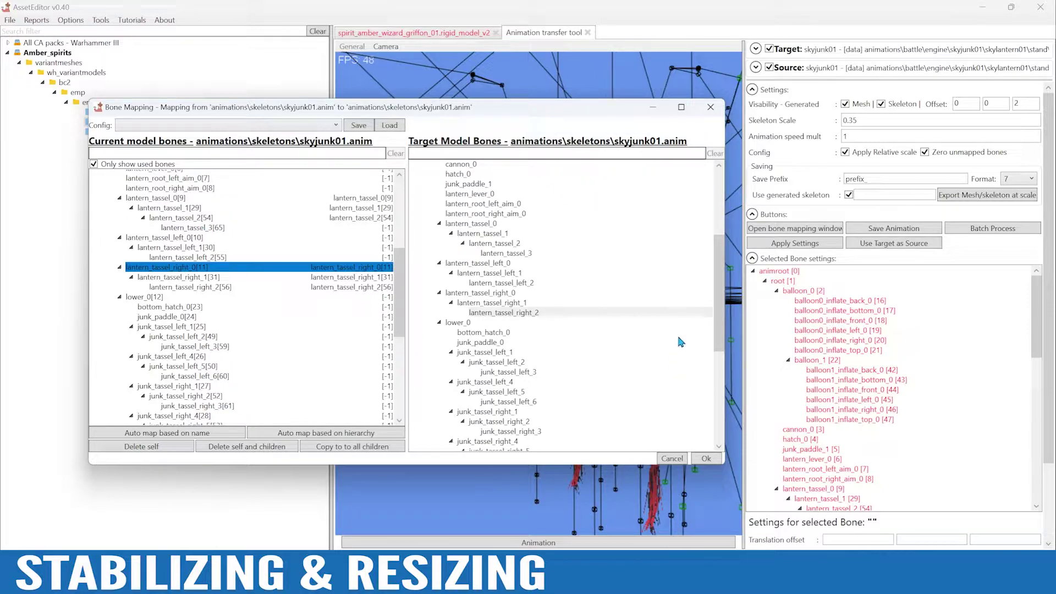
left_click_drag(400, 311, 406, 224)
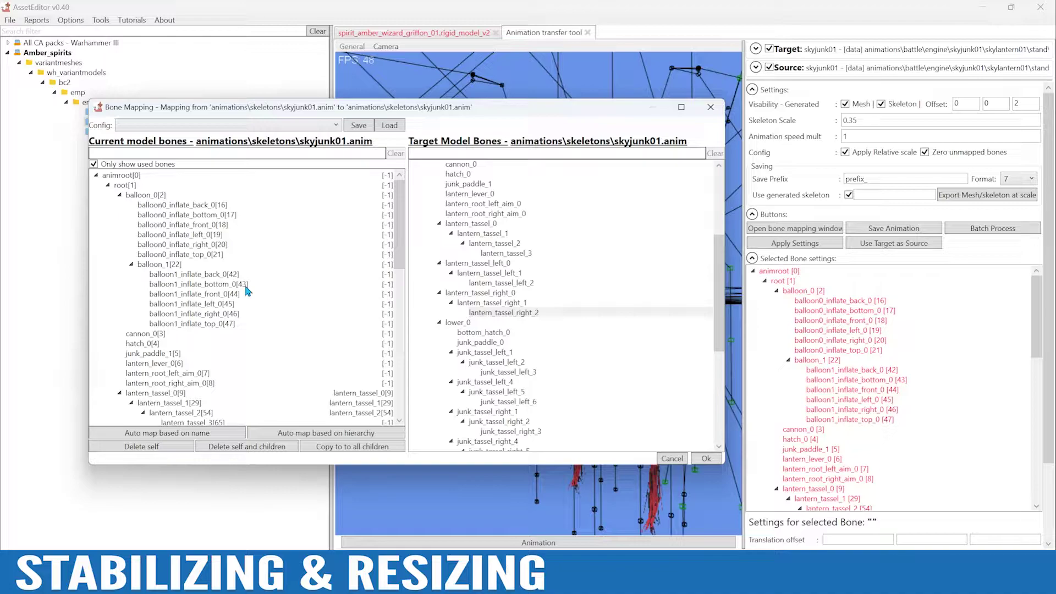
left_click_drag(400, 234, 399, 262)
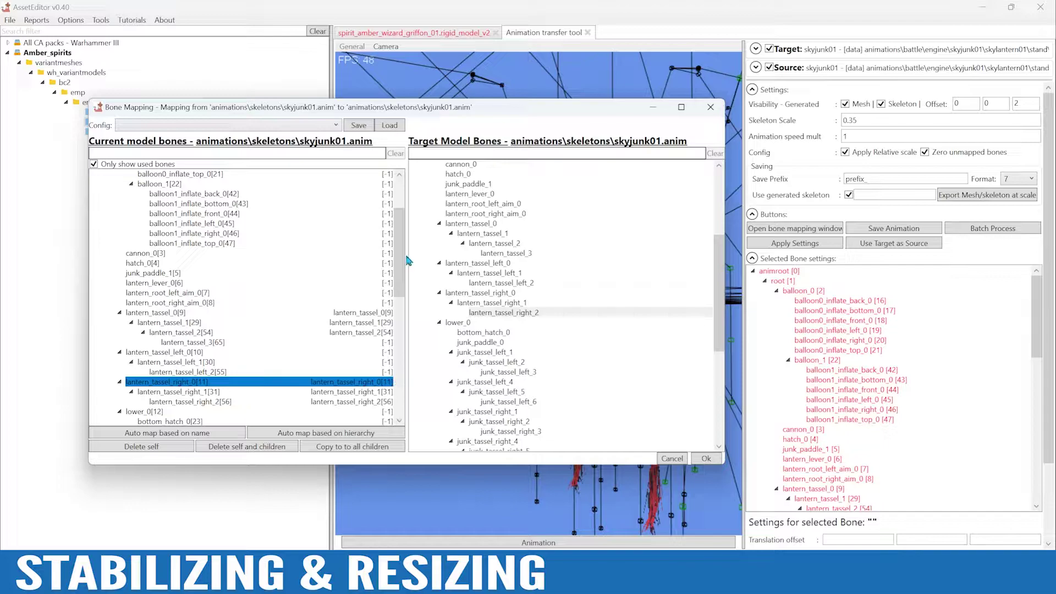
left_click_drag(400, 260, 397, 292)
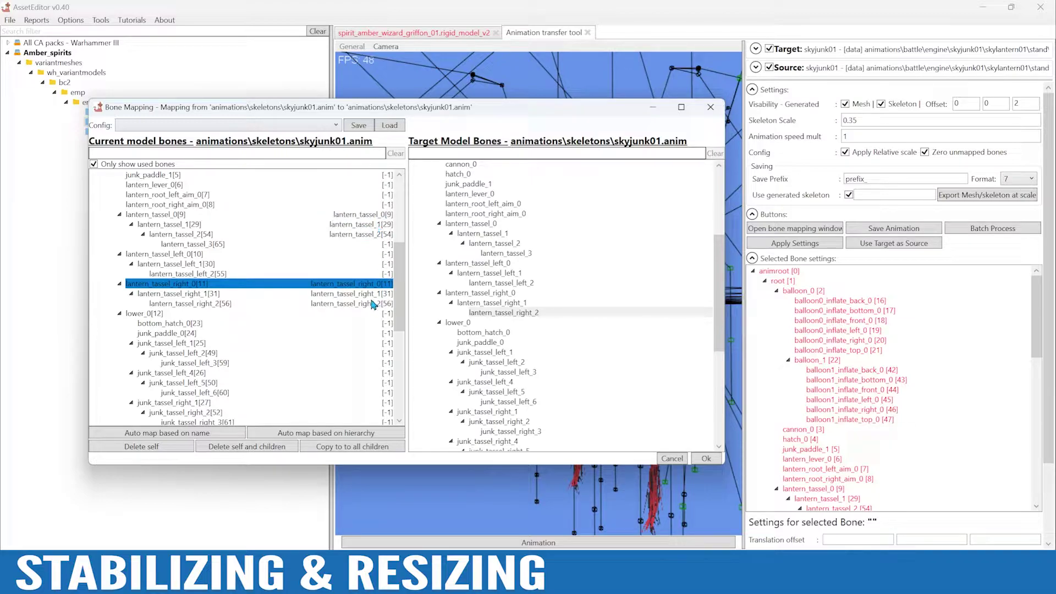
left_click(706, 460)
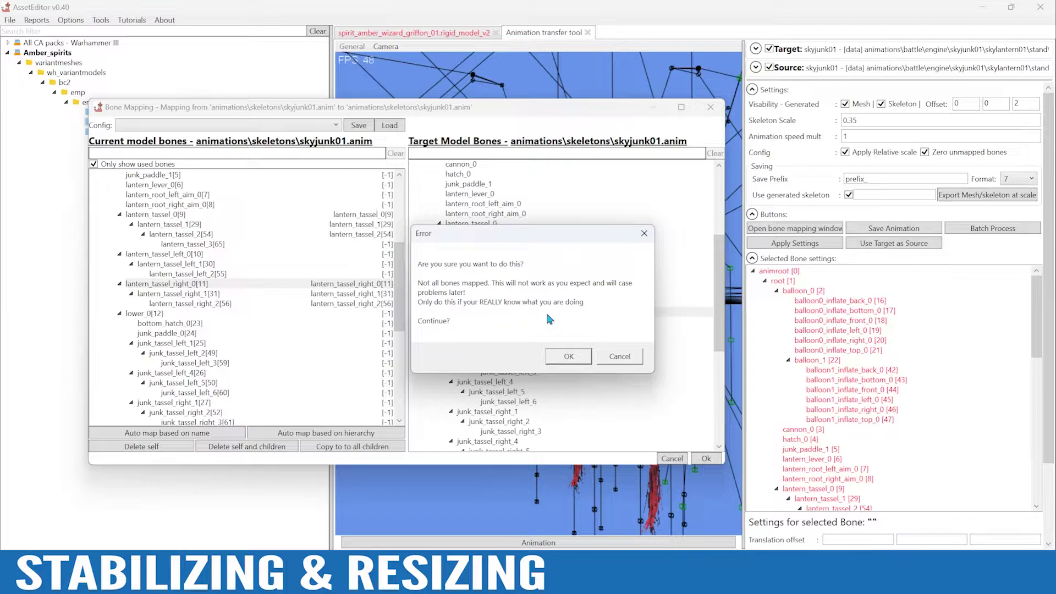
left_click(570, 356)
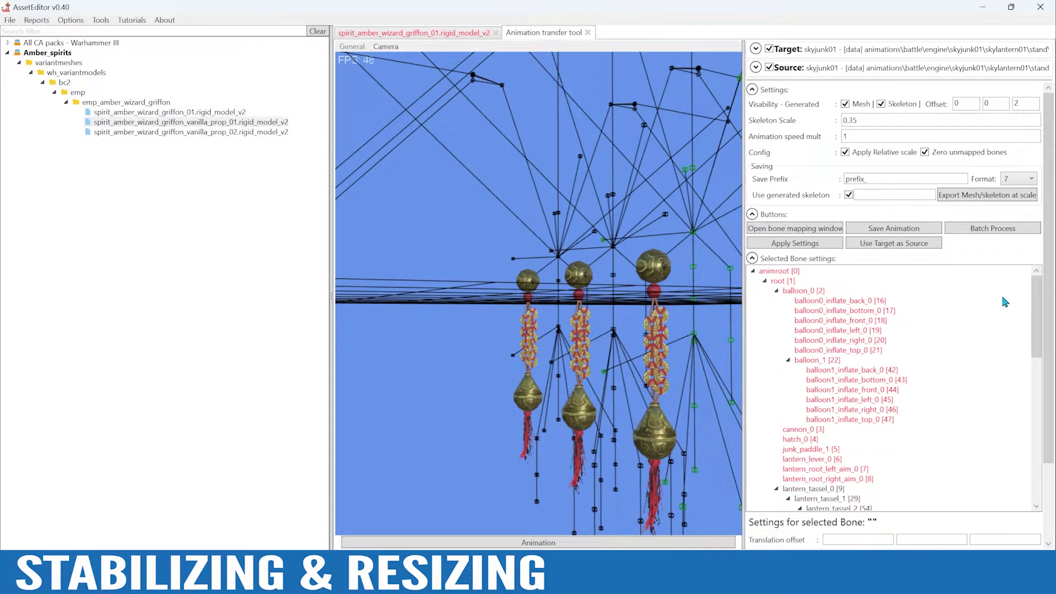
- Batch process the preselected skyjunk01 and skylantern01 animations, leaving the skeleton and cth_sky_junk_01 tech files excluded
left_click(1000, 233)
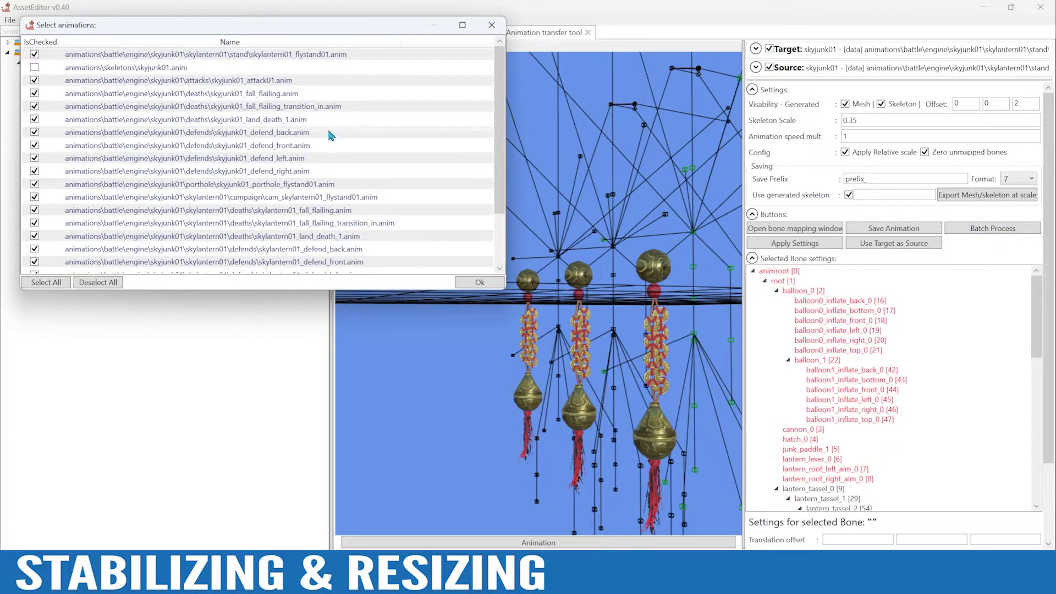
scroll(497, 106, "down", 1)
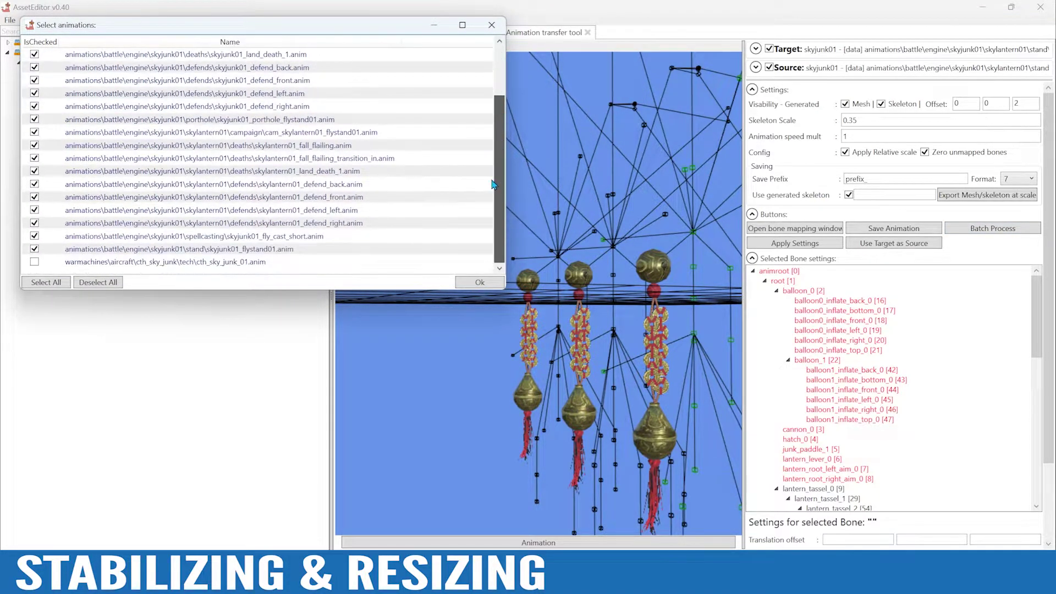
scroll(495, 107, "up", 1)
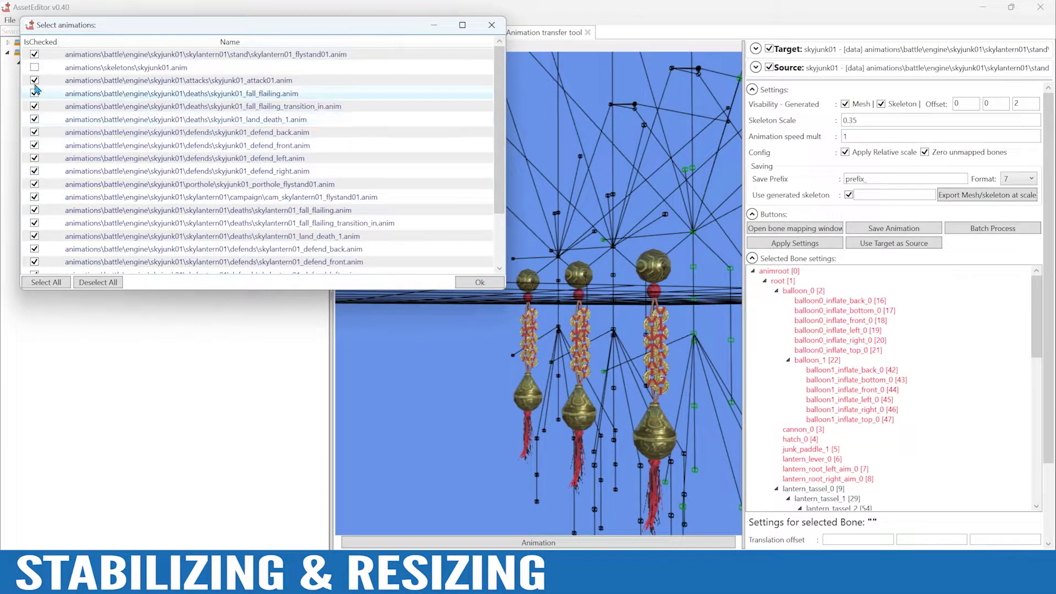
scroll(37, 246, "down", 2)
scroll(44, 218, "up", 2)
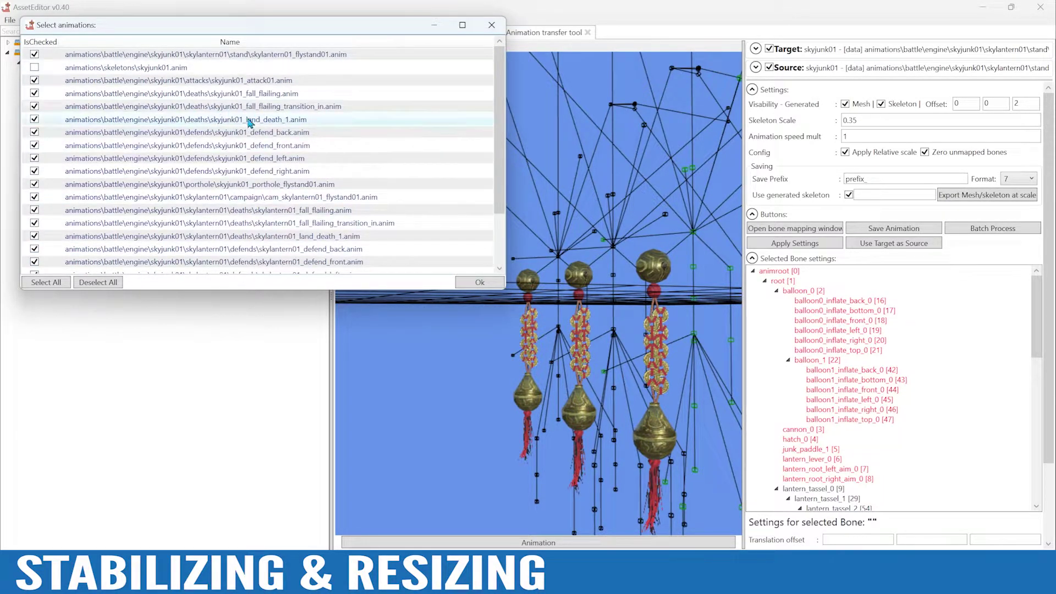
scroll(253, 124, "down", 2)
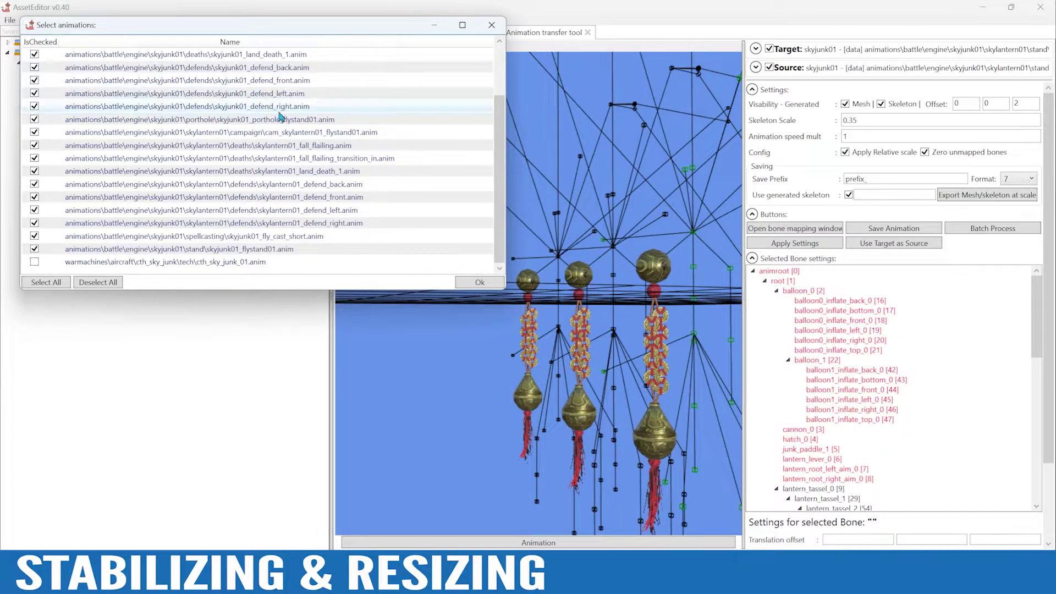
scroll(215, 172, "up", 2)
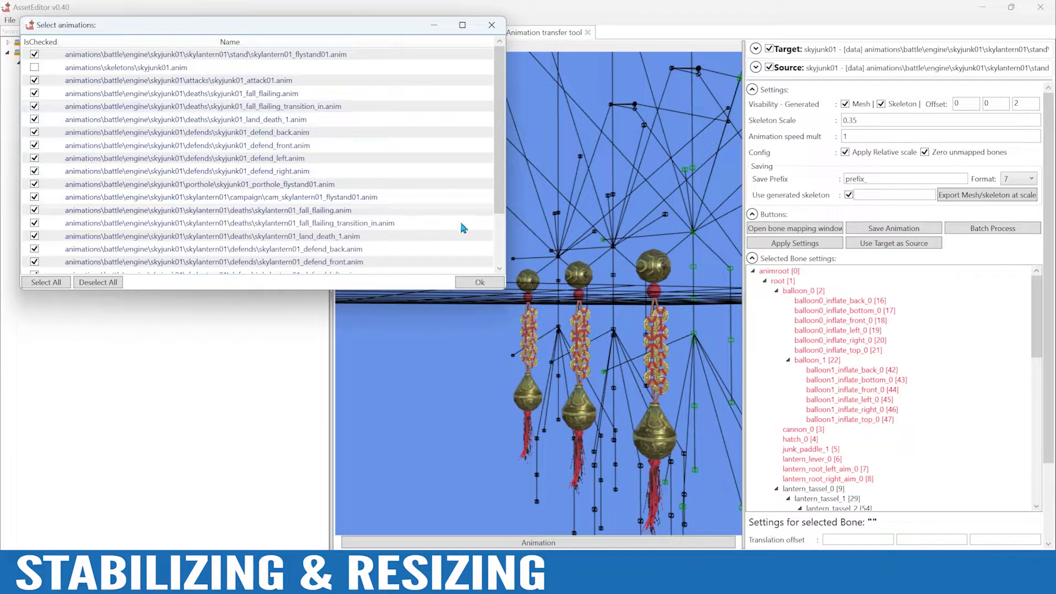
left_click(479, 282)
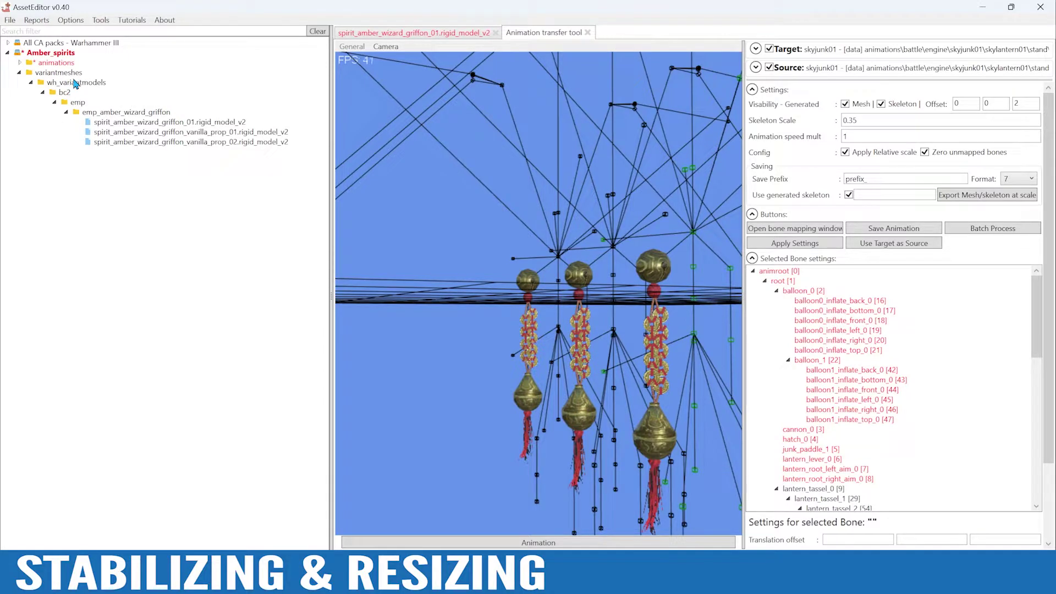
- Expand the Amber_spirits animations folder through battle and engine to check the subfolders of skyjunk01
left_click(20, 63)
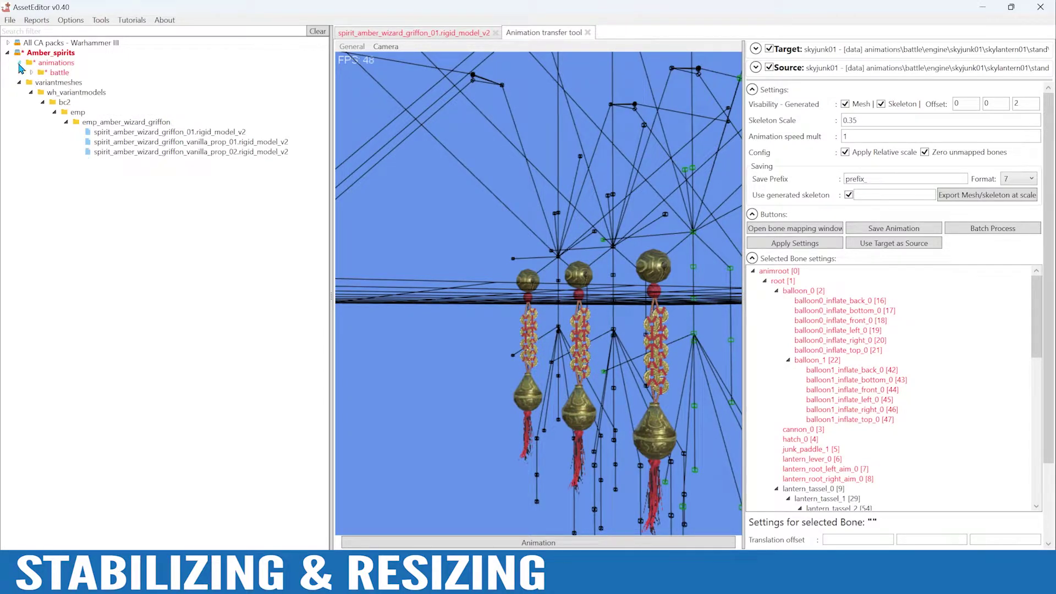
left_click(32, 72)
left_click(43, 83)
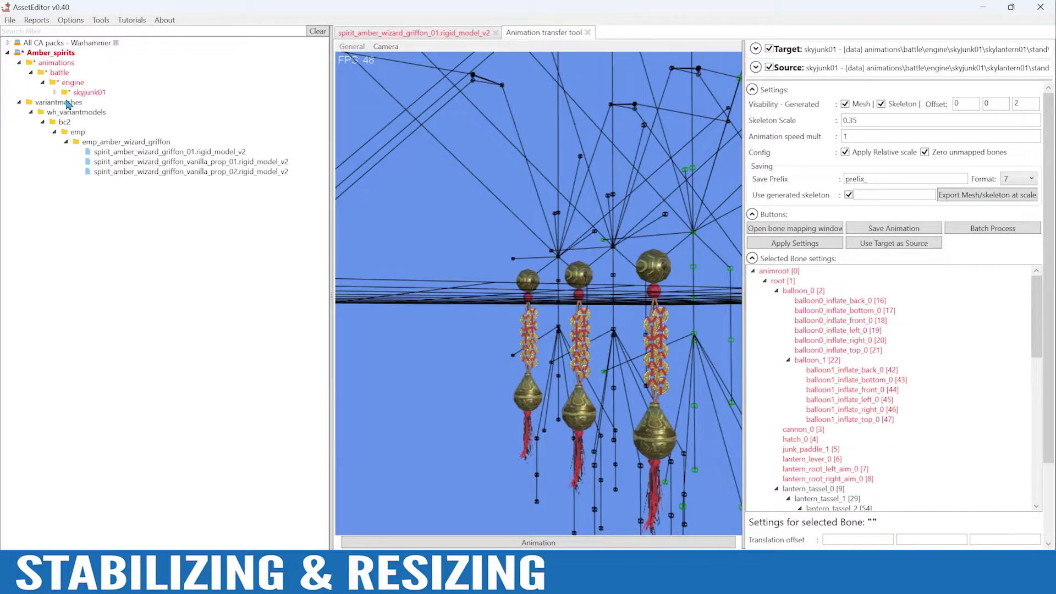
left_click(55, 92)
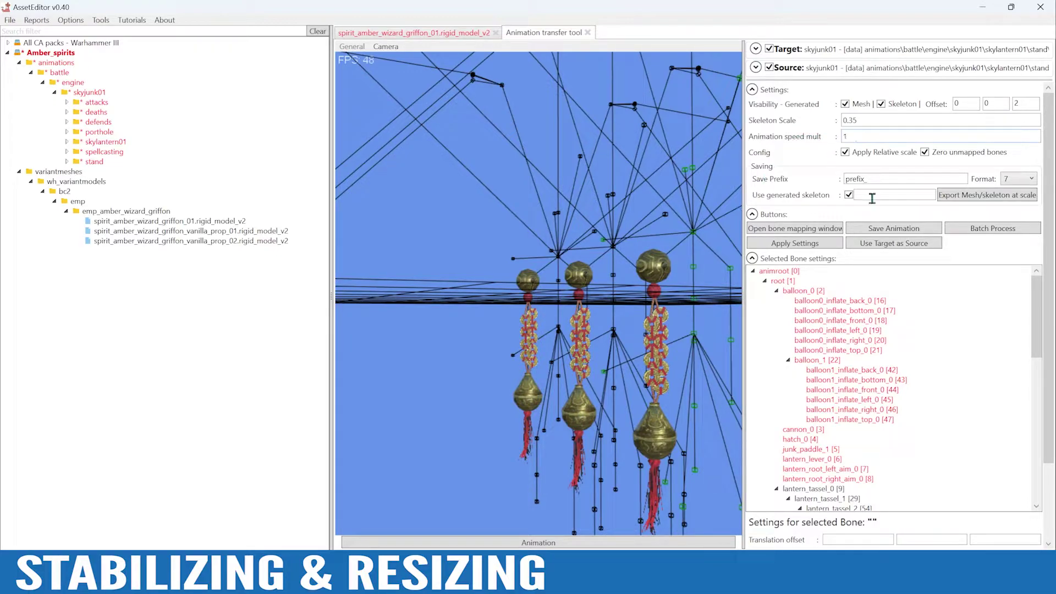
- Save the generated animation over the existing prefix_skylantern01_flystand01.anim, and save the Amber_spirits pack
left_click(898, 231)
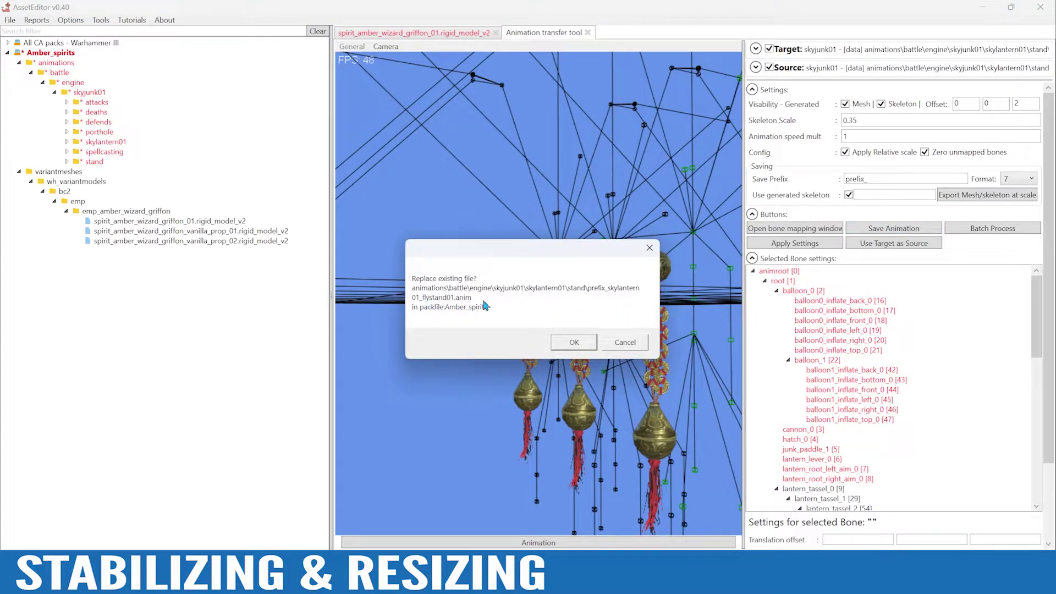
left_click(567, 344)
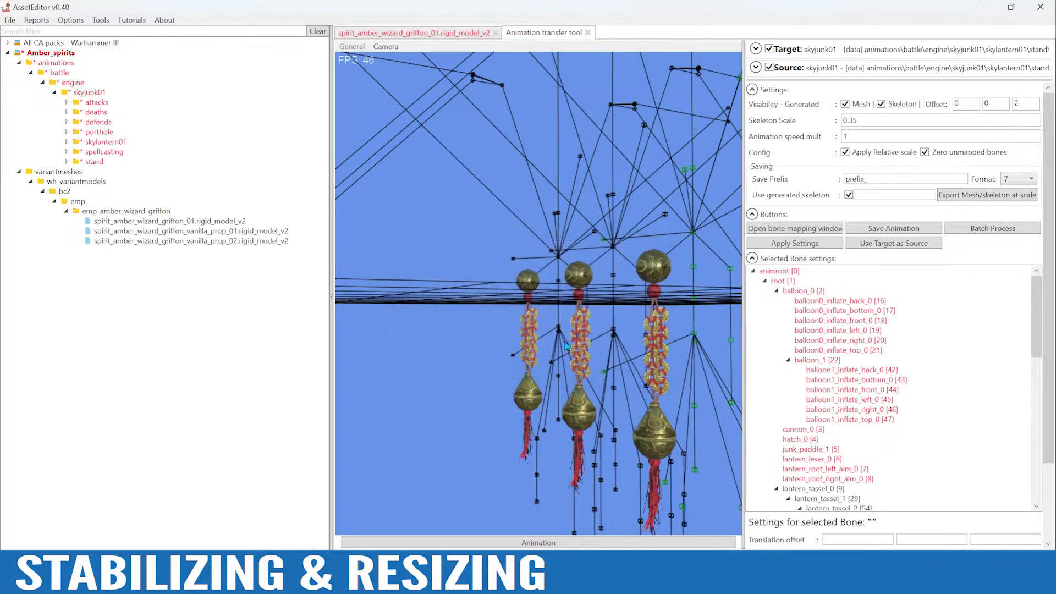
right_click(51, 57)
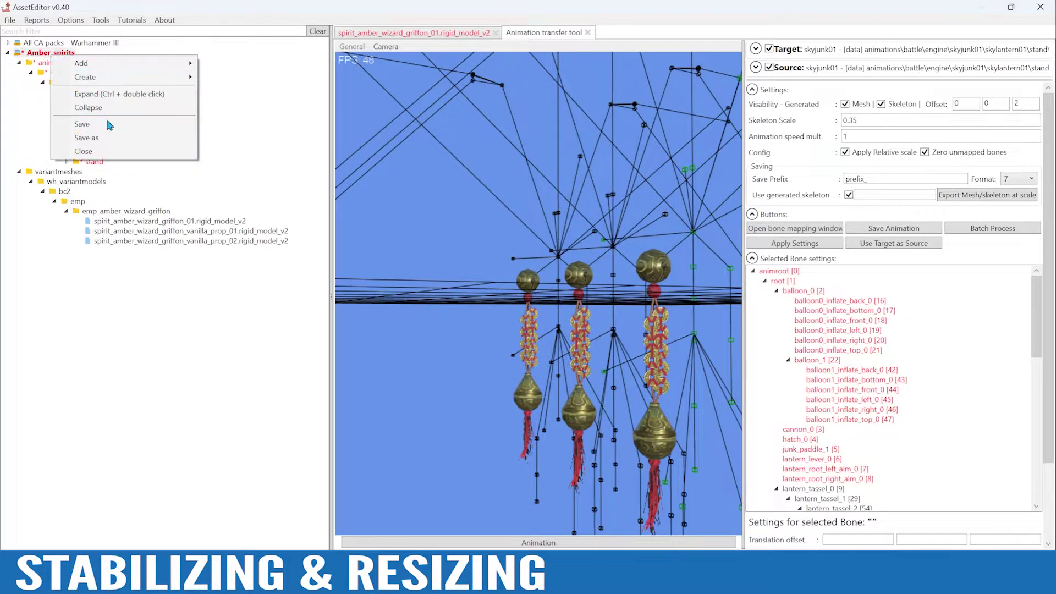
left_click(108, 127)
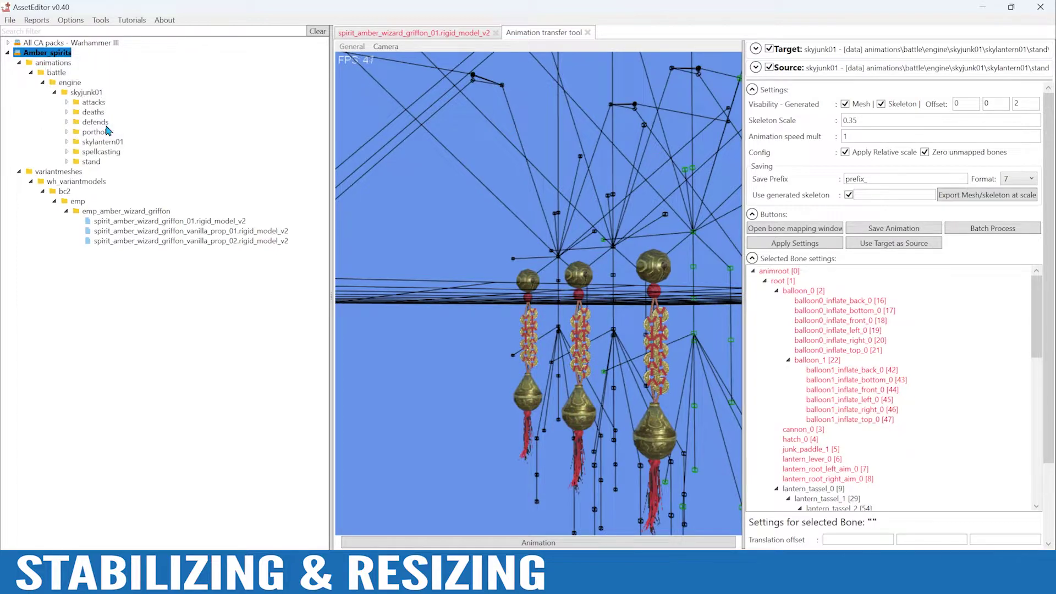
- Show the animation player and examine the scaled tassel's motion beside the target and source models from several angles
left_click(560, 545)
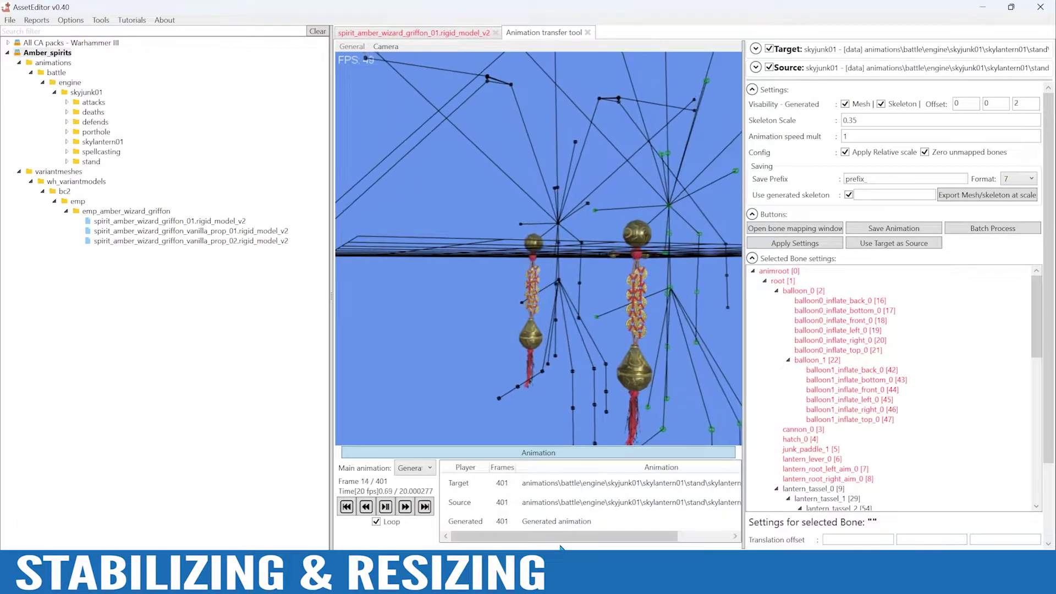
left_click_drag(612, 378, 584, 262, "alt")
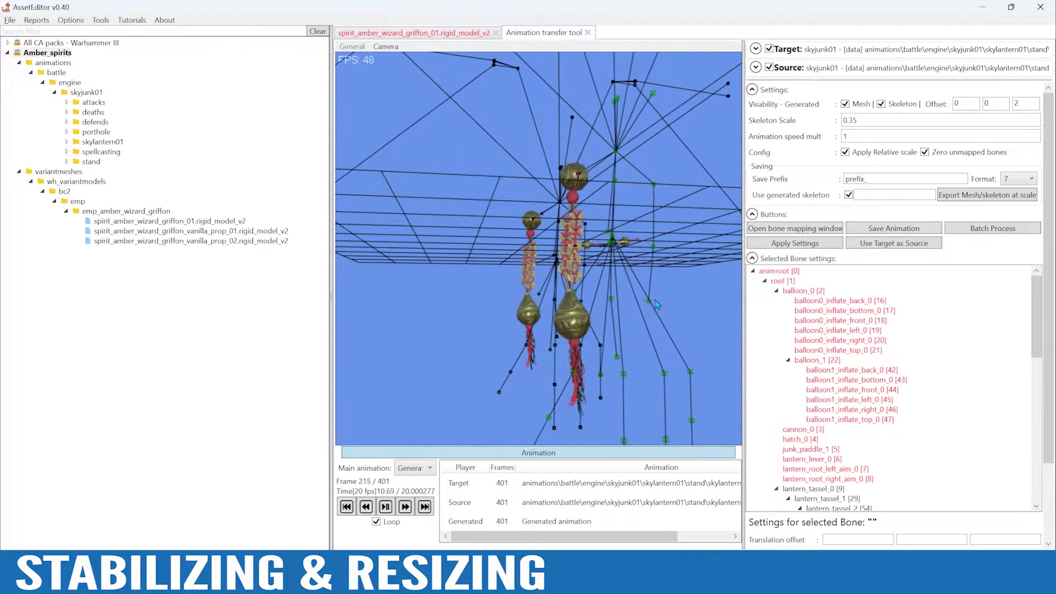
left_click_drag(656, 273, 644, 315, "alt")
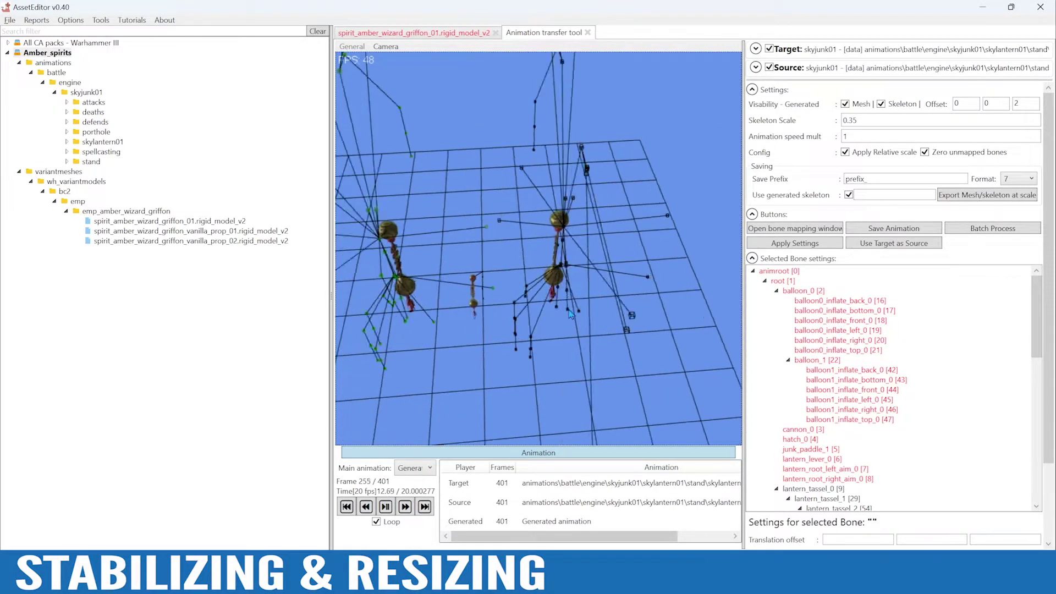
scroll(645, 315, "up", 5, "alt")
right_click_drag(644, 315, 641, 223, "alt")
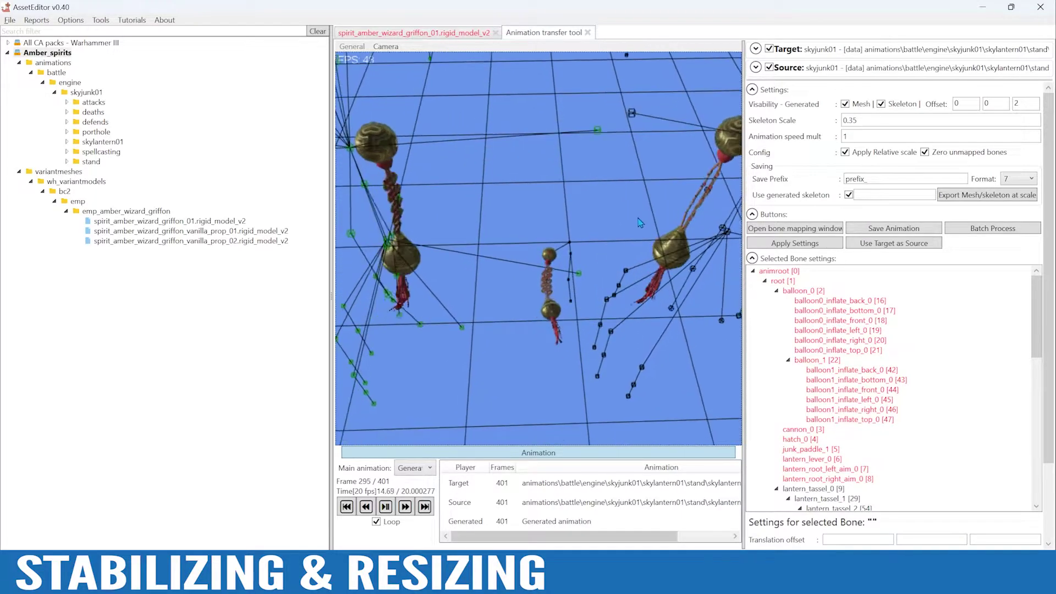
left_click_drag(601, 340, 599, 327, "alt")
scroll(603, 333, "up", 2, "alt")
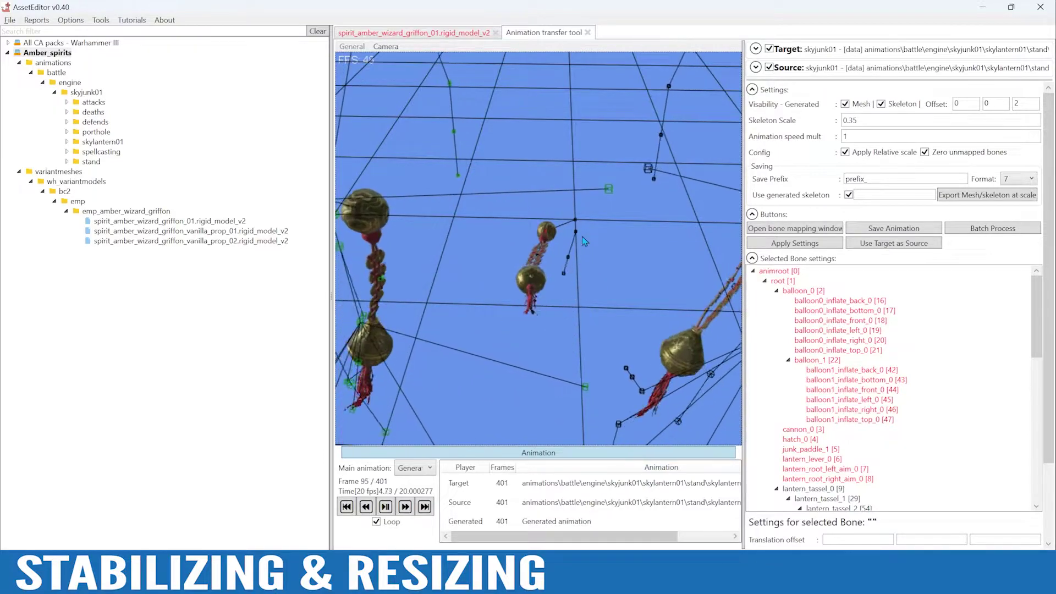
left_click_drag(568, 253, 624, 251, "alt")
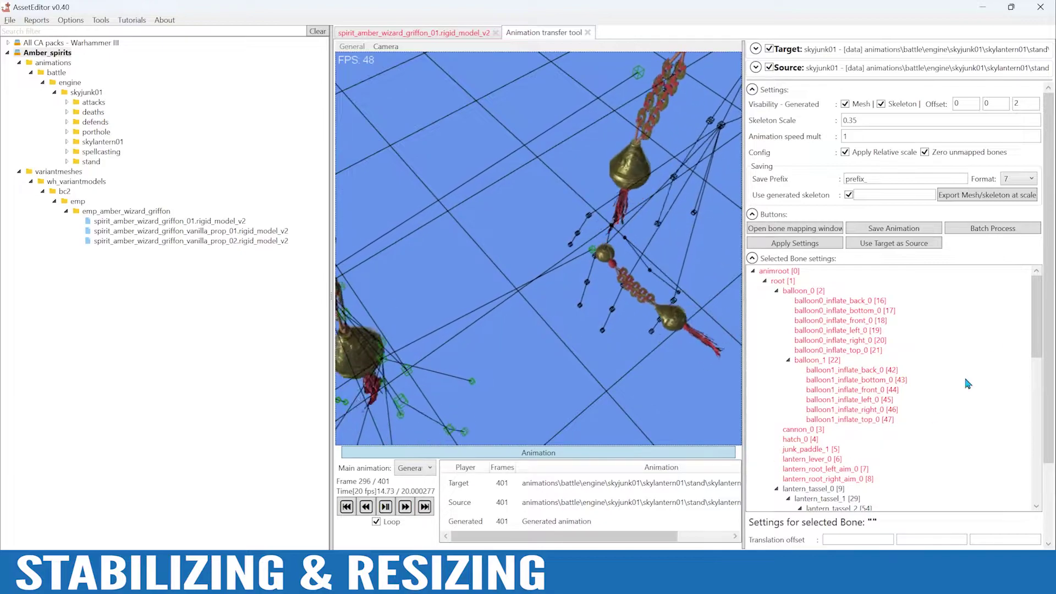
- Export the mesh and skeleton at scale, and move the exported s035 prop model into the emp_amber_wizard_griffon folder
left_click(984, 195)
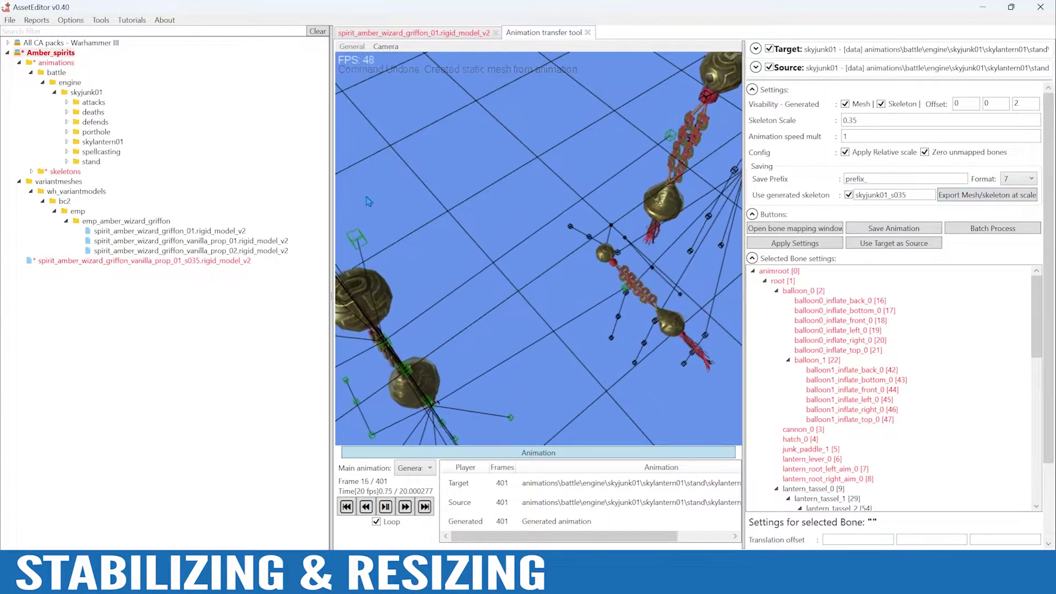
left_click_drag(158, 260, 158, 225)
- Rename the exported s035 model to spirit_amber_wizard_griffon_prop_01.rigid_model_v2 and save the Amber_spirits pack
left_click(243, 252)
right_click(243, 254)
left_click(301, 277)
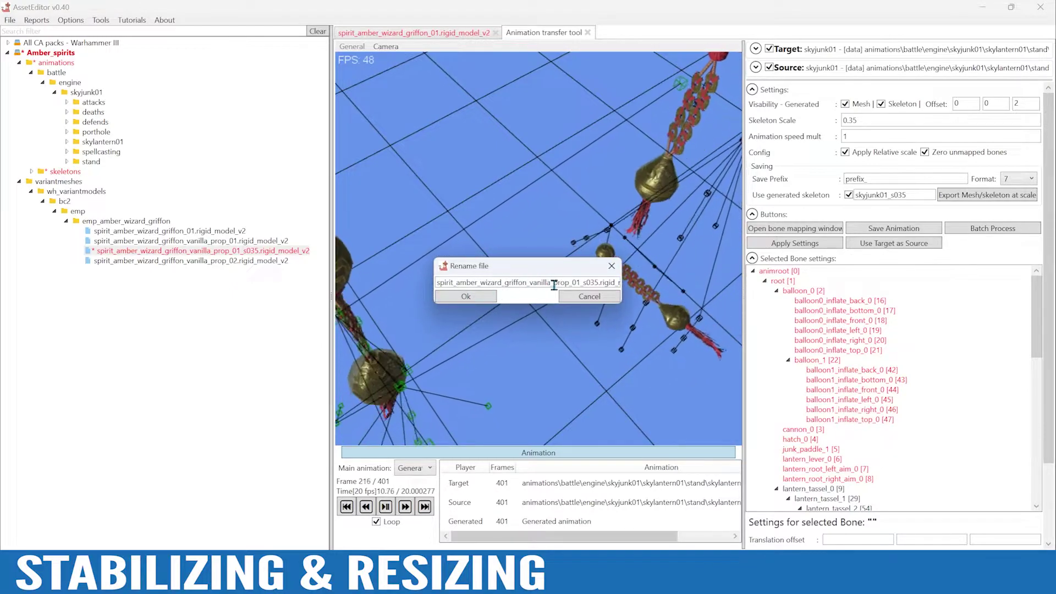
left_click_drag(530, 284, 575, 284)
key("Delete")
key("Delete")
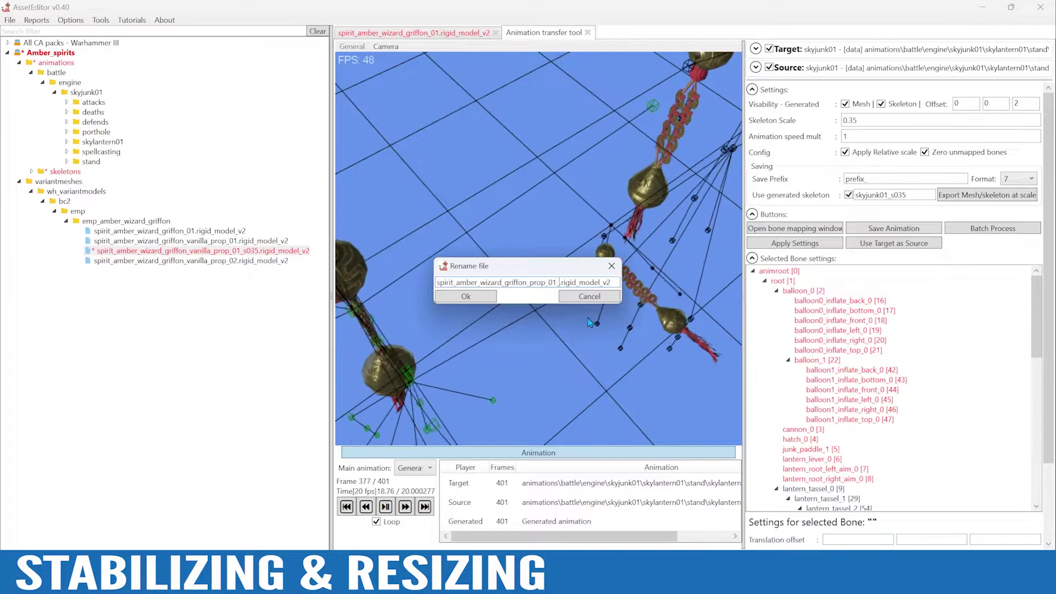
left_click(466, 296)
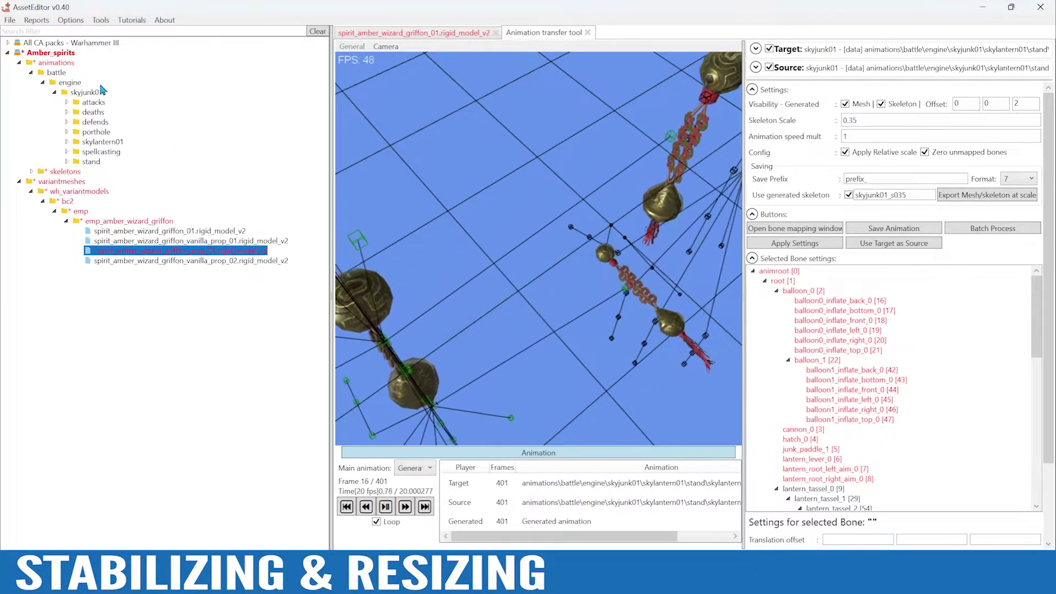
left_click(55, 55)
right_click(55, 55)
left_click(135, 128)
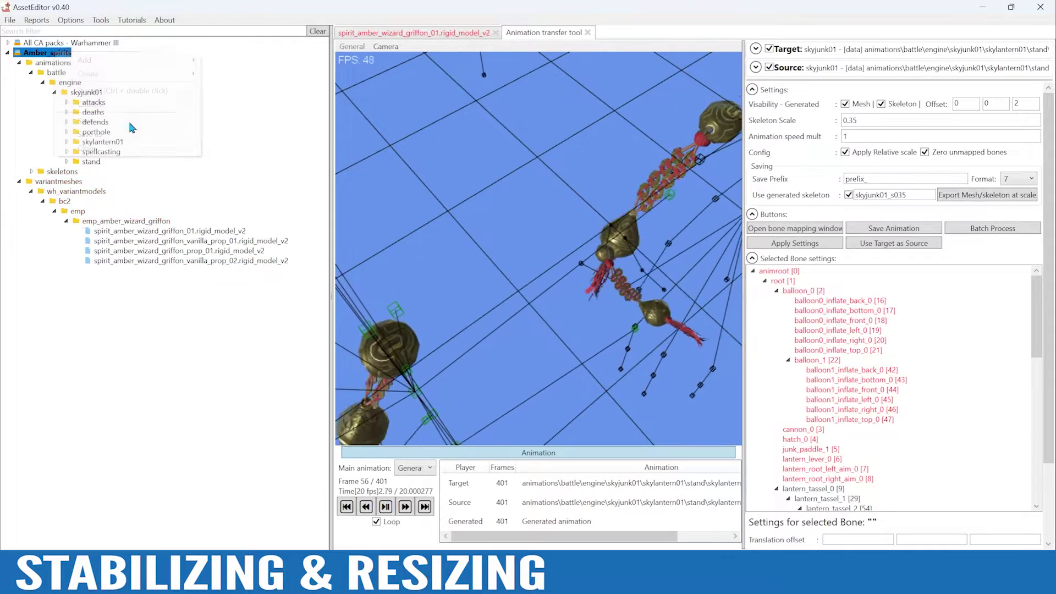
- Open spirit_amber_wizard_griffon_prop_01.rigid_model_v2 and pick the skyjunk01_s035.anim animation for its preview
left_click(176, 250)
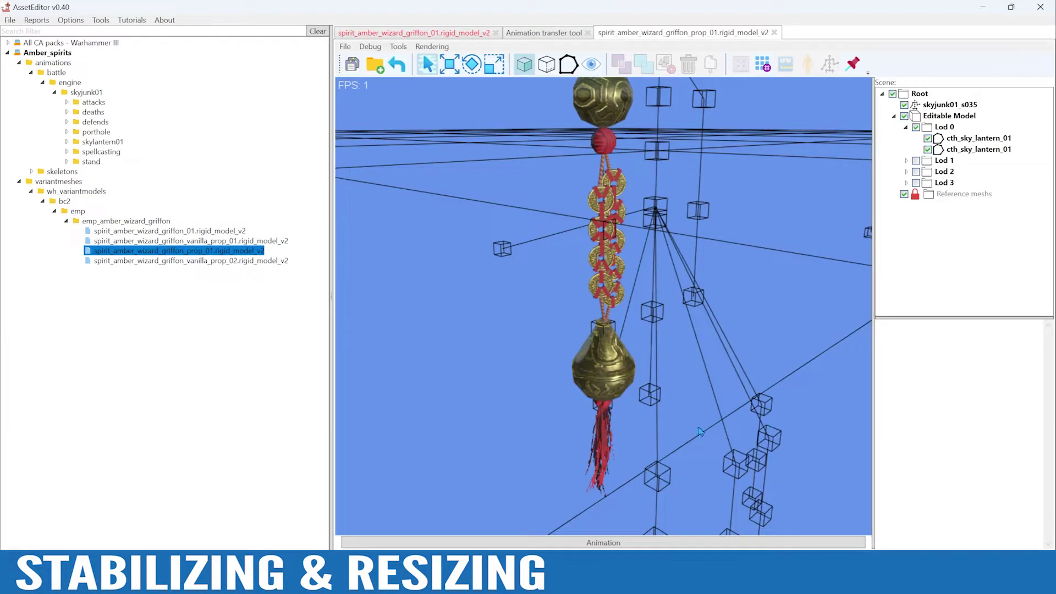
left_click(662, 542)
left_click(668, 539)
left_click(590, 453)
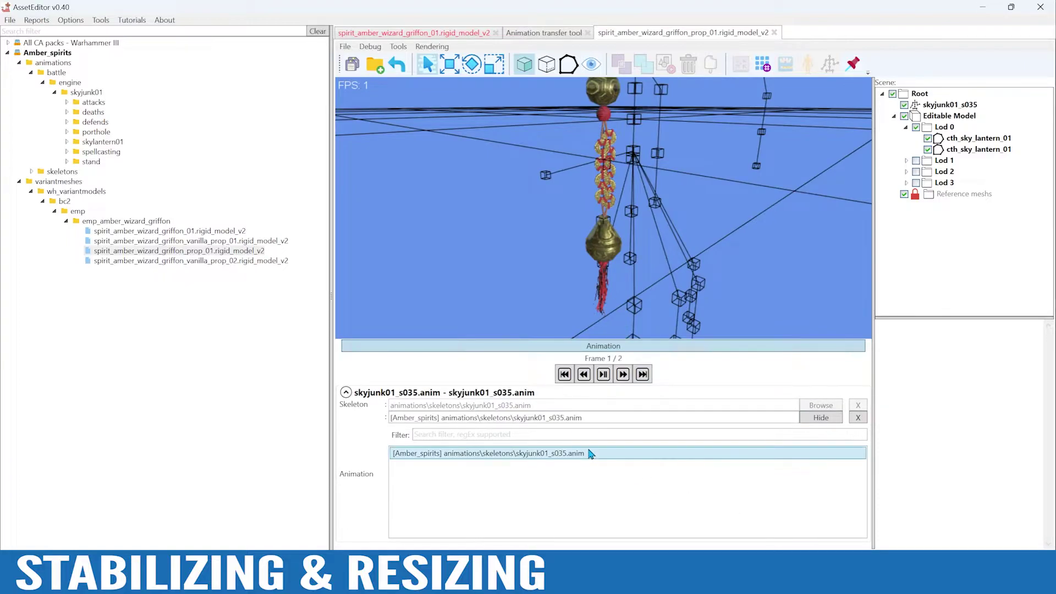
- Save the transferred animation over the existing prefix_skylantern01_flystand01.anim, and save the Amber_spirits pack
left_click(658, 348)
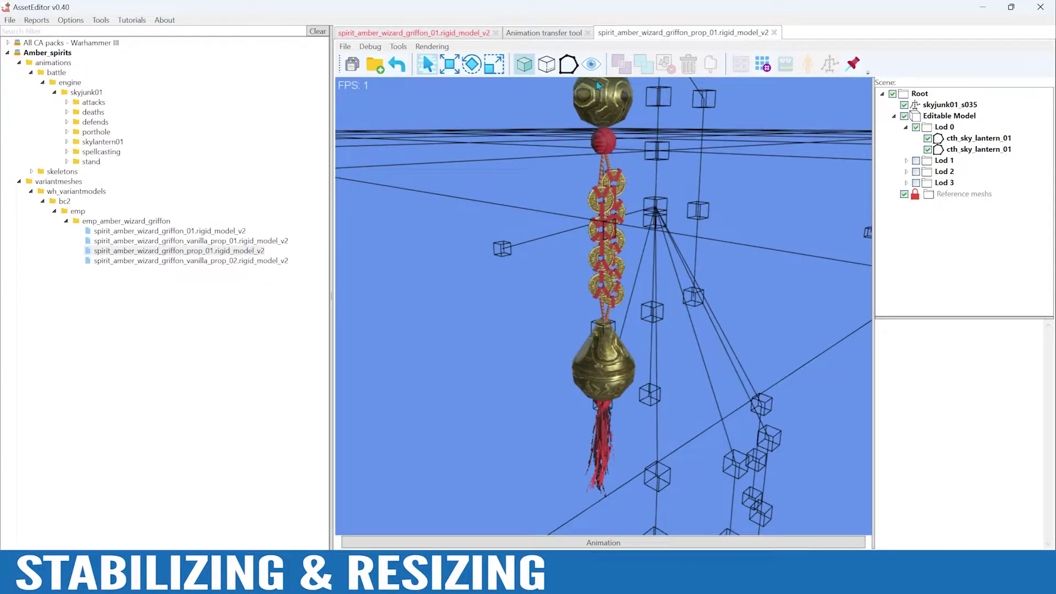
left_click(438, 36)
left_click(553, 37)
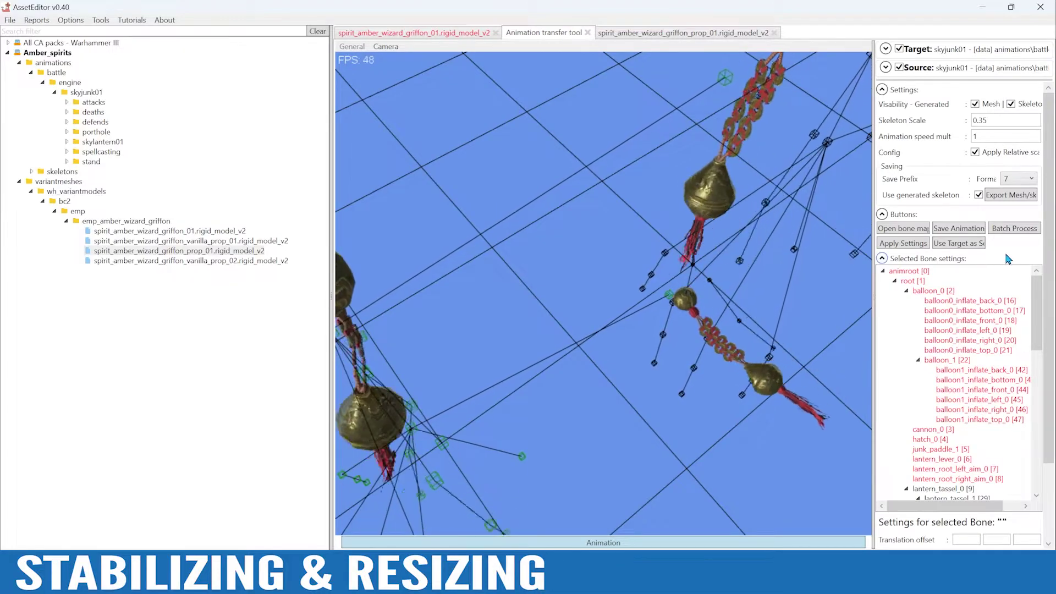
left_click(958, 228)
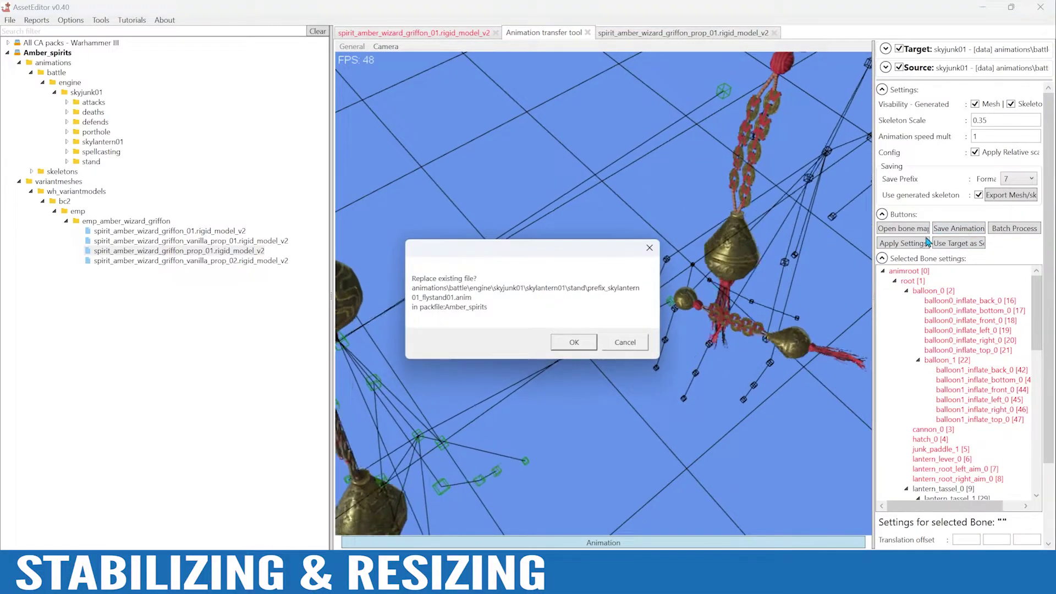
left_click(574, 342)
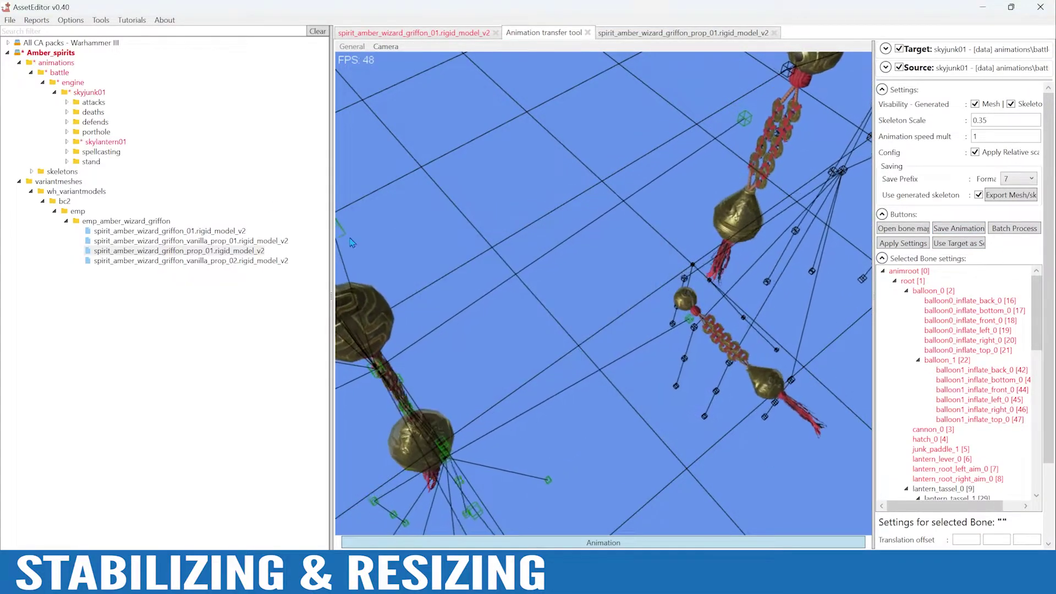
right_click(50, 53)
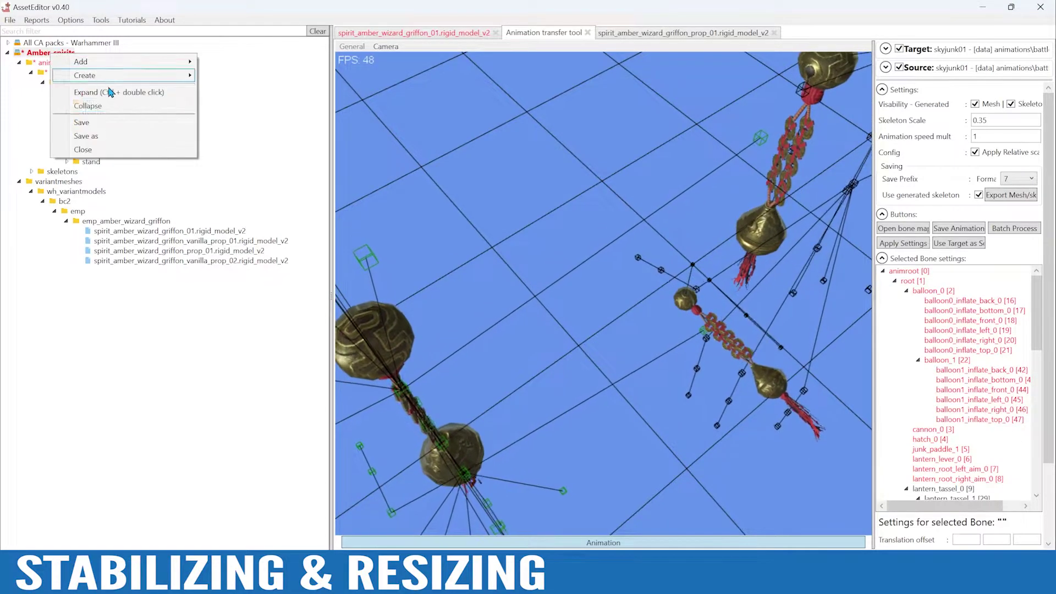
left_click(106, 123)
- Close and reopen spirit_amber_wizard_griffon_prop_01.rigid_model_v2, and pick the prefix_skylantern01_flystand01.anim animation for its preview
left_click(222, 250)
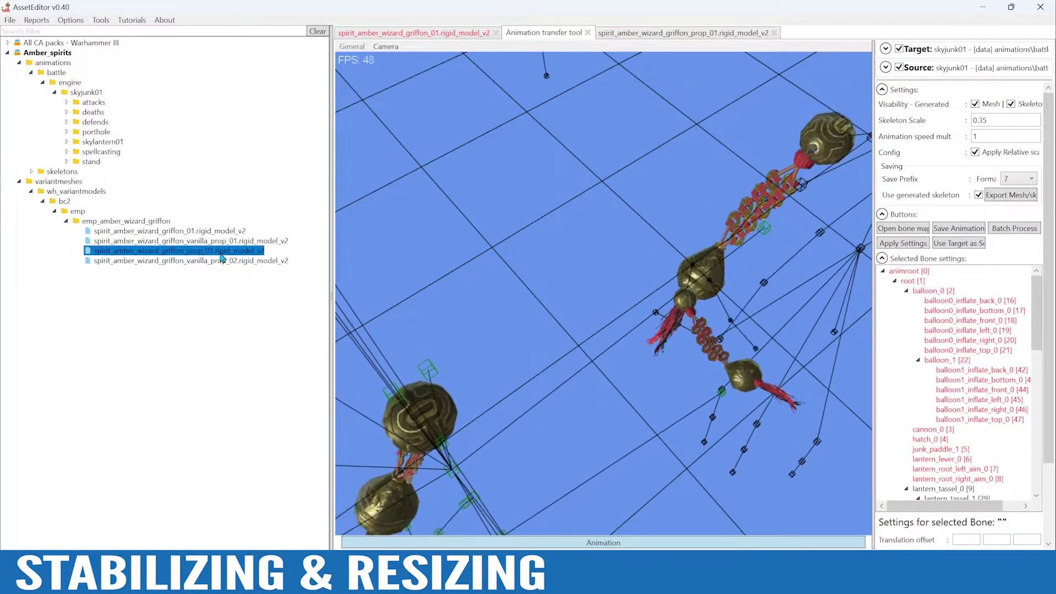
double_click(221, 252)
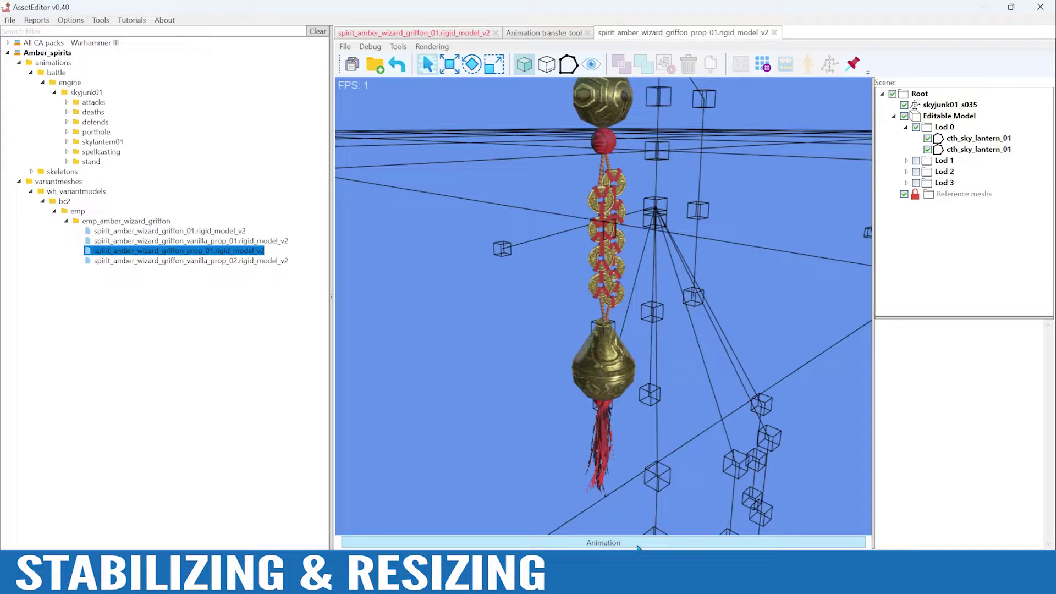
left_click(775, 33)
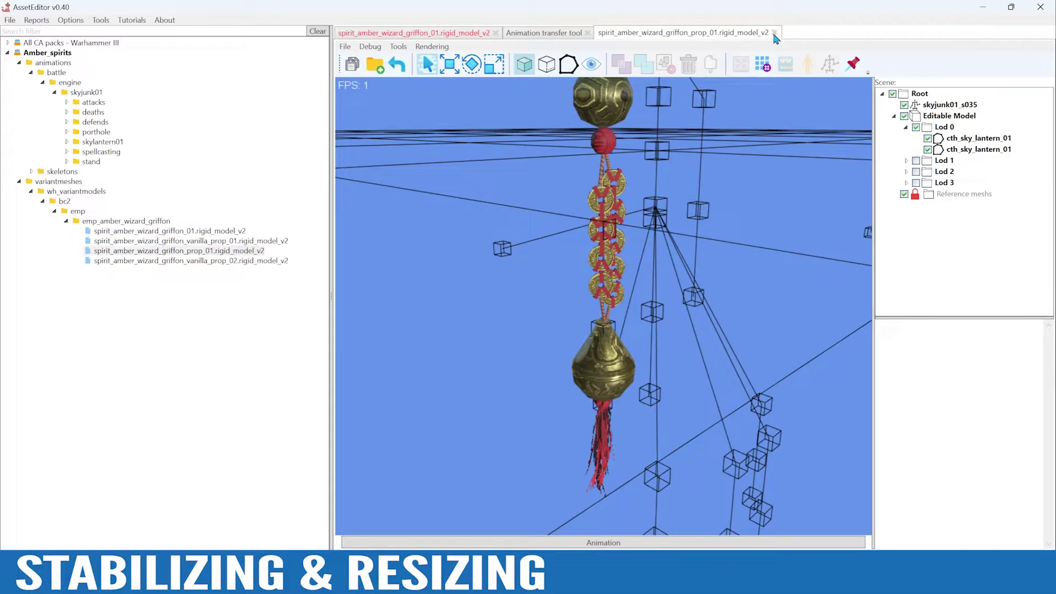
left_click(775, 34)
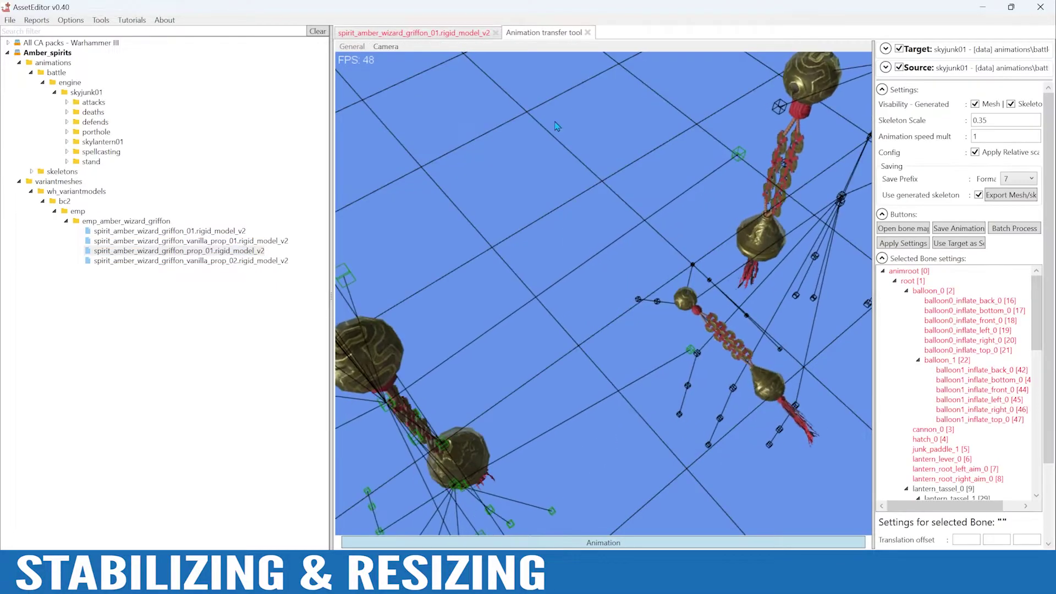
left_click(180, 252)
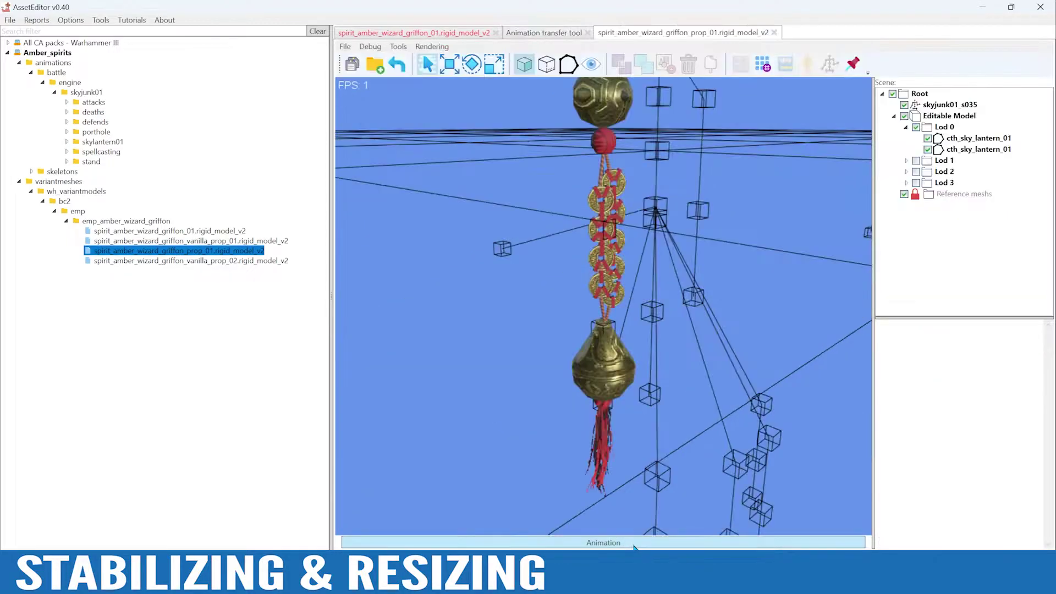
left_click(726, 453)
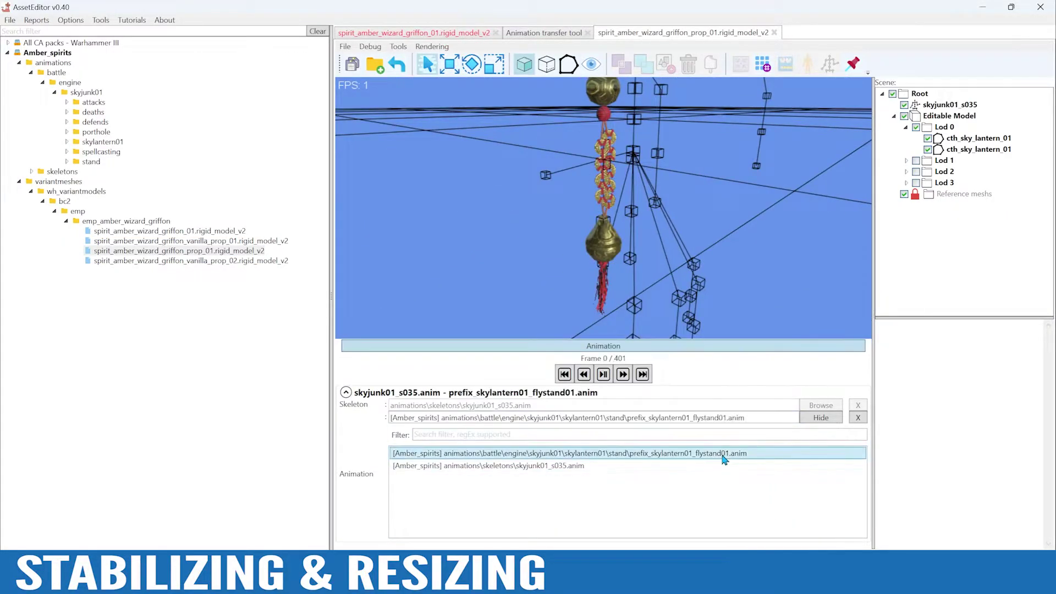
- Examine the animated prop's swing and position from several angles, and return to the animation transfer tool
left_click_drag(795, 197, 701, 252, "alt")
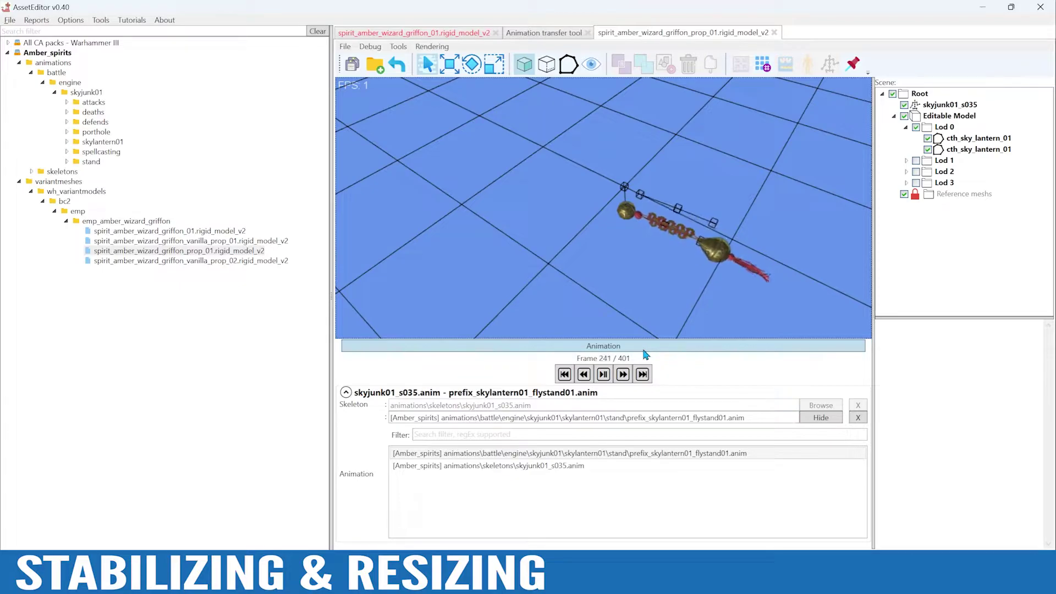
left_click(521, 349)
left_click_drag(573, 372, 626, 337, "alt")
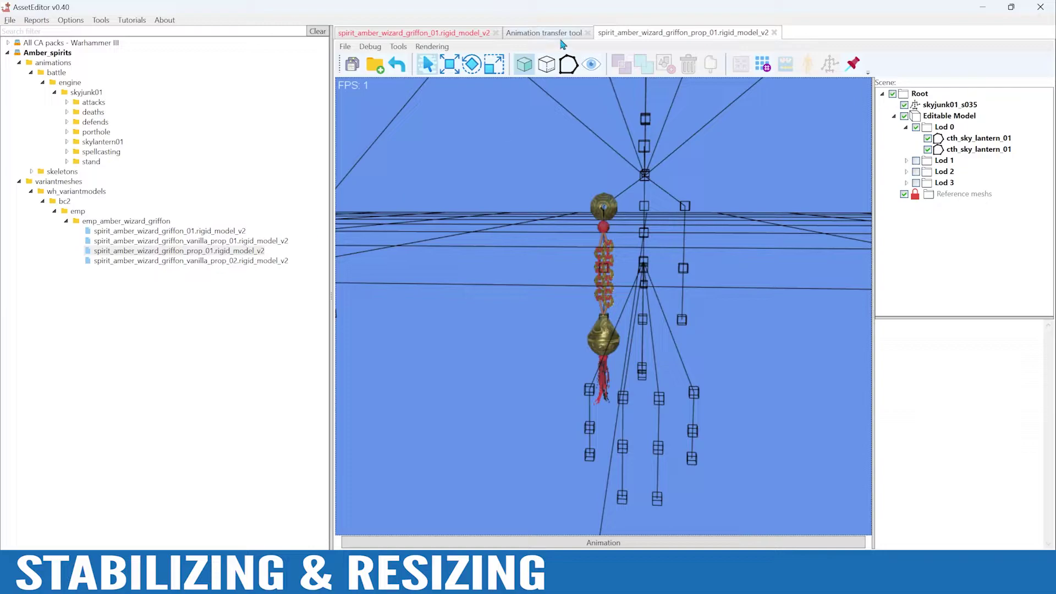
left_click(533, 33)
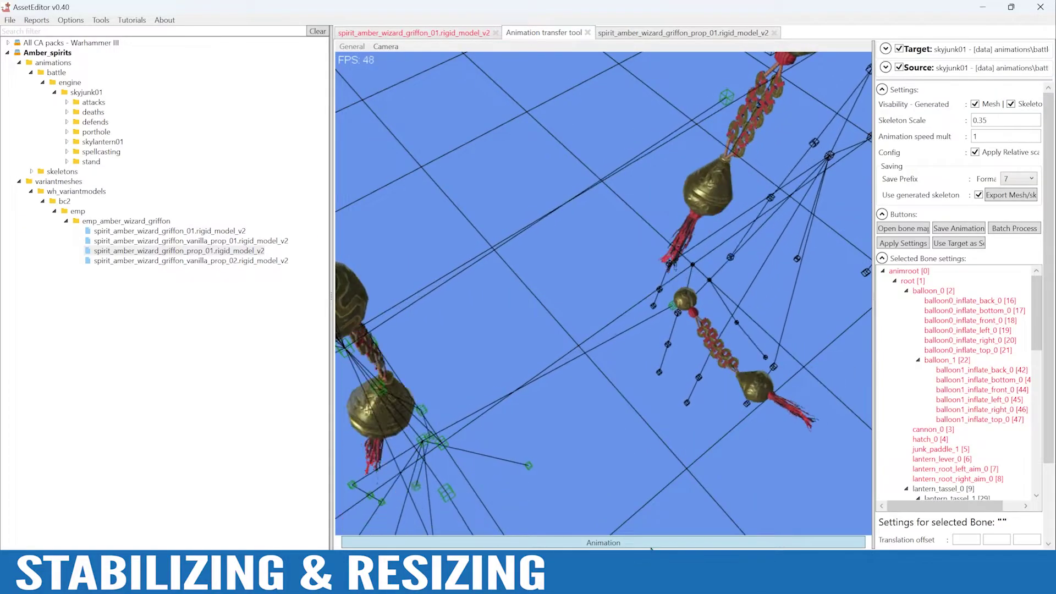
- Set the animation transfer target's mesh to spirit_amber_wizard_griffon_vanilla_prop_02.rigid_model_v2 from the Amber_spirits pack
left_click_drag(716, 409, 869, 292, "alt")
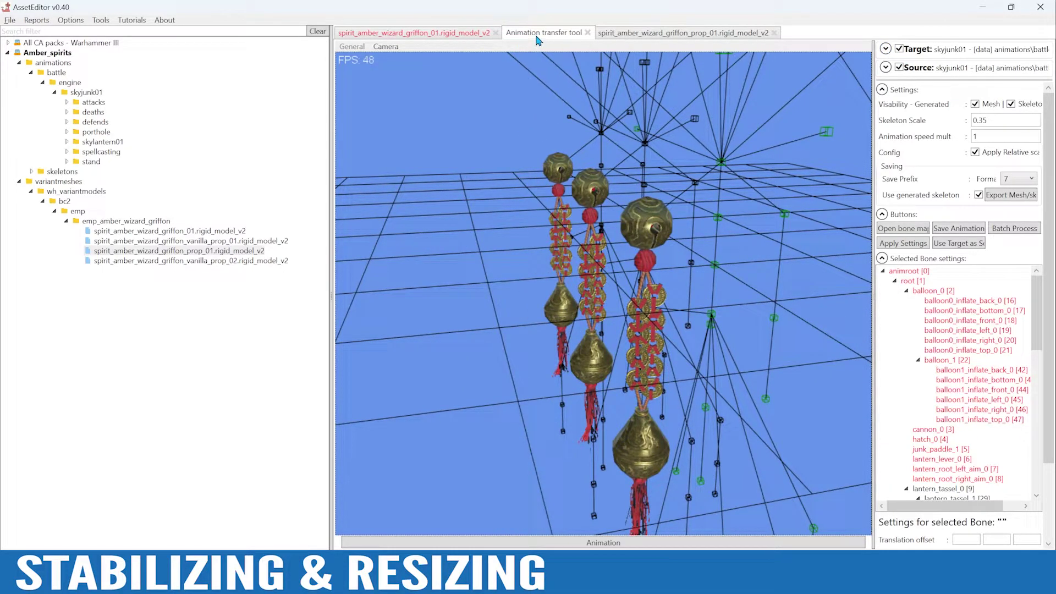
left_click(886, 49)
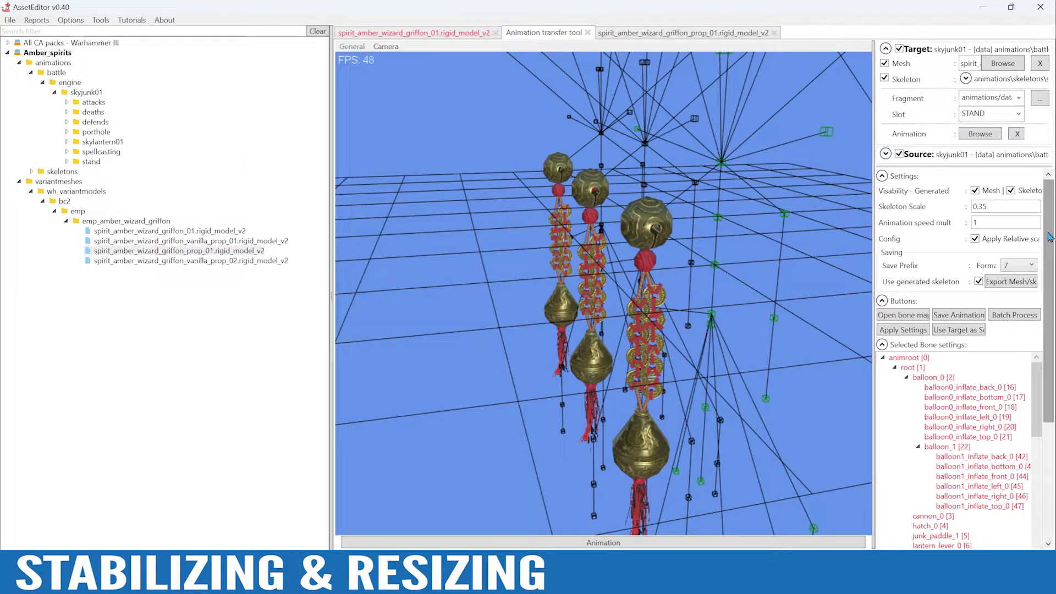
left_click_drag(873, 130, 700, 130)
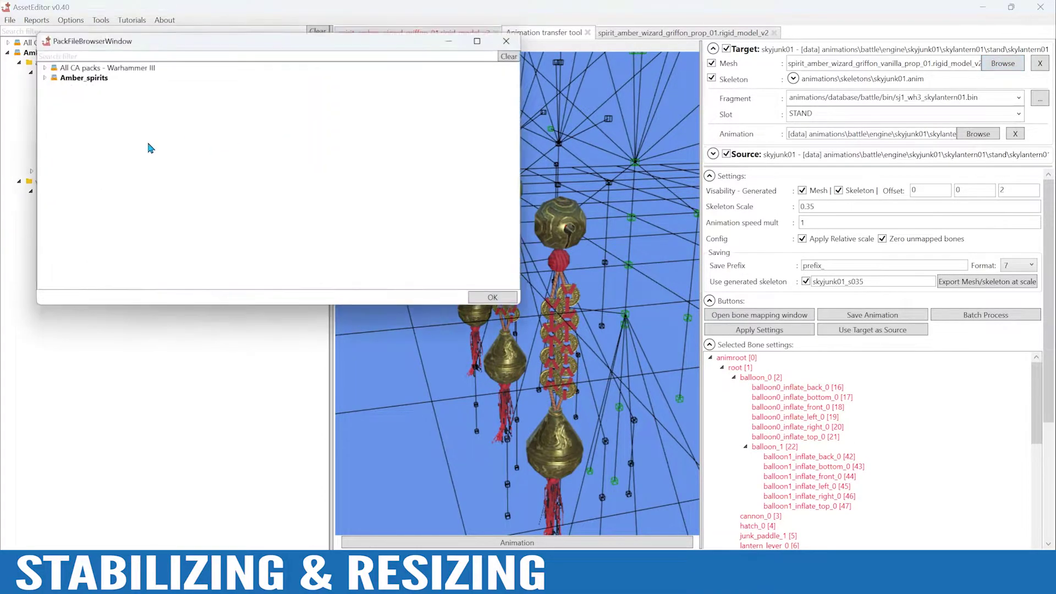
double_click(103, 88)
double_click(105, 97)
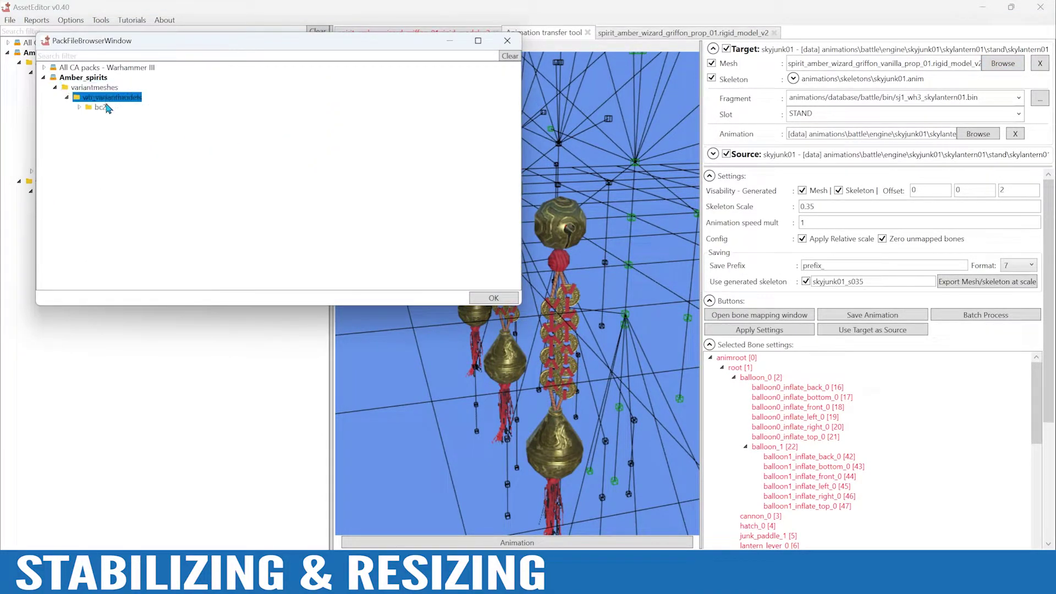
double_click(145, 129)
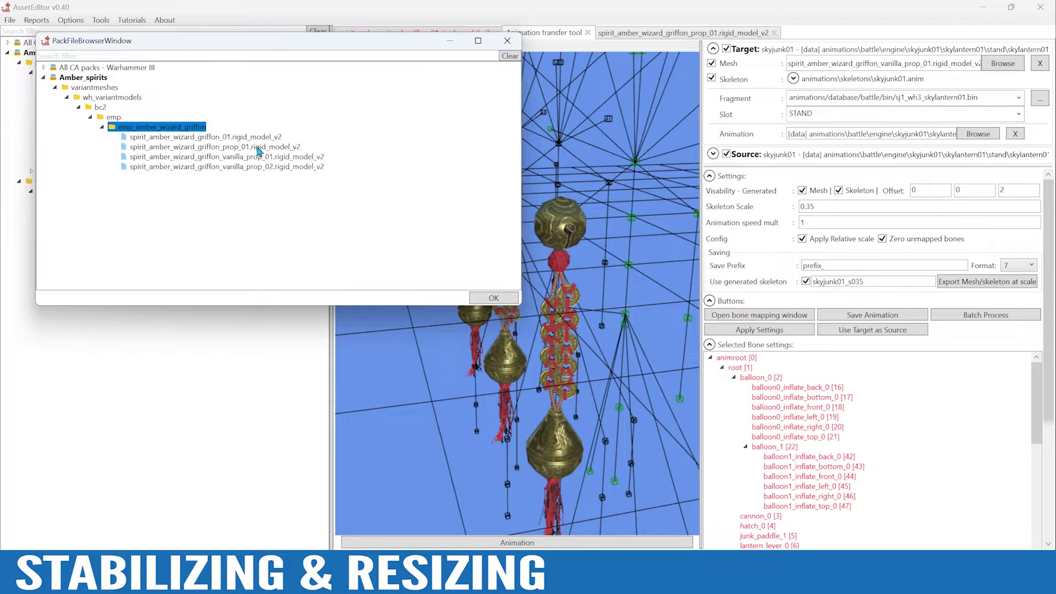
left_click(262, 167)
left_click(484, 297)
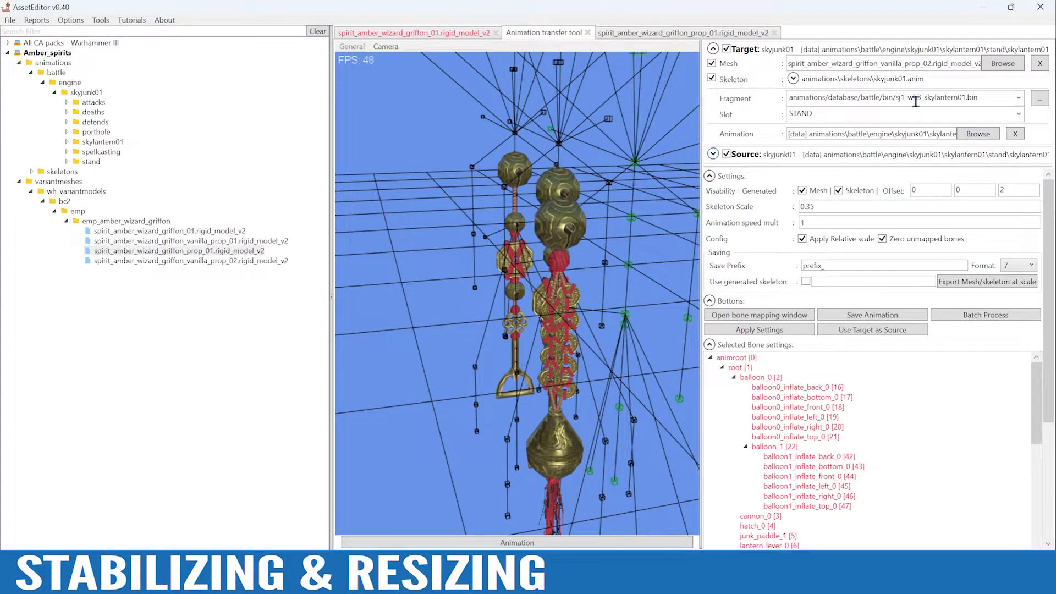
- Use the transfer target as the source as well, and check the resulting prop models in the viewport
left_click(713, 154)
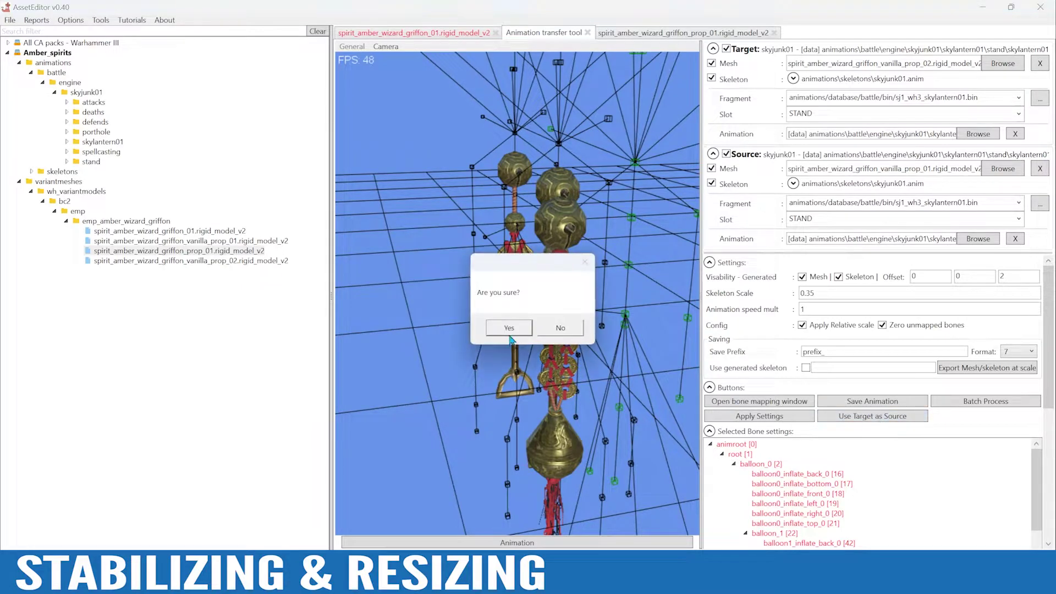
left_click(508, 329)
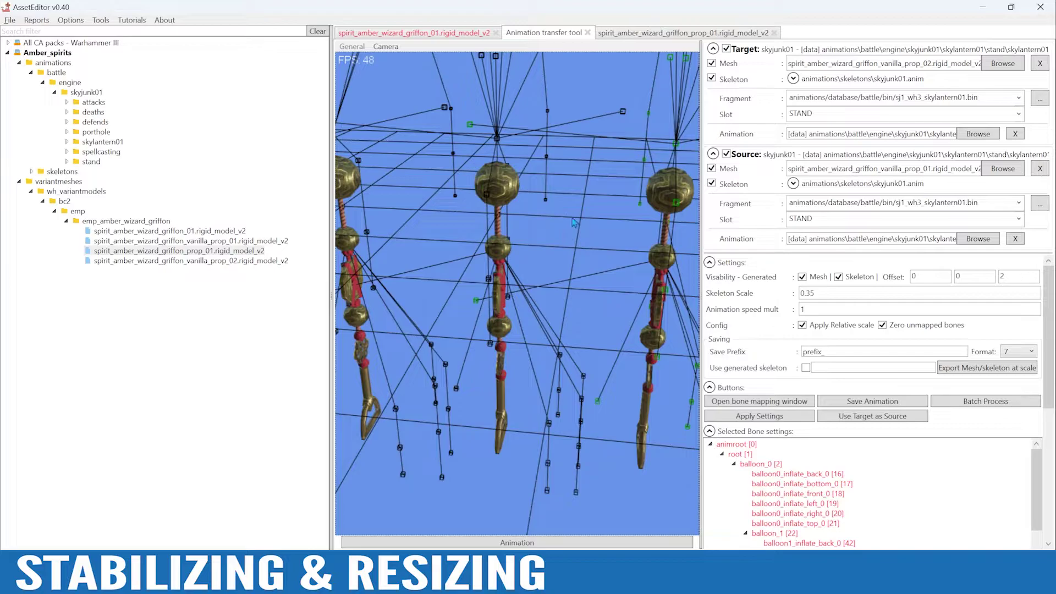
left_click_drag(603, 322, 551, 293, "alt")
left_click_drag(654, 412, 571, 441, "alt")
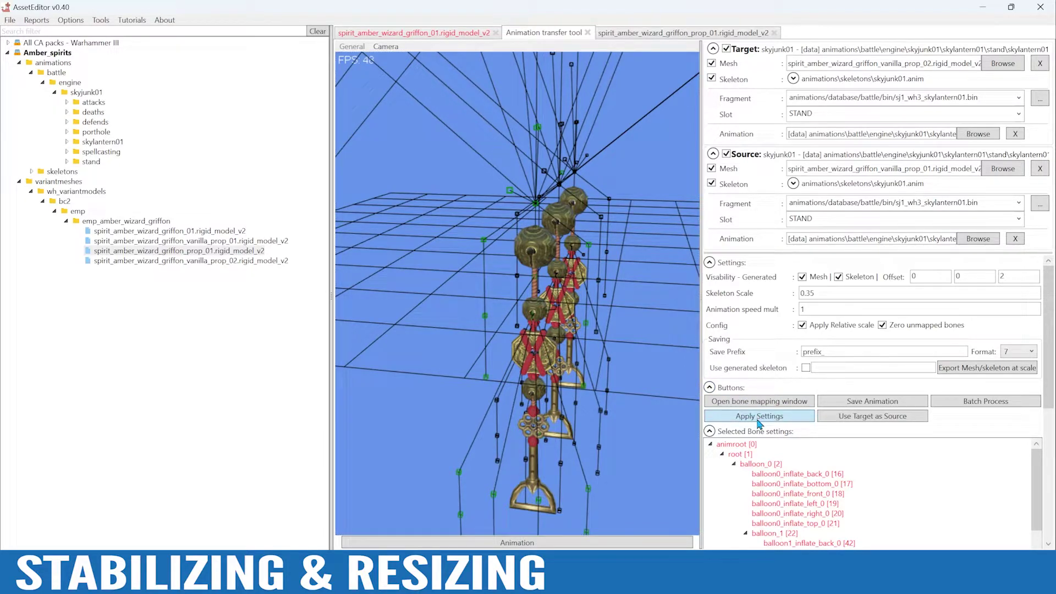
- Export the mesh and skeleton at the 0.35 scale, replacing the existing skyjunk01_s035 skeleton files
left_click(967, 374)
left_click(529, 335)
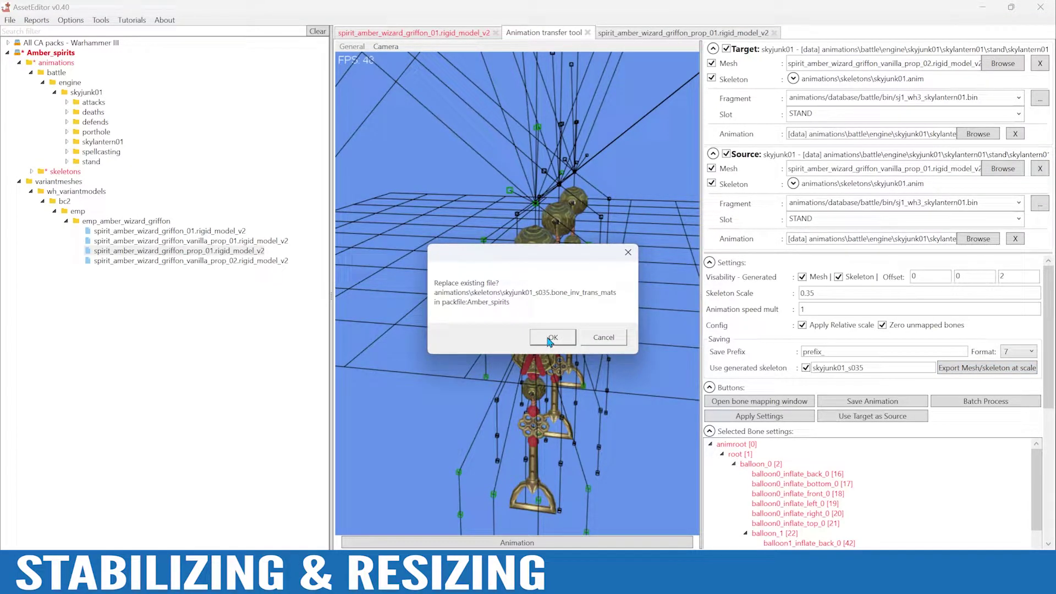
left_click(548, 339)
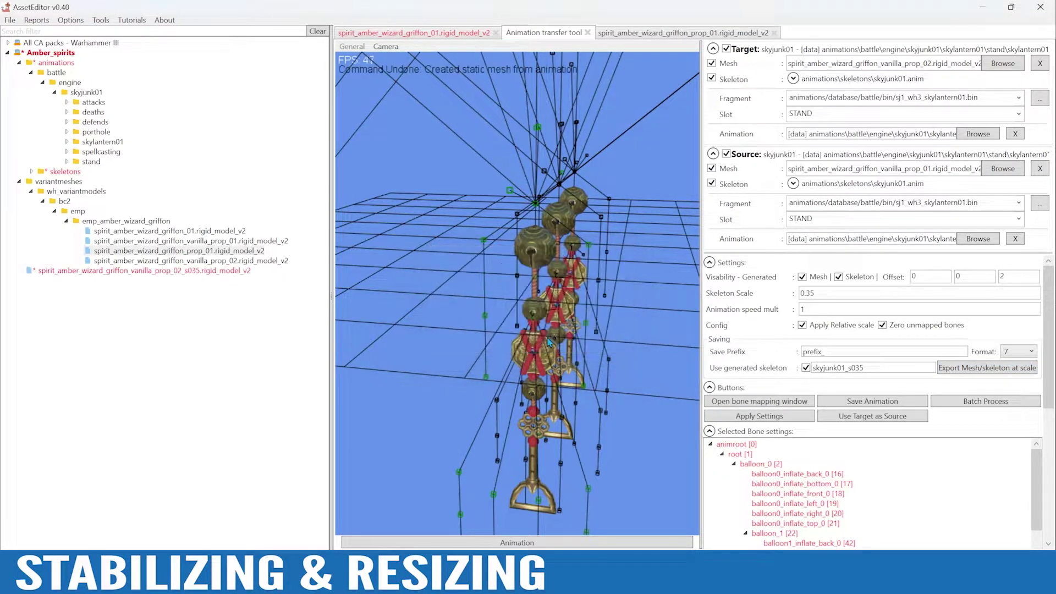
- Move the exported vanilla_prop_02_s035 model into the emp_amber_wizard_griffon folder and rename it spirit_amber_wizard_griffon_prop_02.rigid_model_v2
left_click(168, 271)
right_click(190, 271)
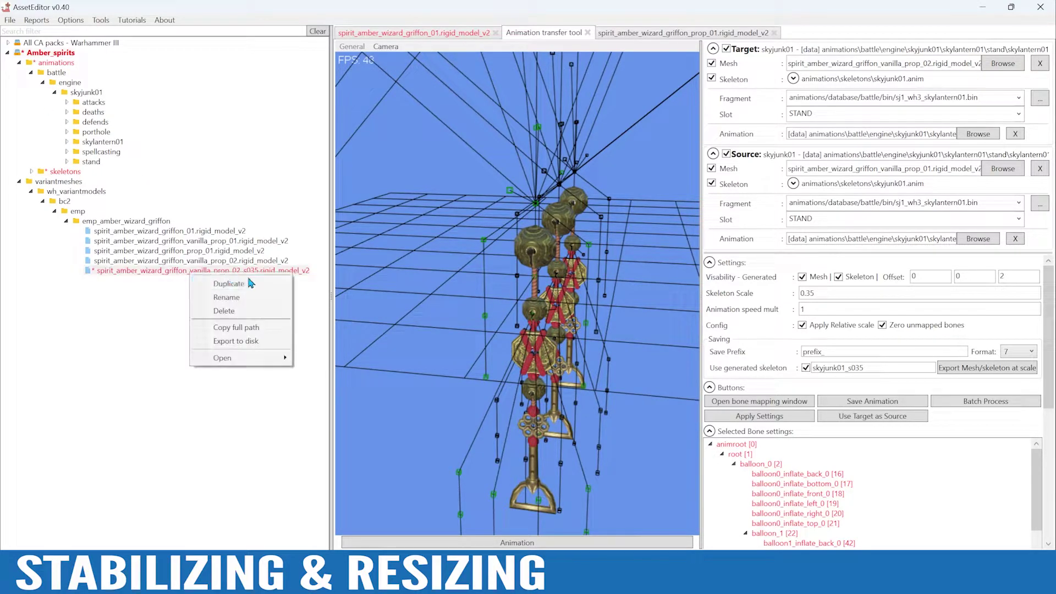
left_click(258, 298)
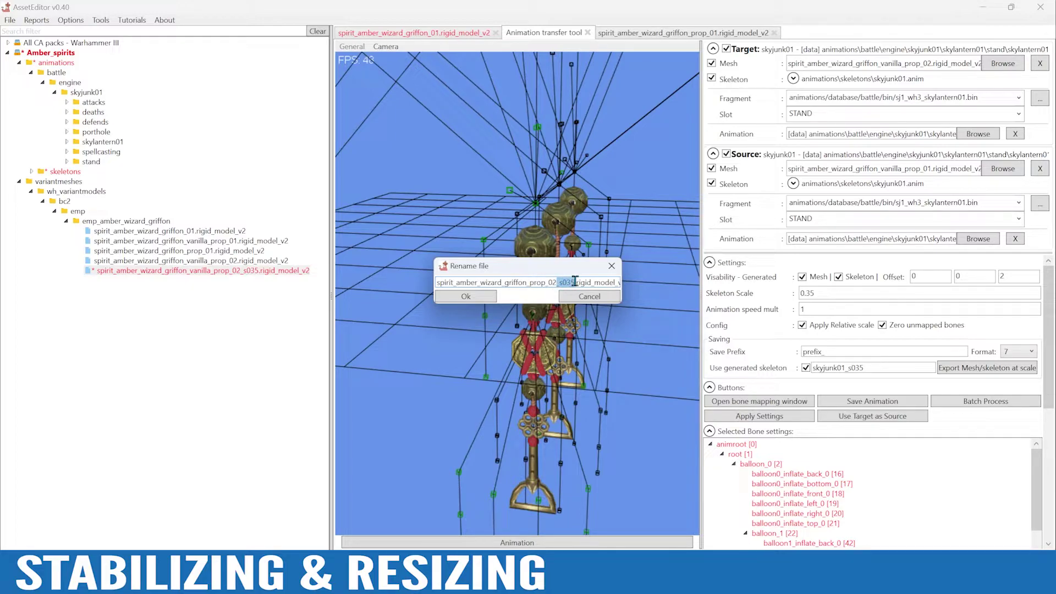
left_click(469, 297)
- Save the Amber_spirits pack with the renamed prop model
left_click(52, 53)
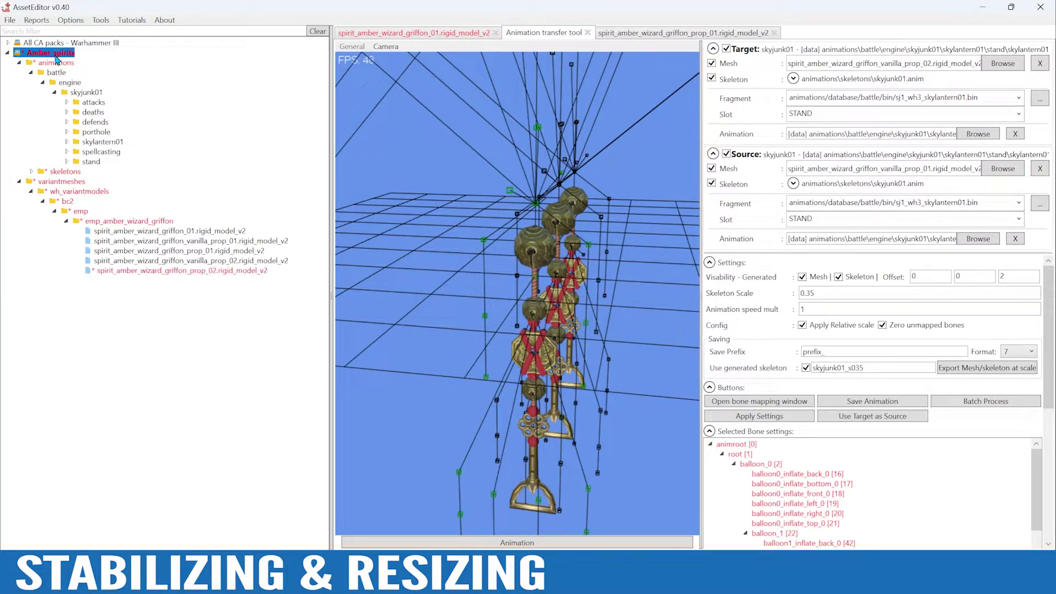
right_click(56, 53)
left_click(115, 124)
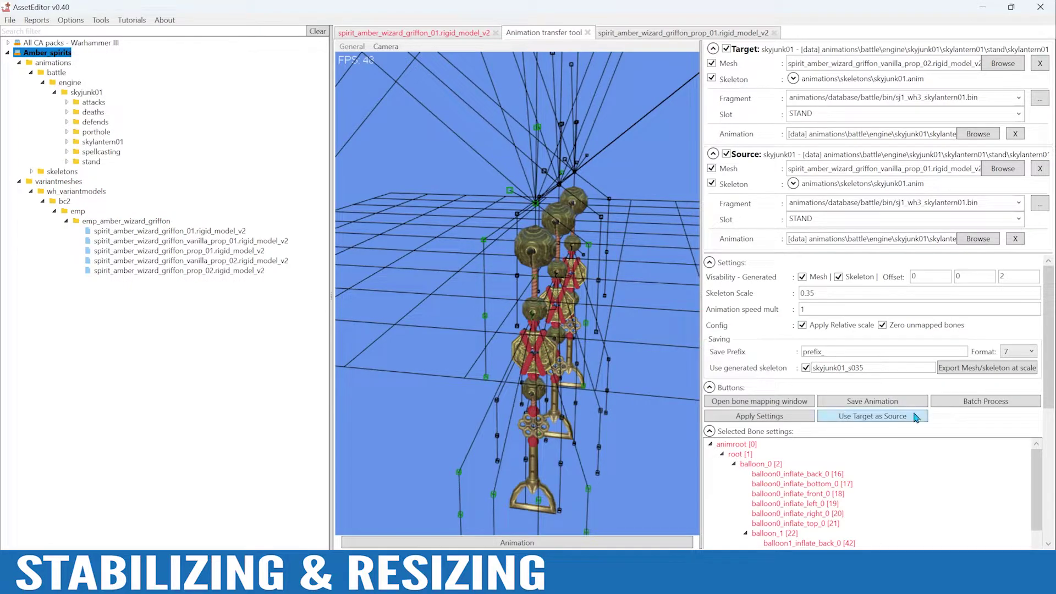
- Open spirit_amber_wizard_griffon_prop_02.rigid_model_v2 and preview it with the prefix_skylantern01_flystand01.anim animation
left_click(210, 271)
double_click(210, 271)
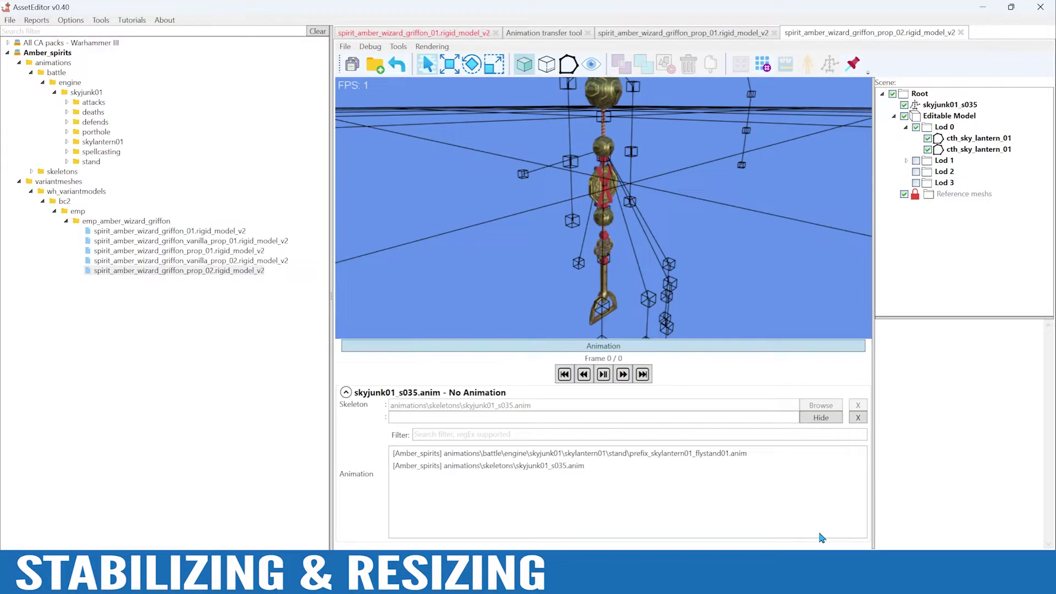
left_click(731, 454)
scroll(682, 266, "down", 3)
left_click_drag(682, 266, 710, 290, "alt")
scroll(673, 267, "down", 1)
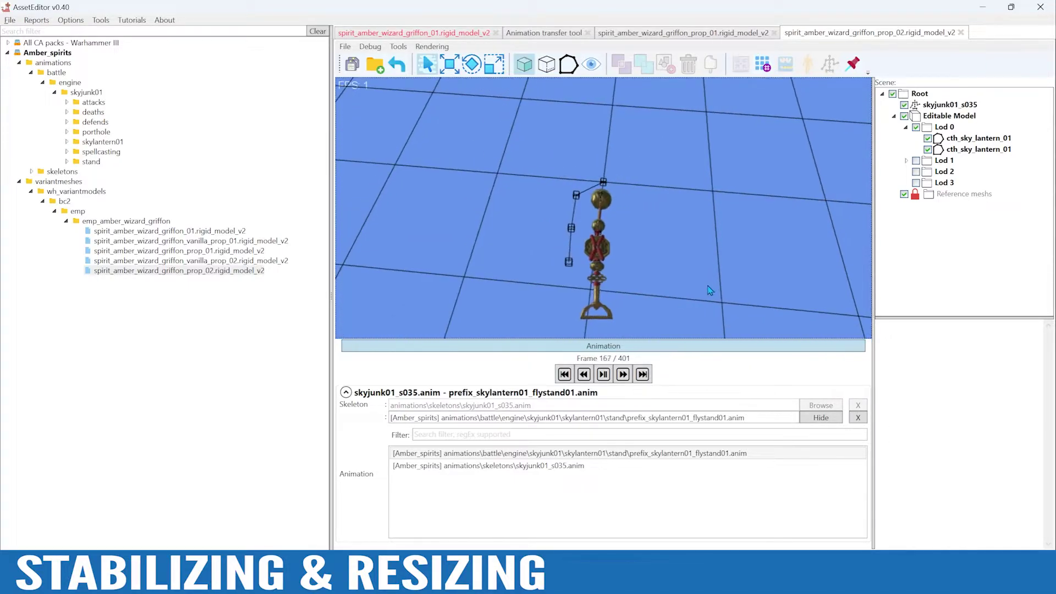
- Close the prop_02 and prop_01 models and open the Super view tool
left_click(960, 33)
left_click(775, 33)
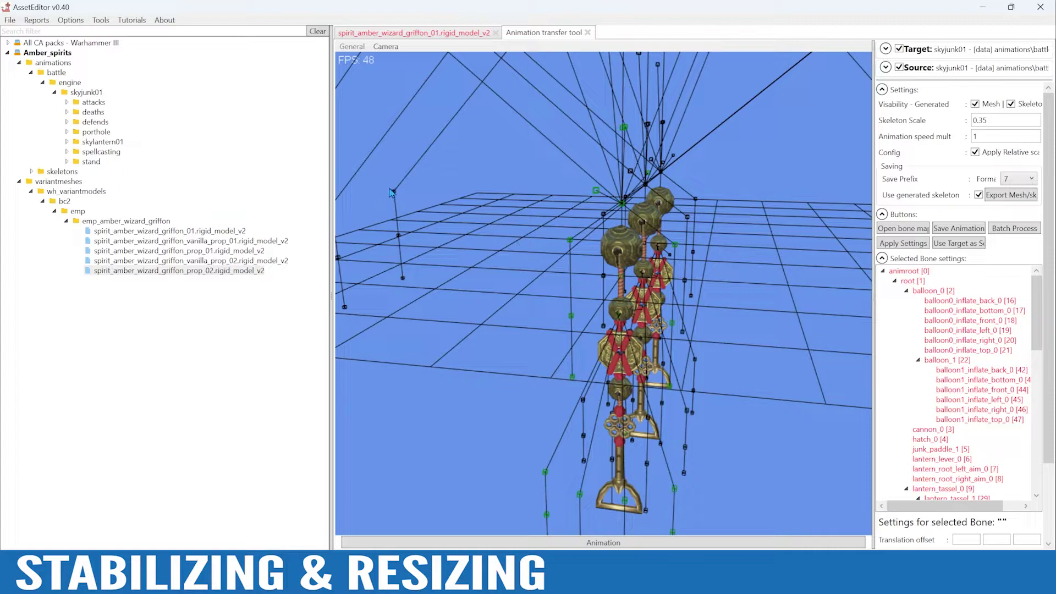
left_click(101, 20)
left_click(159, 71)
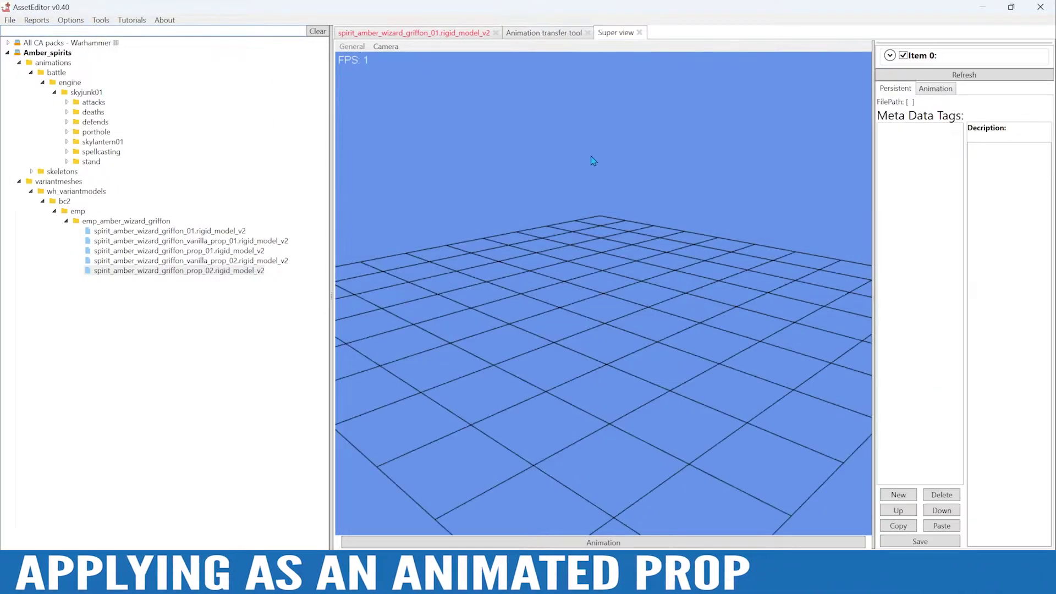
- Delete both cth_sky_lantern_01 meshes from Lod 0 of spirit_amber_wizard_griffon_01.rigid_model_v2
left_click(398, 35)
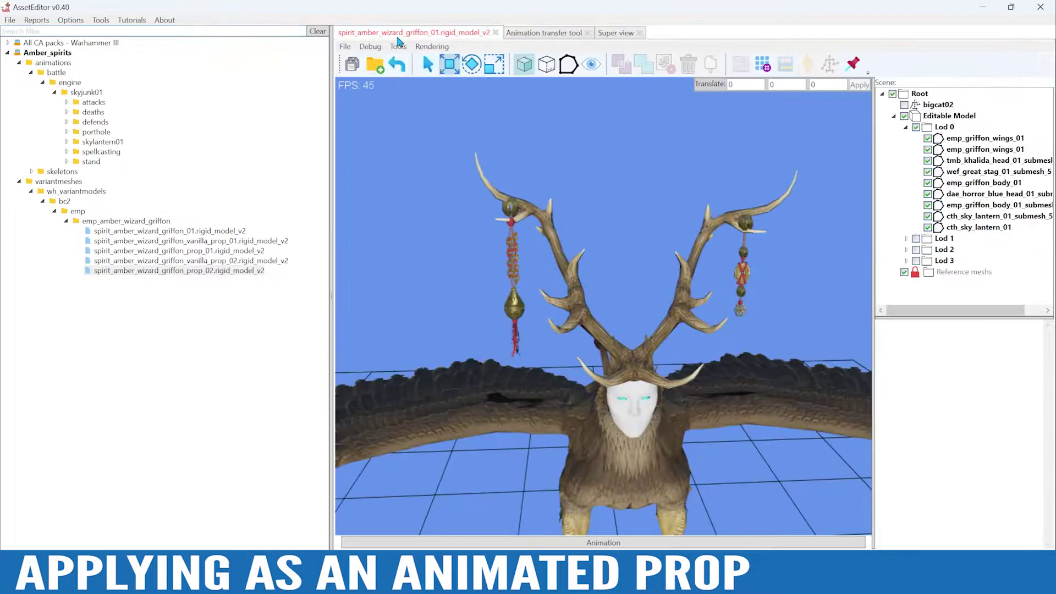
left_click(512, 273)
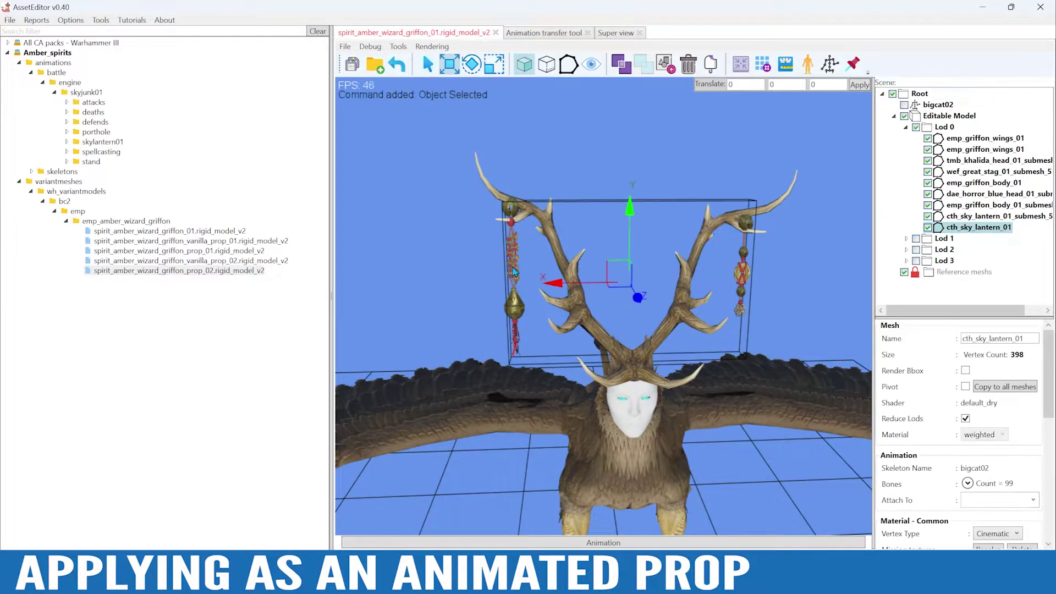
key("Delete")
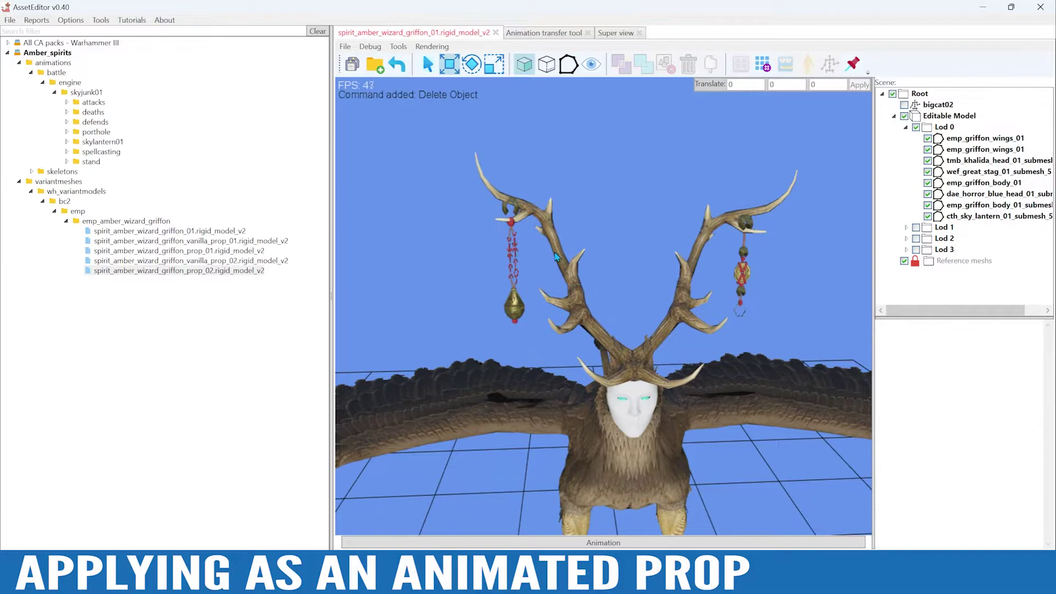
left_click(523, 316)
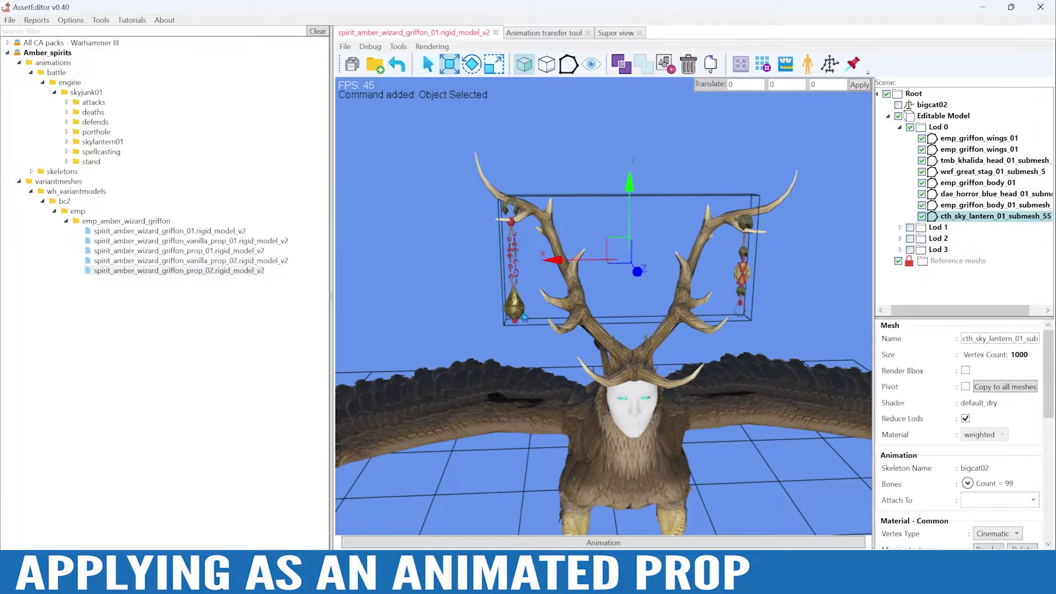
key("Delete")
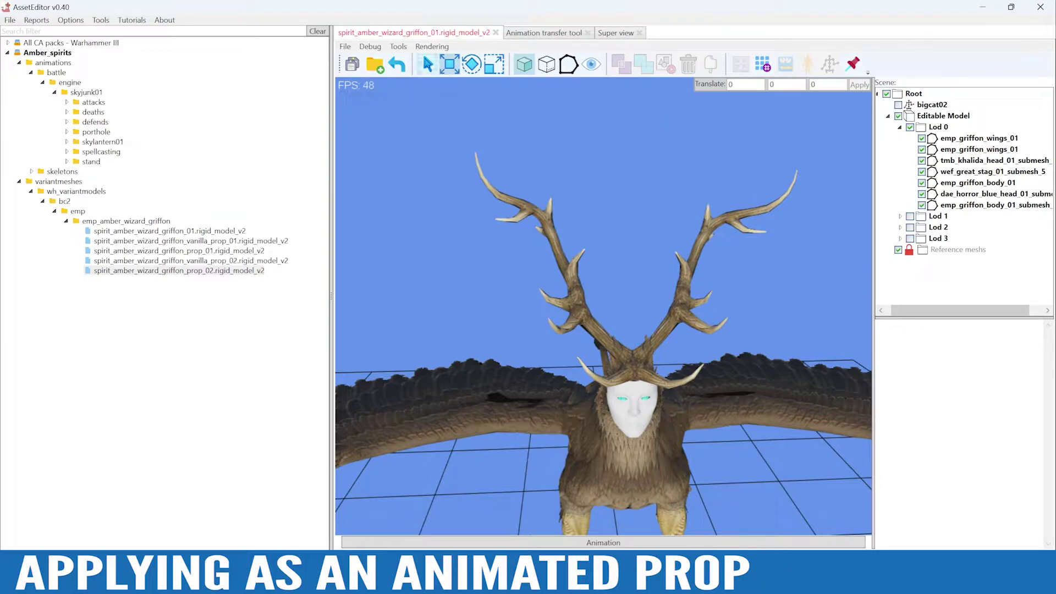
- Copy the griffon model's Lod 0 to every lod slot
left_click(398, 46)
left_click(460, 142)
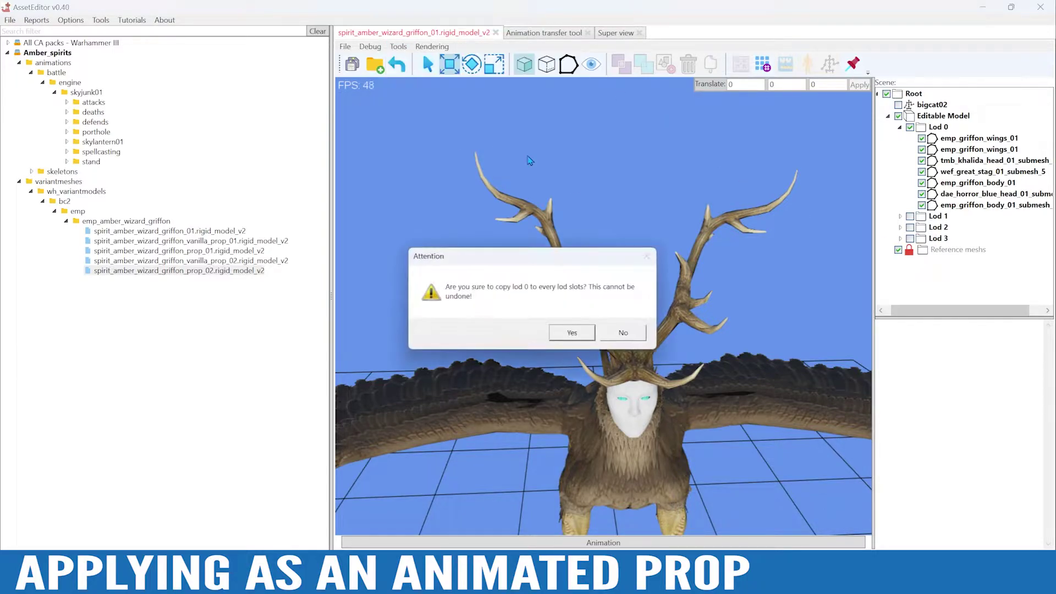
left_click(572, 332)
scroll(664, 229, "down", 3)
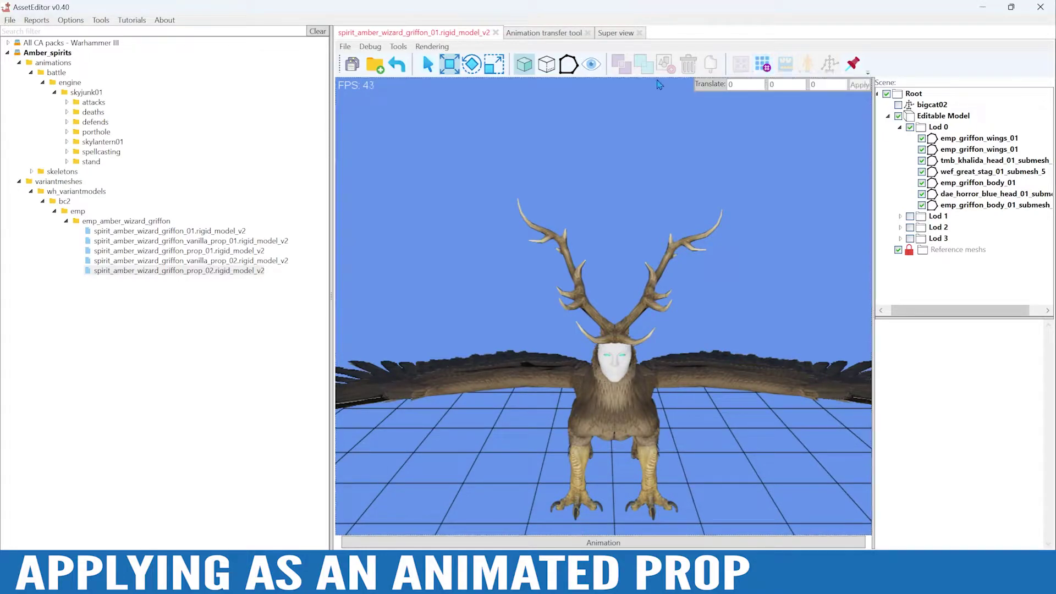
- Save the edited griffon model over its existing file and save the Amber_spirits pack
left_click(351, 65)
left_click(569, 340)
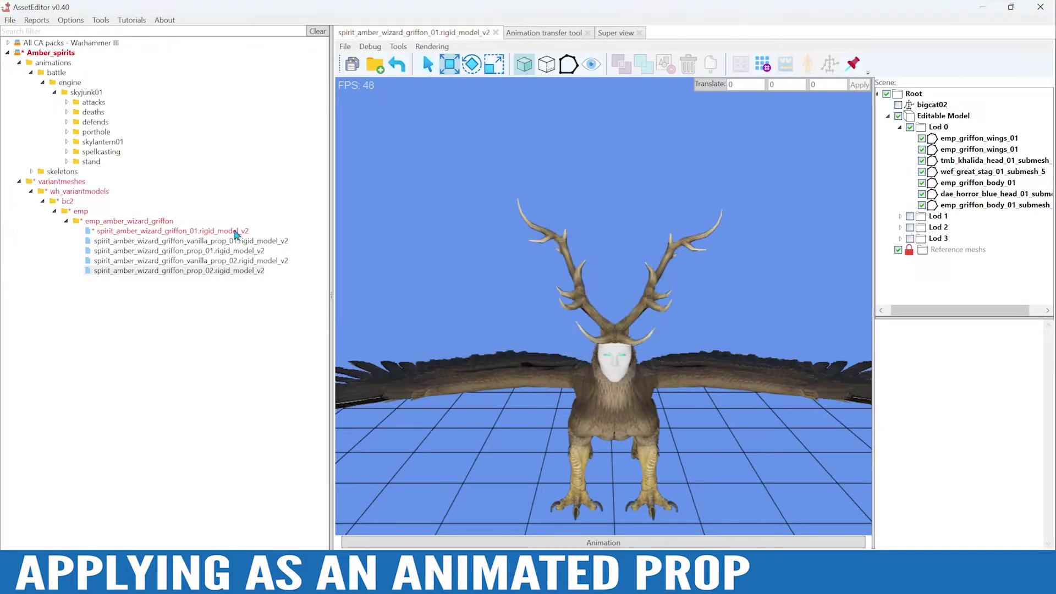
left_click(55, 53)
right_click(58, 54)
left_click(105, 124)
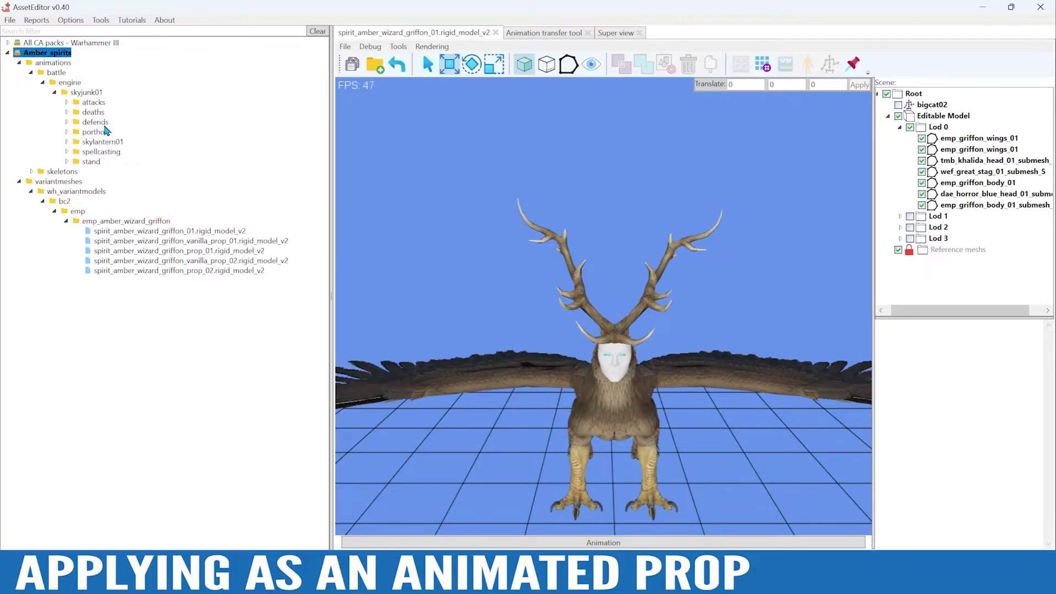
- Load spirit_amber_wizard_griffon_01.rigid_model_v2 from the Amber_spirits pack as the mesh of Item 0 in Super view
left_click(618, 34)
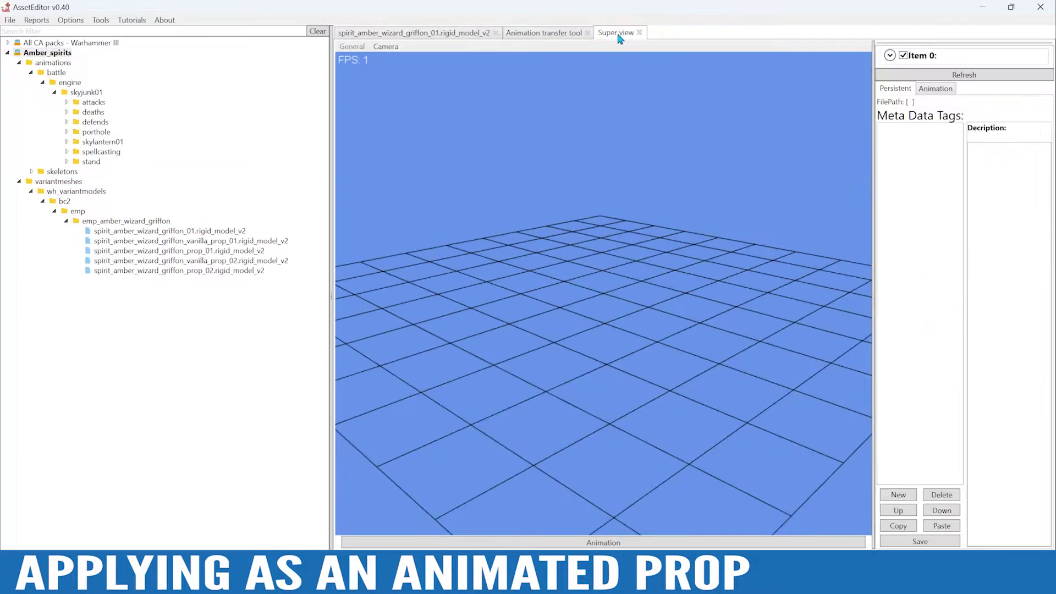
left_click(890, 55)
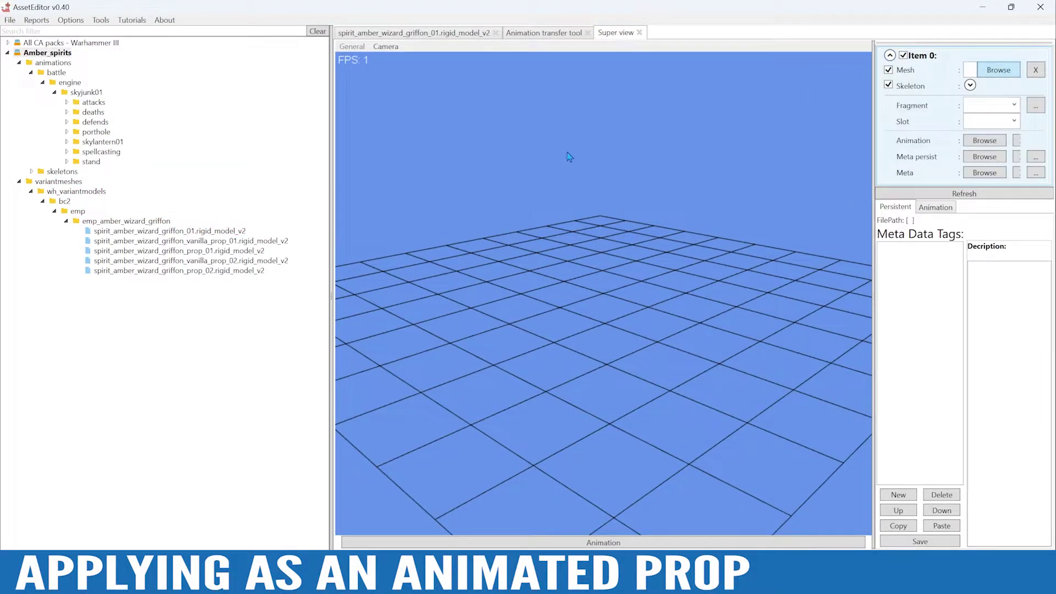
double_click(122, 119)
left_click(127, 130)
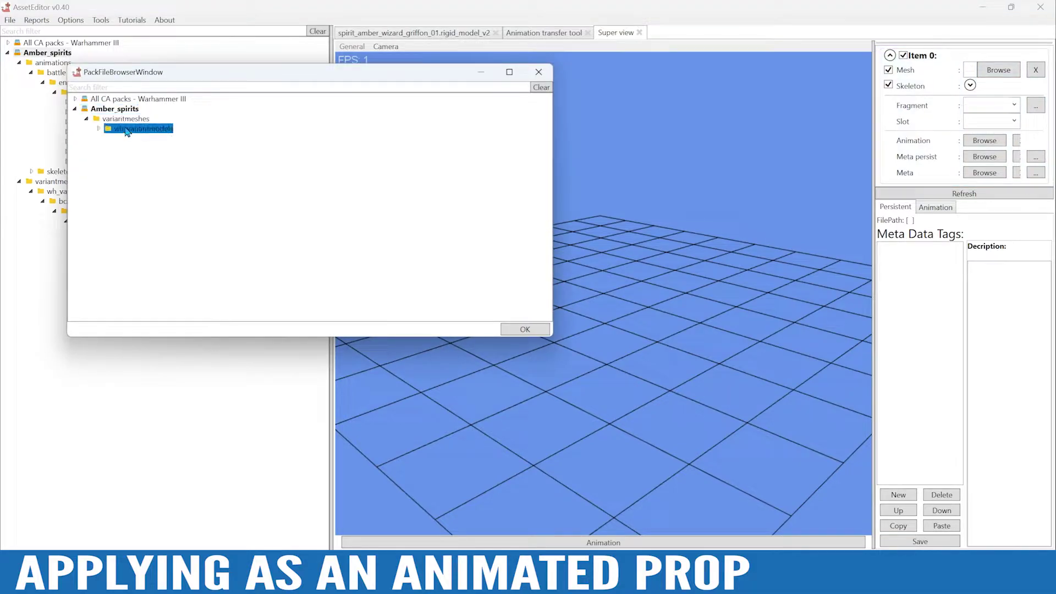
double_click(161, 159)
left_click(179, 168)
left_click(516, 333)
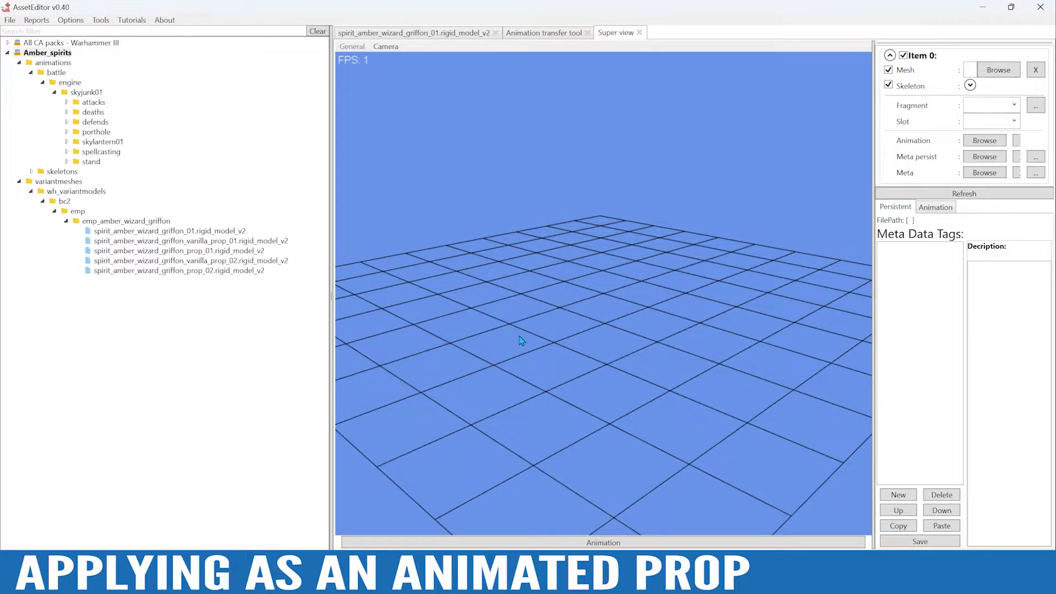
- Set Item 0's fragment to animations/database/battle/bin/bc2_griffon.bin and its slot to STAND, with the animation player shown
left_click(1013, 104)
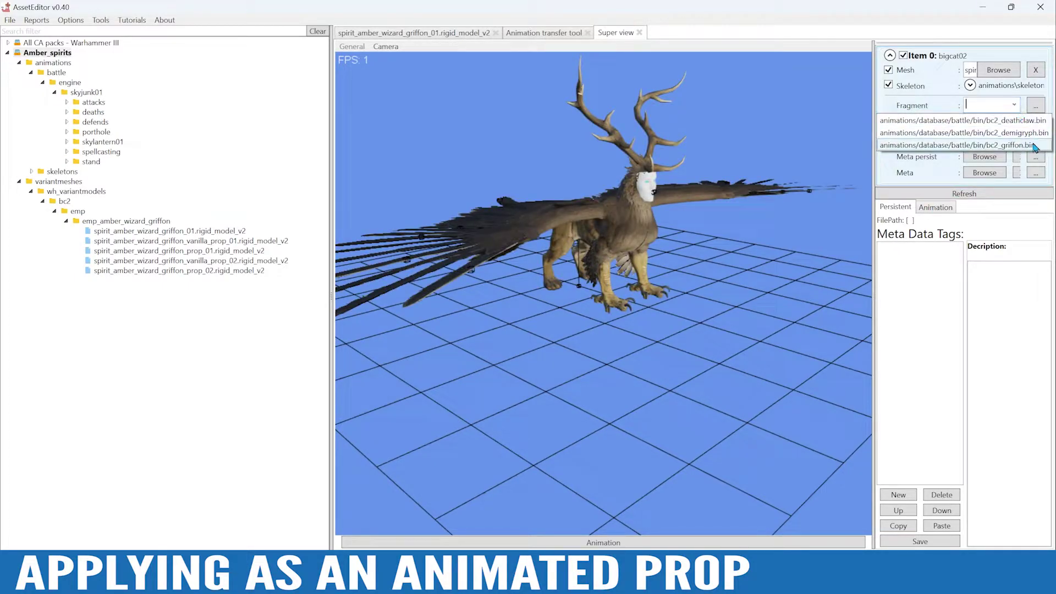
left_click(990, 145)
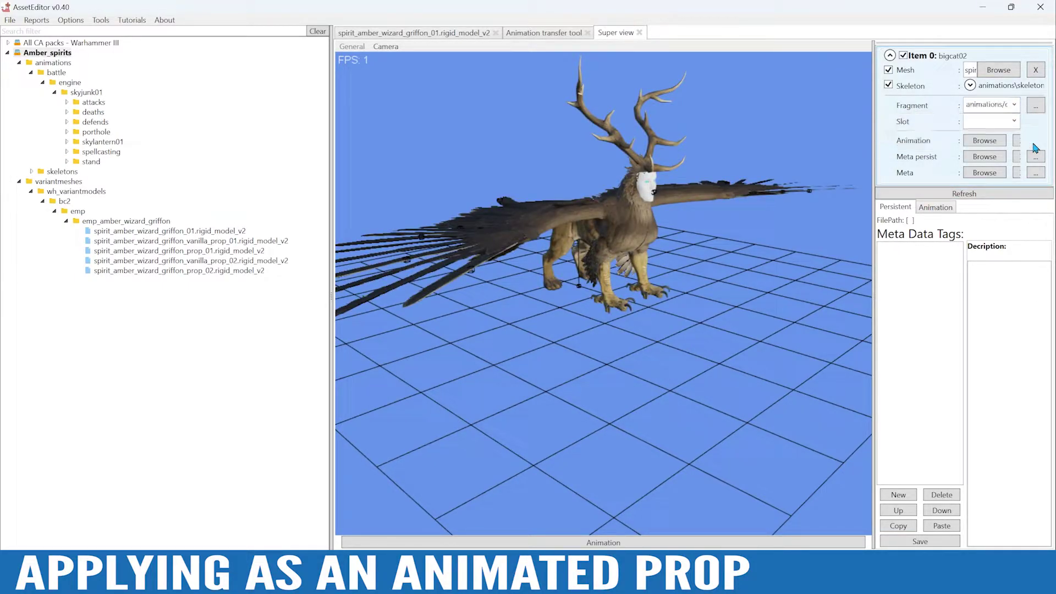
left_click(639, 542)
left_click(1013, 121)
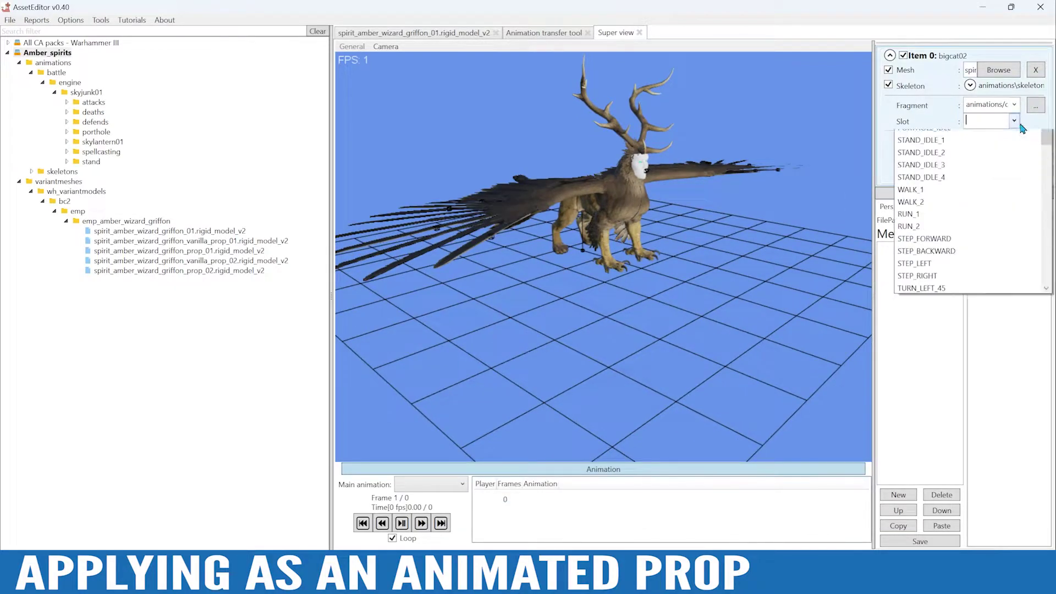
left_click(990, 143)
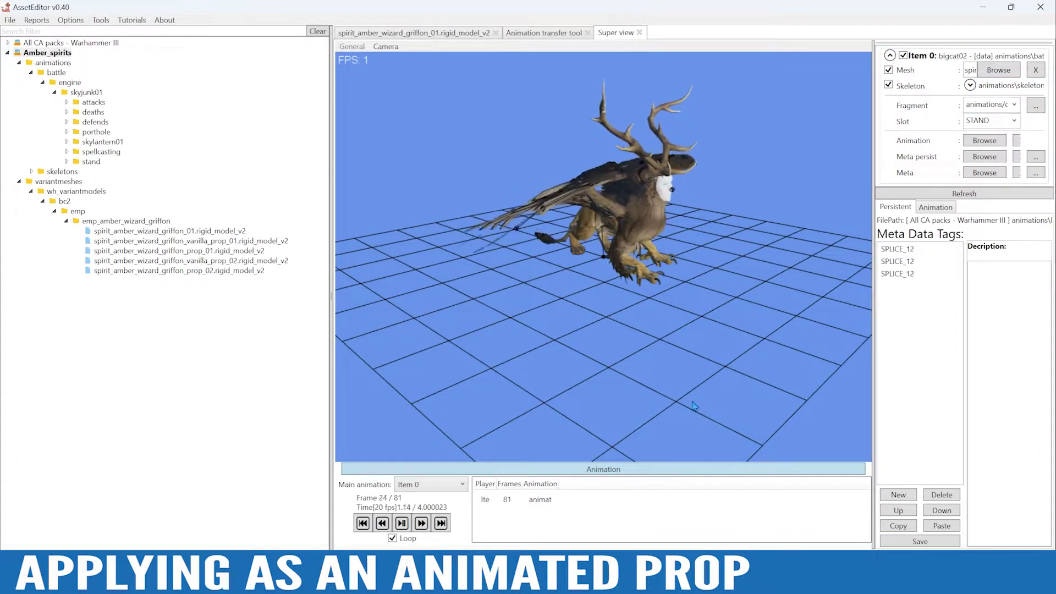
left_click_drag(649, 324, 721, 319)
scroll(718, 314, "up", 2)
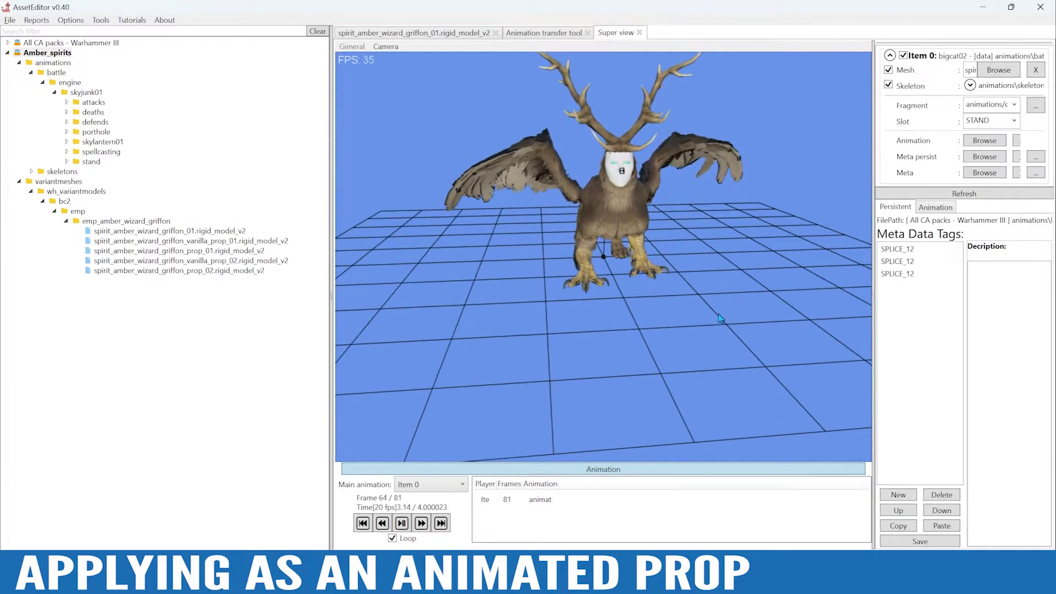
left_click(947, 211)
left_click(886, 208)
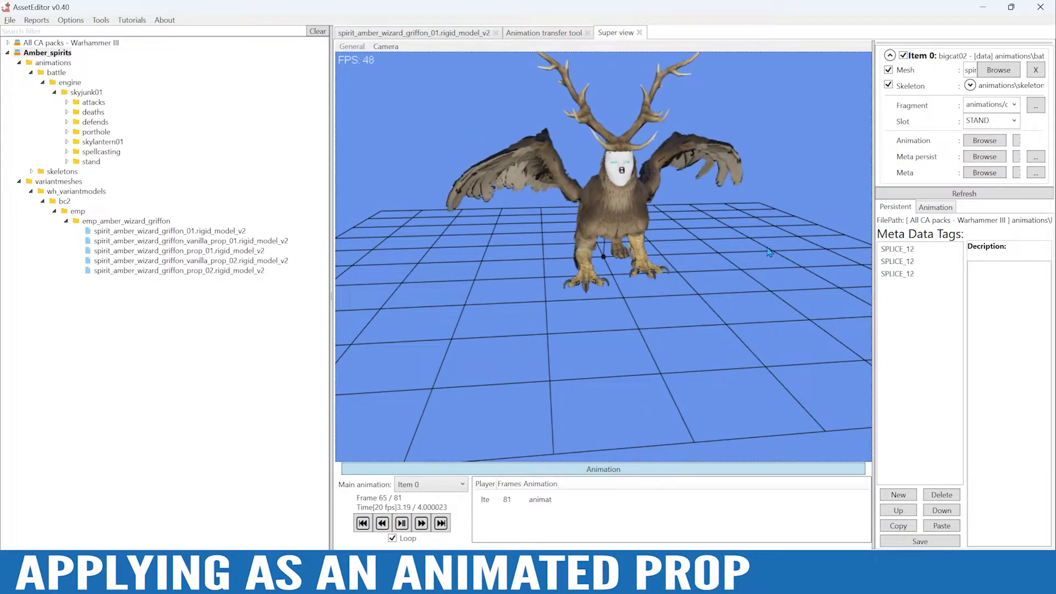
left_click(1014, 120)
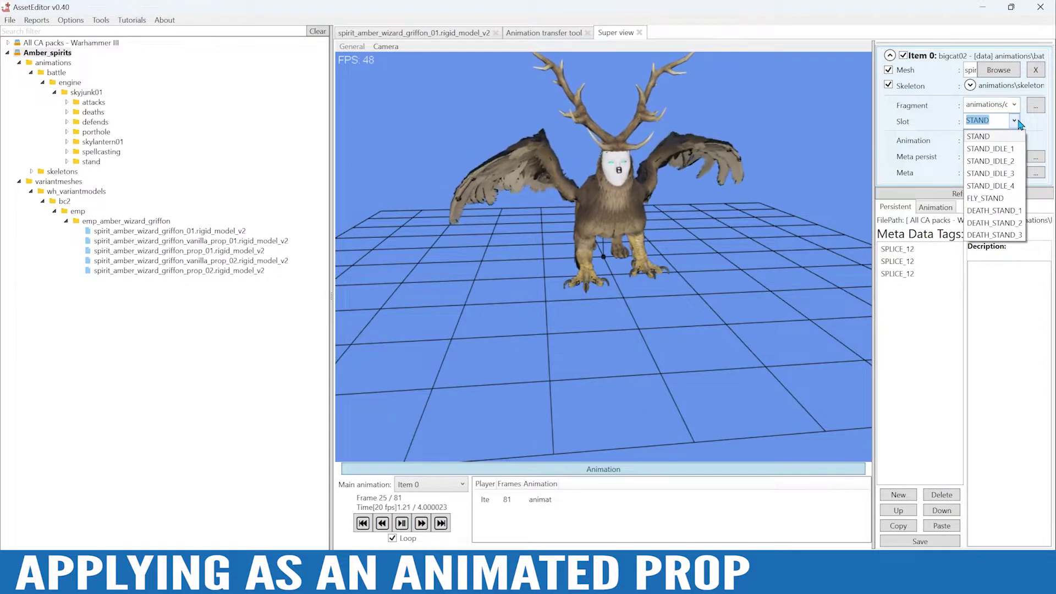
left_click(978, 136)
- Add an ANIMATED_PROP_14 tag to the griffon's persistent metadata and show its properties in full width
left_click_drag(874, 192, 759, 196)
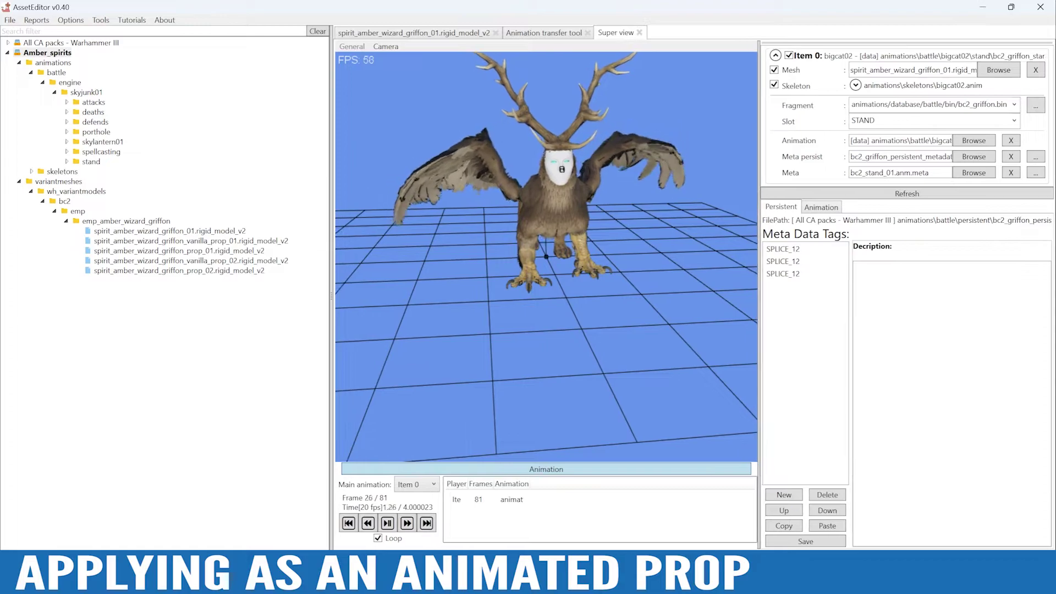
left_click_drag(634, 225, 633, 244, "alt")
right_click_drag(634, 244, 662, 347, "alt")
left_click_drag(662, 346, 660, 337, "alt")
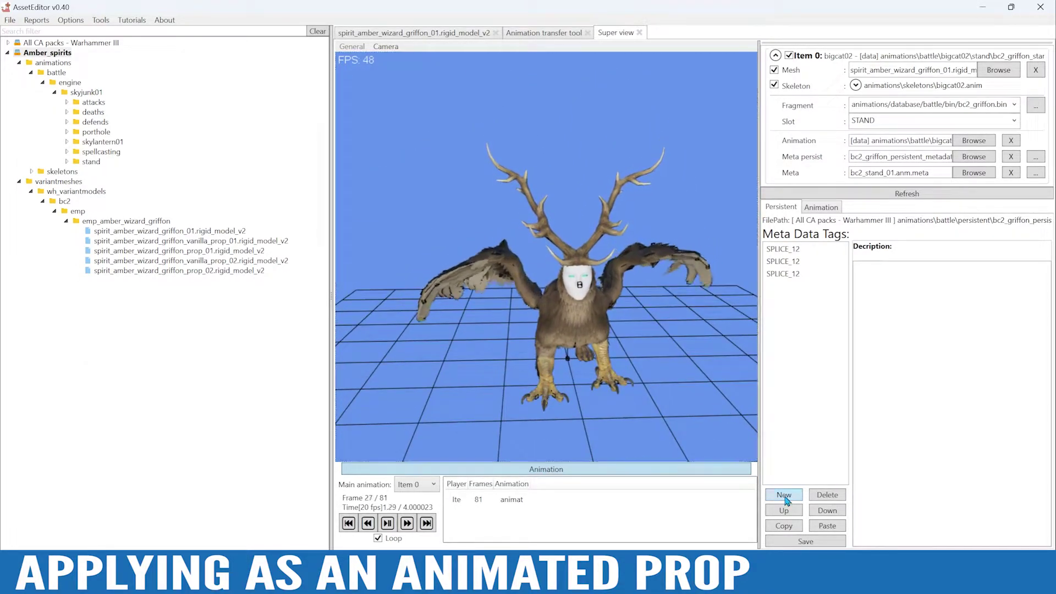
left_click(784, 494)
left_click(223, 191)
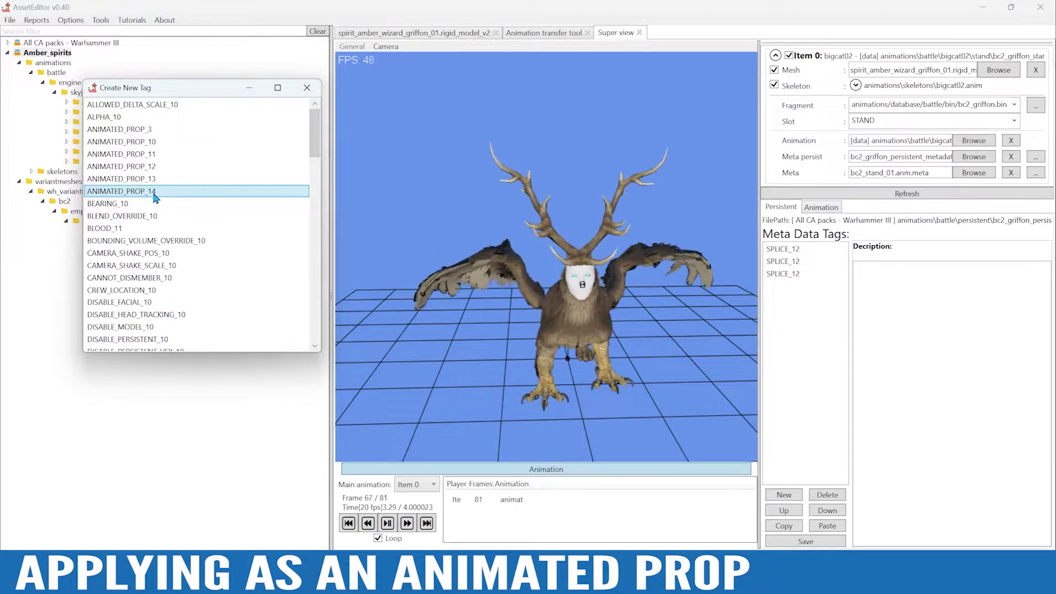
double_click(121, 191)
left_click(799, 286)
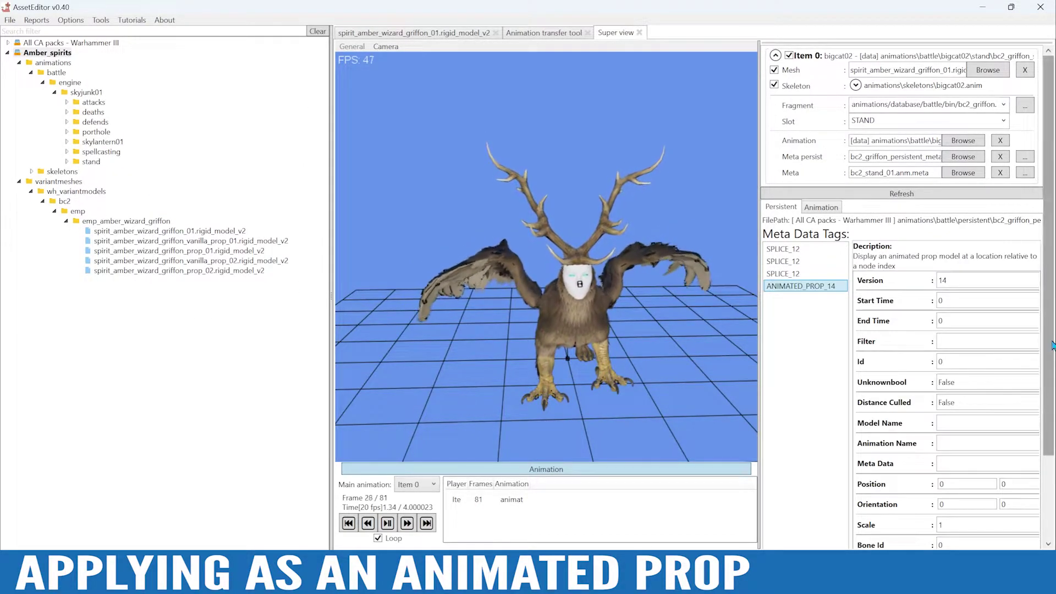
scroll(984, 396, "down", 4)
left_click_drag(759, 379, 553, 361)
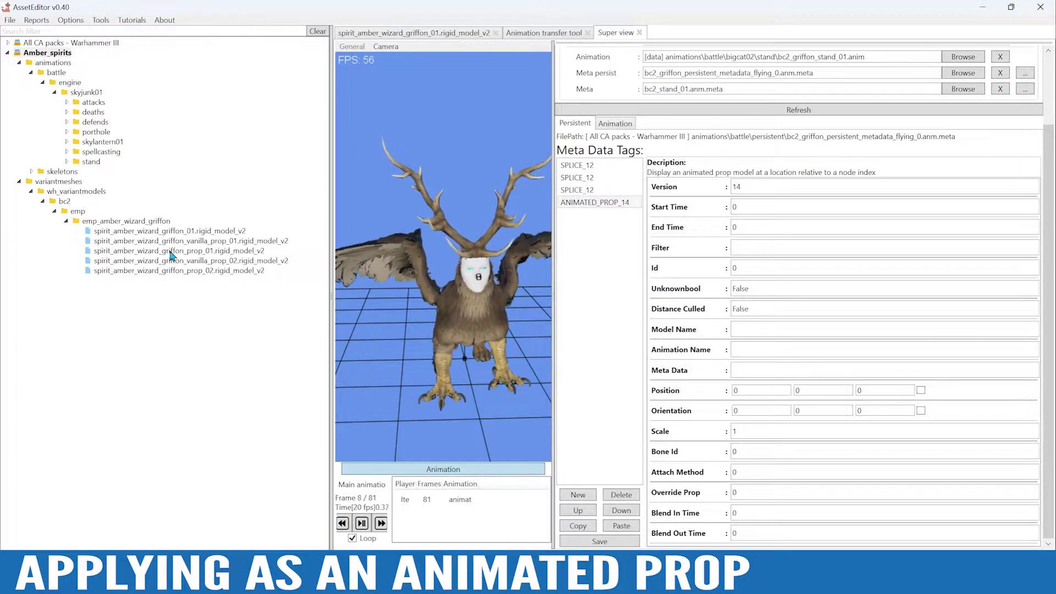
- Delete the vanilla_prop_01 and vanilla_prop_02 griffon models from the Amber_spirits pack
left_click(222, 245)
right_click(224, 245)
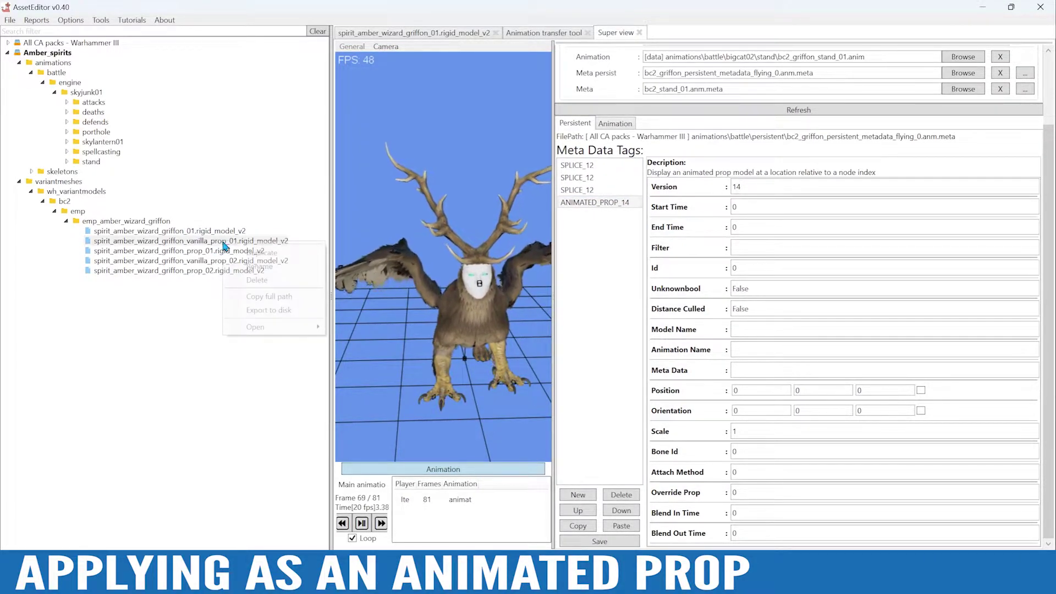
left_click(257, 279)
left_click(528, 329)
left_click(228, 251)
right_click(228, 251)
left_click(255, 288)
left_click(524, 327)
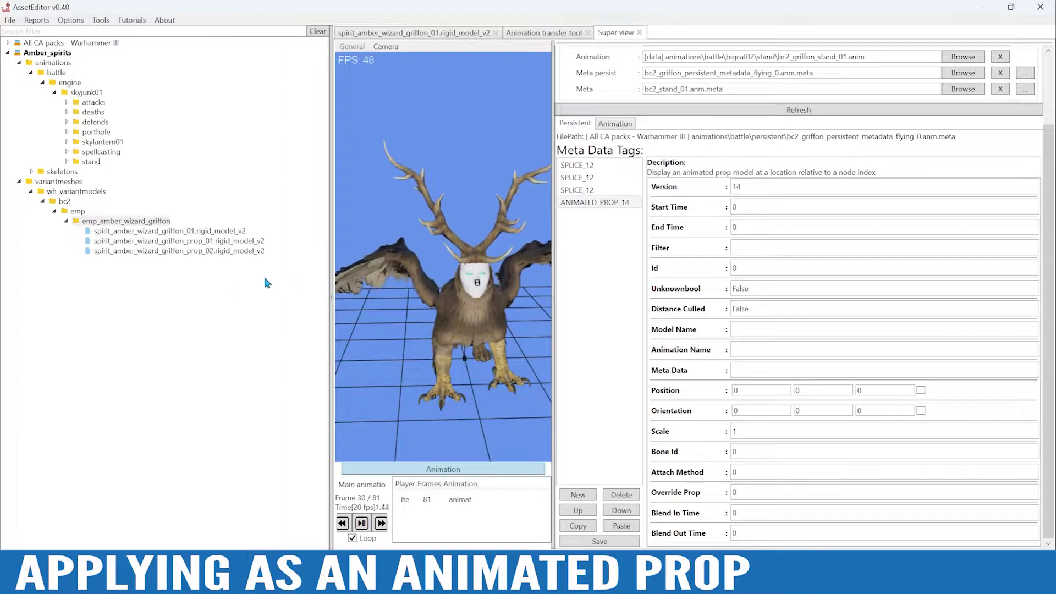
- Copy the full path of spirit_amber_wizard_griffon_prop_01.rigid_model_v2 into the Model Name of the ANIMATED_PROP_14 tag
left_click(242, 241)
right_click(242, 243)
left_click(303, 297)
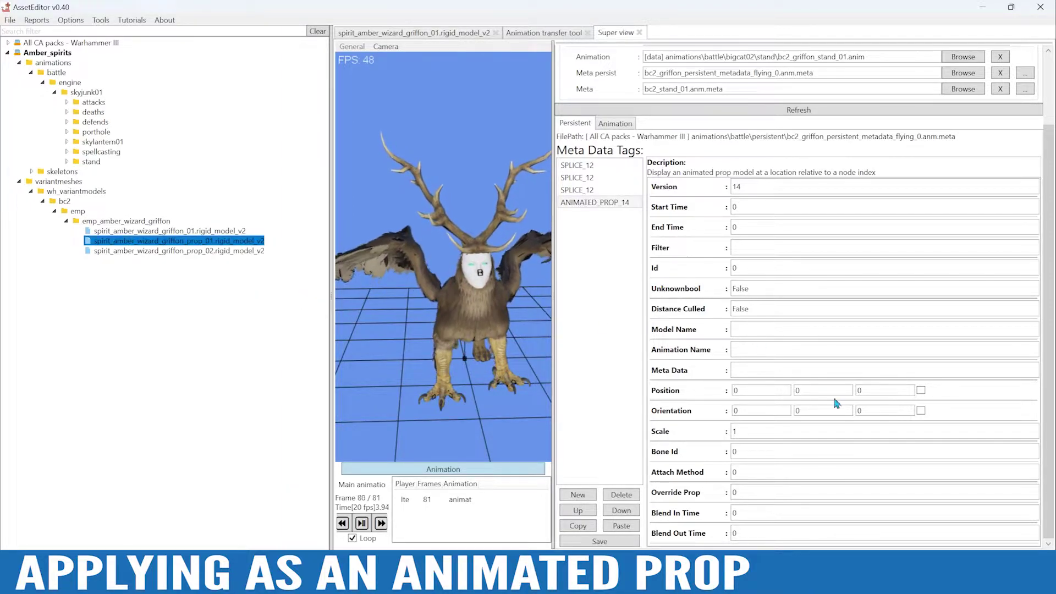
left_click(766, 329)
key("ctrl+v")
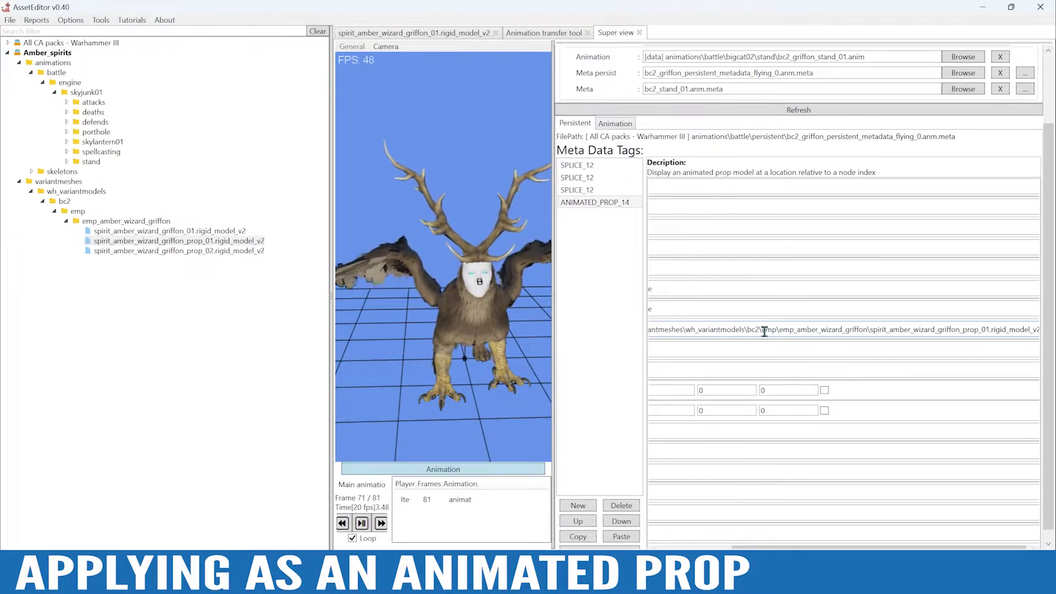
left_click_drag(772, 547, 699, 548)
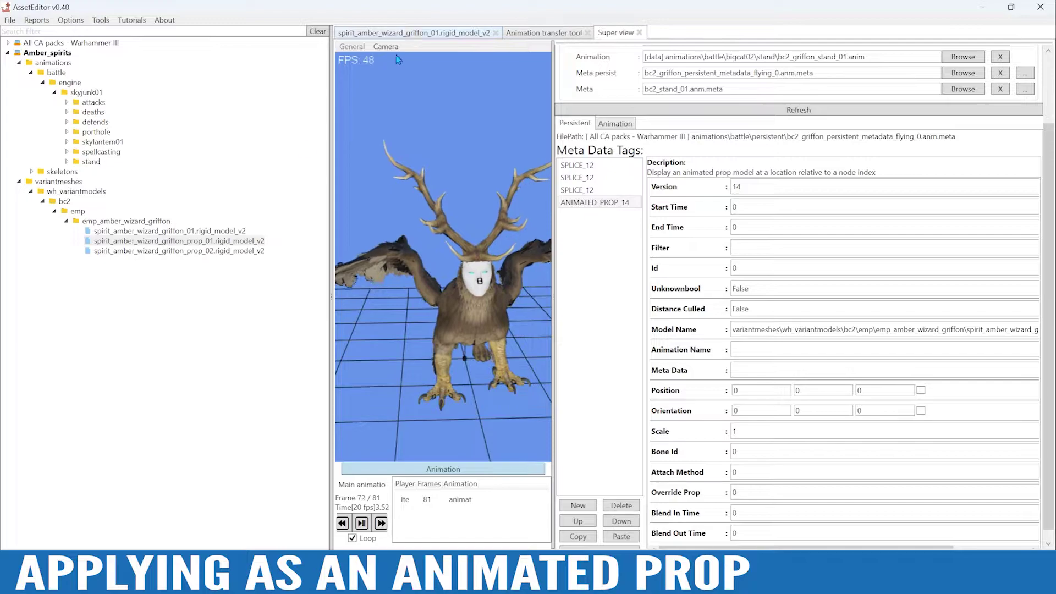
- Open spirit_amber_wizard_griffon_prop_01.rigid_model_v2 and load prefix_skylantern01_flystand01.anim as its animation
left_click(200, 242)
double_click(200, 242)
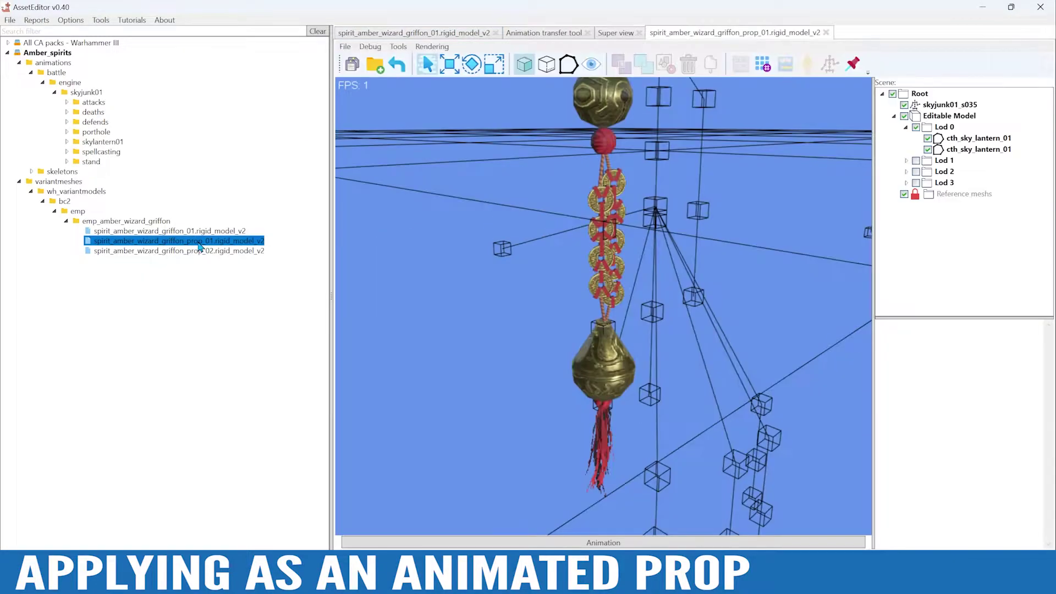
left_click(603, 542)
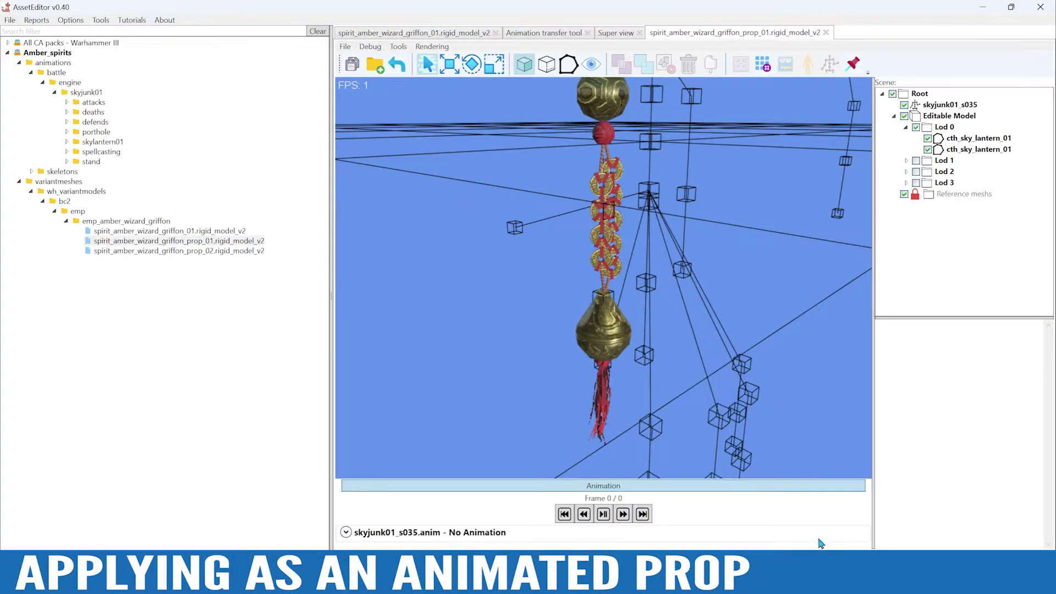
left_click(784, 534)
left_click(819, 540)
left_click(674, 454)
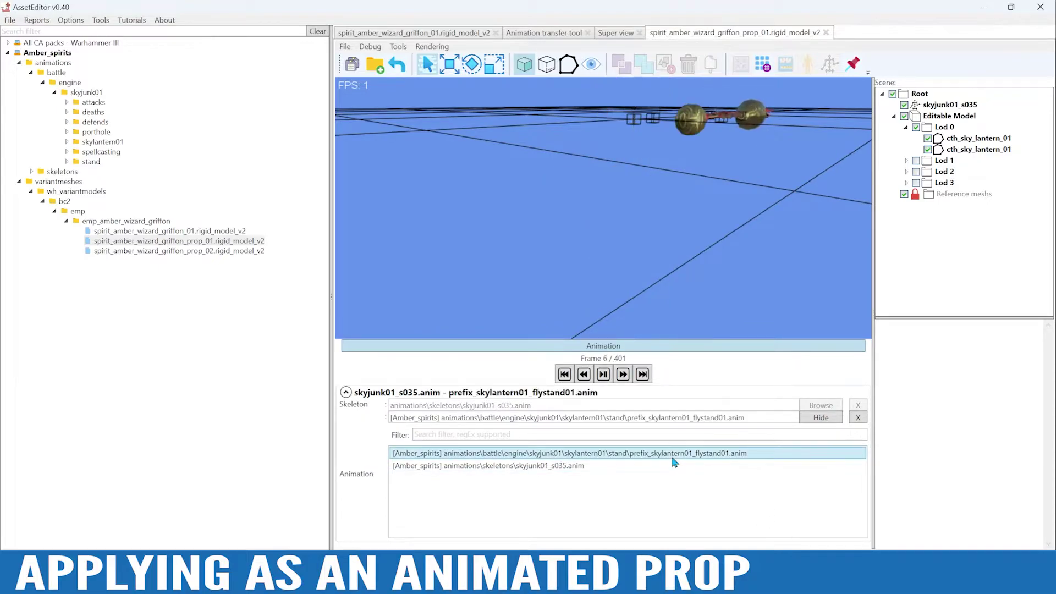
- Copy the lantern animation's path, without the pack prefix, into the Animation Name of the ANIMATED_PROP_14 tag in Super view
left_click_drag(753, 417, 450, 421)
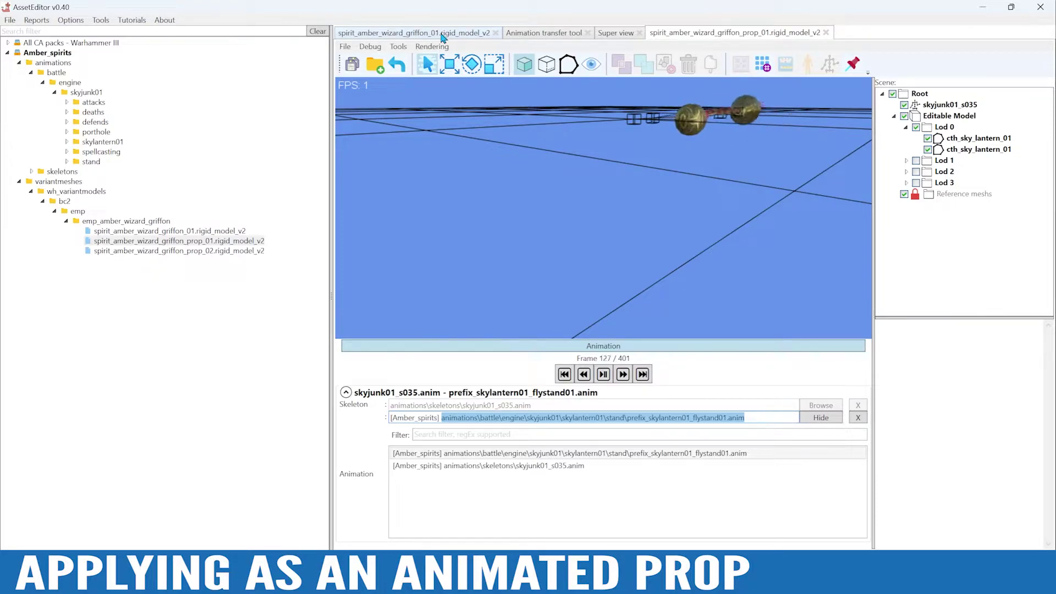
left_click(616, 33)
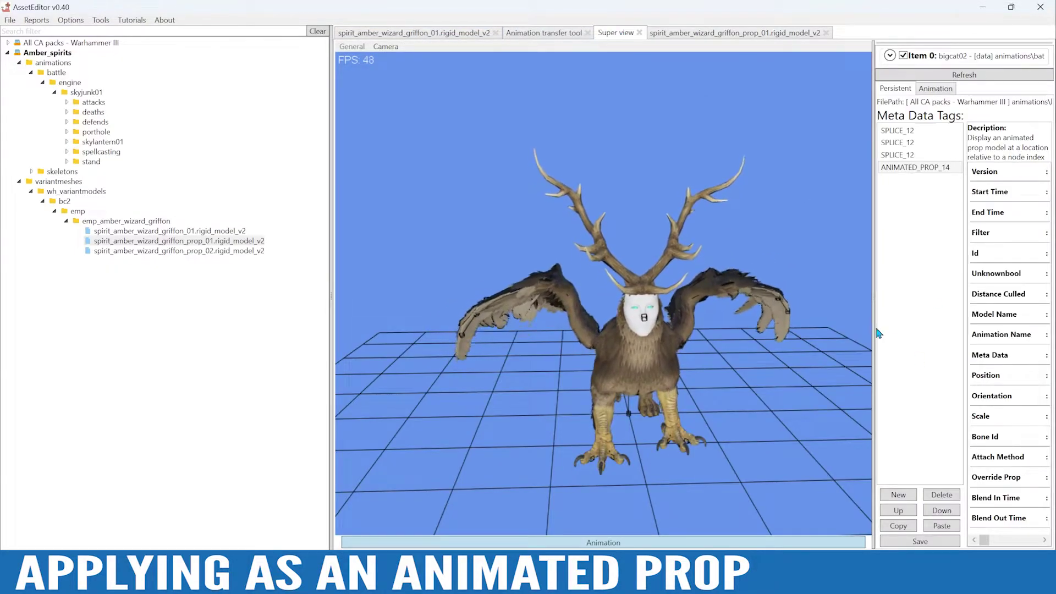
left_click_drag(875, 332, 508, 313)
left_click(726, 314)
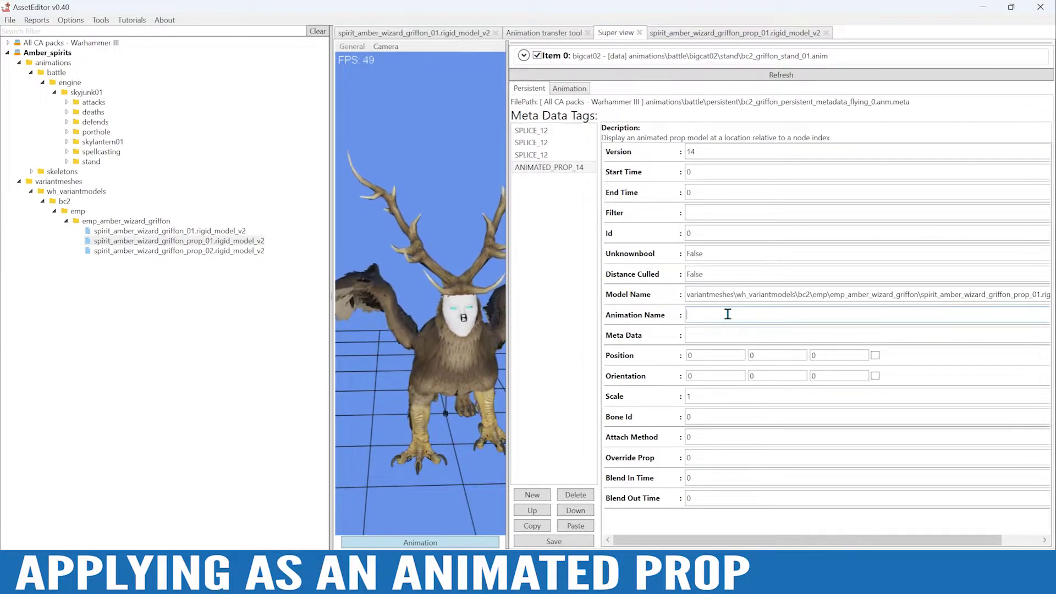
key("ctrl+v")
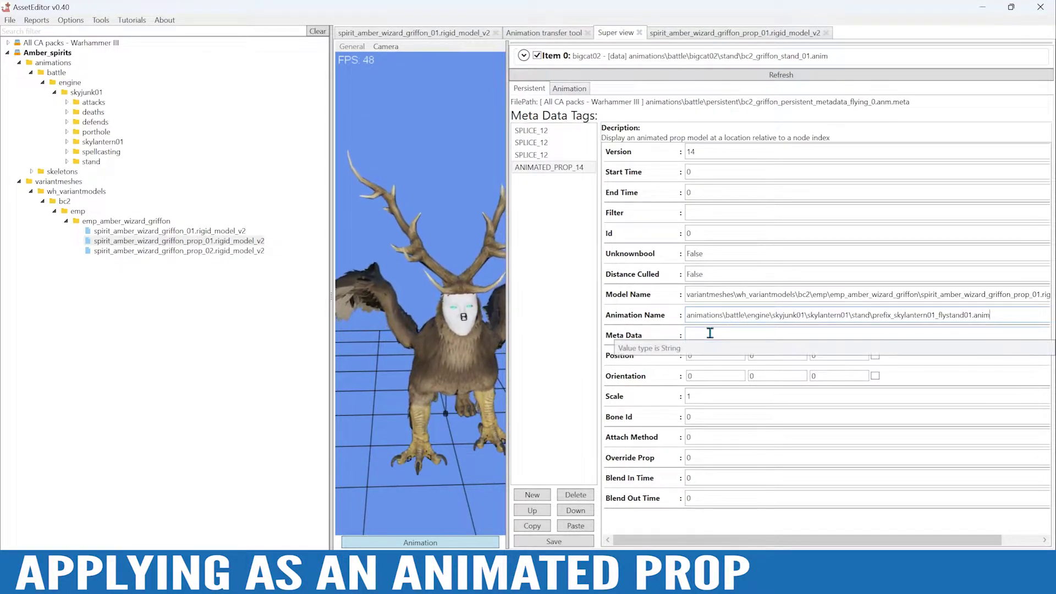
- Set the animated prop's Attach Method to 2, save the persistent metadata and check the lantern on the griffon
double_click(718, 436)
type("2")
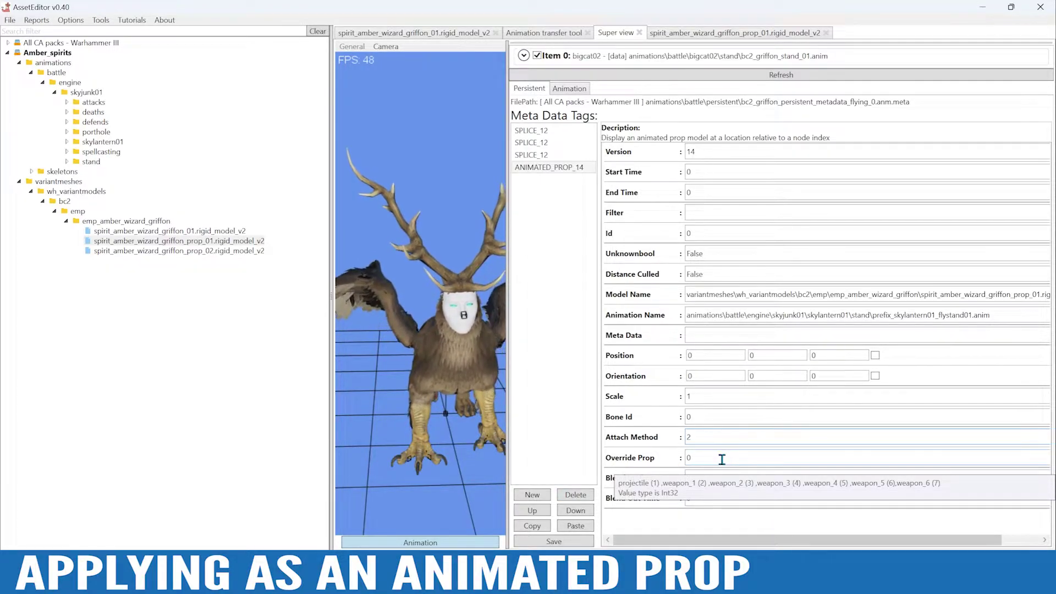
left_click(584, 542)
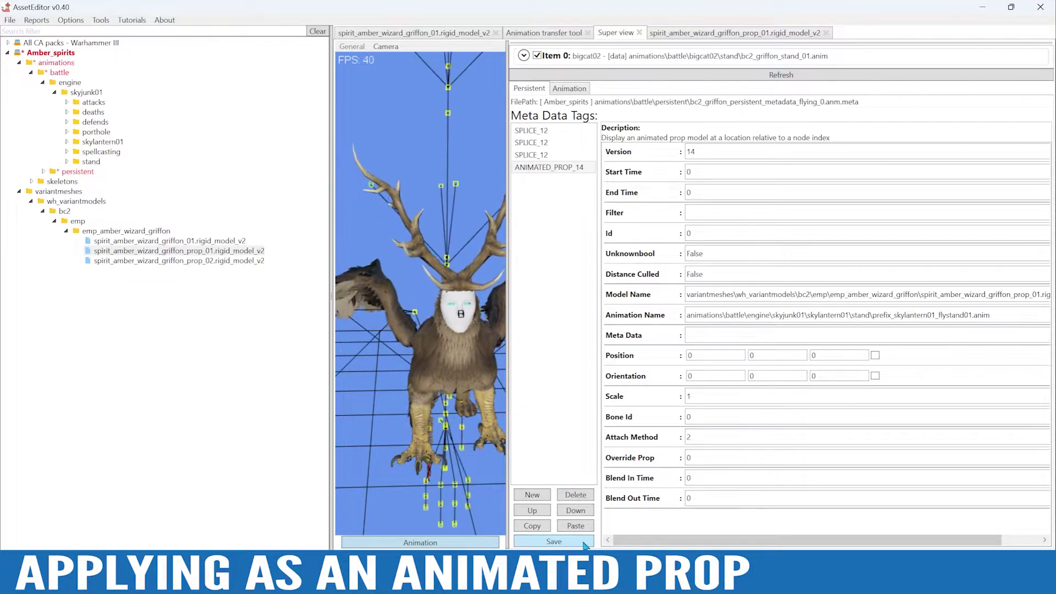
left_click_drag(508, 398, 760, 389)
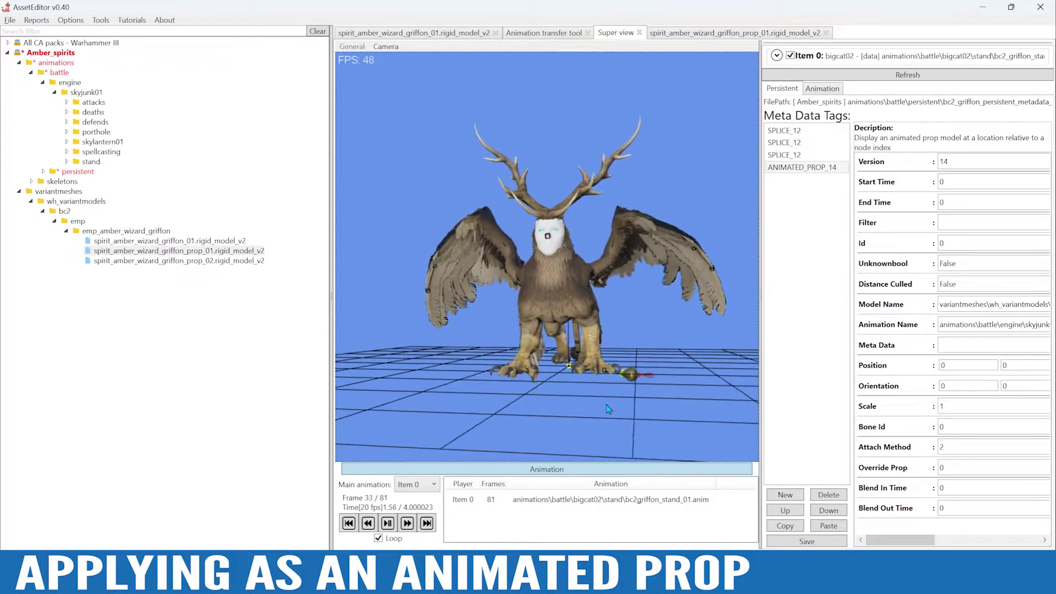
scroll(610, 415, "up", 3)
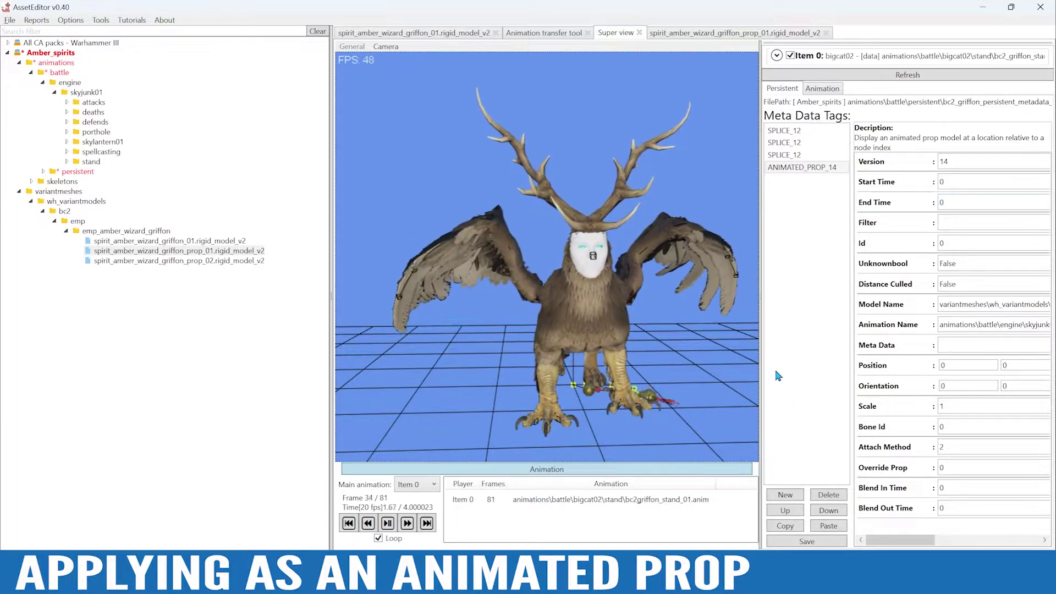
- Set the animated prop's first position value to 1, save the metadata and check the lantern's placement on the griffon
left_click_drag(760, 367, 688, 377)
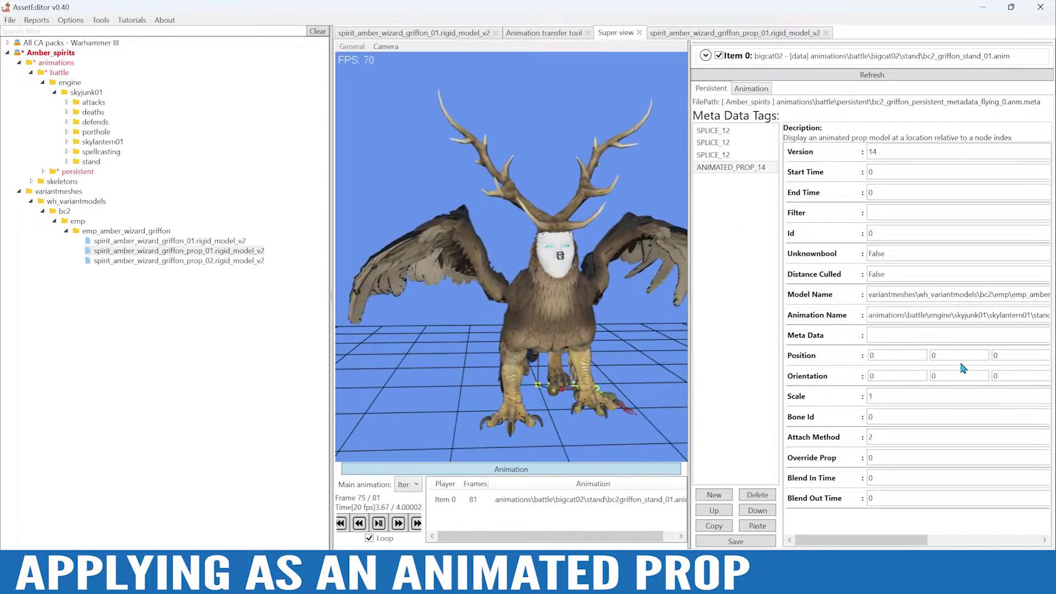
left_click(880, 355)
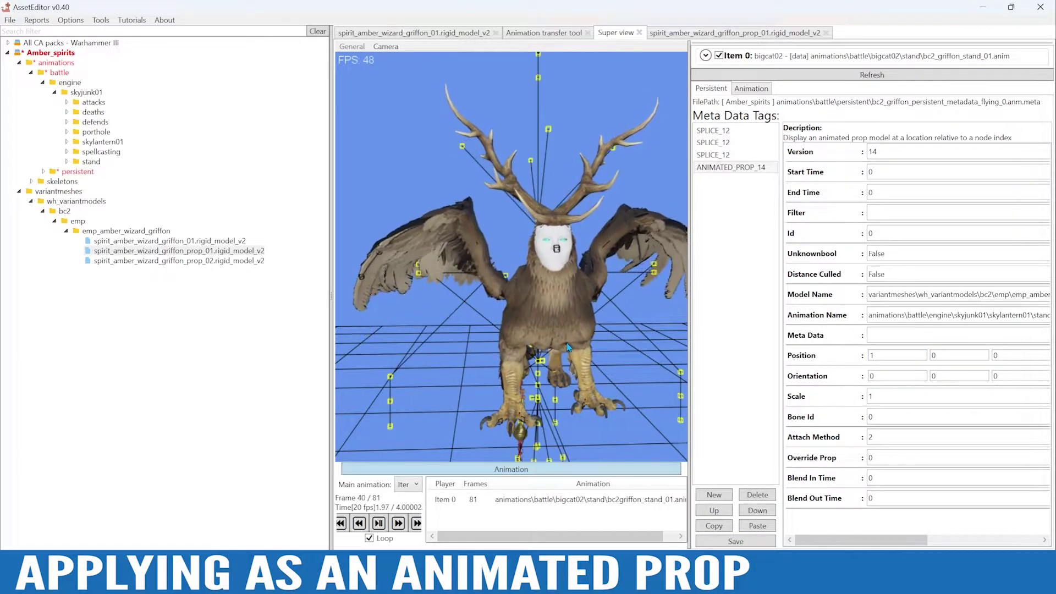
left_click(560, 469)
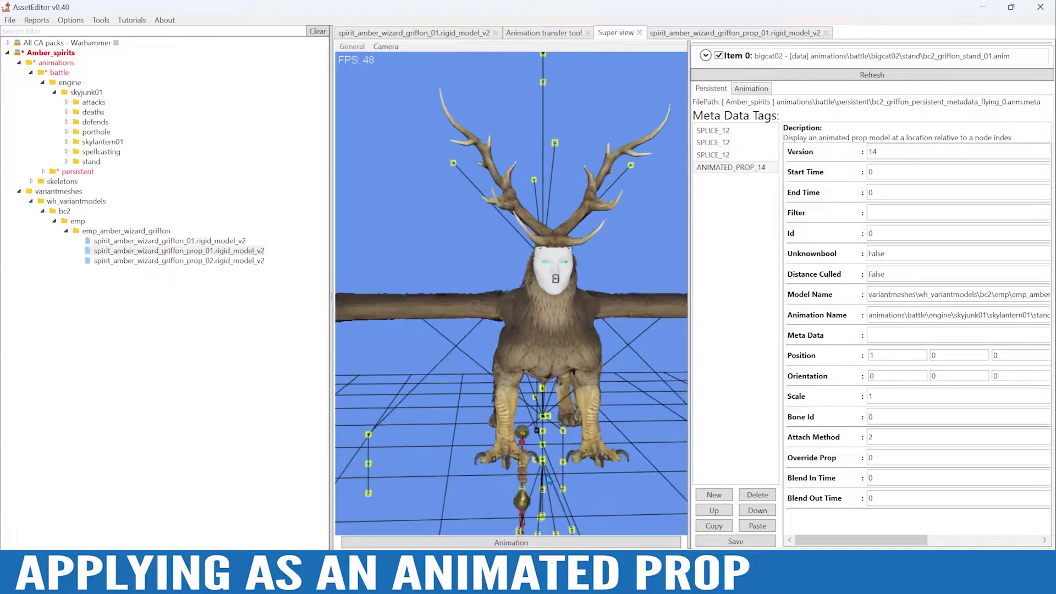
left_click(518, 543)
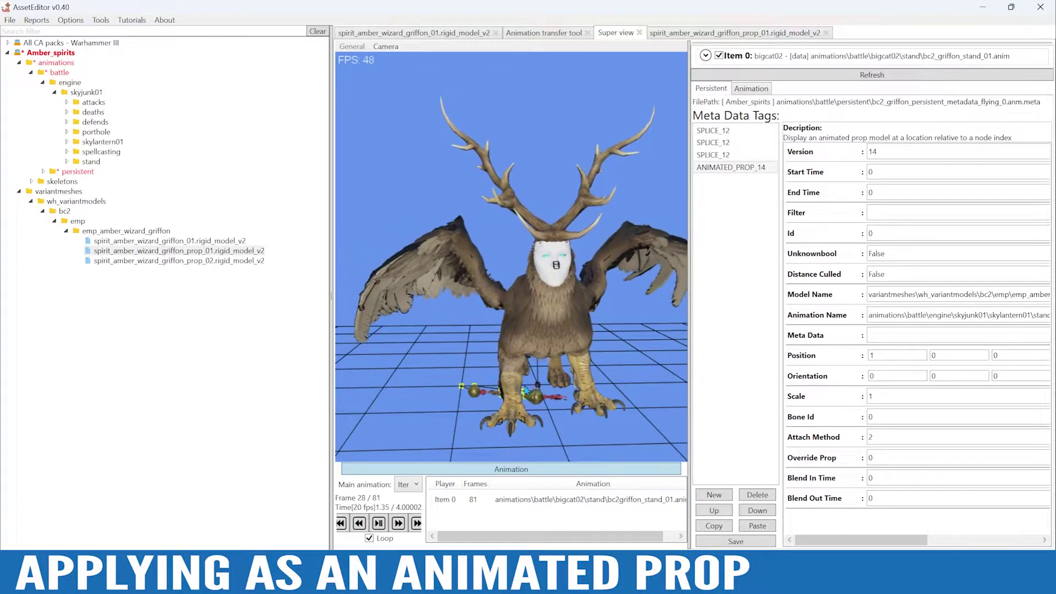
- Set the animated prop's second position value to 2 and save the metadata over the existing file
double_click(932, 356)
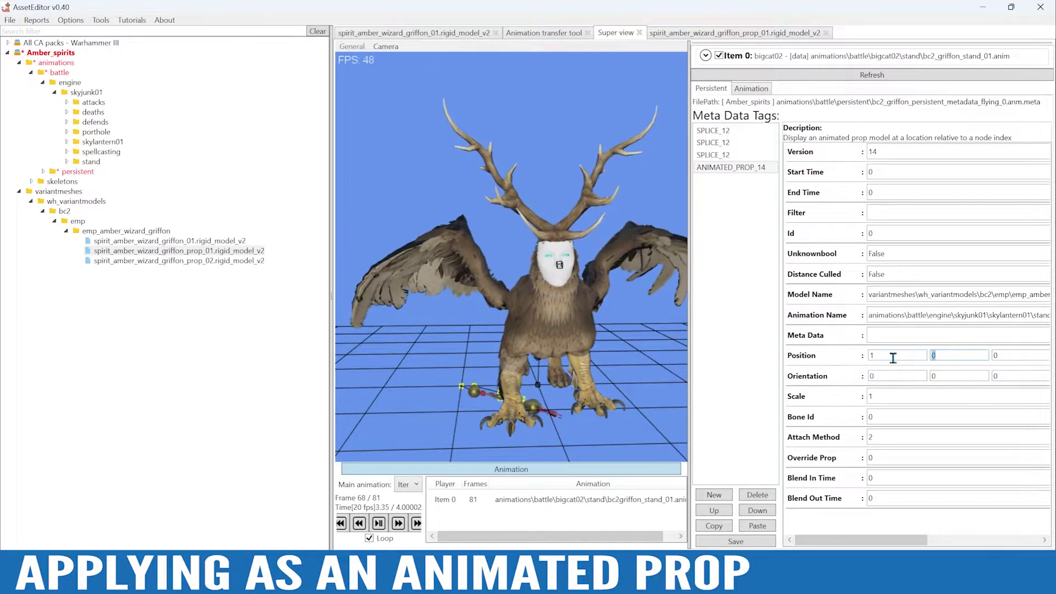
left_click(761, 543)
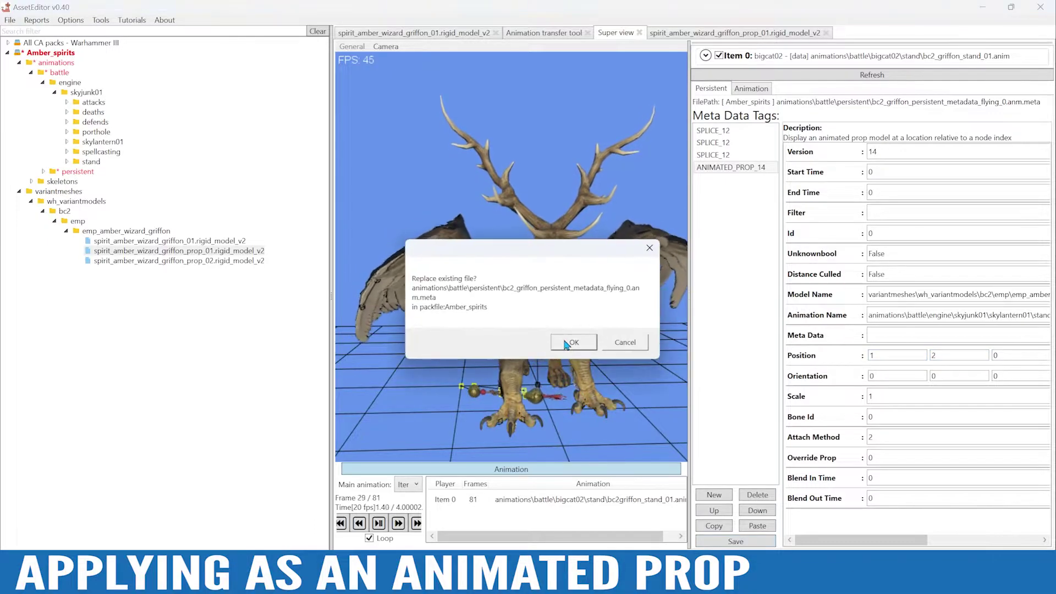
left_click(566, 343)
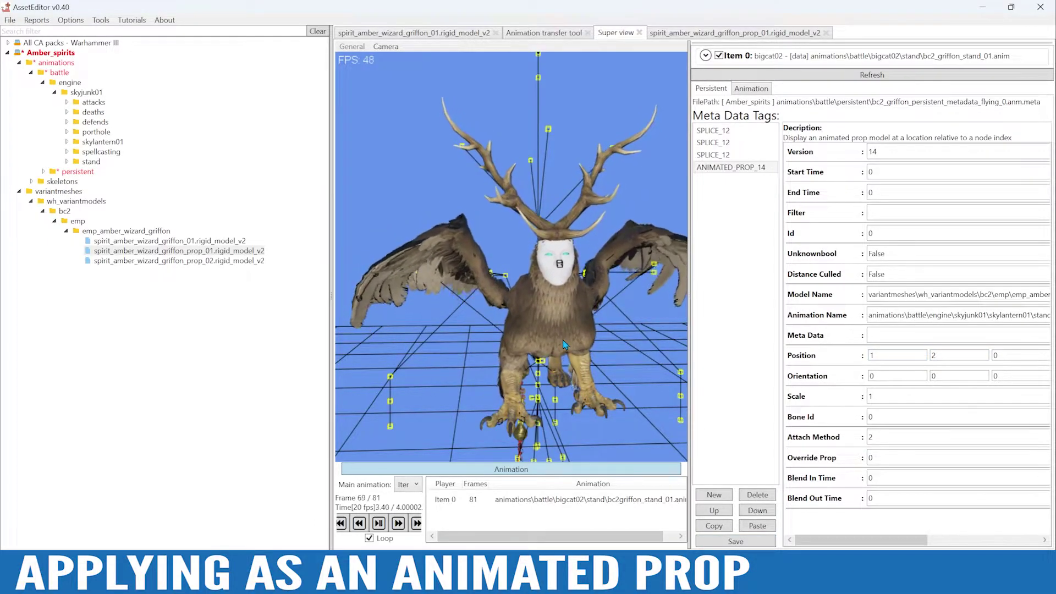
- Set the animated prop's second position value to 3, save over the existing metadata and check the lantern from several angles
left_click_drag(523, 311, 529, 346, "alt")
right_click_drag(529, 346, 577, 399, "alt")
left_click_drag(577, 399, 655, 393, "alt")
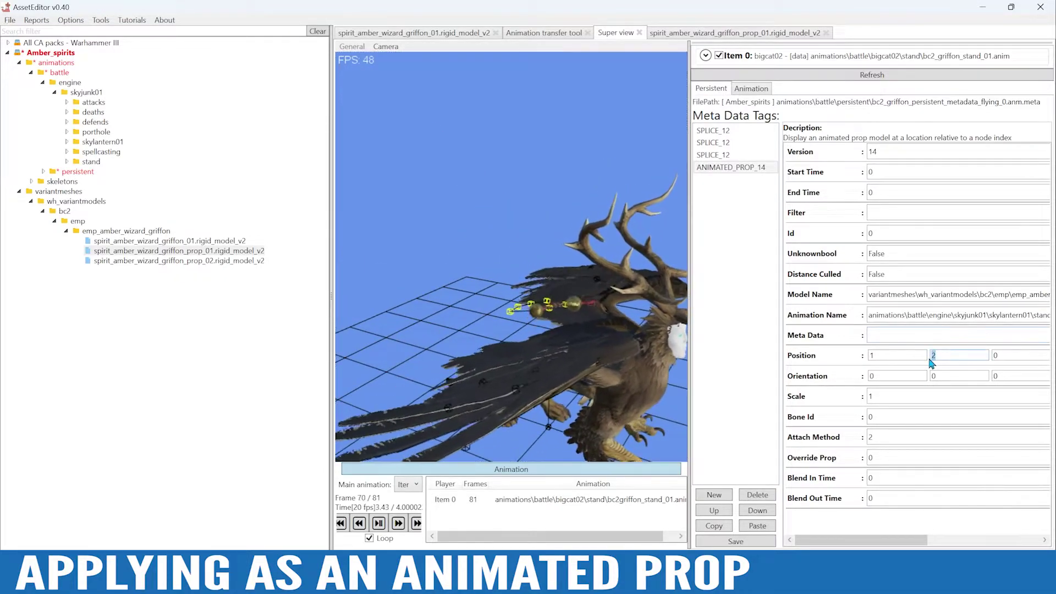
double_click(932, 356)
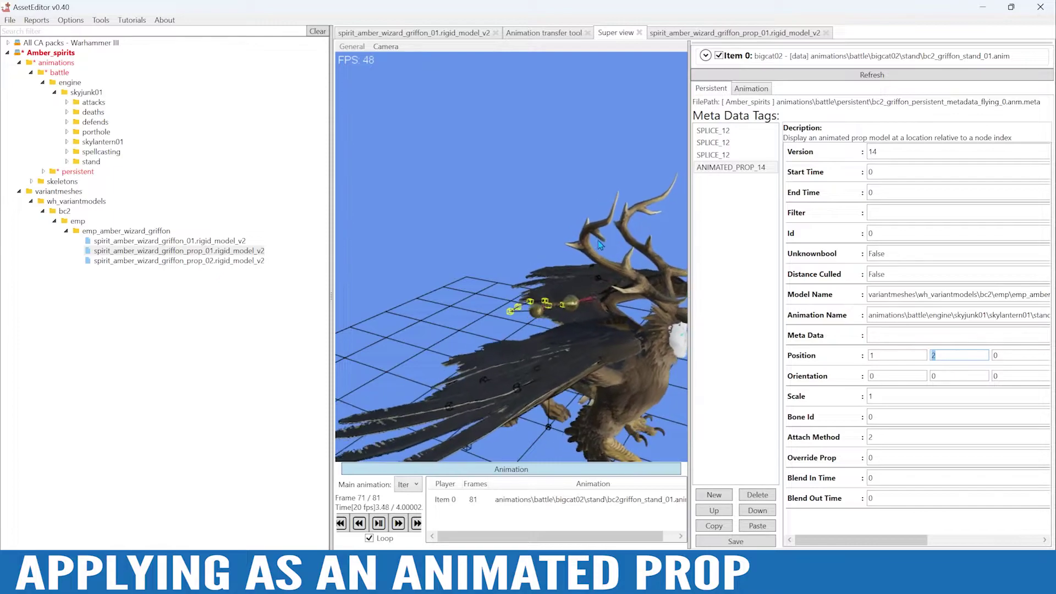
left_click_drag(621, 312, 567, 300, "alt")
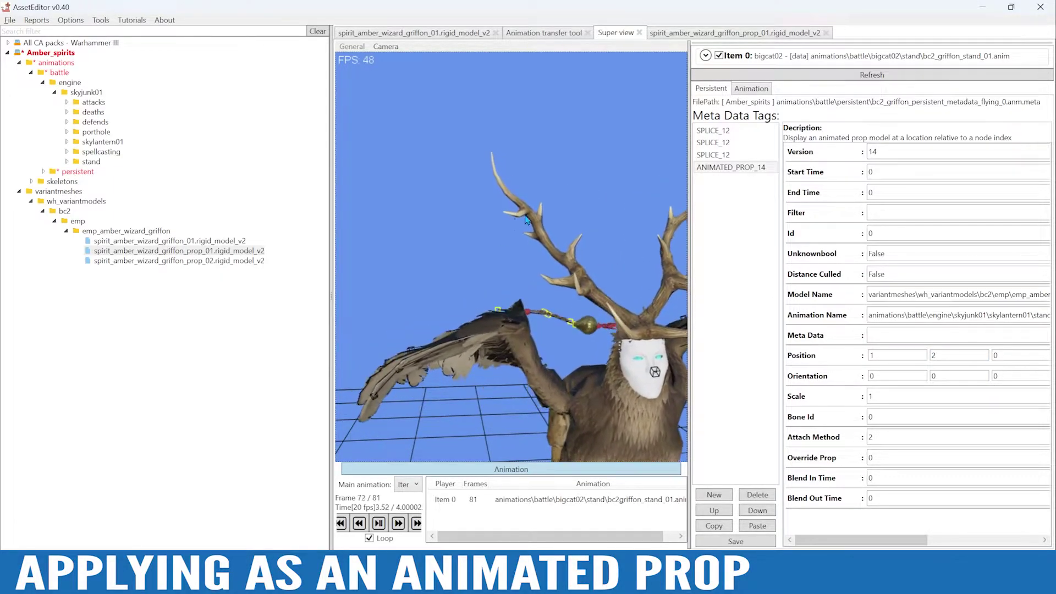
left_click_drag(495, 243, 588, 256, "alt")
left_click_drag(944, 356, 915, 356)
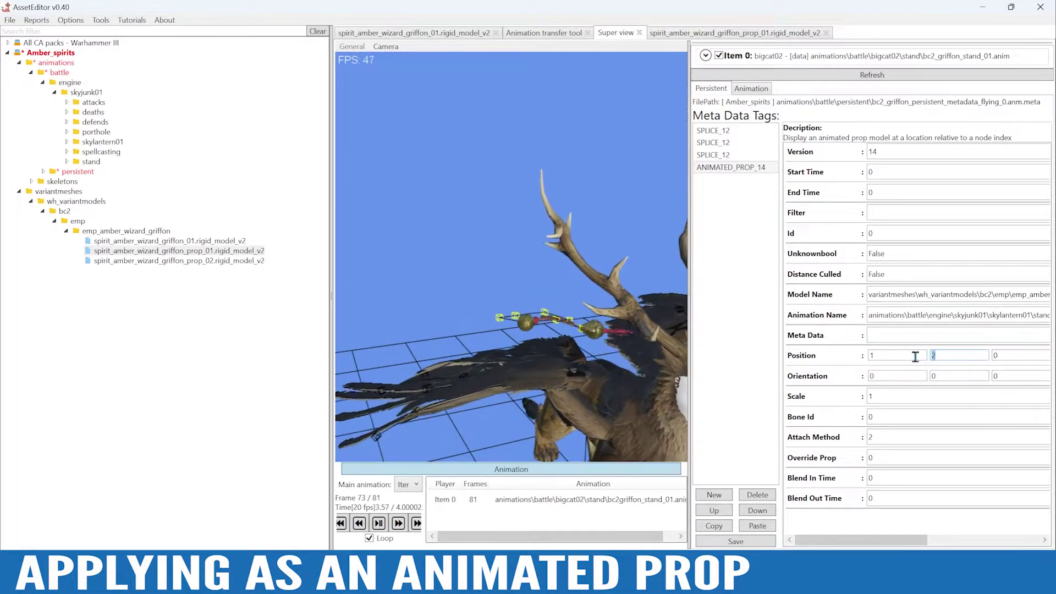
type("3")
left_click(704, 542)
left_click(585, 344)
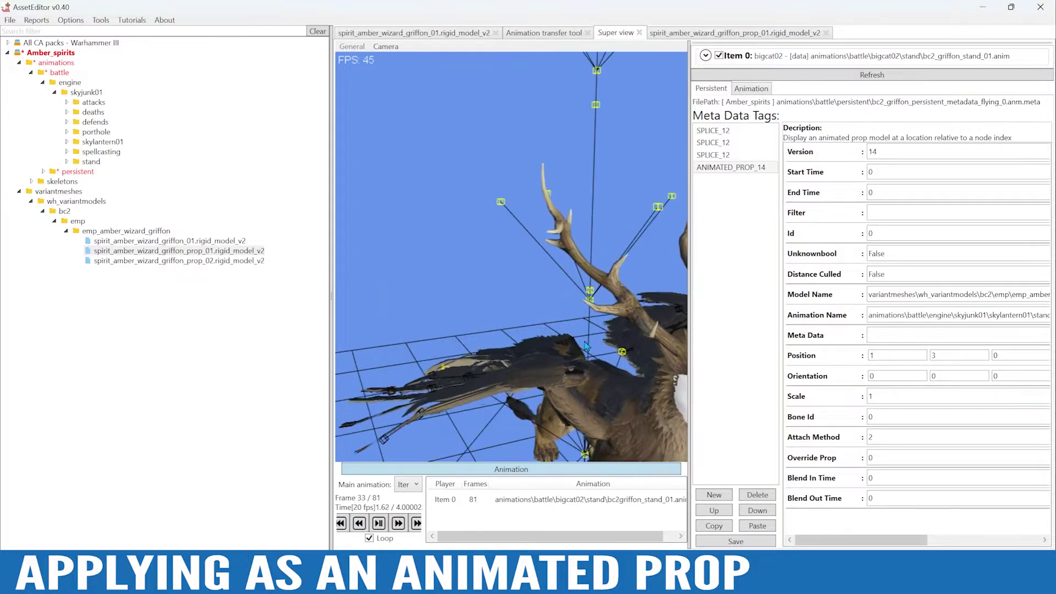
left_click_drag(594, 330, 571, 327, "alt")
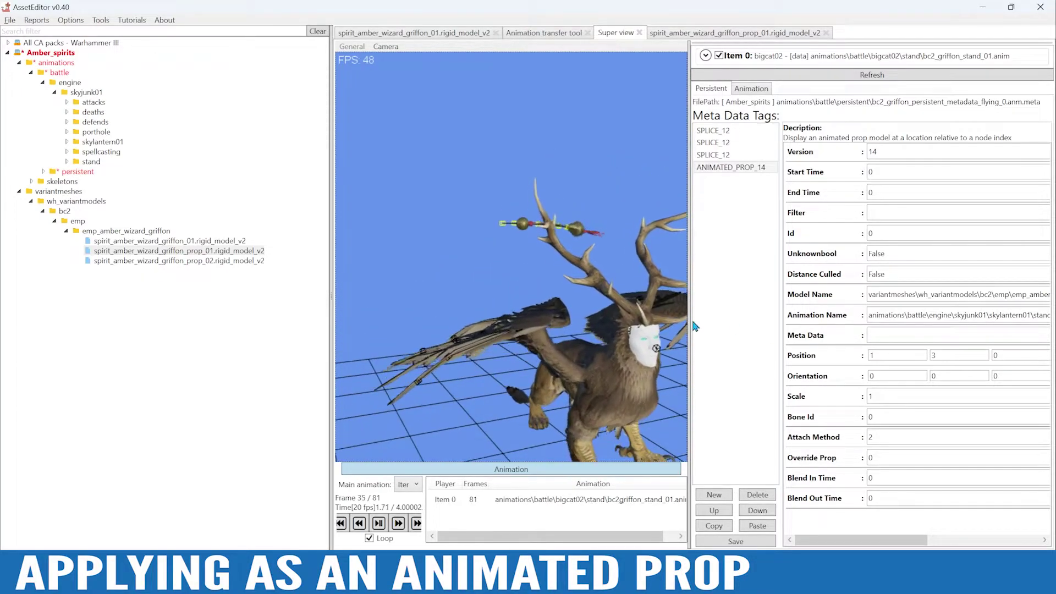
- Look up the head bone's index in the griffon's bigcat02 skeleton tree
left_click_drag(689, 282, 798, 275)
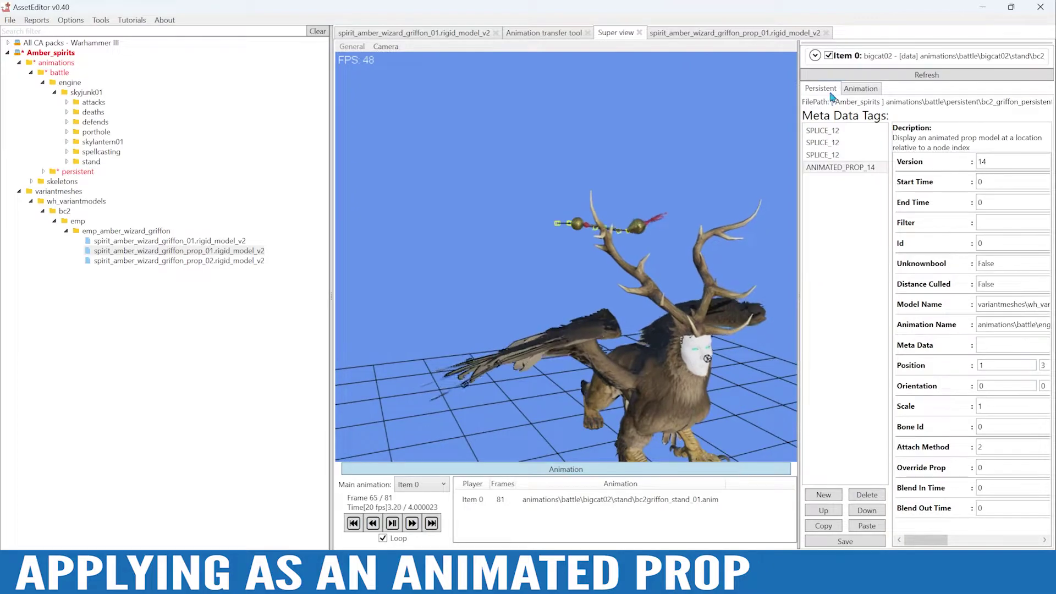
left_click(814, 55)
left_click(895, 85)
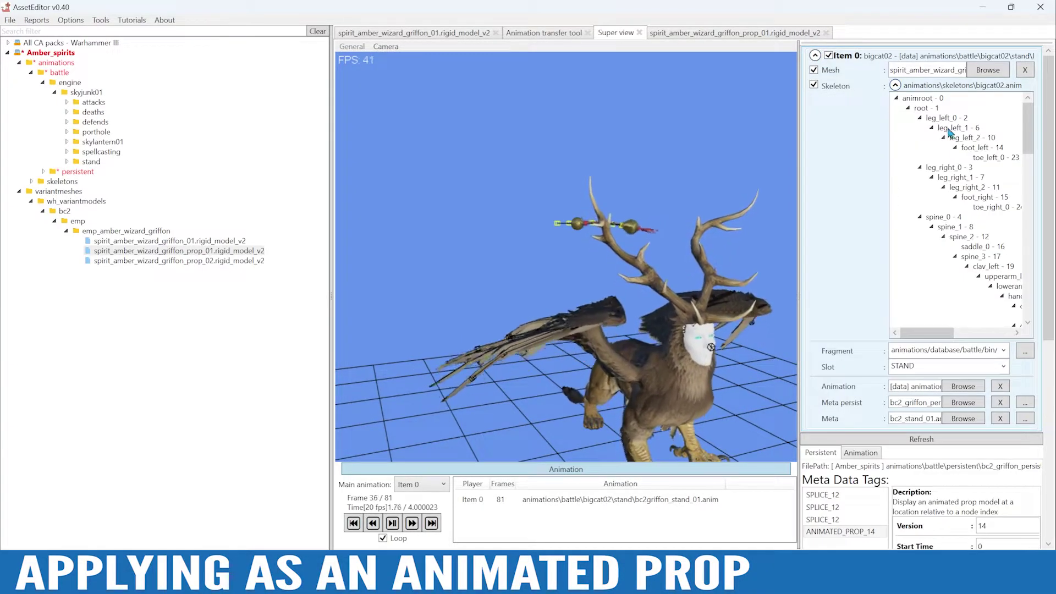
scroll(1027, 209, "down", 4)
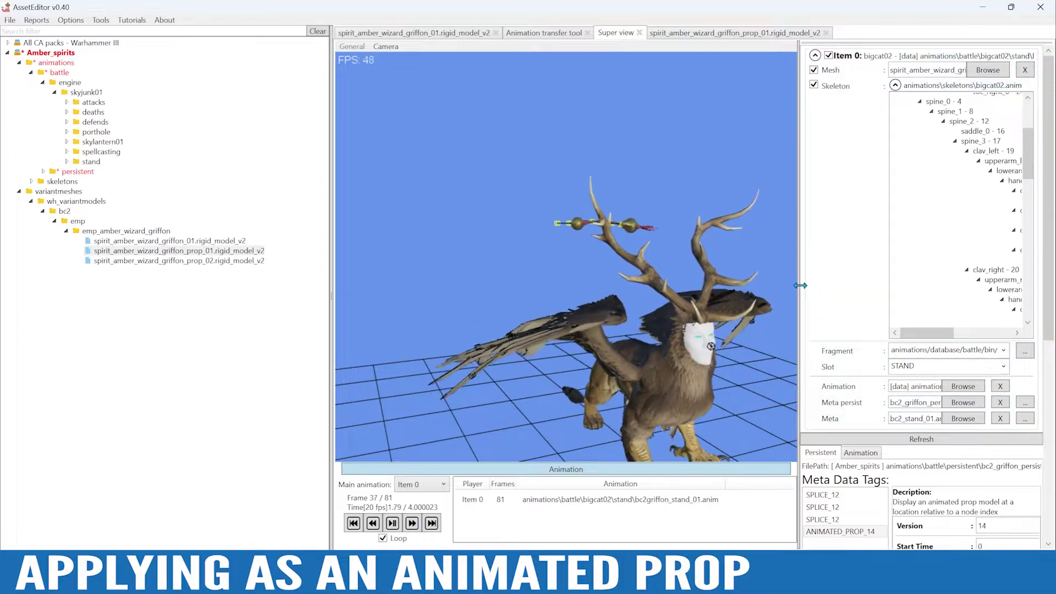
left_click_drag(797, 288, 731, 288)
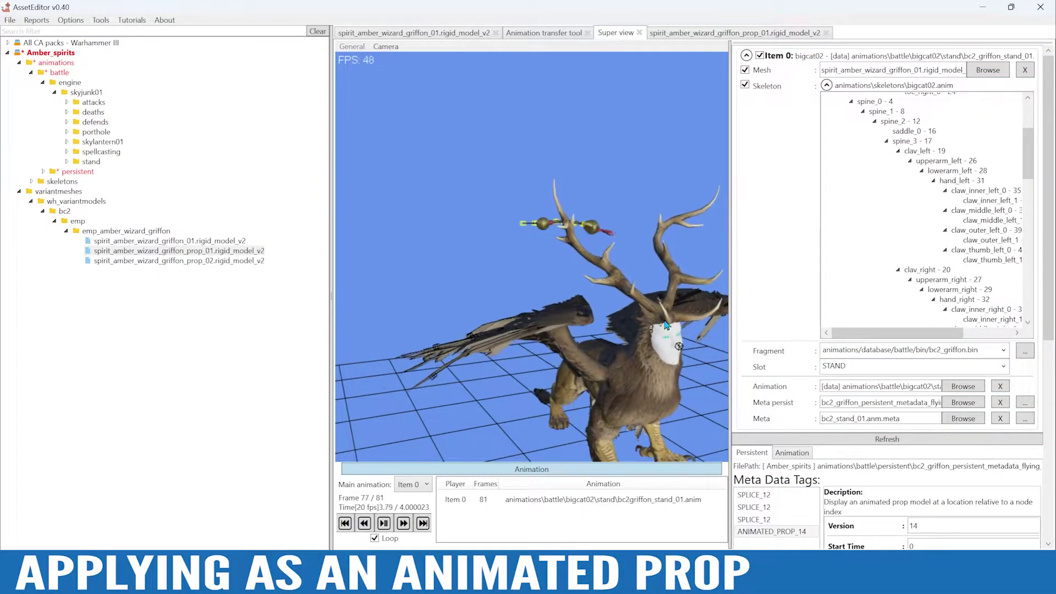
left_click_drag(1028, 155, 1030, 186)
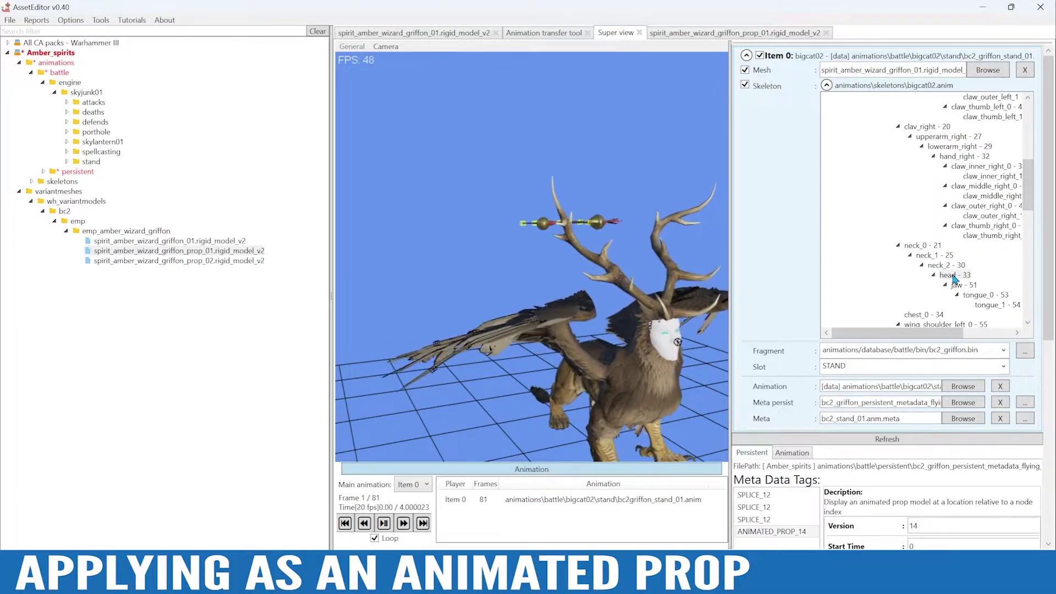
left_click(826, 86)
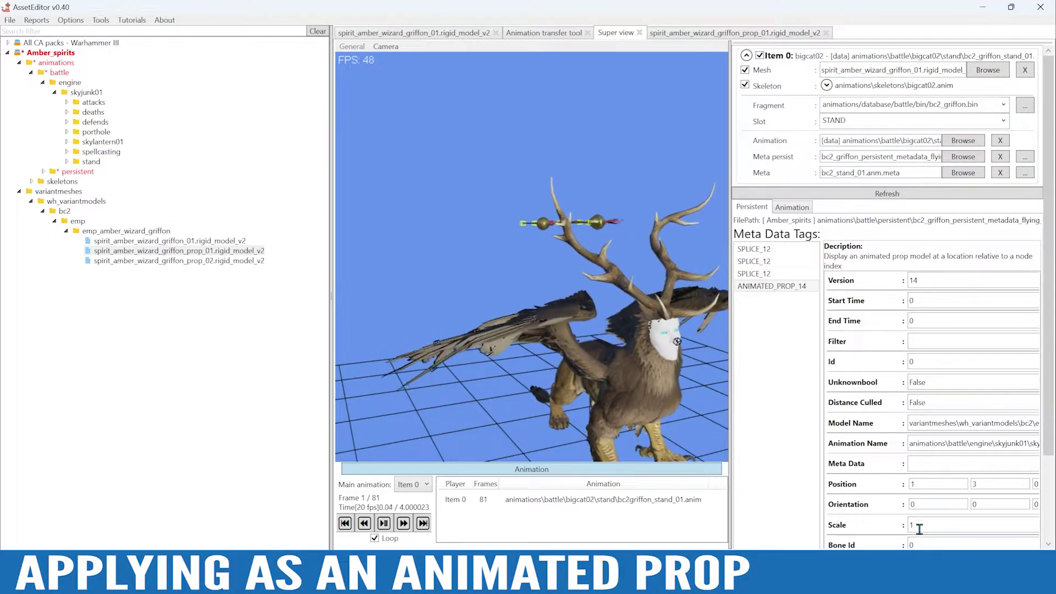
- Set the animated prop's Bone Id to 33, save over the existing metadata and check where the lantern sits
left_click(925, 544)
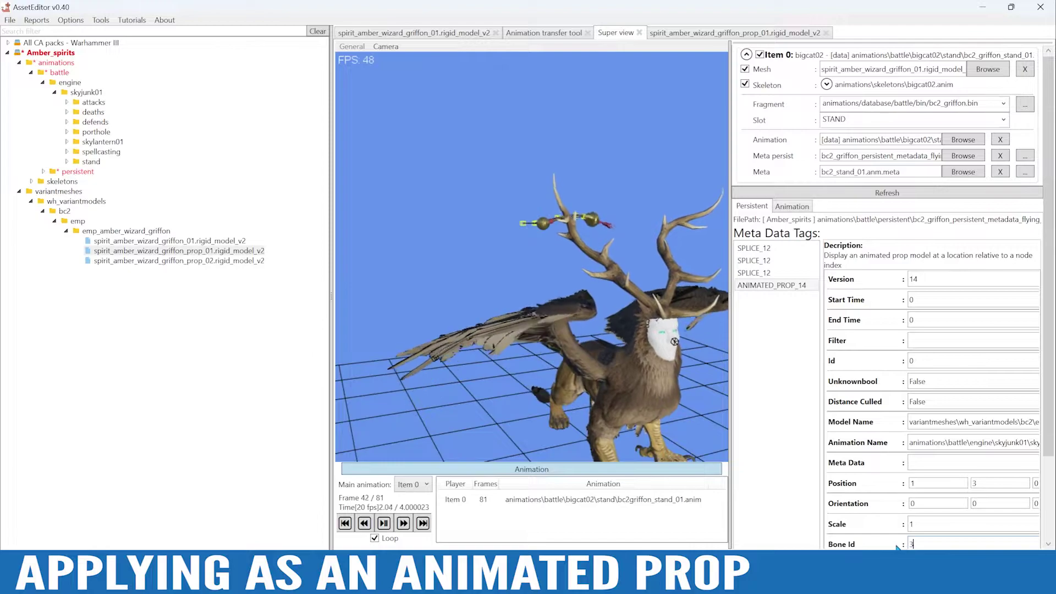
scroll(1045, 374, "down", 4)
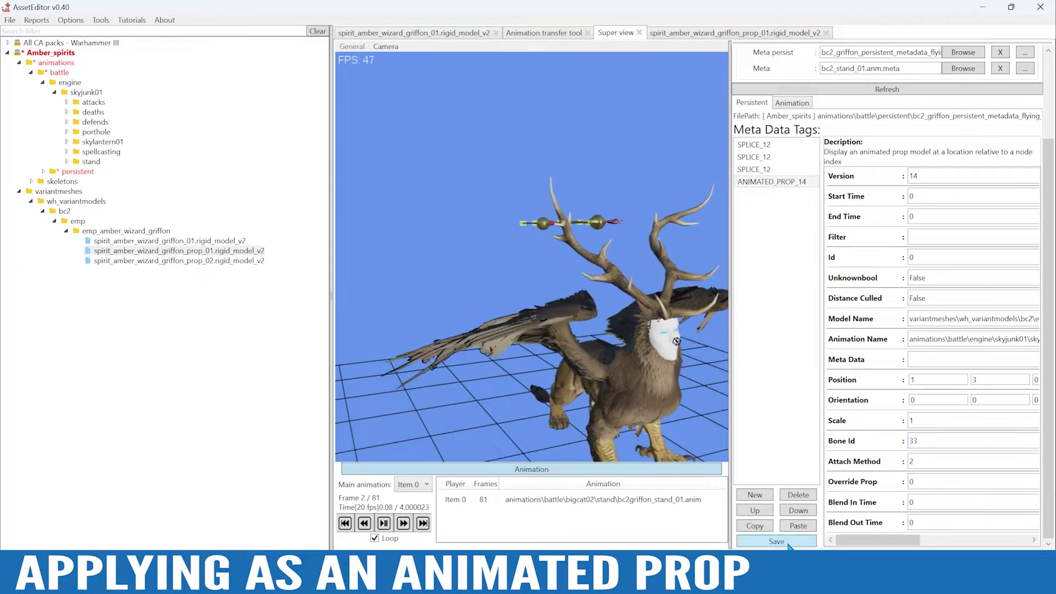
left_click(579, 342)
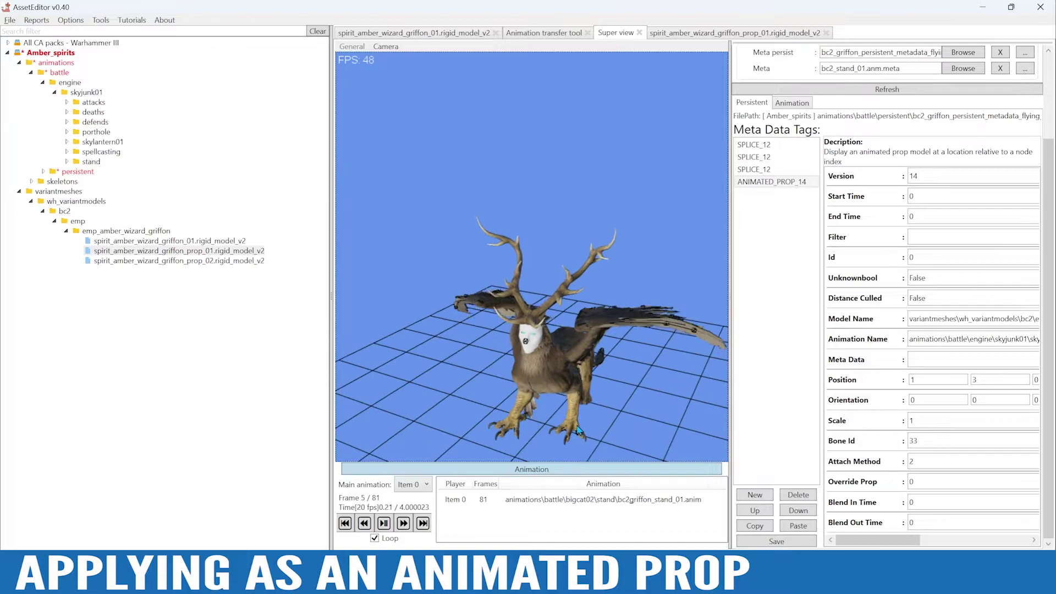
left_click_drag(560, 424, 608, 321, "alt")
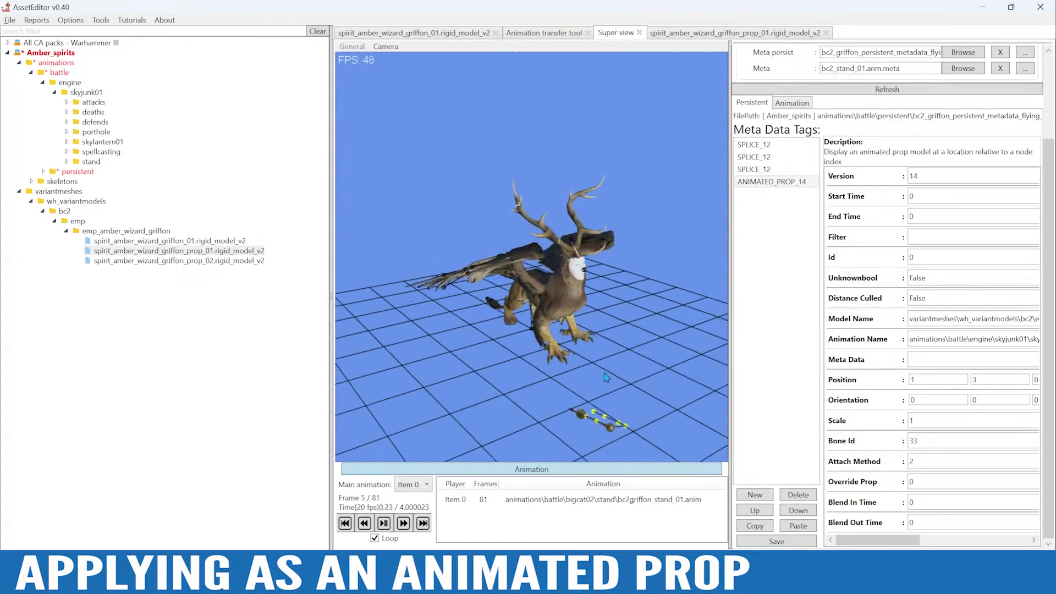
left_click_drag(606, 382, 673, 383, "alt")
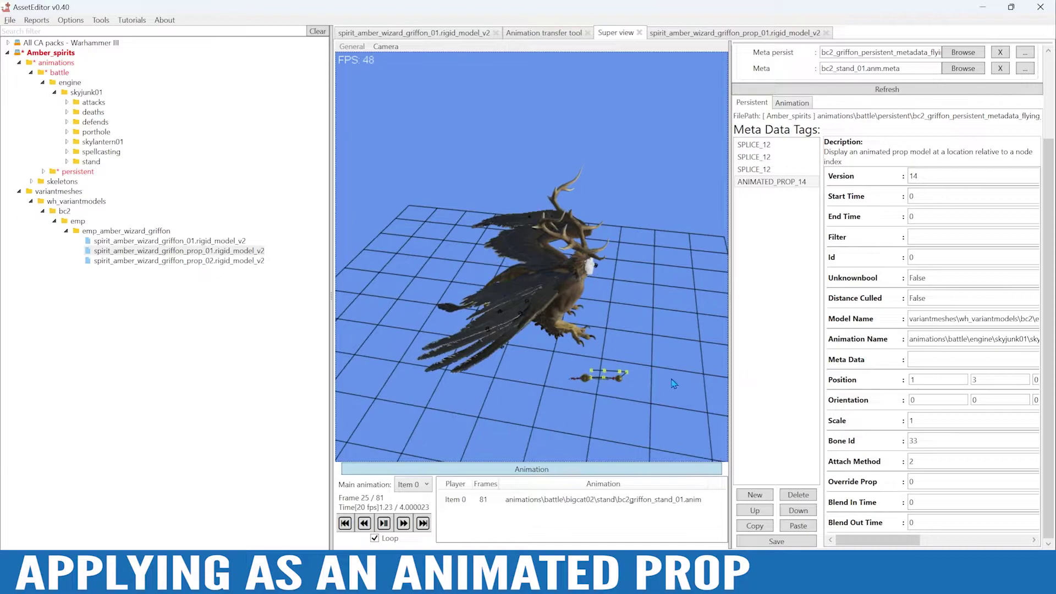
- Try second position values of -3 and -2 for the animated prop, saving and checking the lantern's height each time
left_click(977, 380)
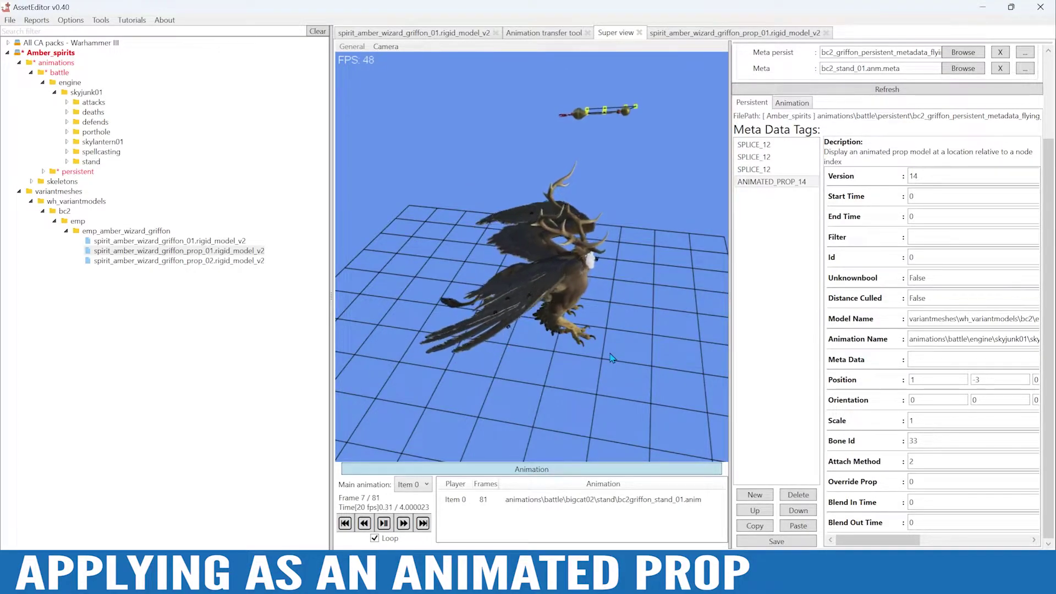
left_click_drag(635, 327, 624, 328, "alt")
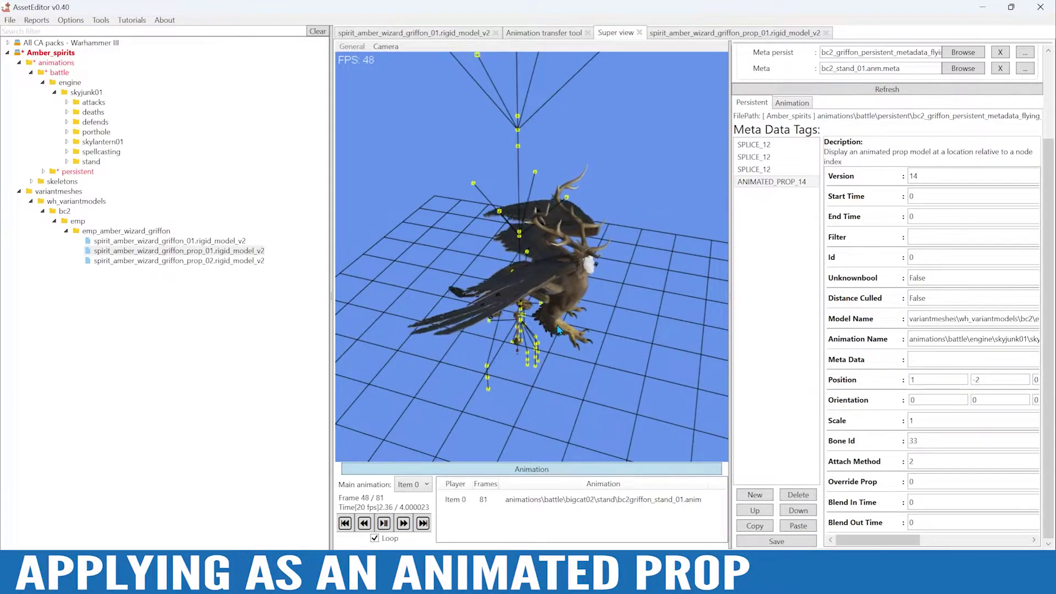
left_click_drag(591, 350, 620, 341, "alt")
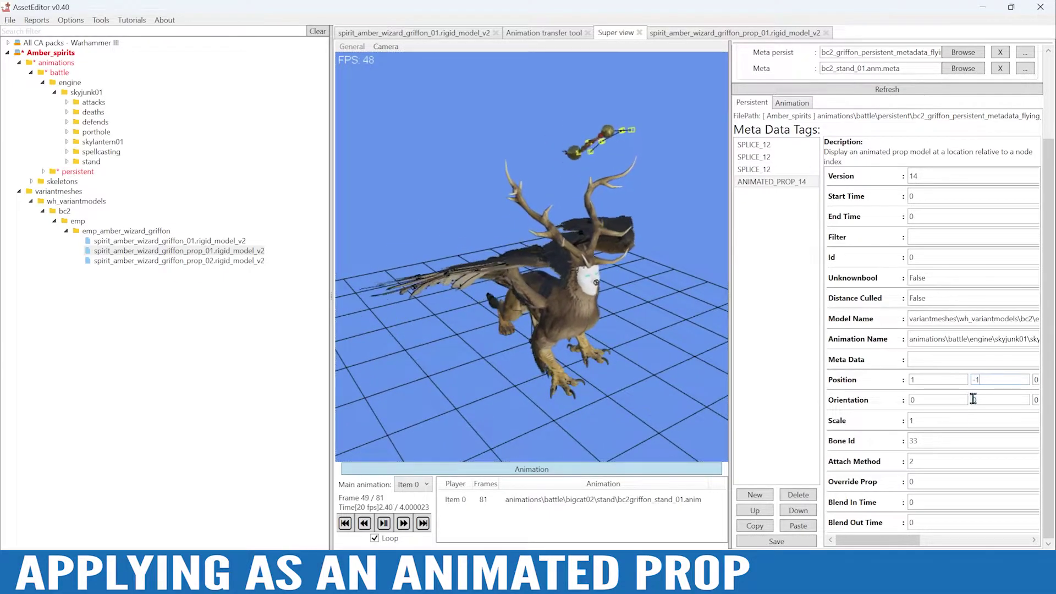
- Set the animated prop's second position value to -1, save the metadata and check the lantern near the antlers
left_click(811, 544)
left_click(574, 342)
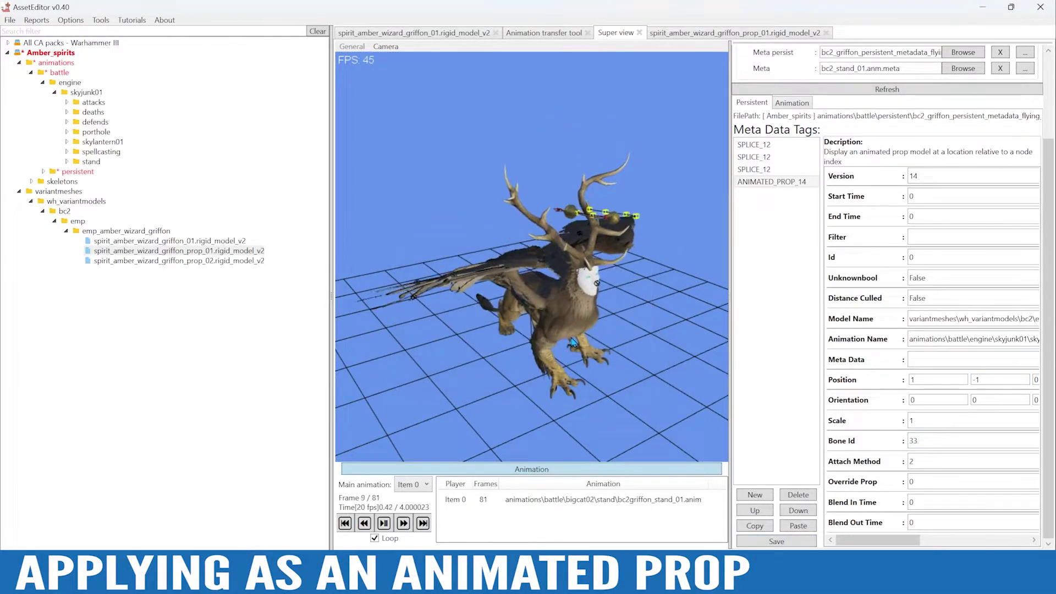
left_click_drag(613, 358, 718, 383, "alt")
scroll(719, 383, "up", 3)
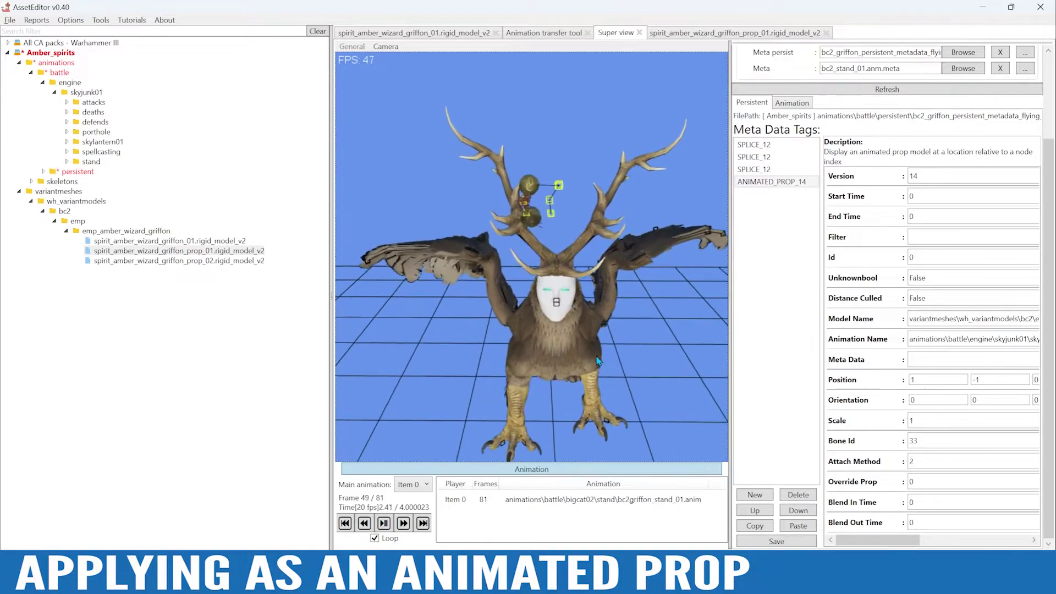
- Set the animated prop's first position value to 1.3, replace the existing metadata file and check the lantern's placement
left_click(912, 380)
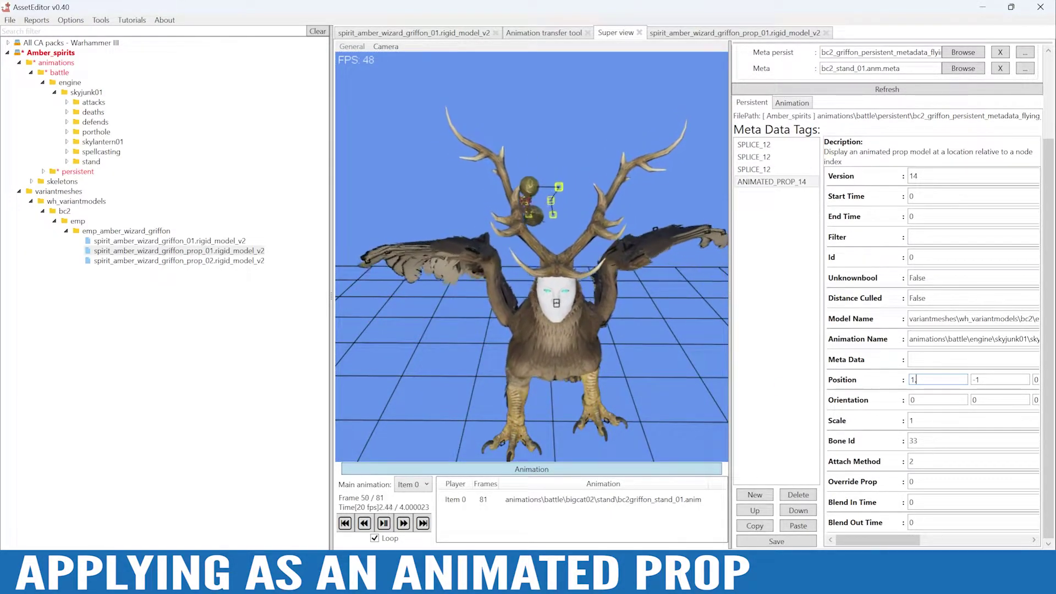
left_click(776, 541)
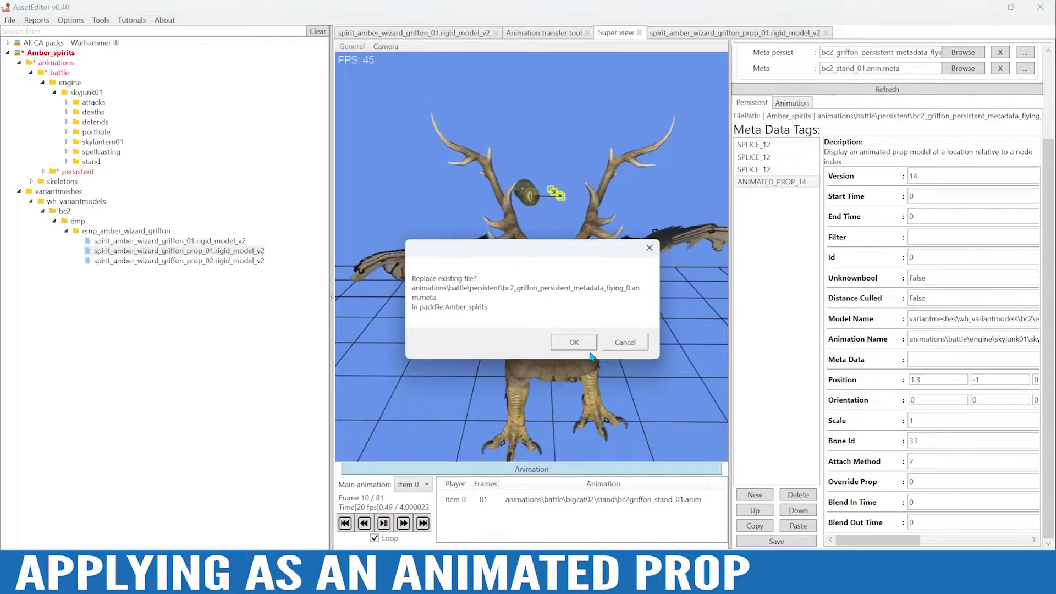
left_click(574, 340)
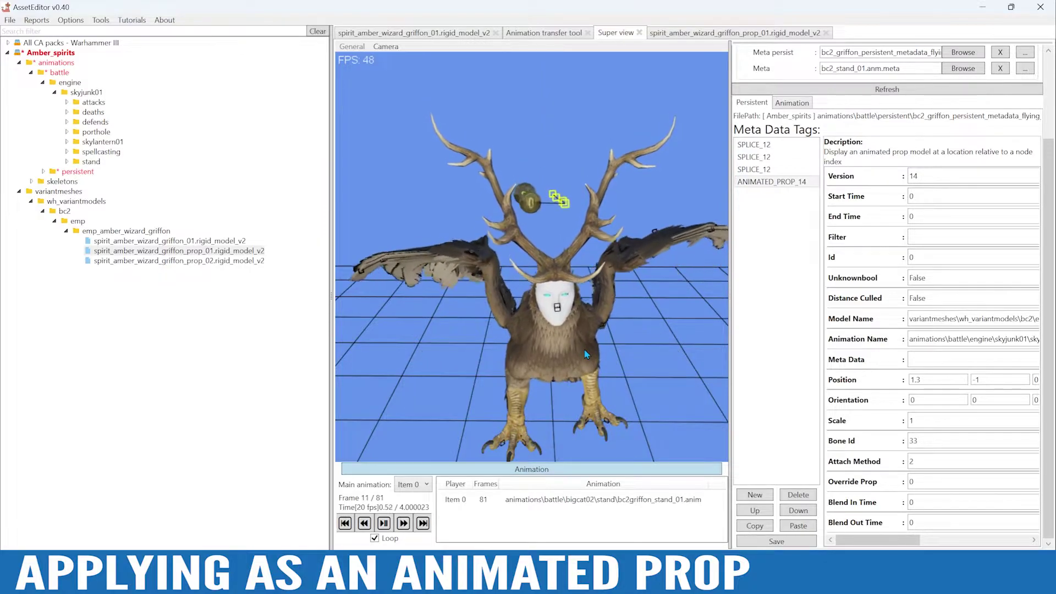
left_click_drag(586, 355, 619, 348, "alt")
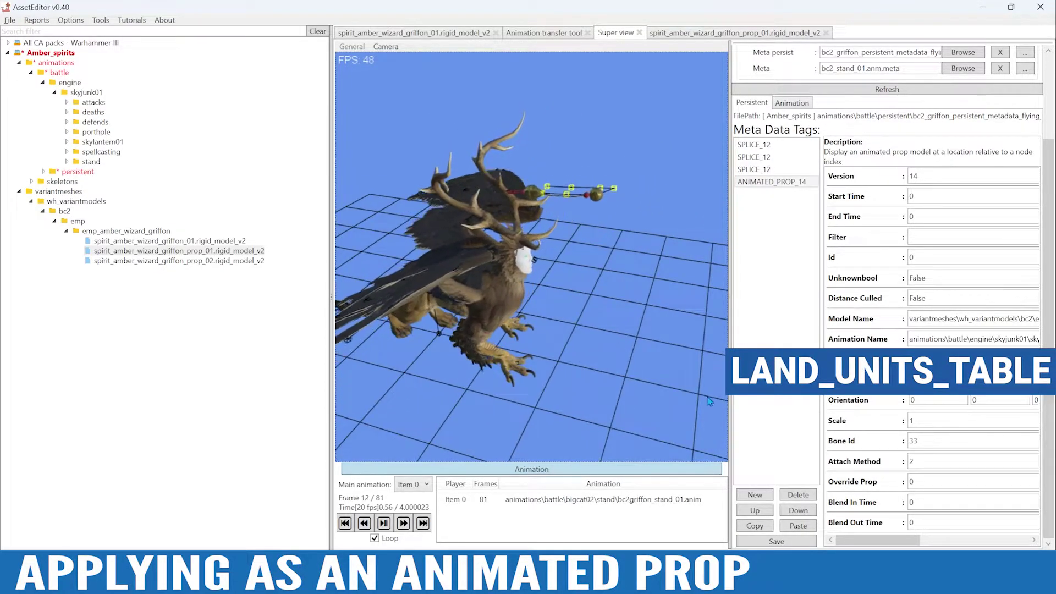
- Set the animated prop's third position value to 1, save over the existing metadata and check the lantern on the griffon
left_click_drag(724, 387, 652, 388)
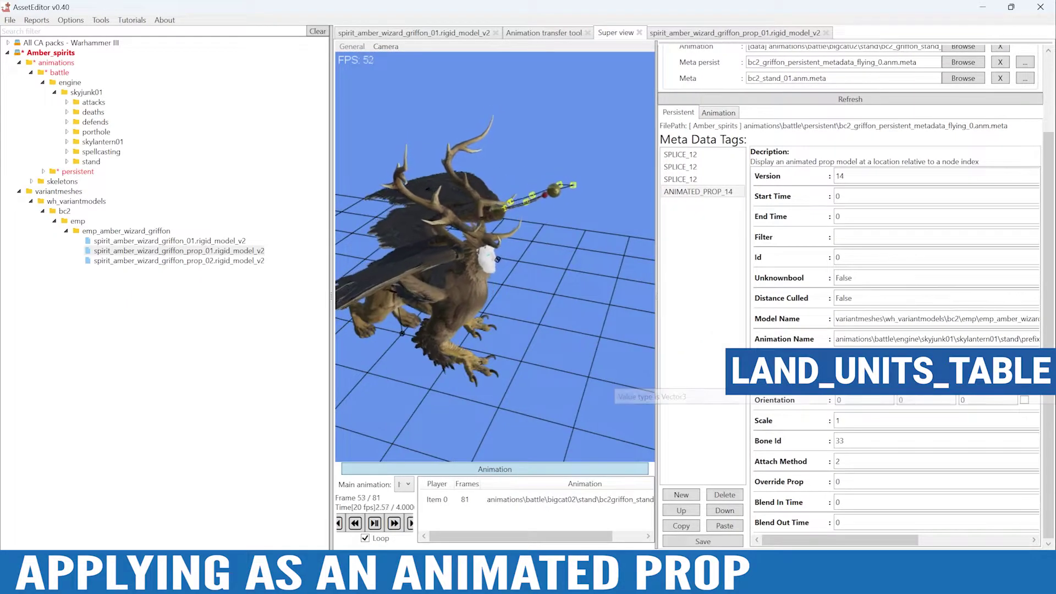
left_click(703, 541)
left_click(572, 341)
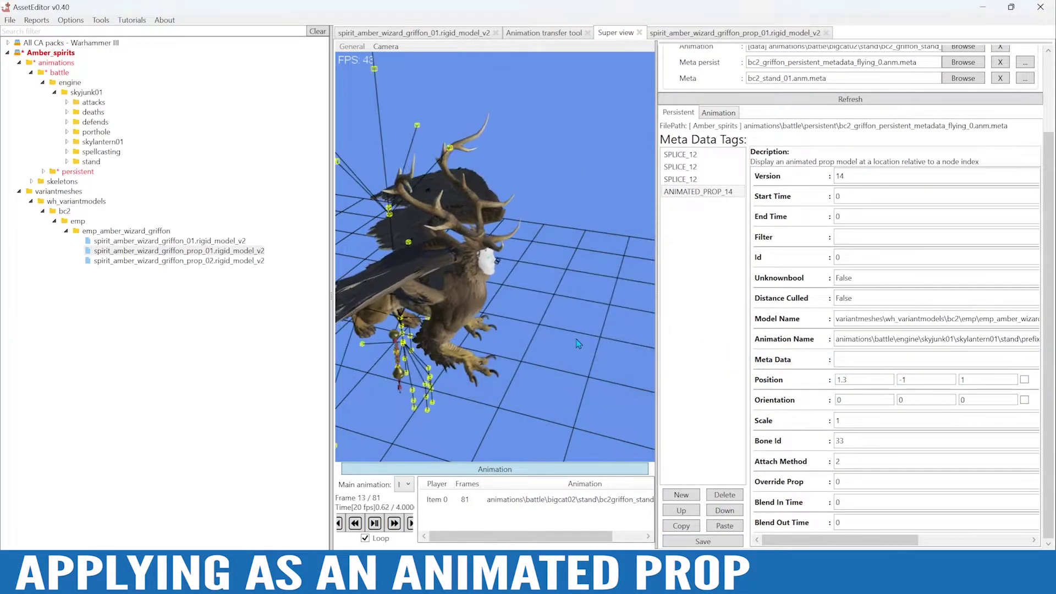
left_click_drag(525, 342, 501, 335, "alt")
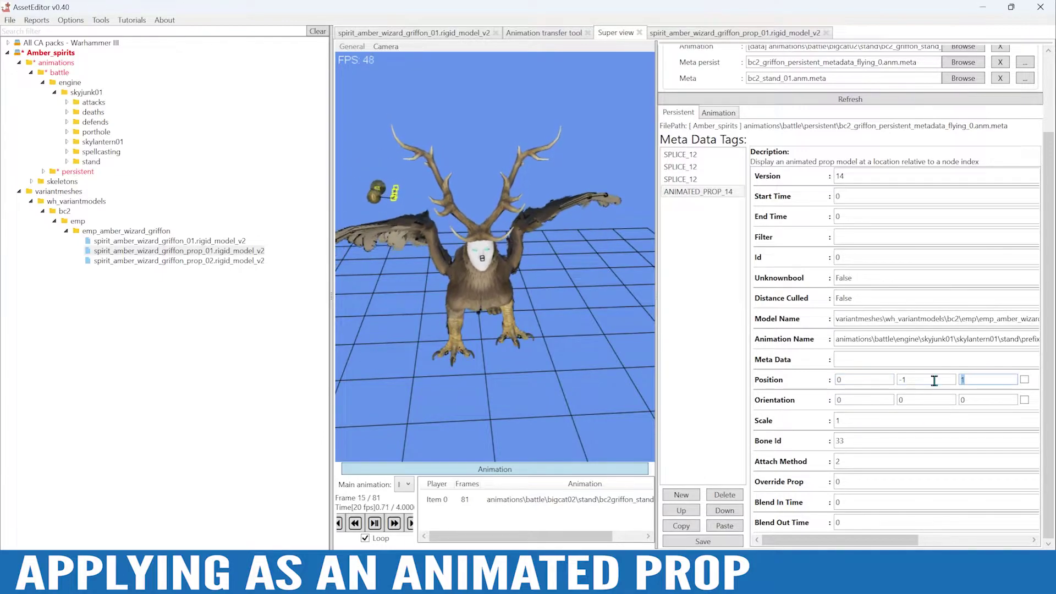
- Set the animated prop's first position value to 0 and third to 0.7, save the metadata and inspect the lantern up close
left_click(726, 541)
left_click(570, 337)
left_click_drag(496, 299, 592, 296, "alt")
scroll(578, 282, "up", 3)
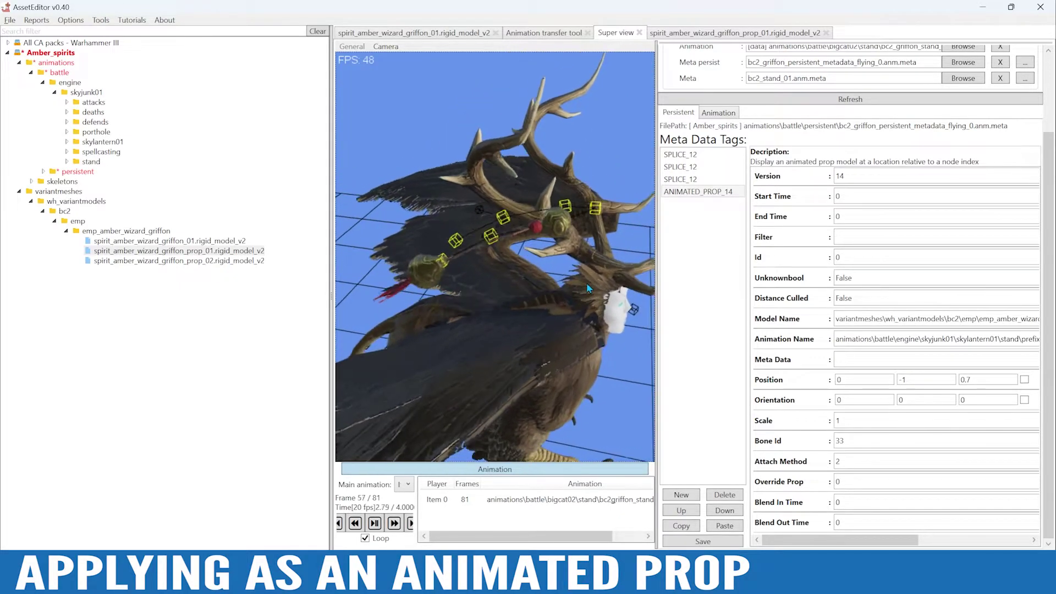
- Set the animated prop's first position value to -0.3, replace the existing metadata file and check the lantern against the antlers
left_click(837, 380)
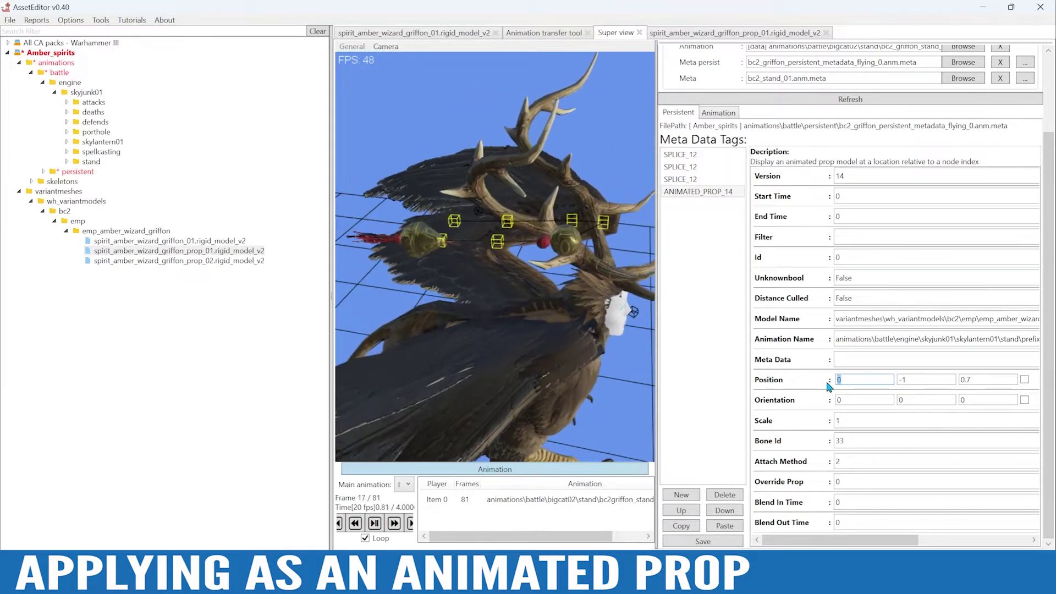
type("-0")
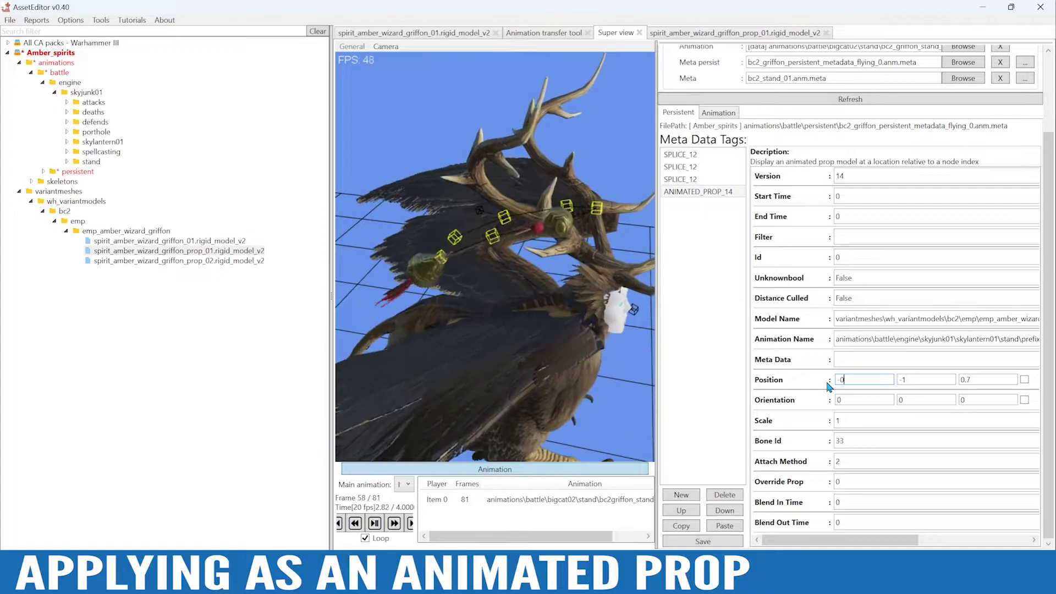
type(".3")
left_click(735, 542)
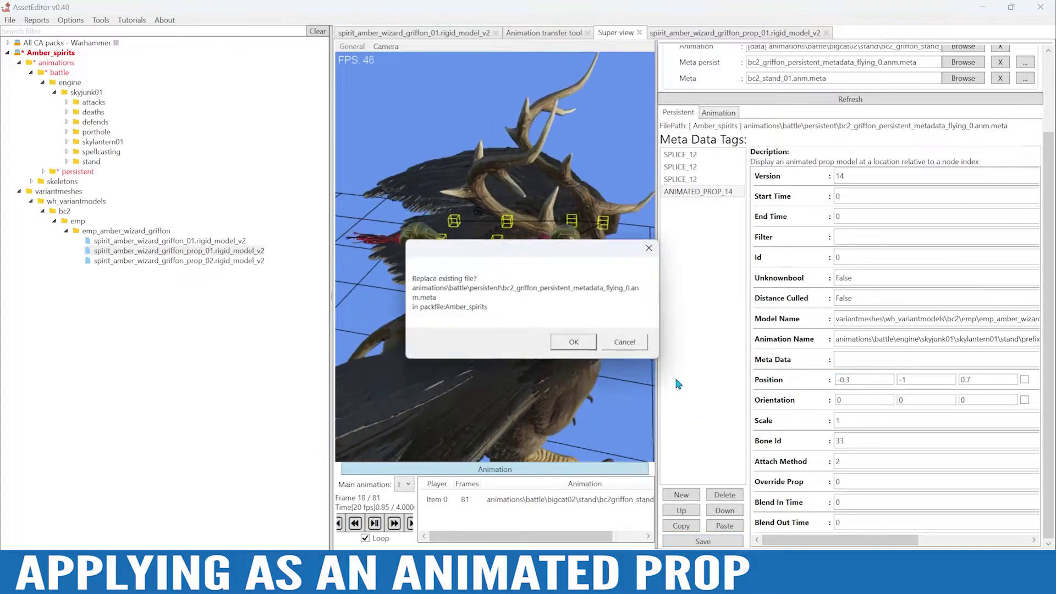
left_click(571, 339)
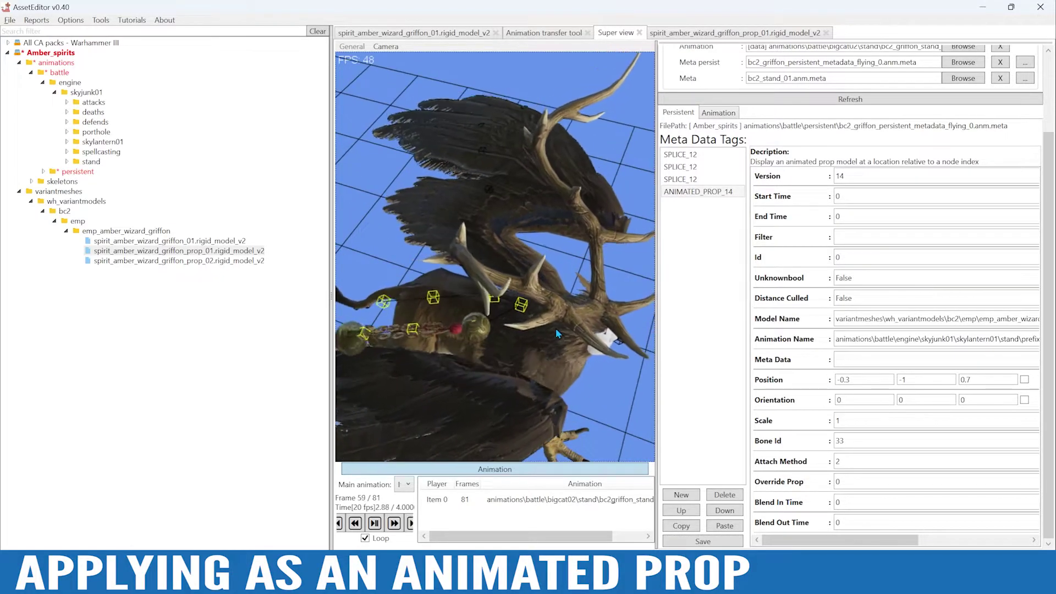
- Set the animated prop's first position value to -0.27 and second to -1.2, replace the existing metadata file and check the lantern
left_click(847, 380)
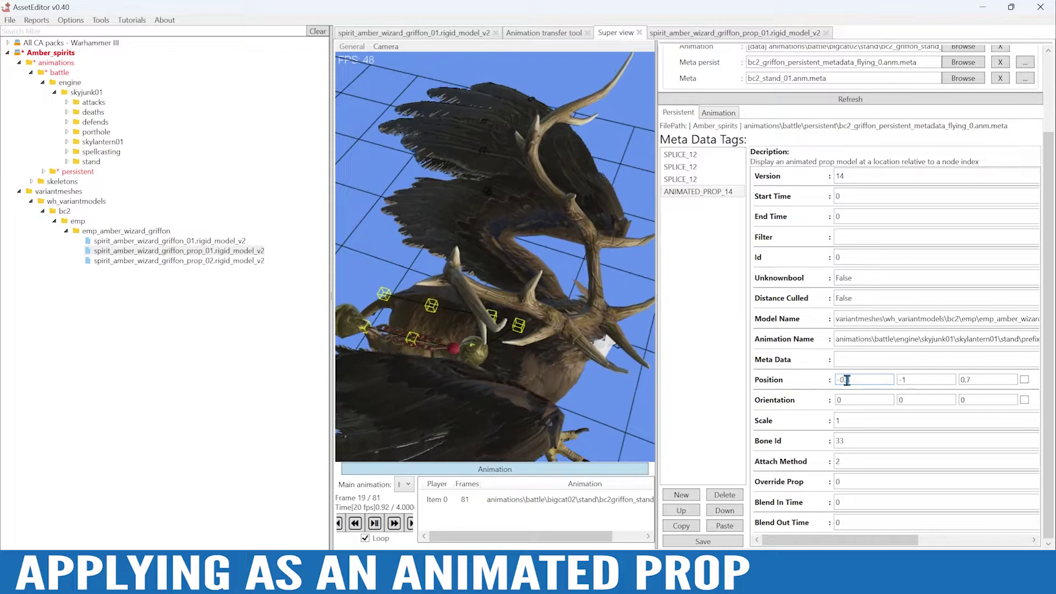
left_click_drag(847, 379, 886, 382)
type("2")
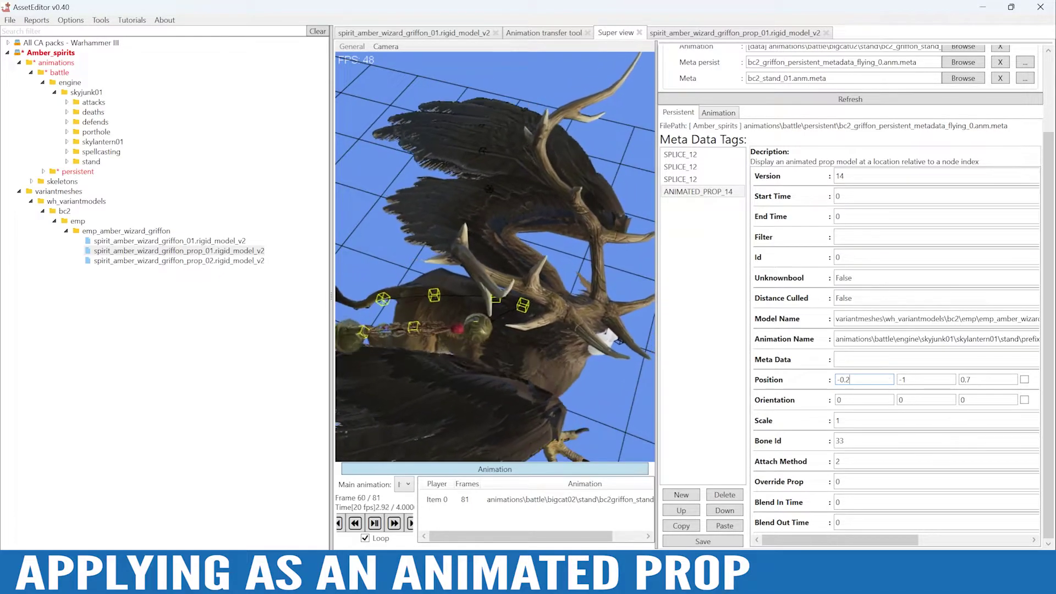
type("7")
left_click(903, 380)
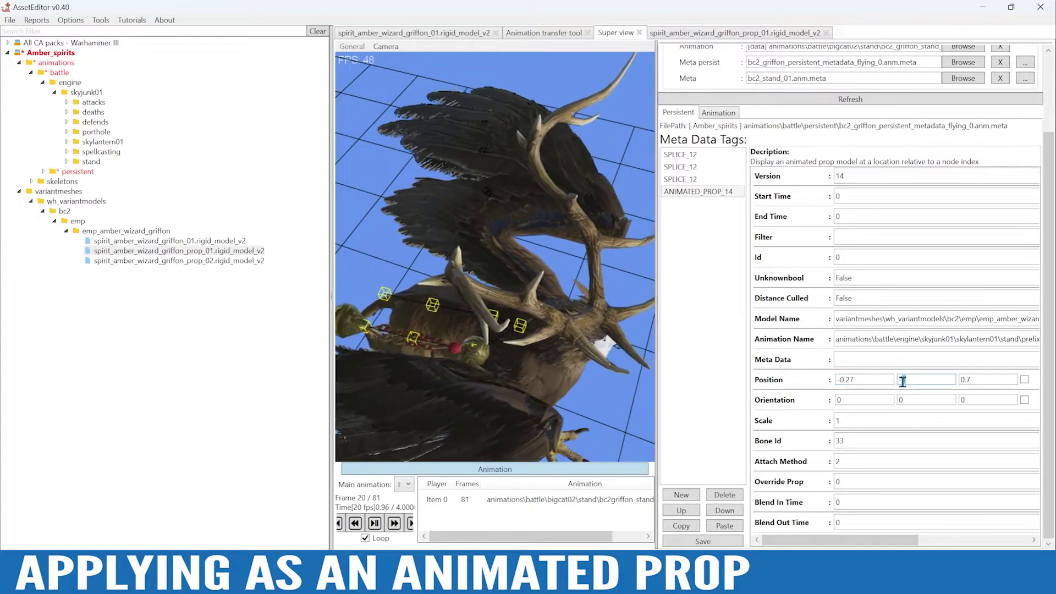
type("-1.")
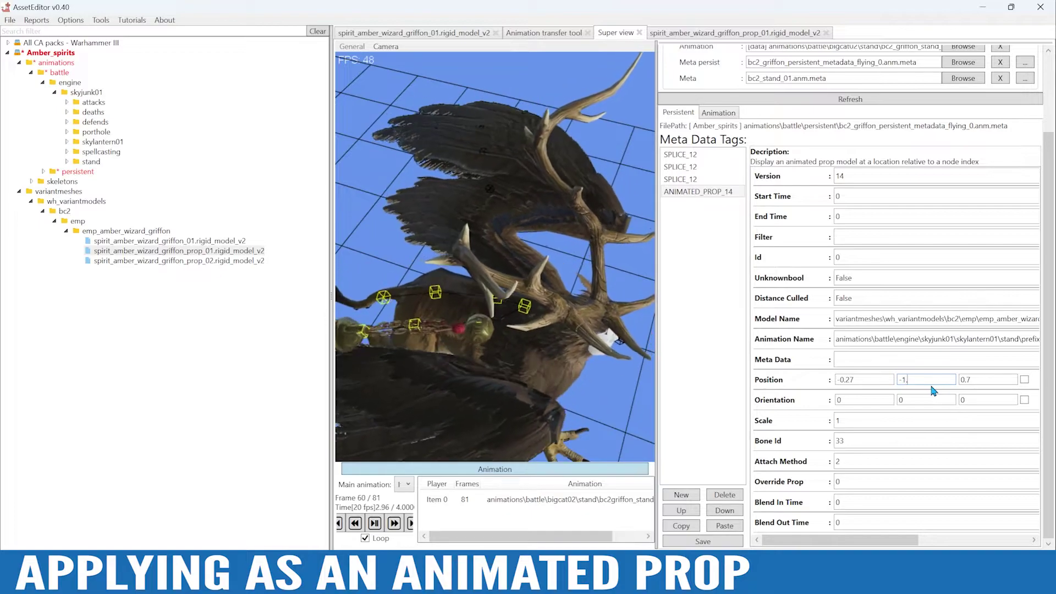
type("2")
left_click(704, 542)
left_click(575, 343)
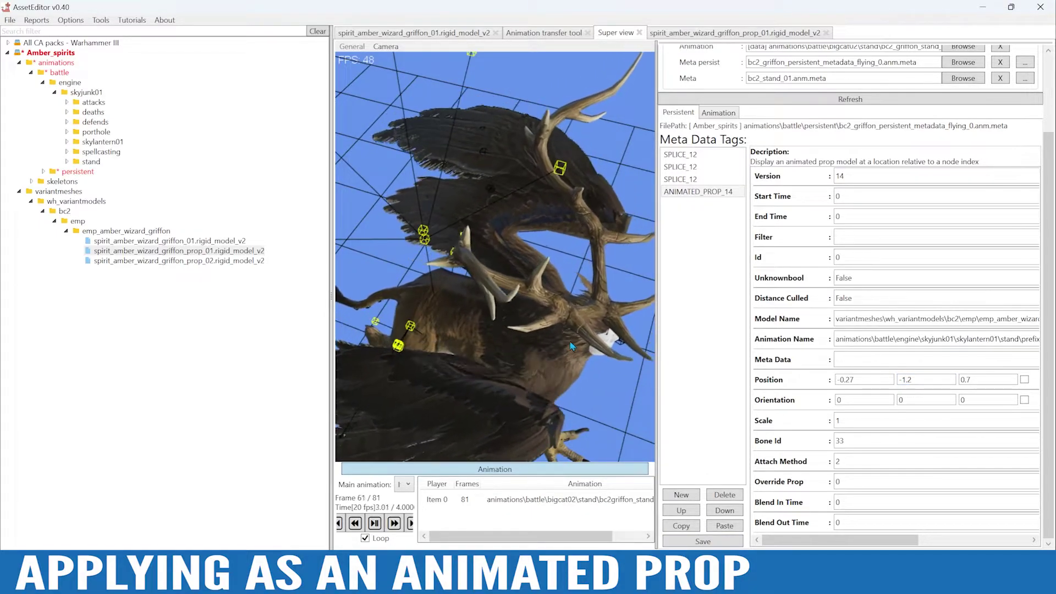
left_click_drag(569, 342, 447, 295, "alt")
scroll(446, 294, "up", 2)
right_click_drag(446, 295, 597, 318, "alt")
left_click_drag(526, 311, 434, 234, "alt")
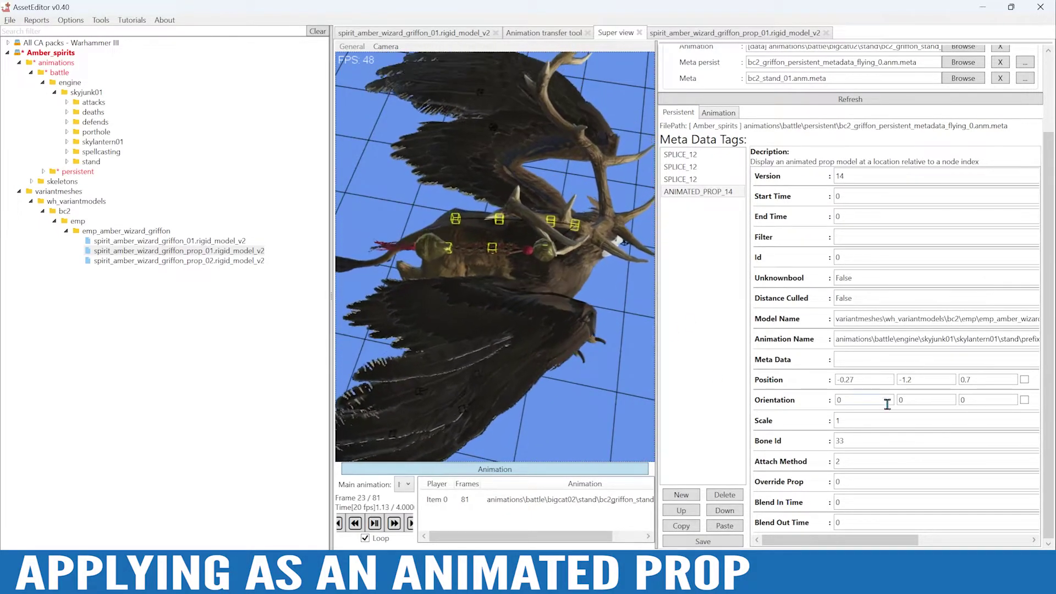
- Try 90 as the animated prop's second orientation value and save over the existing metadata file
left_click_drag(908, 401, 872, 406)
left_click(703, 541)
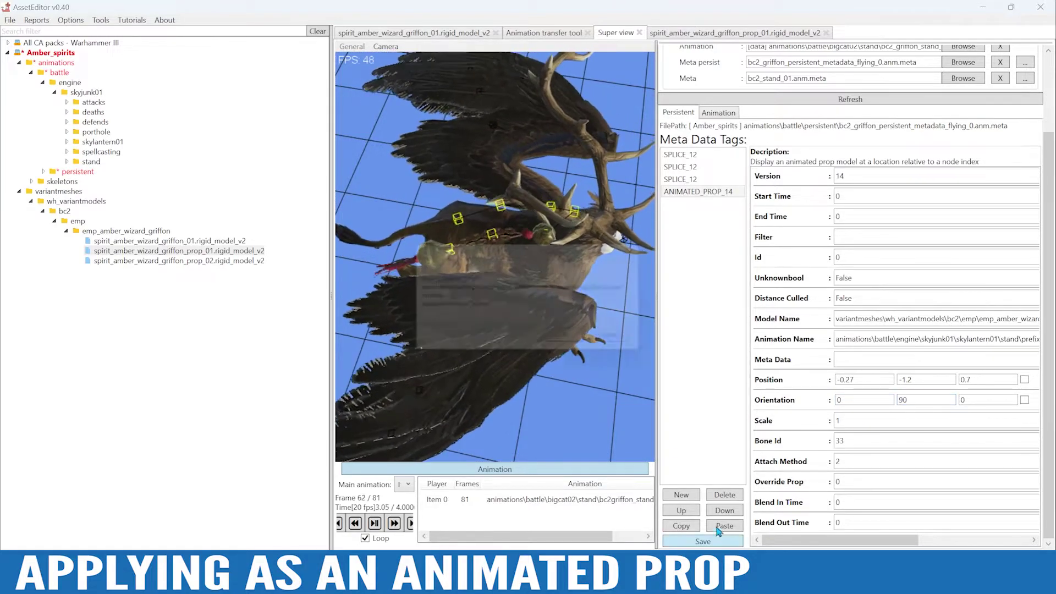
left_click(572, 339)
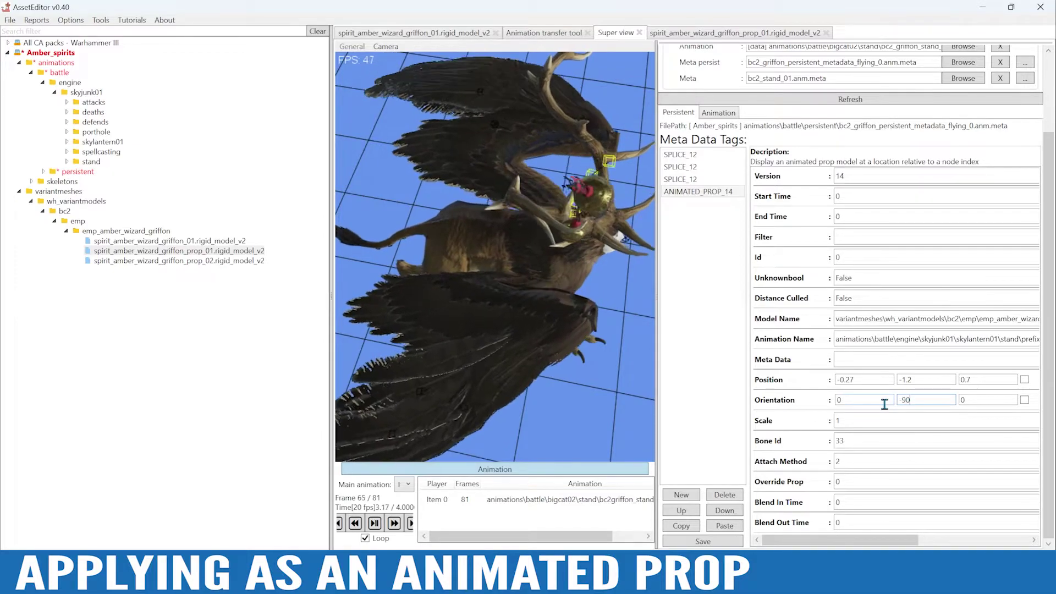
- Set the animated prop's second orientation value to -90, replace the existing metadata file and view the lantern from the front
left_click(722, 544)
left_click(578, 342)
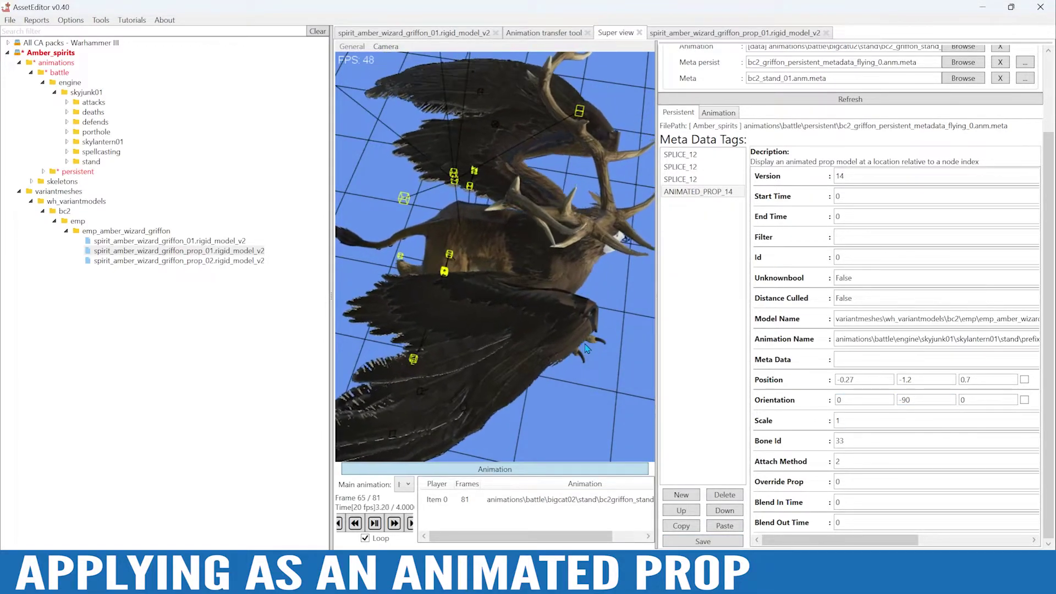
left_click_drag(586, 347, 527, 320)
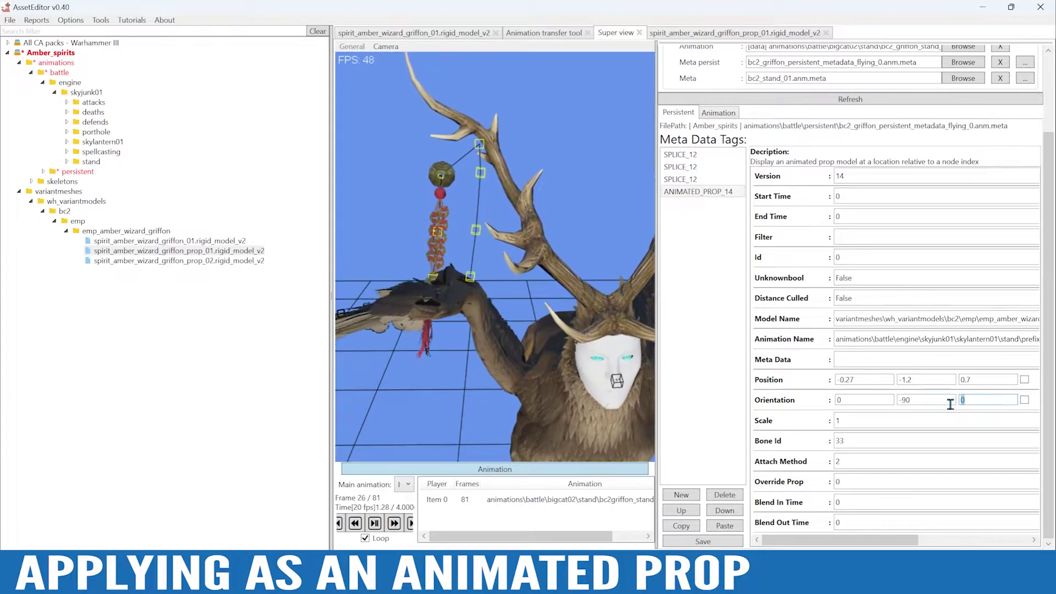
- Try 20 as the animated prop's third orientation value, save over the metadata and check the lantern's rotation
type("2")
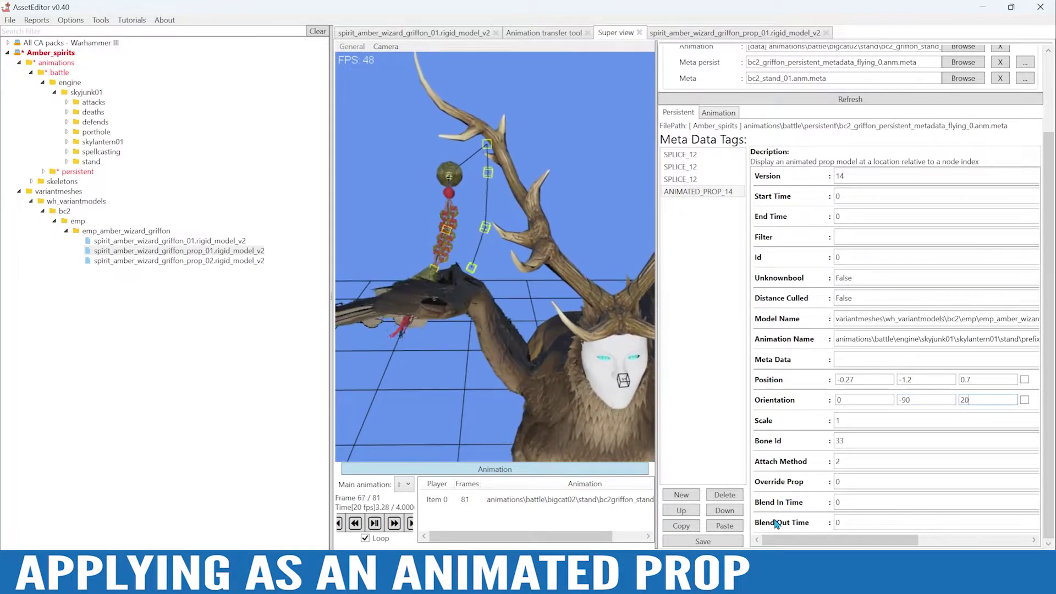
key("Return")
left_click(577, 342)
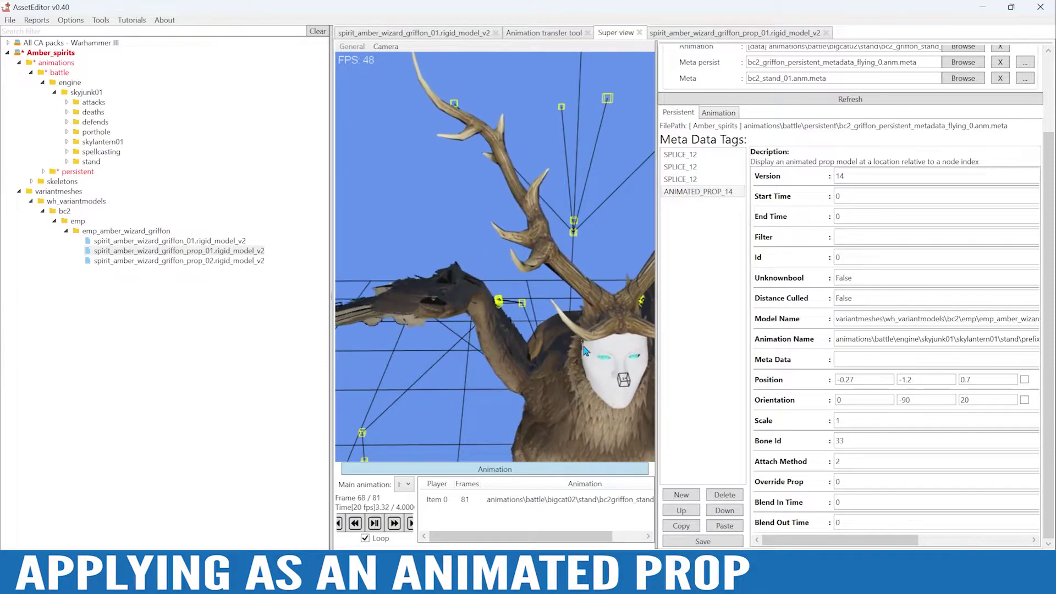
left_click_drag(551, 349, 577, 362, "alt")
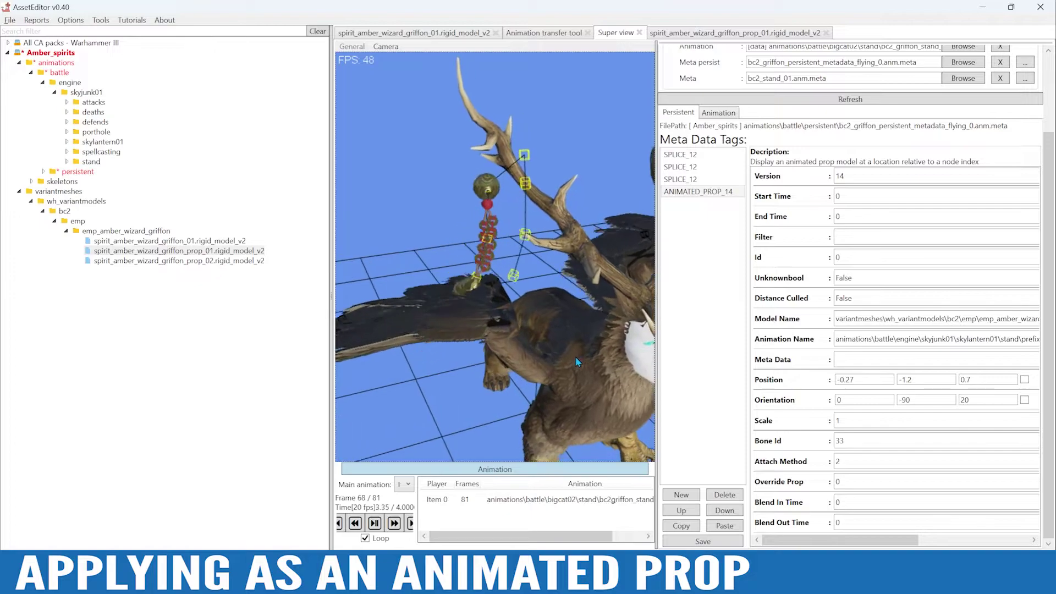
- Set the animated prop's third orientation value to 45 and replace the existing metadata file
double_click(964, 400)
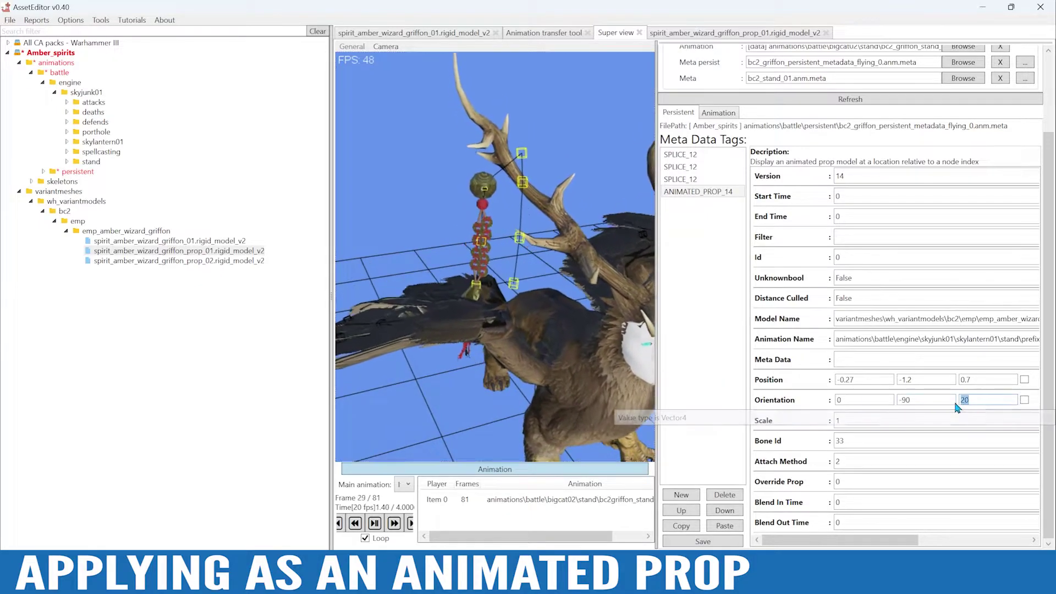
type("45")
left_click(702, 541)
left_click(585, 343)
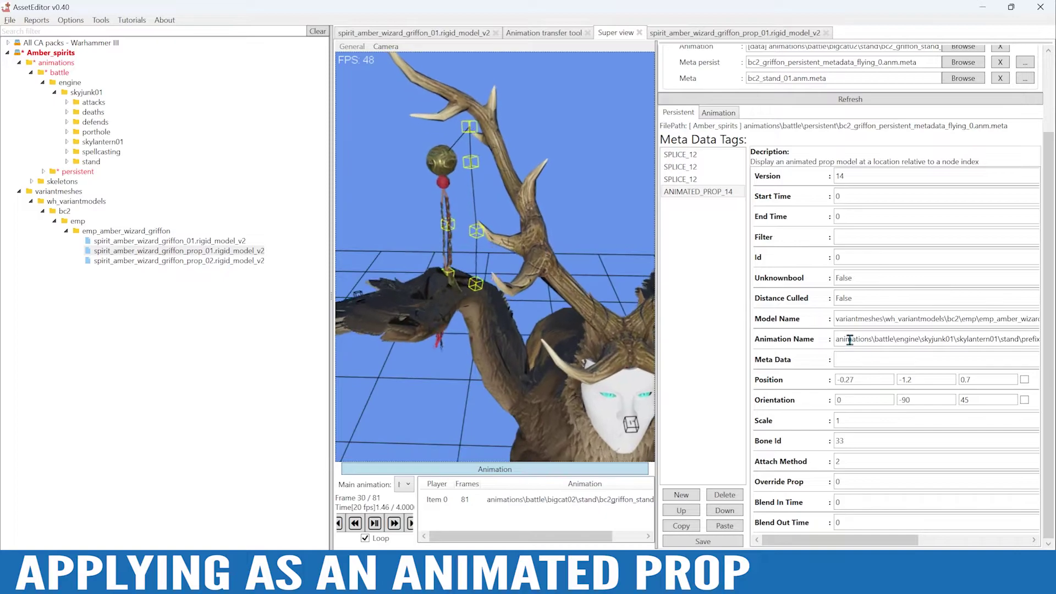
- Try -1.5 as the animated prop's second position value and save over the existing metadata file
left_click(918, 379)
key("BackSpace")
type("5")
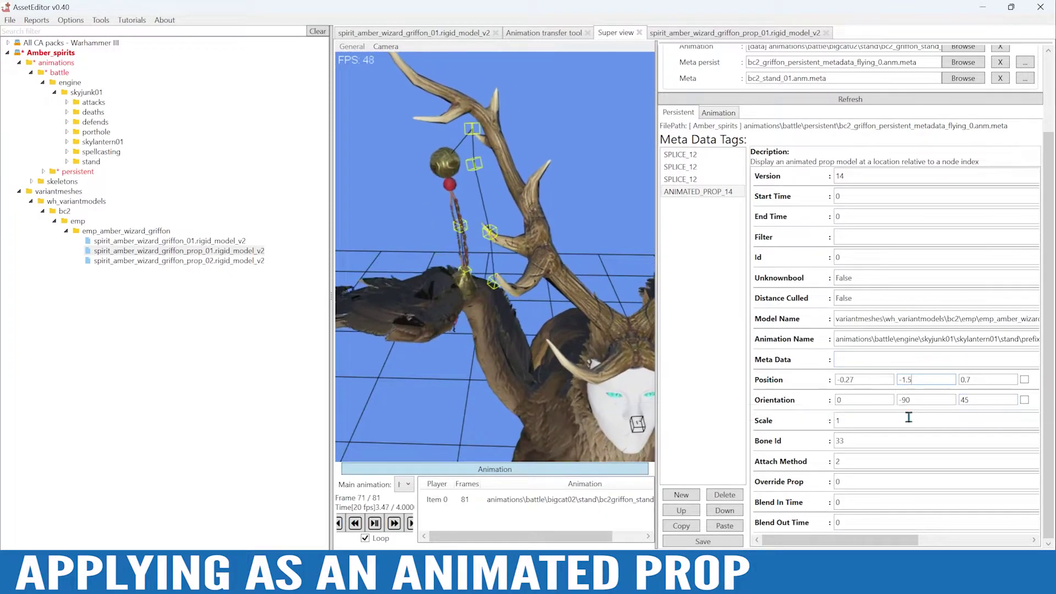
left_click(703, 541)
left_click(567, 337)
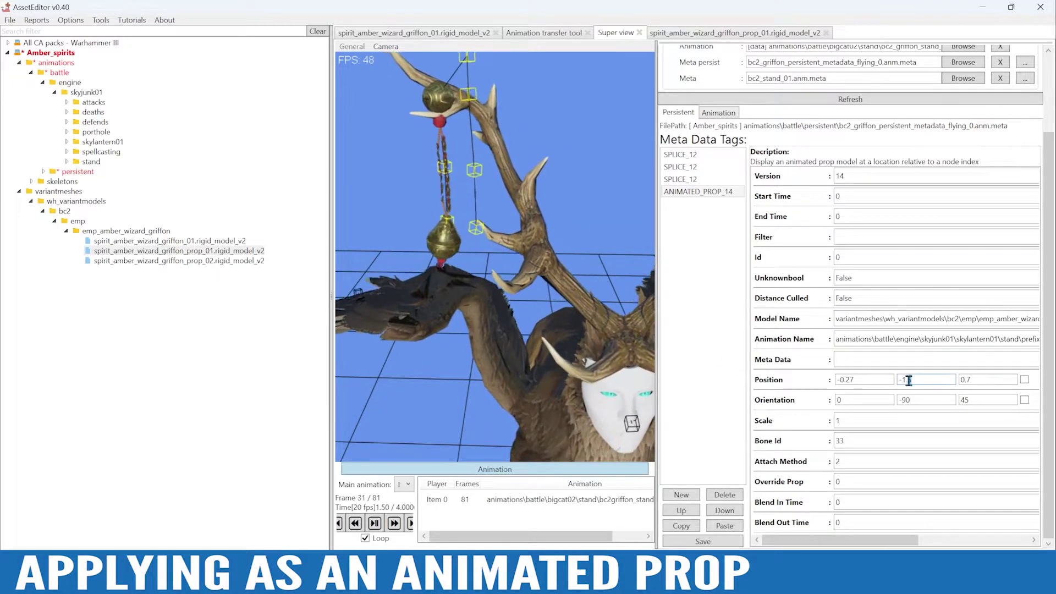
- Set the animated prop's second position value to -1.4 and replace the existing metadata file
left_click(737, 541)
left_click(569, 339)
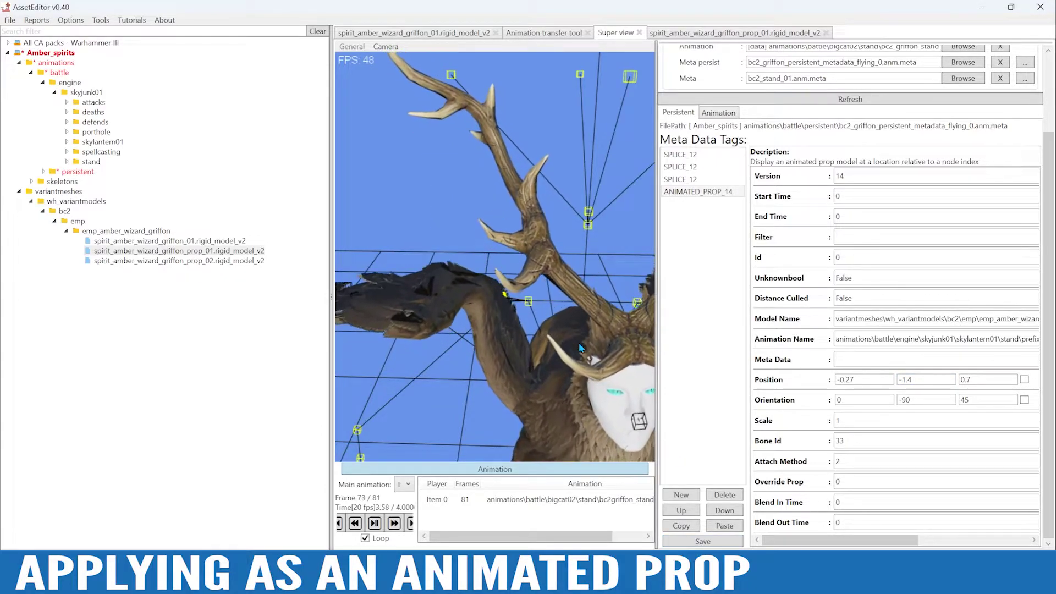
- Set the animated prop's second position value to -1.42 and third to 0.72, replace the metadata file and inspect the lantern on the antler
left_click(924, 380)
type("2")
left_click(976, 380)
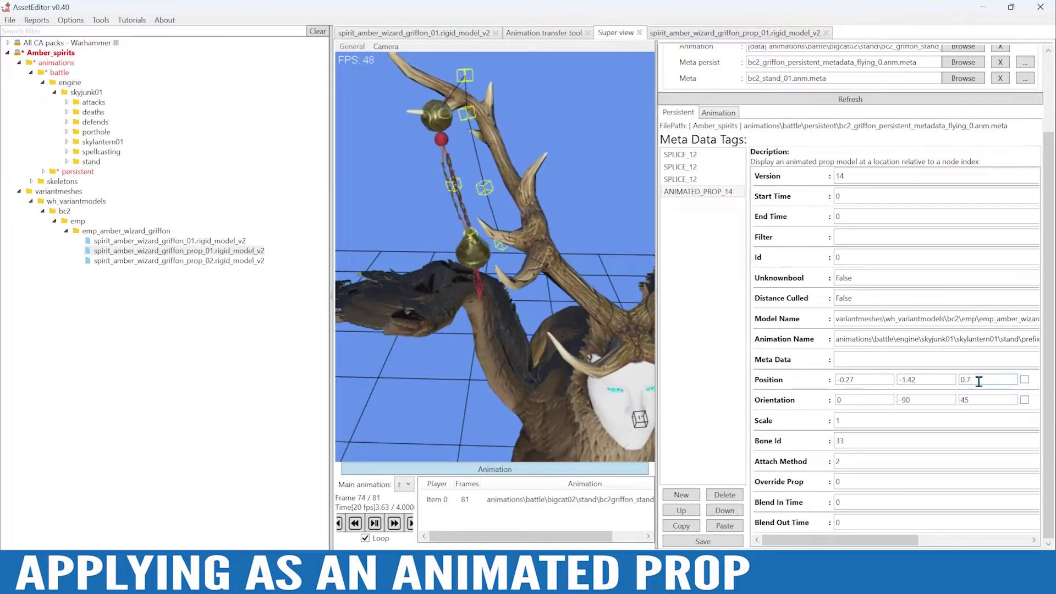
type("2")
left_click(703, 541)
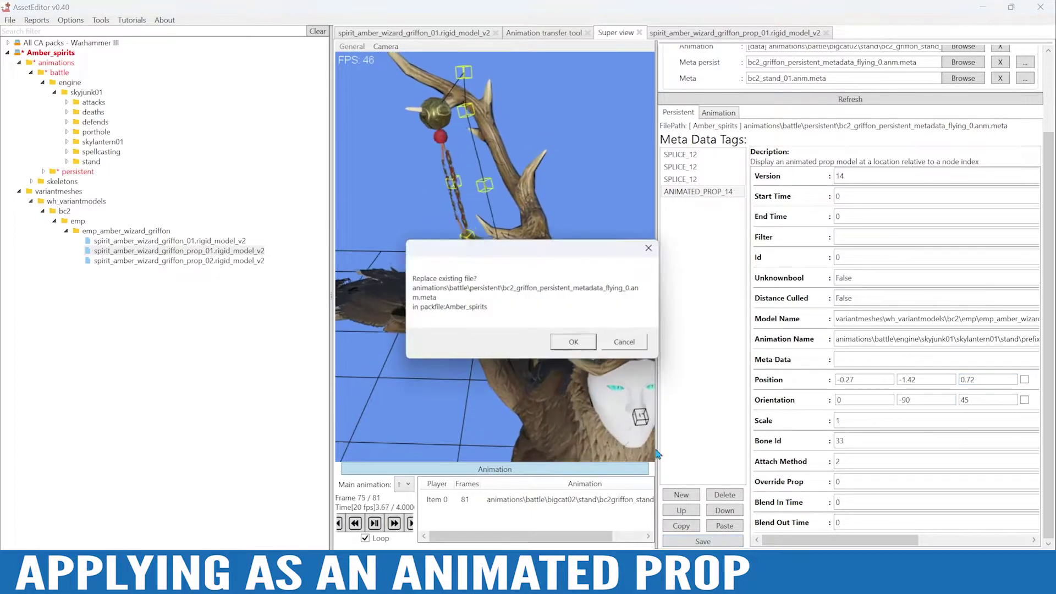
left_click(575, 342)
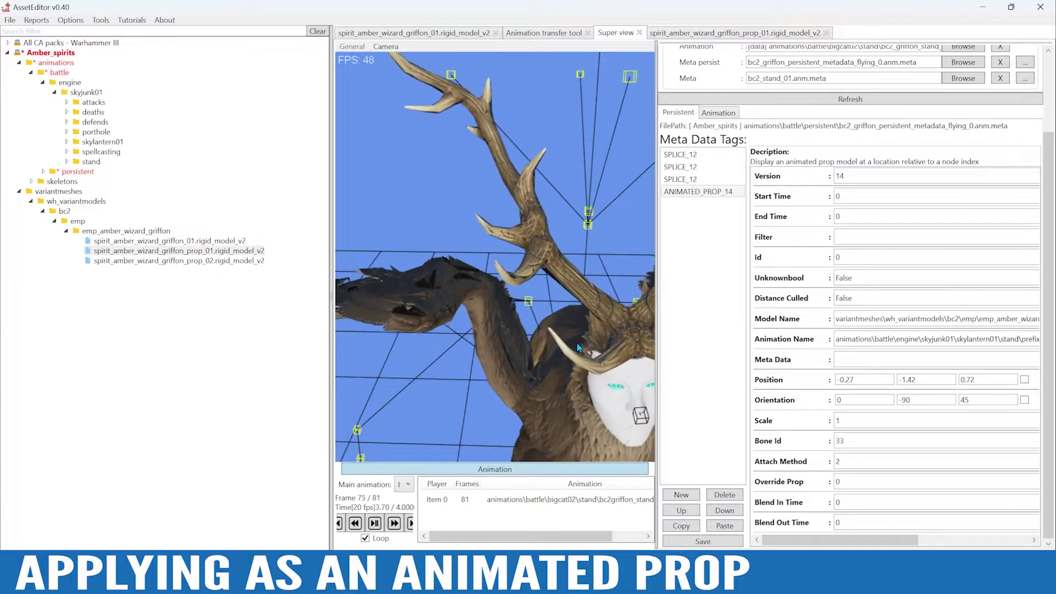
left_click_drag(599, 330, 517, 355, "alt")
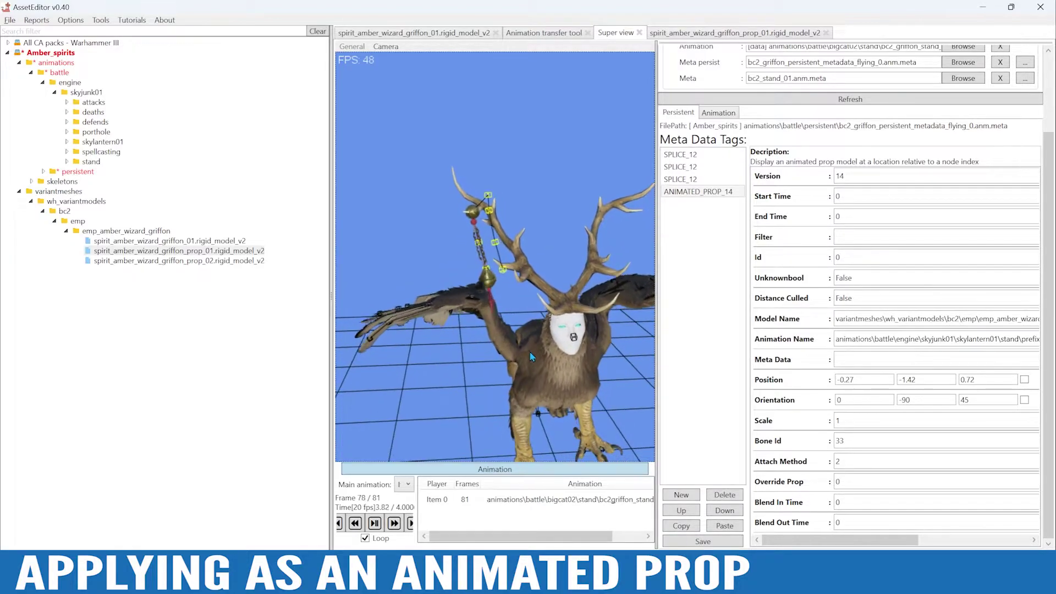
- Open spirit_amber_wizard_griffon_prop_01.rigid_model_v2, select the lower vertices of the lantern's tassel and move them up to shorten it
double_click(195, 250)
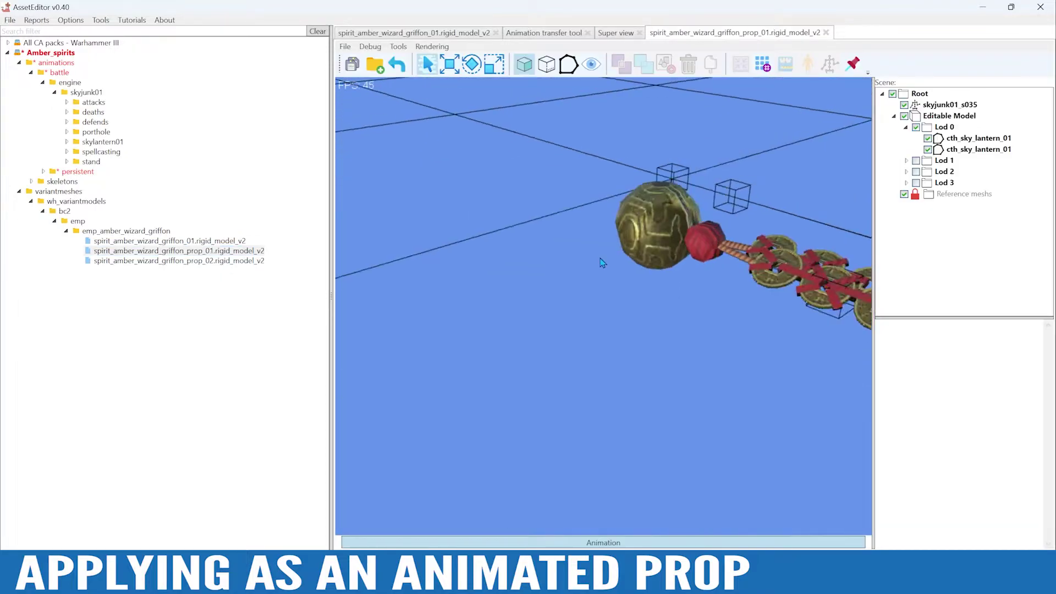
left_click_drag(572, 264, 653, 279, "alt")
scroll(653, 278, "up", 1)
left_click(679, 228)
left_click(569, 65)
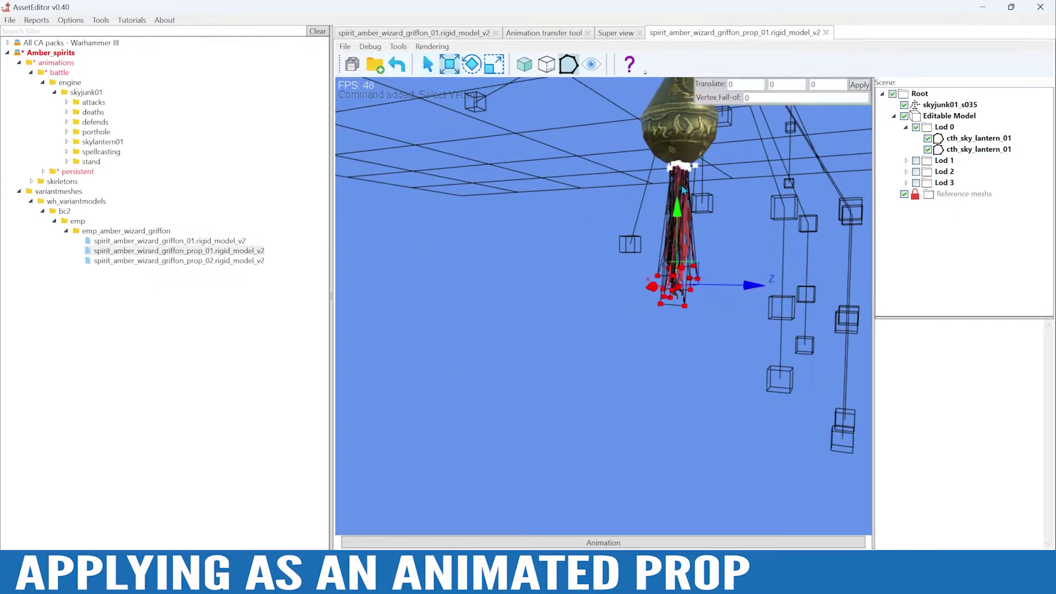
left_click_drag(681, 152, 681, 152)
left_click_drag(683, 153, 764, 215, "alt")
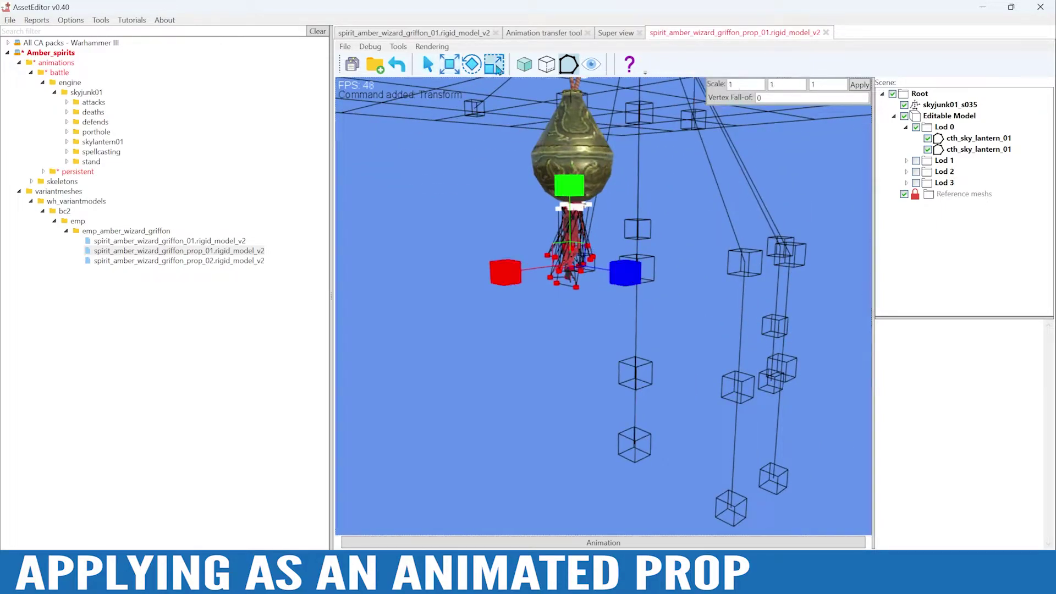
- Reselect the tassel's lower vertices after undoing the stray selection, and scale them inward horizontally to make the tassel narrower
left_click_drag(641, 275, 568, 258)
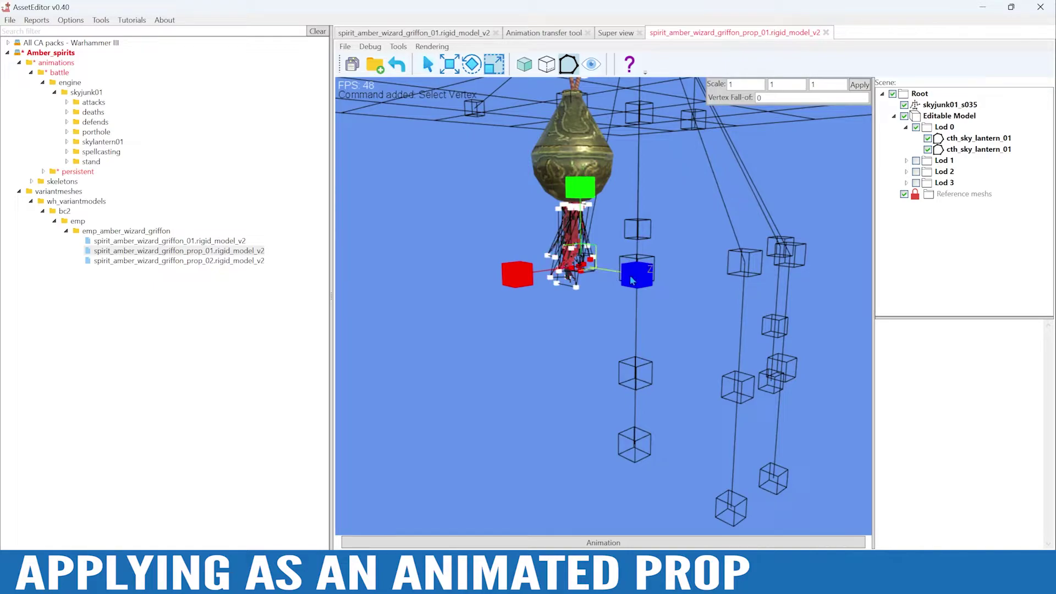
key("ctrl+z")
left_click_drag(484, 231, 671, 337)
left_click_drag(690, 261, 614, 273)
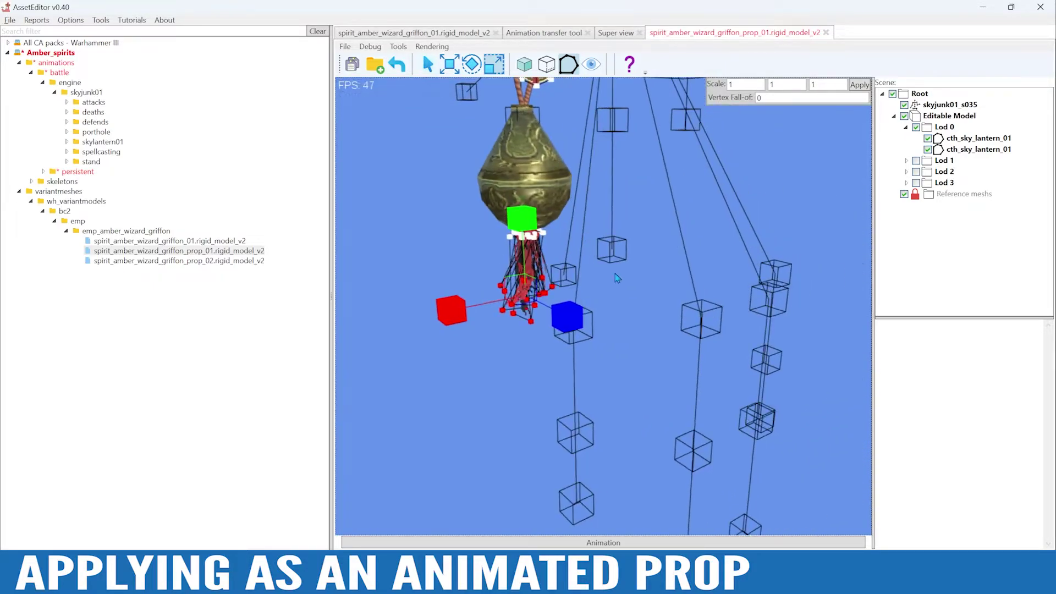
left_click_drag(570, 304, 468, 293)
left_click_drag(550, 281, 655, 263, "alt")
left_click_drag(537, 320, 603, 299)
- Return to object selection and examine the reshaped tassel and the whole lantern from several sides
key("F1")
left_click_drag(708, 242, 598, 227, "alt")
scroll(598, 220, "down", 5, "alt")
right_click_drag(606, 216, 630, 273, "alt")
left_click_drag(631, 277, 627, 261, "alt")
right_click_drag(627, 262, 691, 282, "alt")
left_click_drag(692, 282, 691, 297, "alt")
scroll(692, 296, "up", 3, "alt")
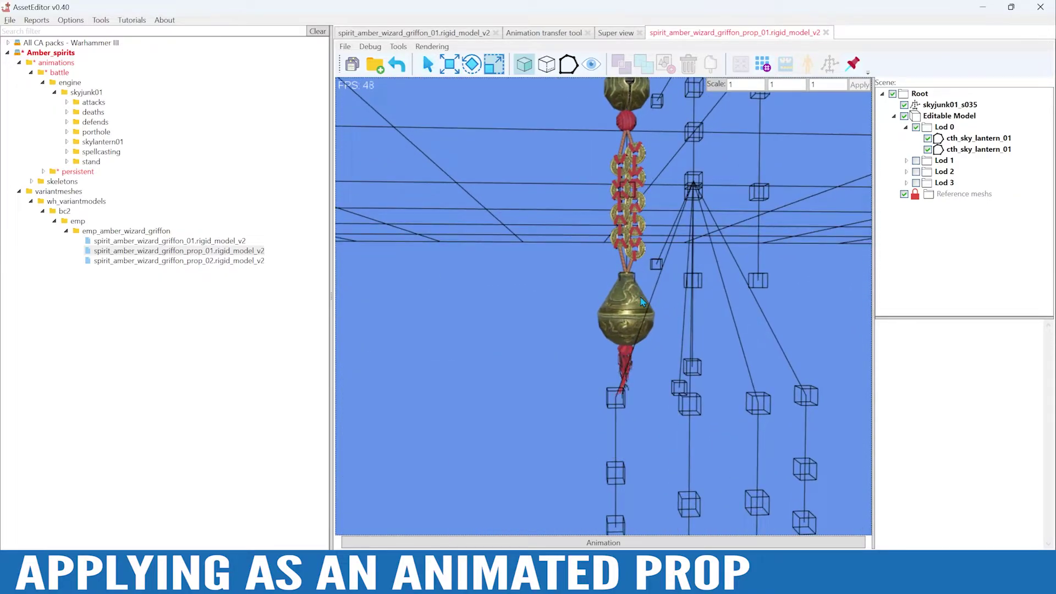
- Save the reshaped lantern model over the existing spirit_amber_wizard_griffon_prop_01.rigid_model_v2 file
left_click(398, 46)
left_click(445, 141)
left_click(584, 329)
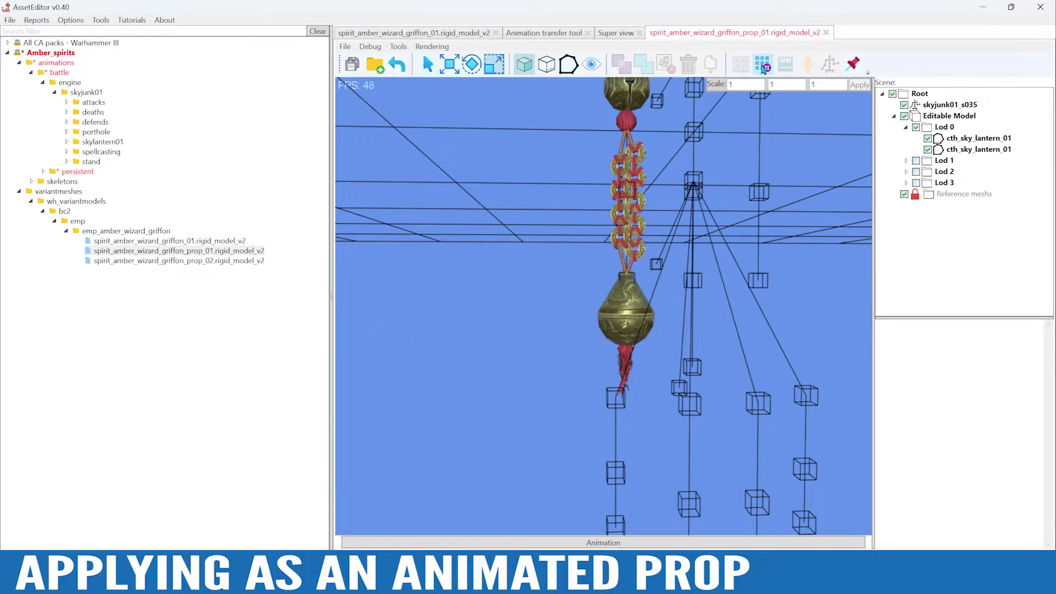
left_click(352, 64)
left_click(572, 346)
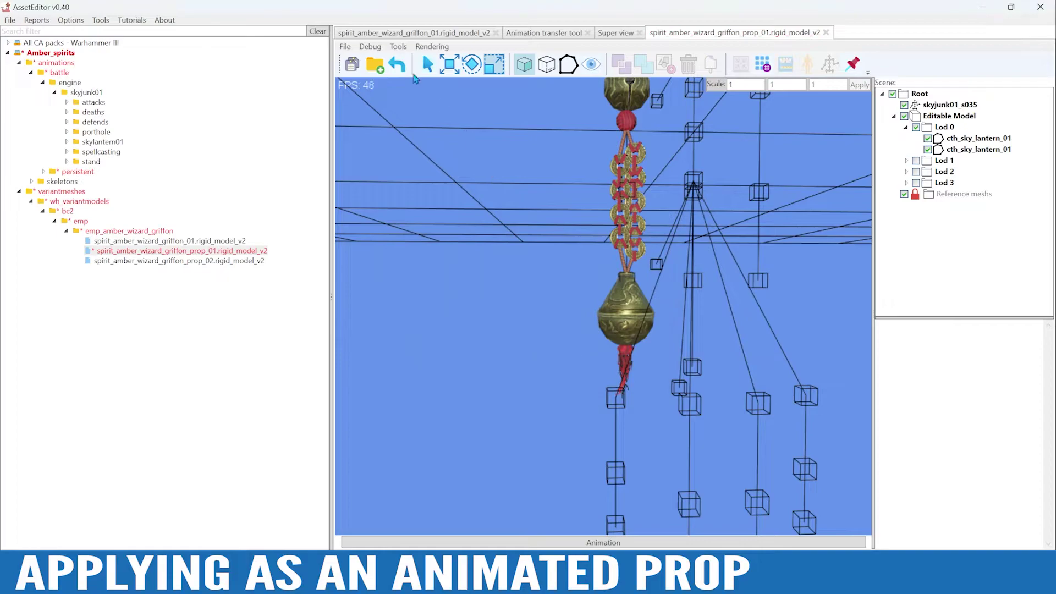
- Switch back to the Super view, show the animation player and check how the lantern hangs from the antler
left_click(407, 34)
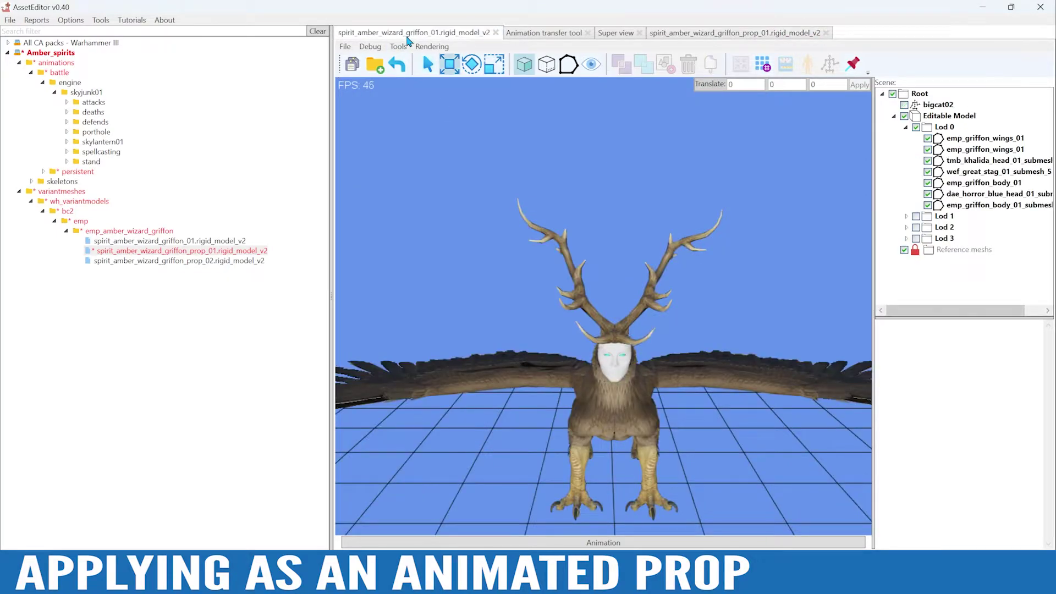
left_click(621, 34)
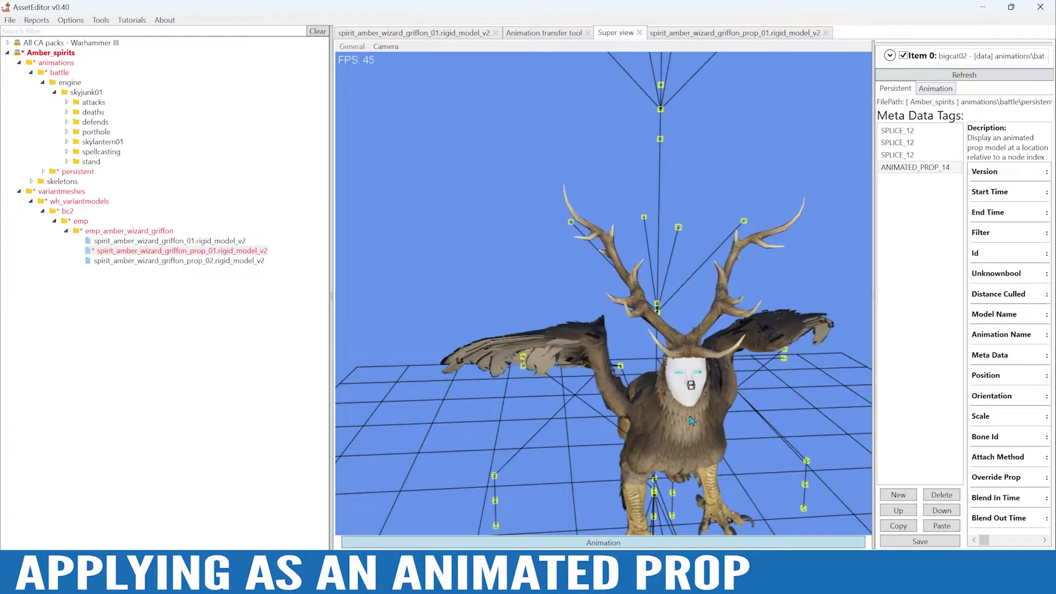
left_click(605, 542)
left_click_drag(632, 363, 646, 388, "alt")
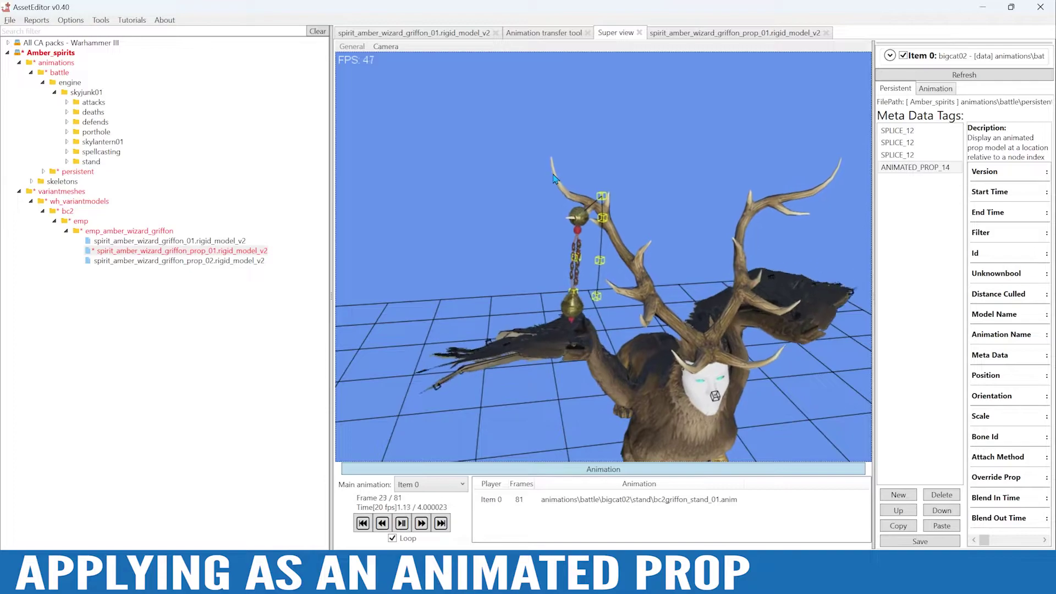
left_click_drag(663, 248, 635, 284, "alt")
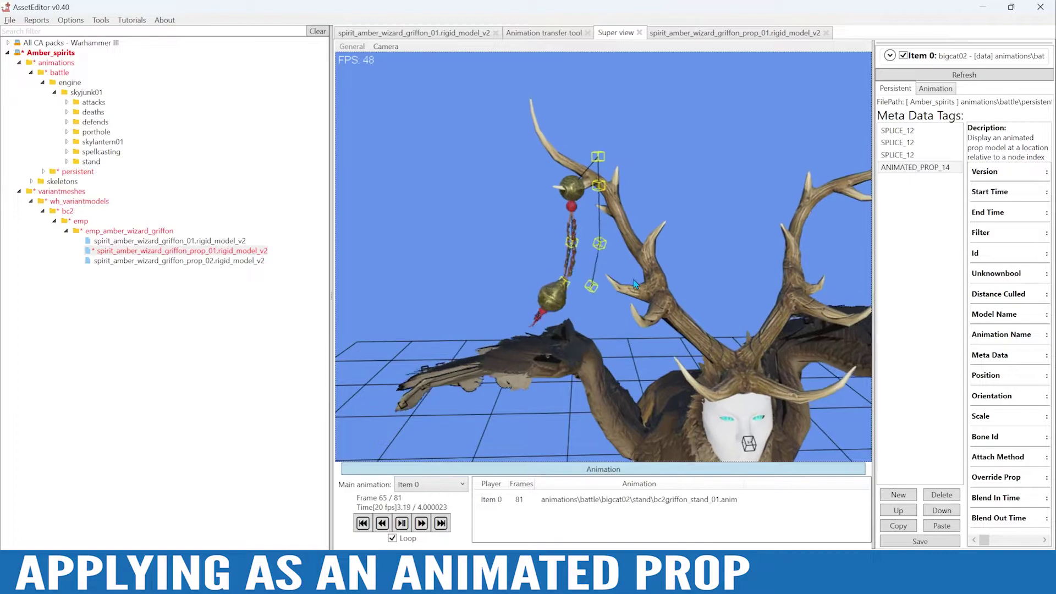
- Set the animated prop's orientation to 0, -90, 0, save over the existing persistent metadata file, and inspect the lantern on the antler
left_click_drag(873, 391, 654, 385)
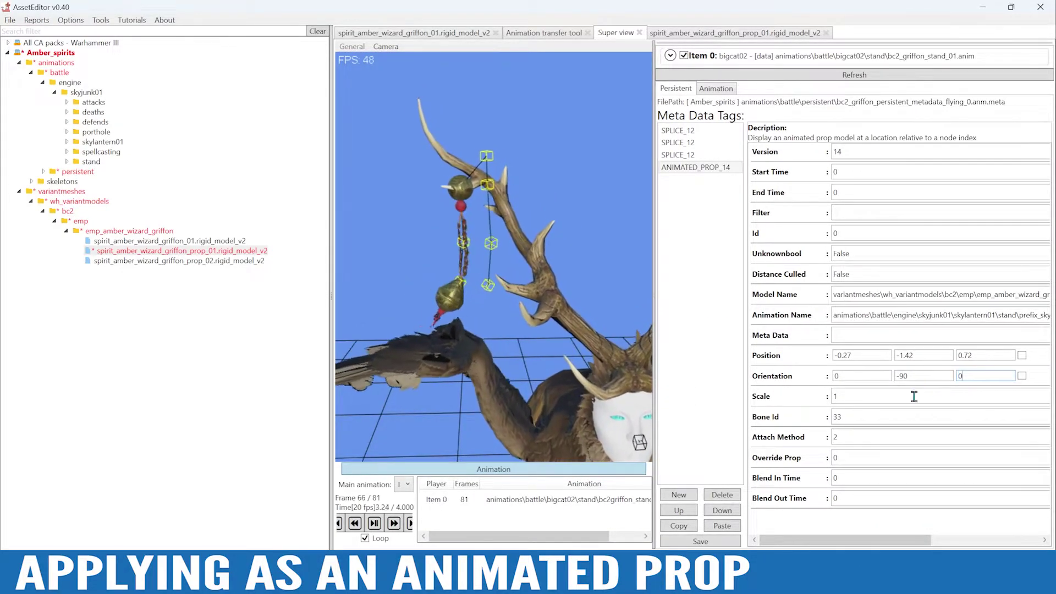
left_click(700, 542)
left_click(575, 343)
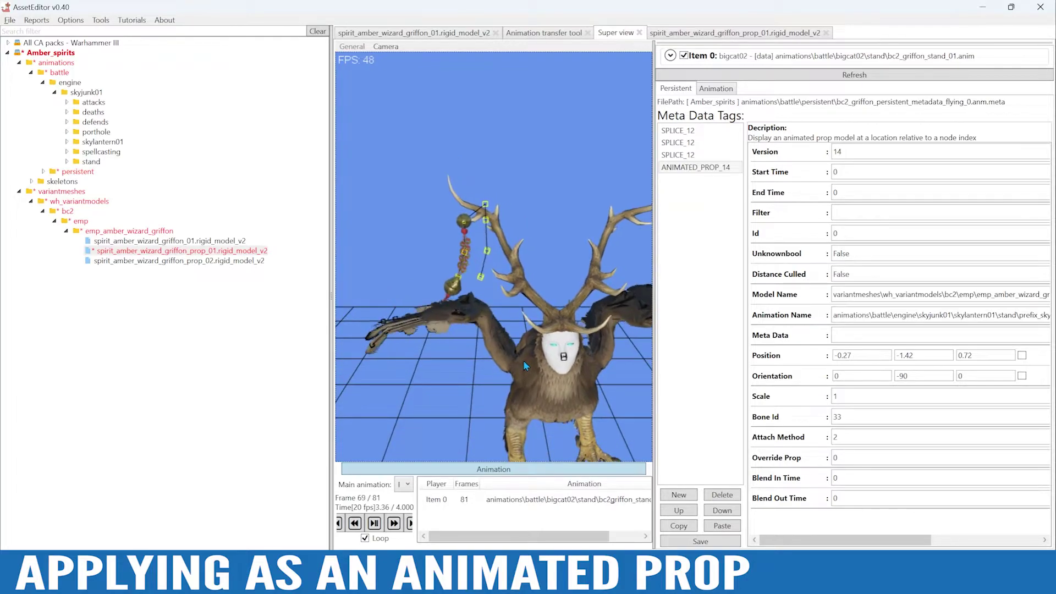
scroll(523, 361, "up", 6, "alt")
left_click_drag(523, 361, 536, 359, "alt")
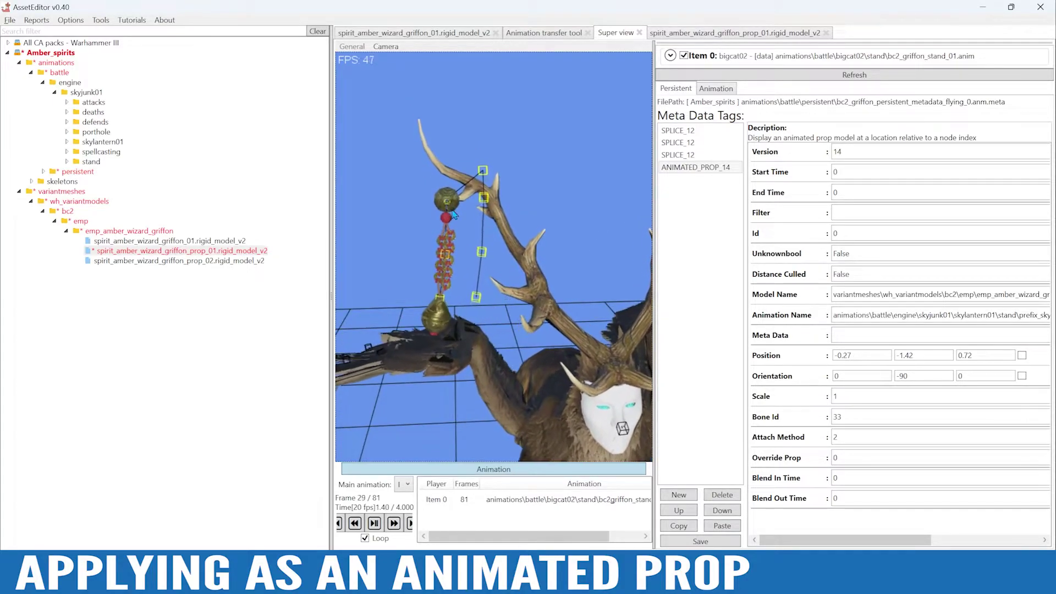
- In the spirit_amber_wizard_griffon_prop_01 model, duplicate the faces of the lantern's top bead into a separate mesh
left_click(704, 35)
scroll(696, 167, "down", 2, "alt")
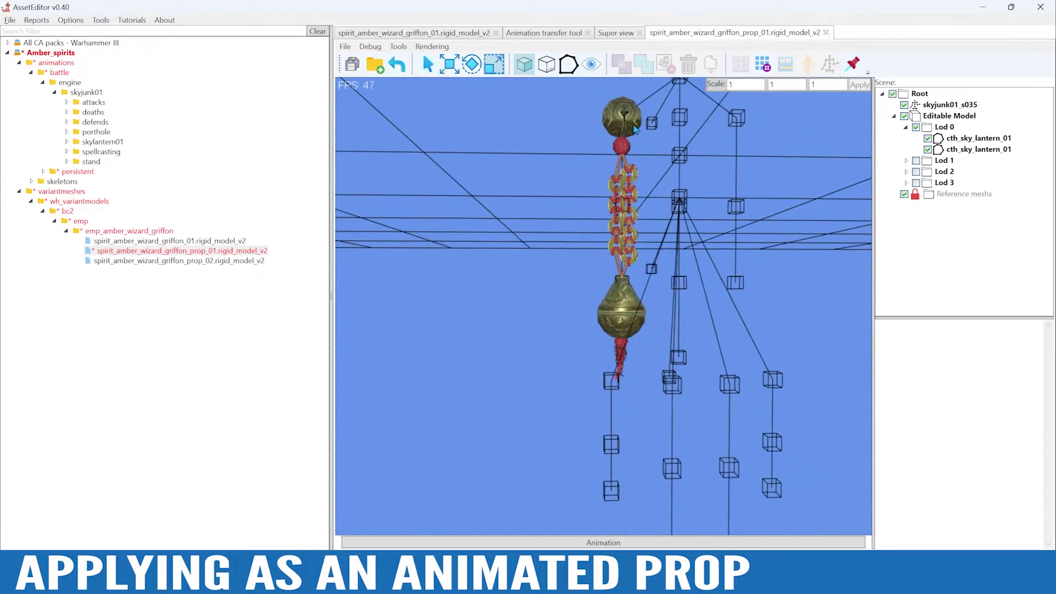
left_click(632, 126)
right_click_drag(690, 147, 676, 228, "alt")
left_click_drag(676, 228, 658, 196, "alt")
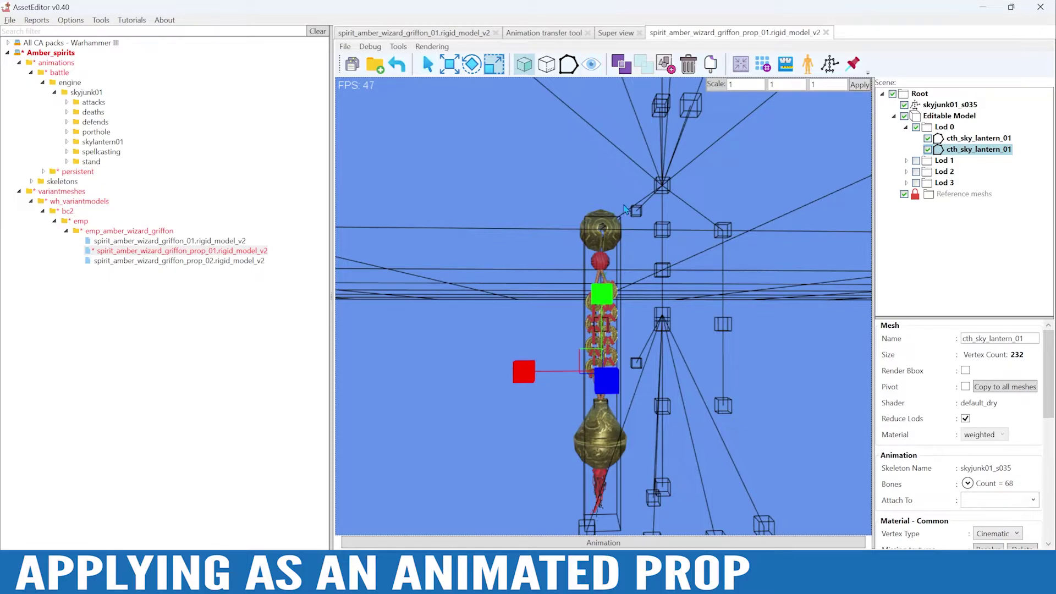
left_click(604, 217)
left_click(546, 65)
left_click_drag(546, 189, 651, 255)
left_click(694, 64)
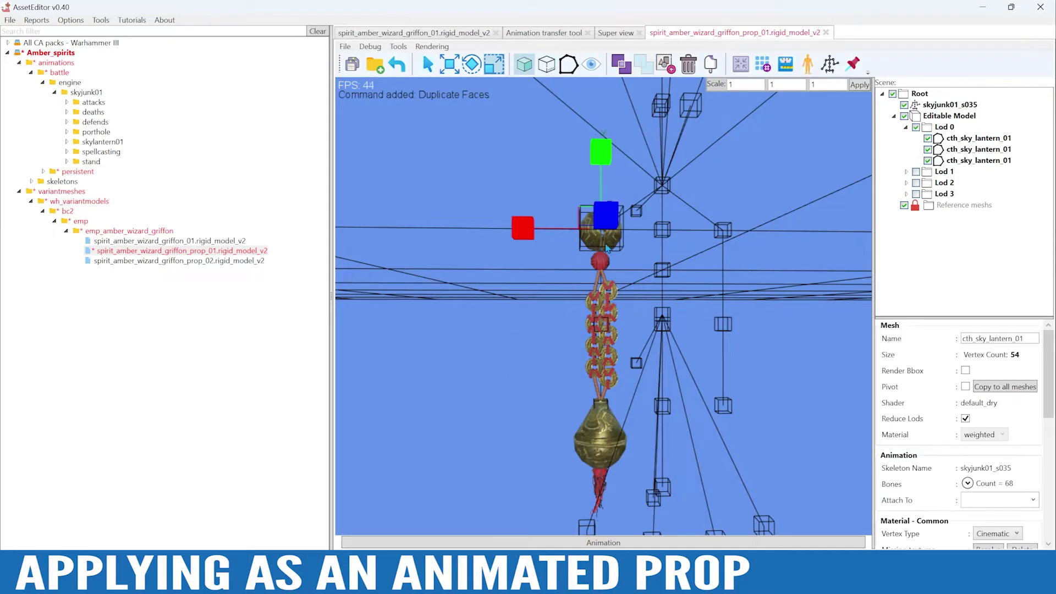
left_click(701, 281)
- Select the lantern's original 232-vertex mesh and remove its original top-bead faces
left_click(605, 246)
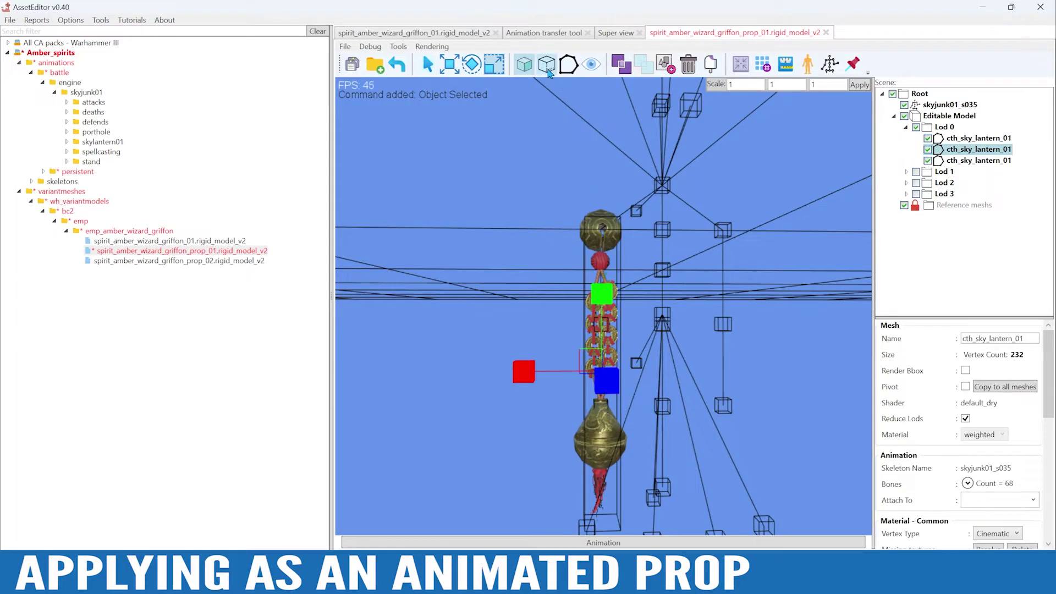
left_click(546, 65)
left_click(606, 247)
left_click(701, 68)
left_click(649, 217)
- Split the remaining top-bead faces of the other lantern mesh into their own mesh and remove the originals
left_click(605, 241)
left_click(546, 64)
left_click(601, 215)
left_click(714, 65)
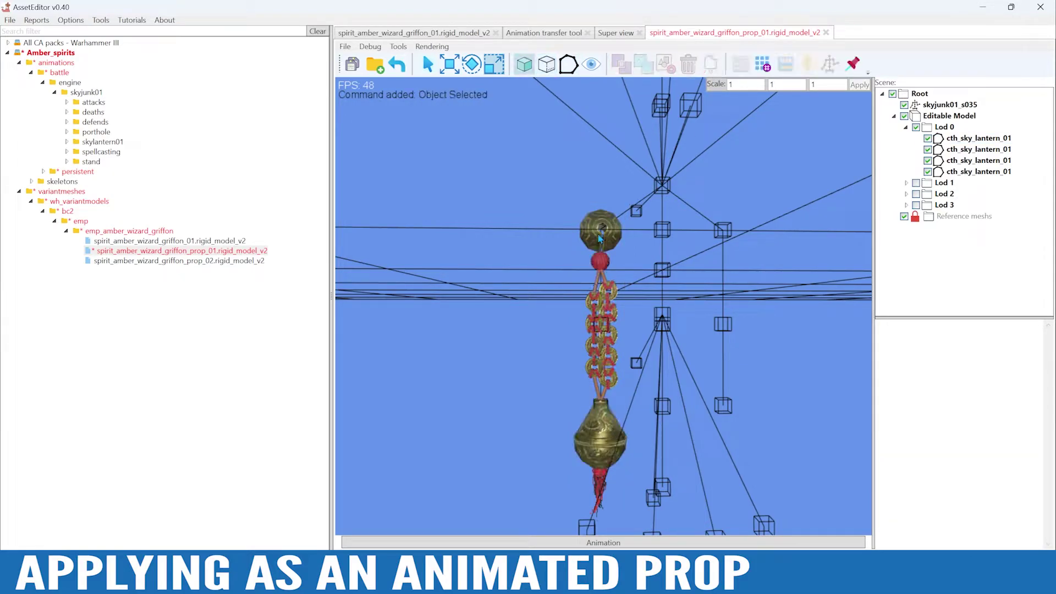
left_click(546, 65)
left_click(652, 64)
left_click(717, 64)
left_click(582, 180)
- Select both separated top-bead meshes and rotate them about the vertical axis
left_click_drag(562, 198, 657, 213)
scroll(657, 214, "up", 3, "alt")
left_click(476, 69)
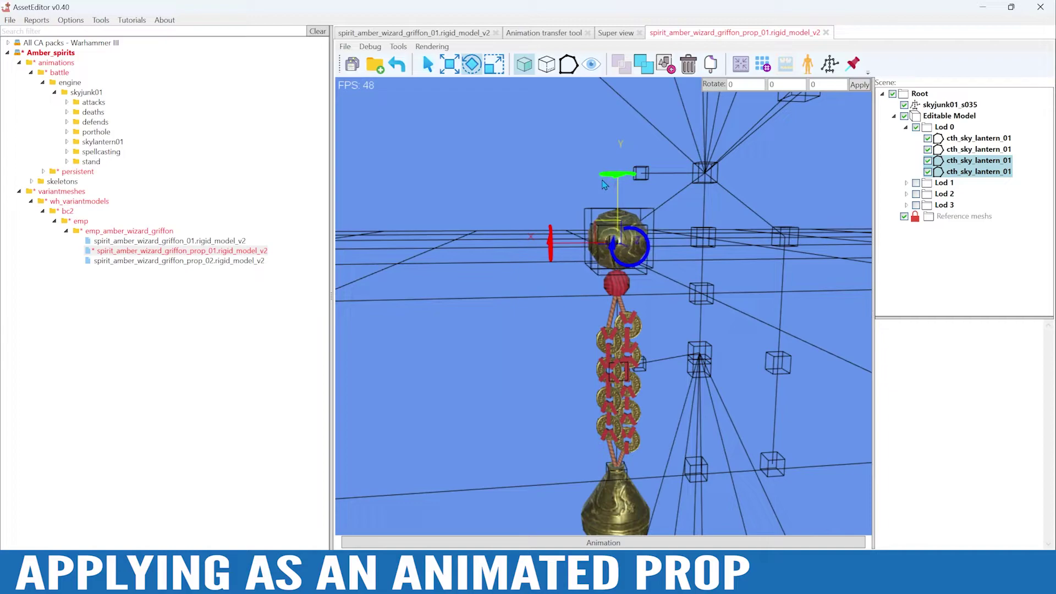
left_click_drag(736, 255, 757, 333, "alt")
scroll(757, 334, "down", 2, "alt")
- Move the two lower lantern meshes up against the top bead and check the lantern with the animation player
left_click_drag(543, 281, 719, 525)
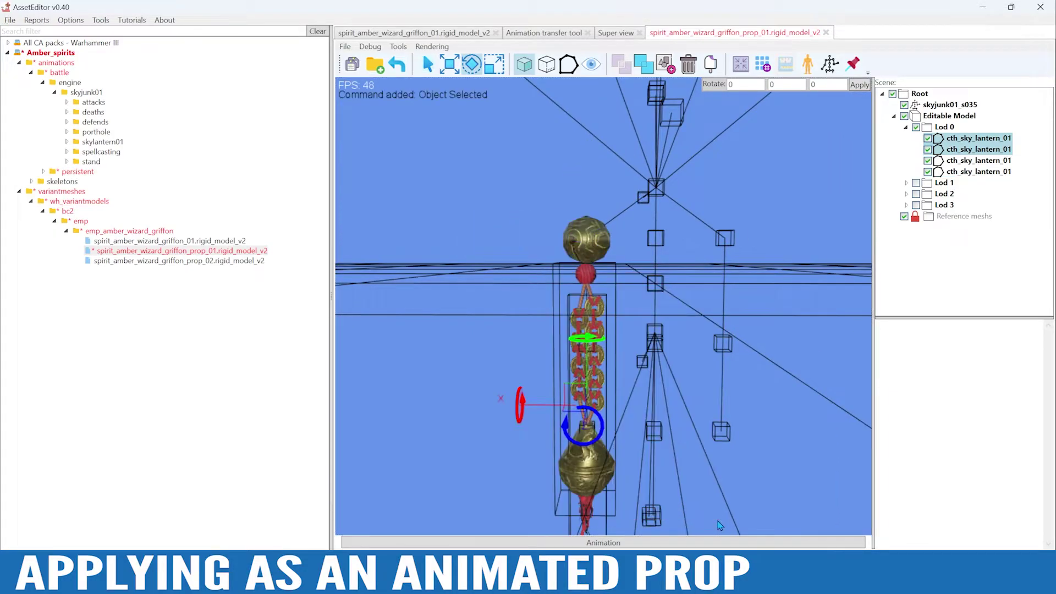
left_click(457, 66)
left_click_drag(584, 331, 585, 306)
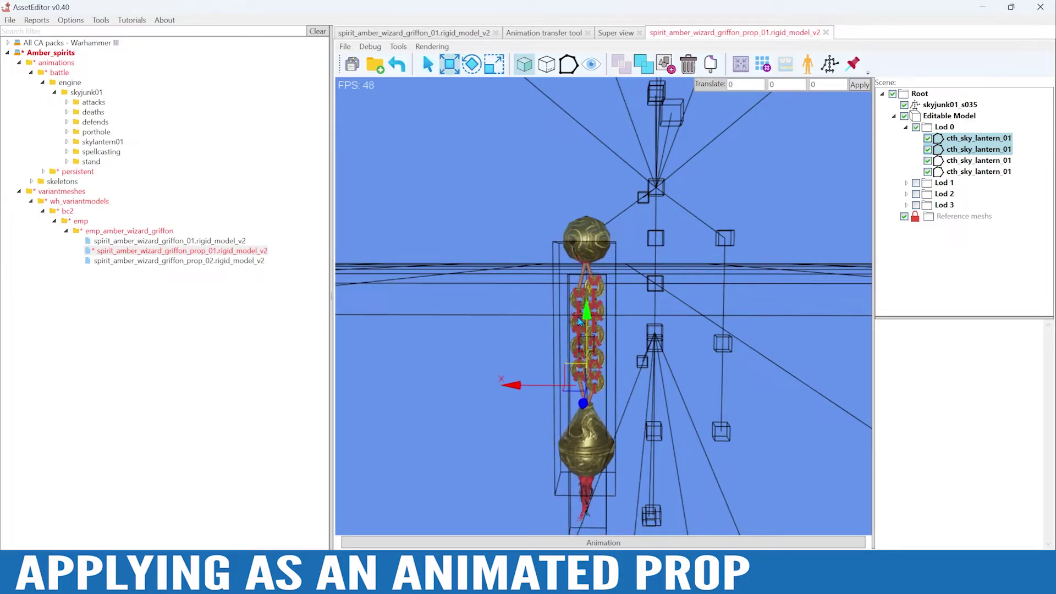
left_click(604, 522)
left_click(603, 543)
left_click_drag(672, 397, 737, 440, "alt")
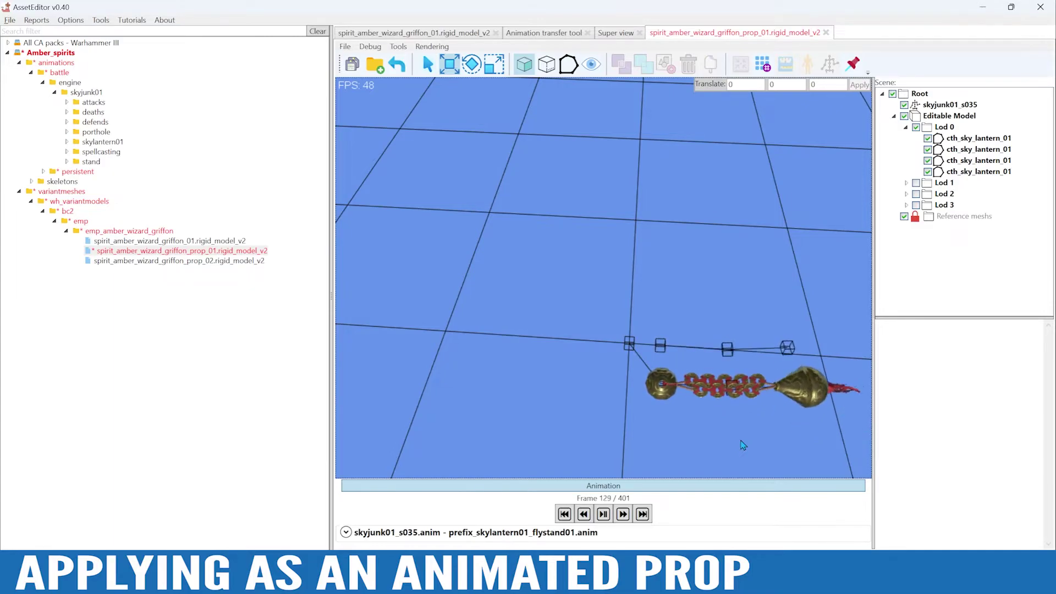
left_click(679, 487)
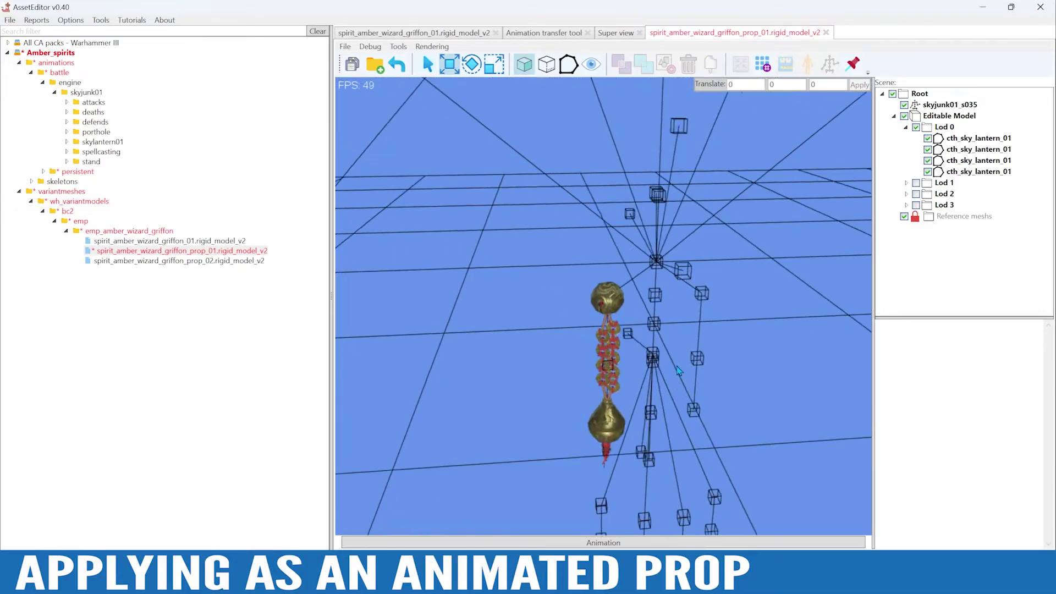
- Save the adjusted lantern model over its existing file and refresh the griffon in the Super view
left_click(352, 64)
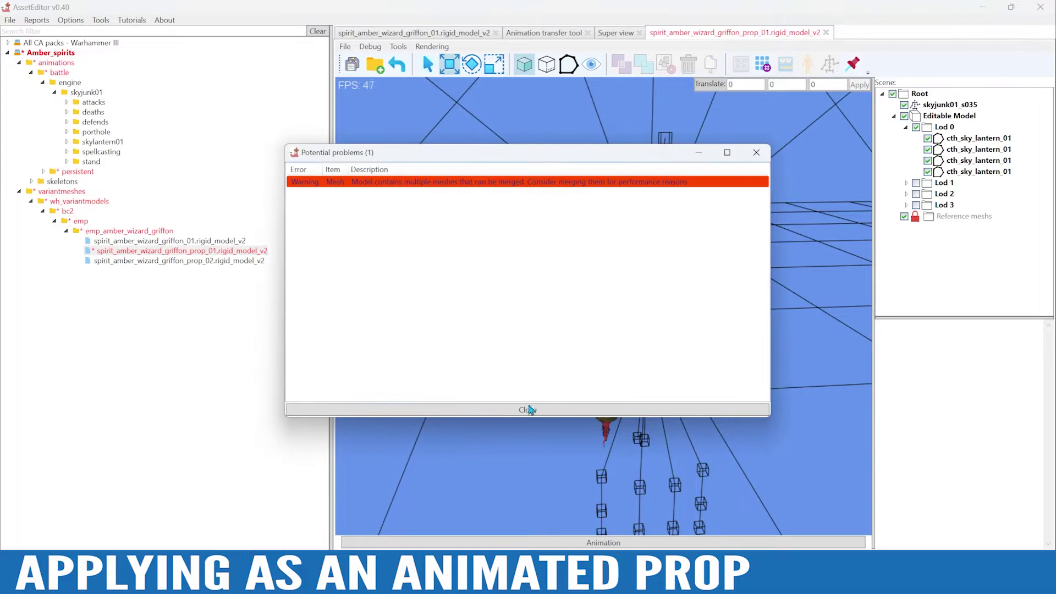
left_click(528, 408)
left_click(584, 347)
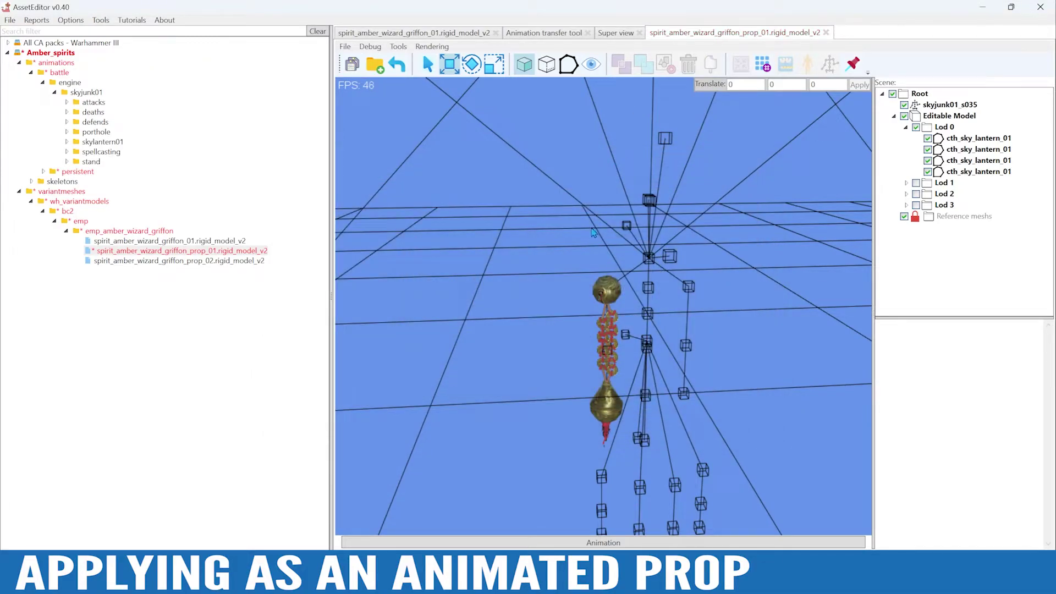
left_click(616, 33)
left_click(668, 543)
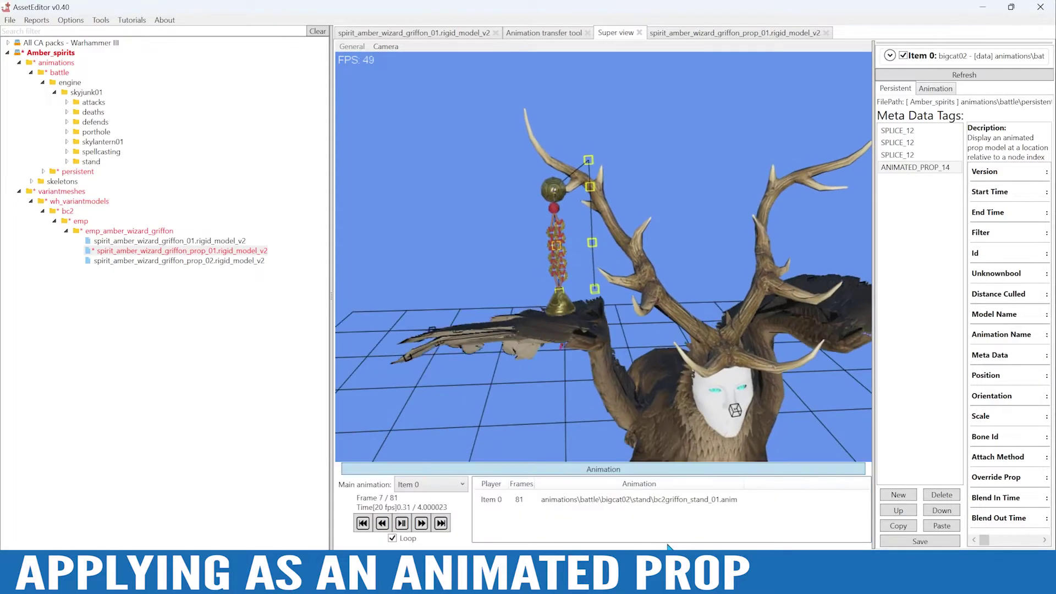
left_click(946, 81)
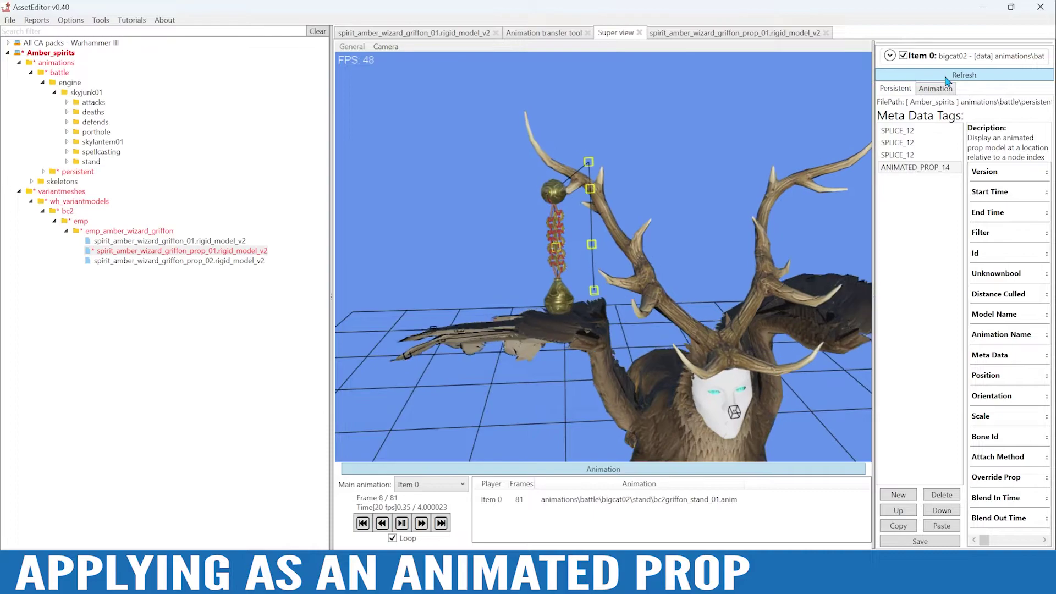
scroll(681, 297, "up", 5)
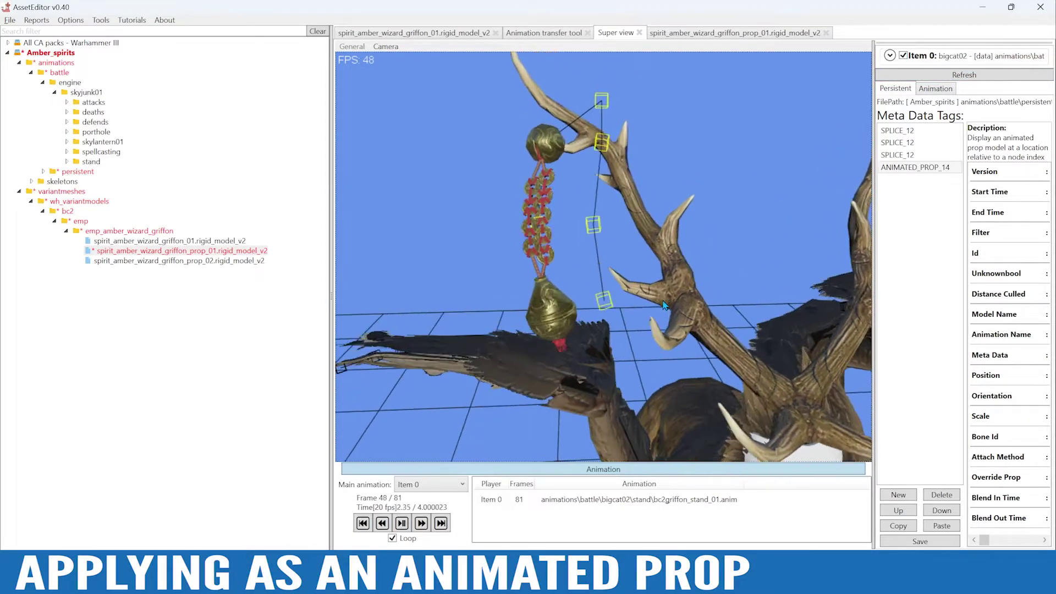
- Set the animated prop's third position value to 0.74 and save over the existing persistent metadata file
left_click_drag(663, 304, 725, 297)
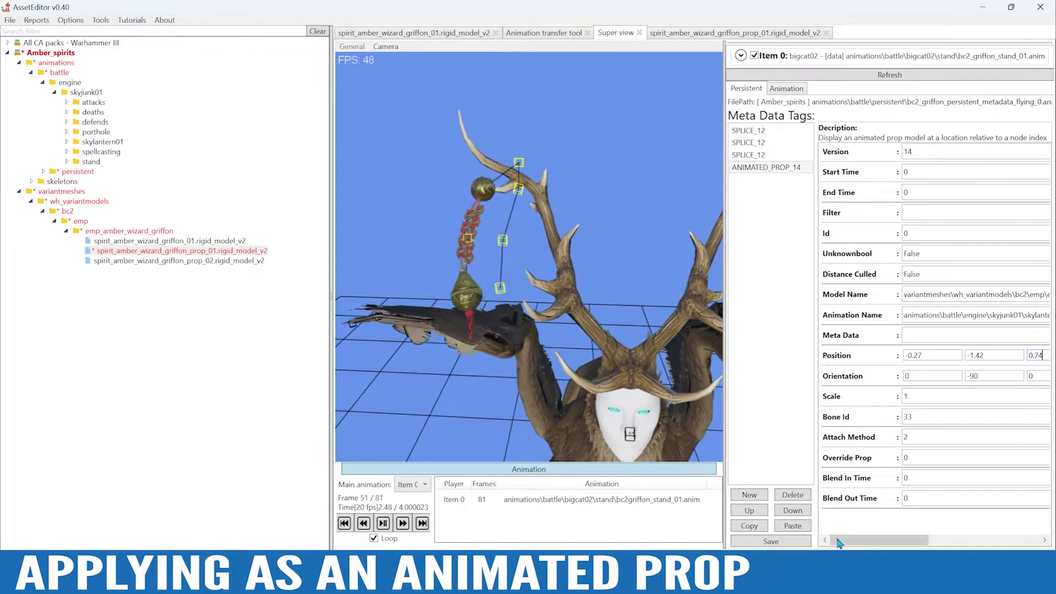
left_click(770, 541)
left_click(574, 342)
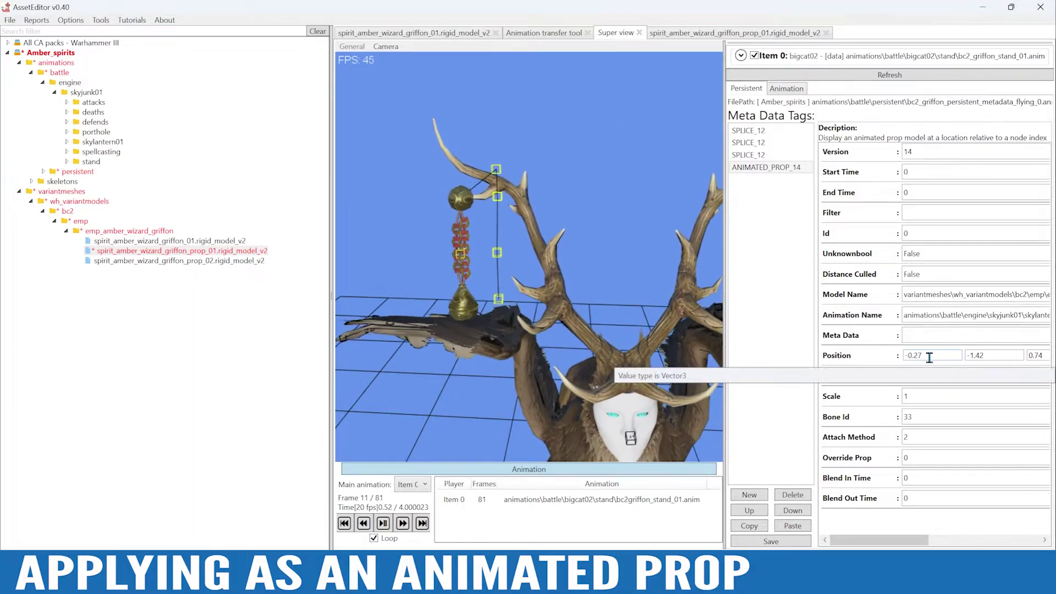
- Set the animated prop's first position value to -0.28 and save the persistent metadata
left_click_drag(918, 356, 951, 368)
type("8")
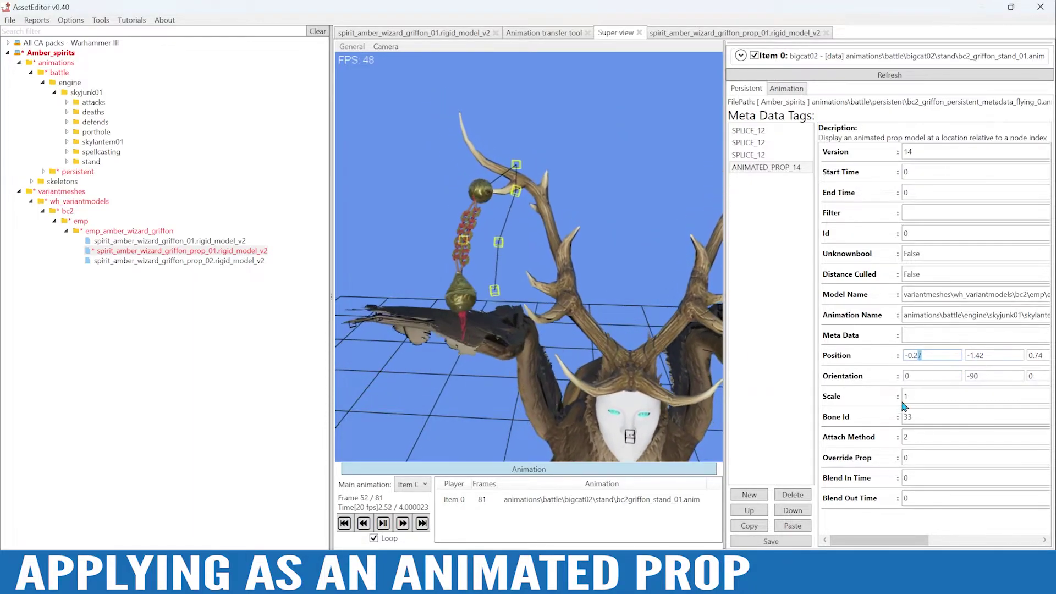
left_click(771, 541)
left_click(573, 342)
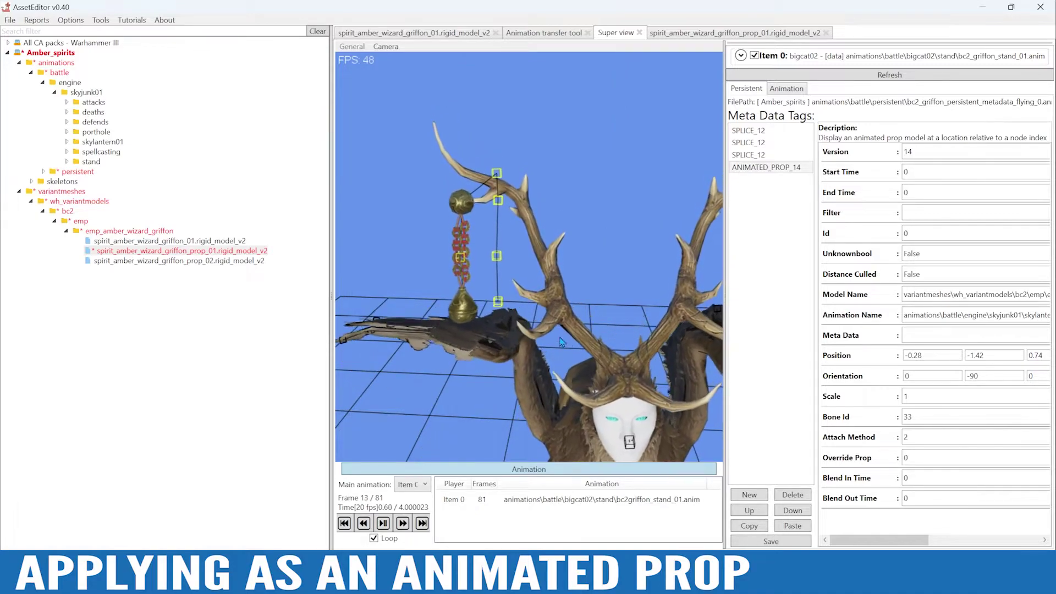
- Set the prop's first position value to -0.25 and save over the existing metadata file
double_click(918, 356)
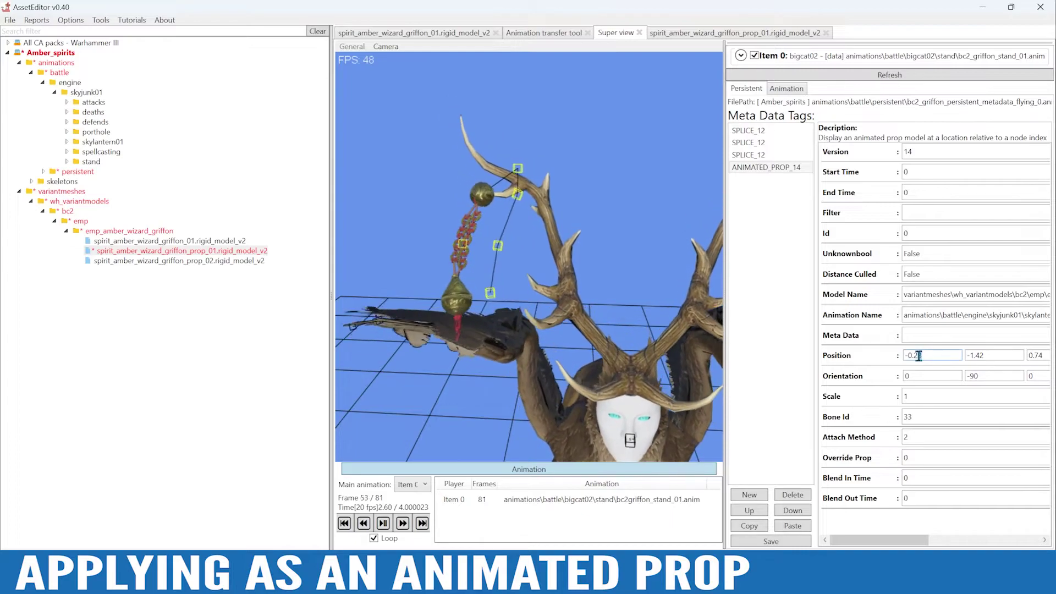
type("25")
left_click(792, 540)
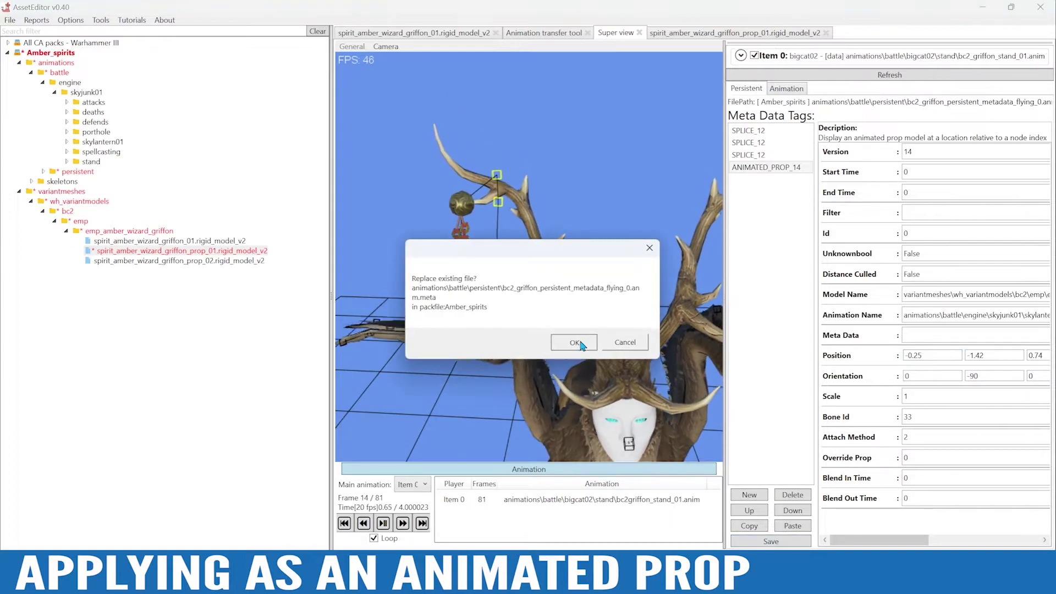
left_click(572, 339)
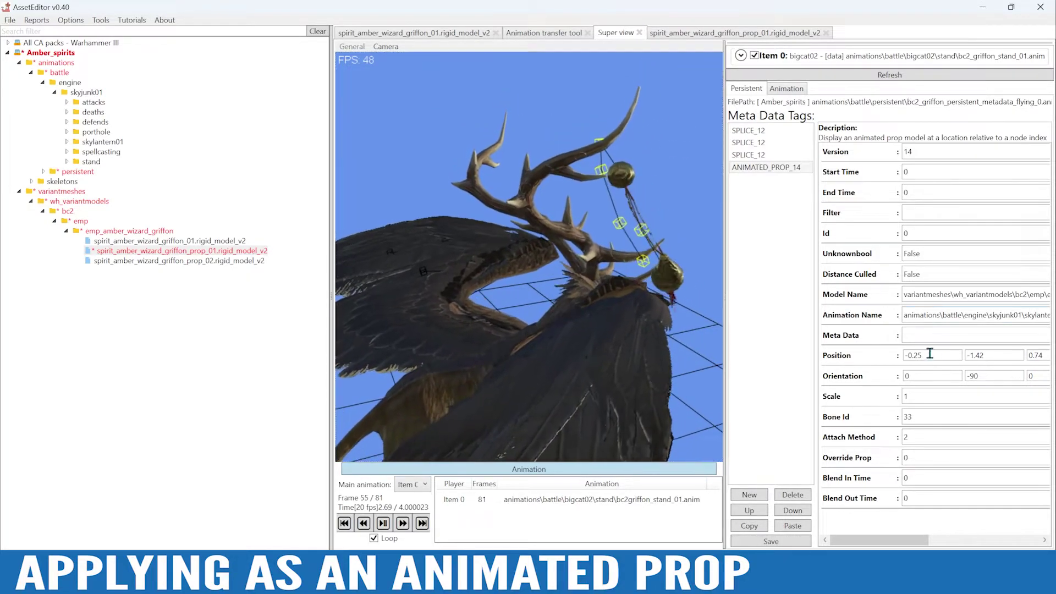
- Set the prop's first position value to -0.3, save the metadata and inspect the lantern from the side of the antlers
left_click_drag(929, 354, 913, 355)
type("3")
left_click(771, 542)
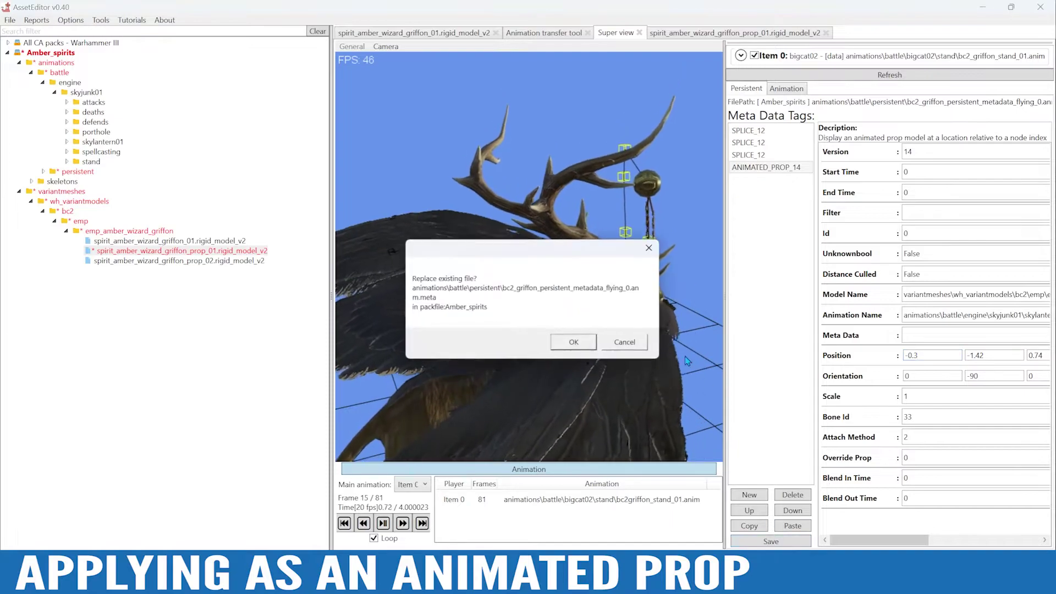
left_click(572, 339)
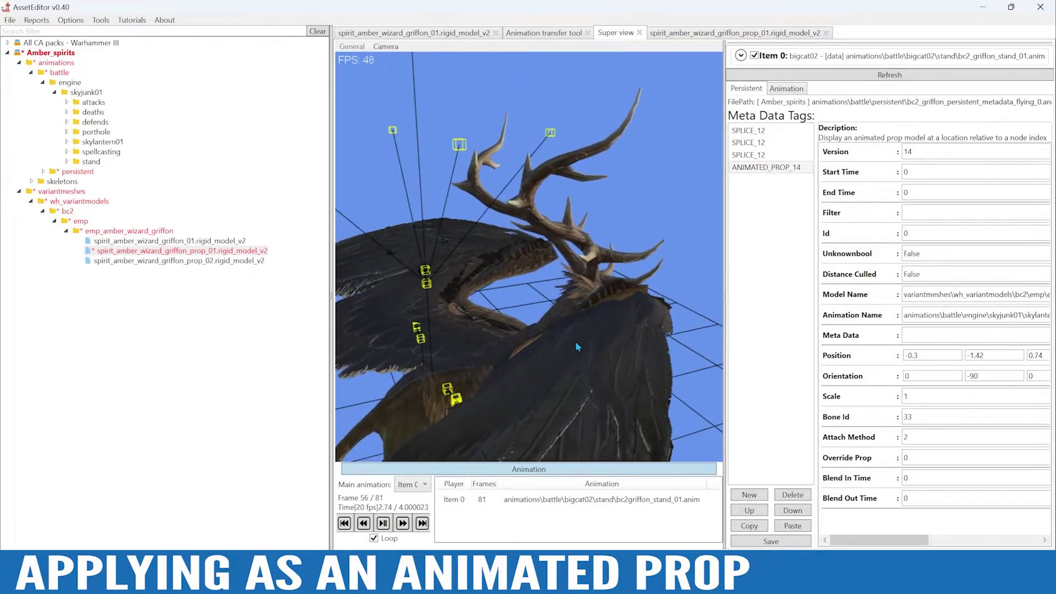
left_click_drag(575, 343, 496, 348, "alt")
scroll(544, 313, "up", 4)
scroll(556, 298, "down", 3)
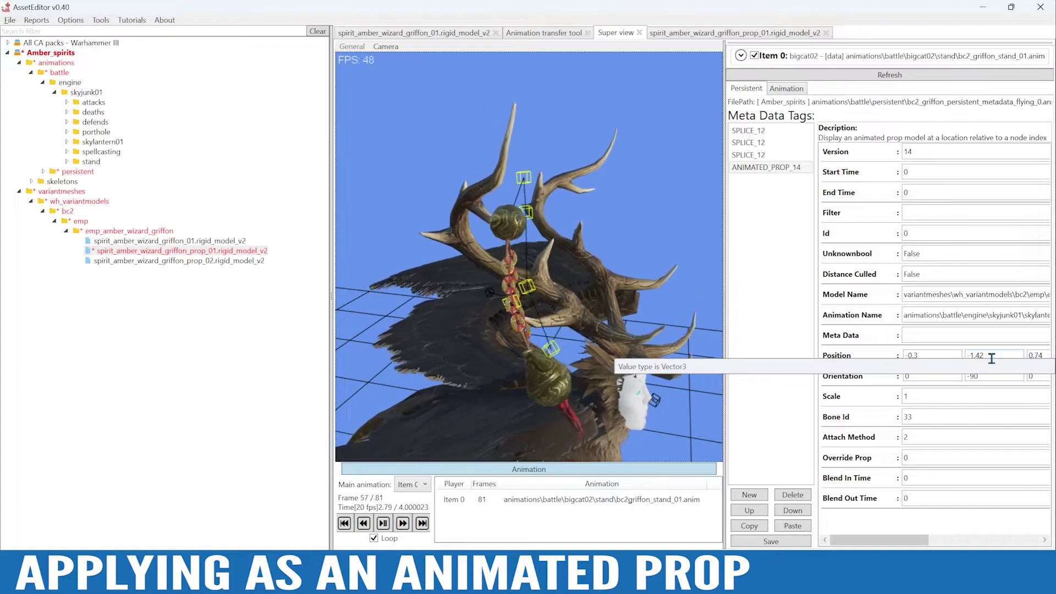
- Set the prop's first position value to -0.5 and save over the existing metadata file
left_click_drag(925, 358, 914, 358)
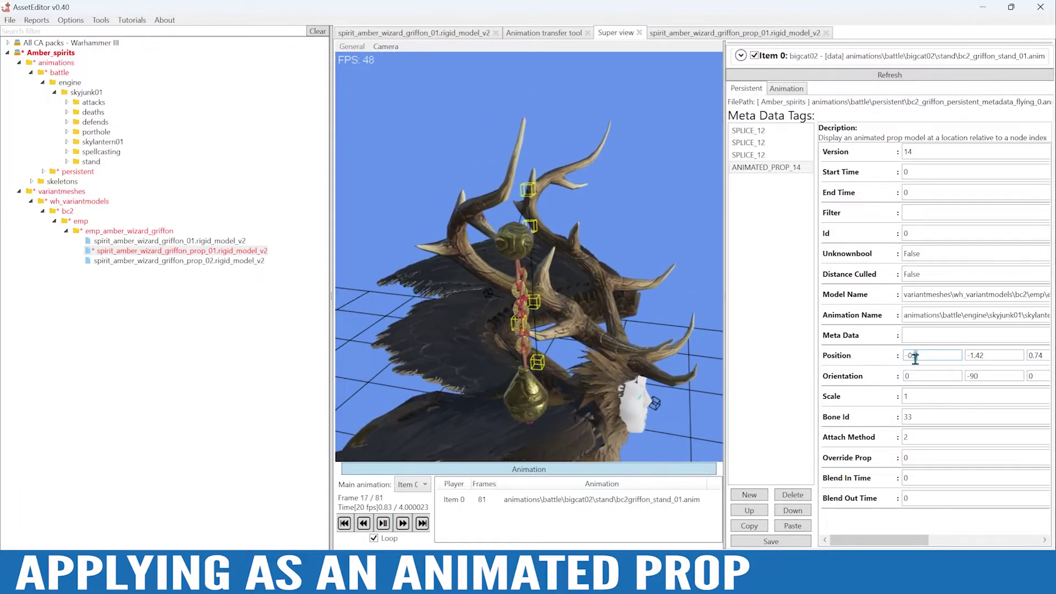
type("5")
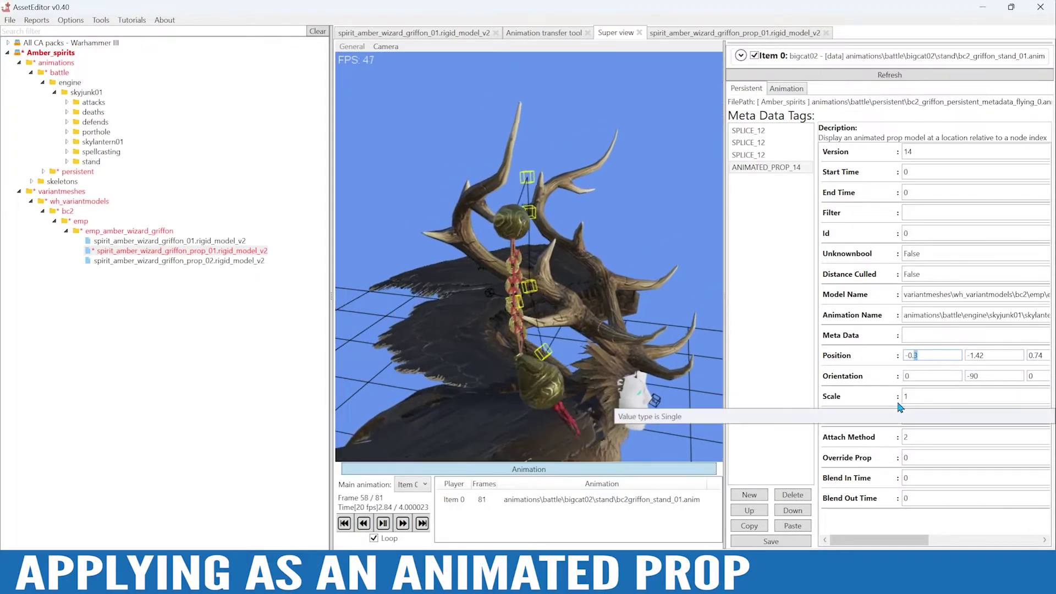
left_click(770, 541)
left_click(575, 343)
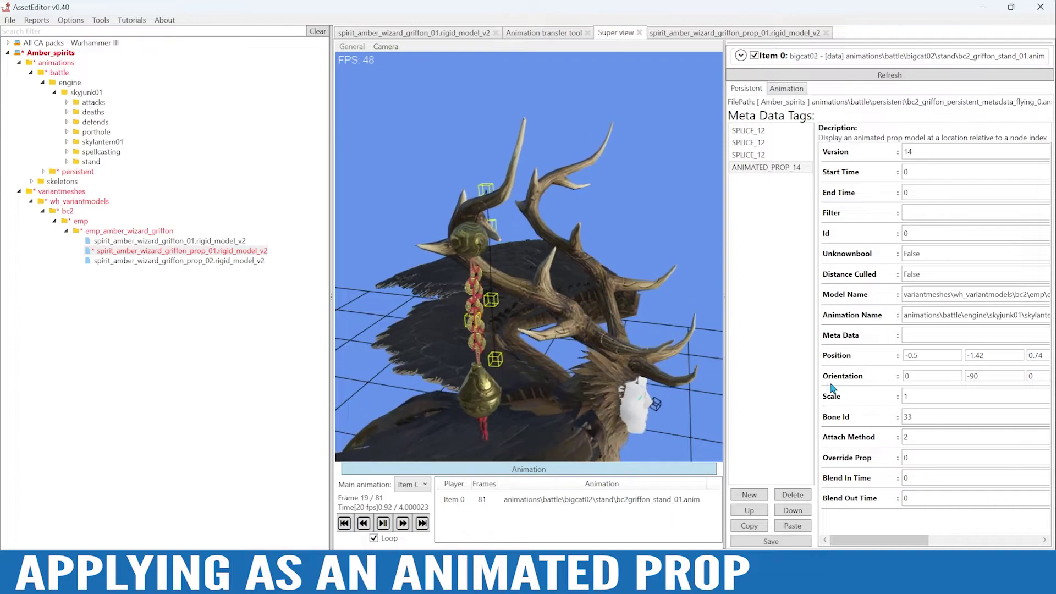
- Set the prop's first position value to -0.4 and save over the existing metadata file
left_click(928, 355)
key("BackSpace")
type("3")
key("BackSpace")
type("4")
left_click(789, 541)
left_click(572, 340)
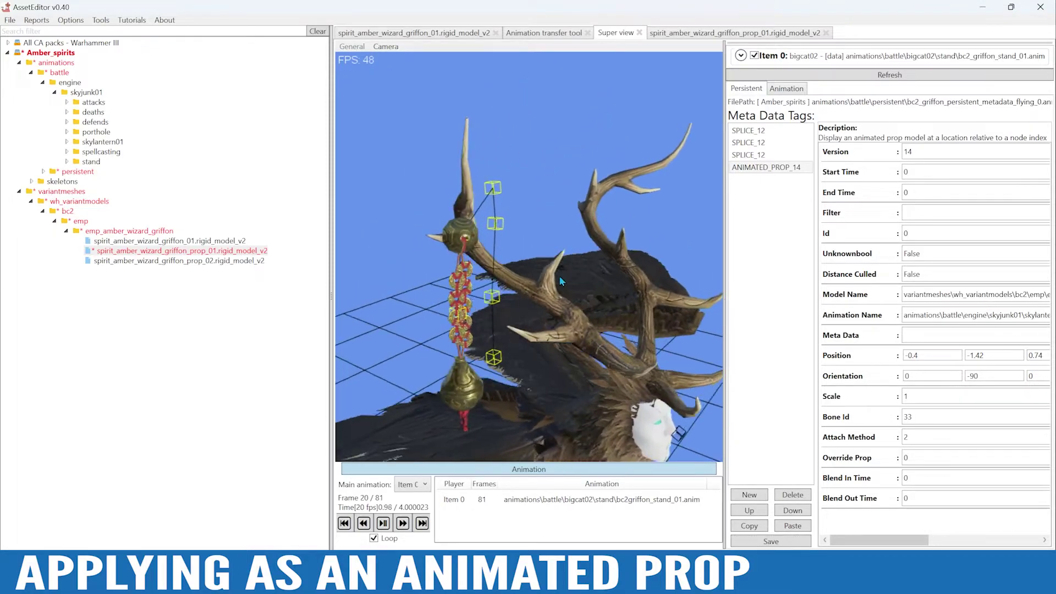
- Set the prop's third position value to 0.72 and save over the existing metadata file
left_click(1043, 356)
key("BackSpace")
type("2")
left_click(796, 540)
left_click(574, 342)
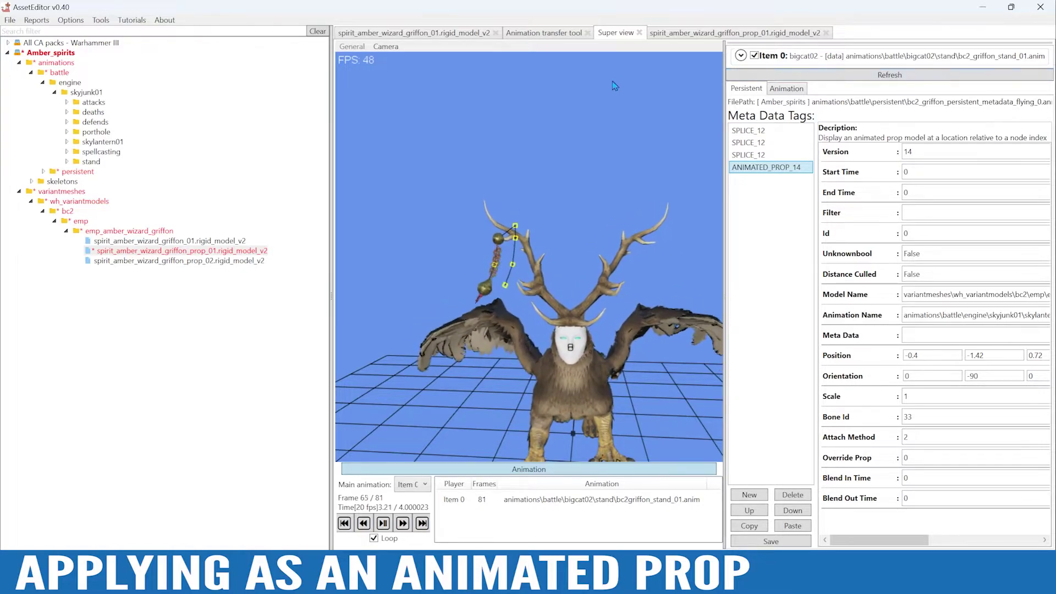
- In the spirit_amber_wizard_griffon_01 model, select the upper vertices of the antler that carries the lantern and move them along X
left_click(432, 34)
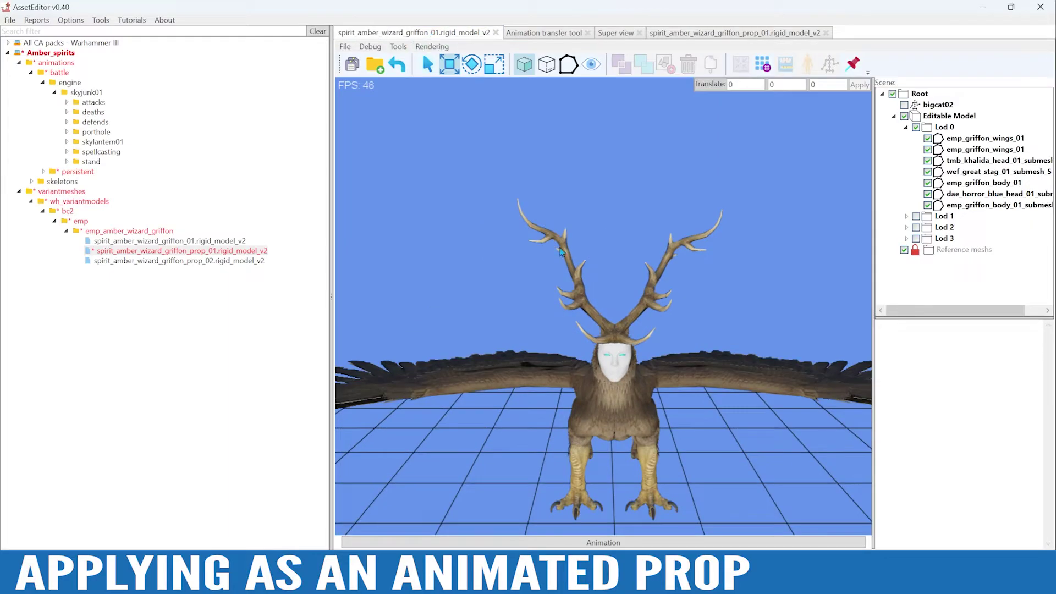
left_click(562, 249)
left_click(568, 65)
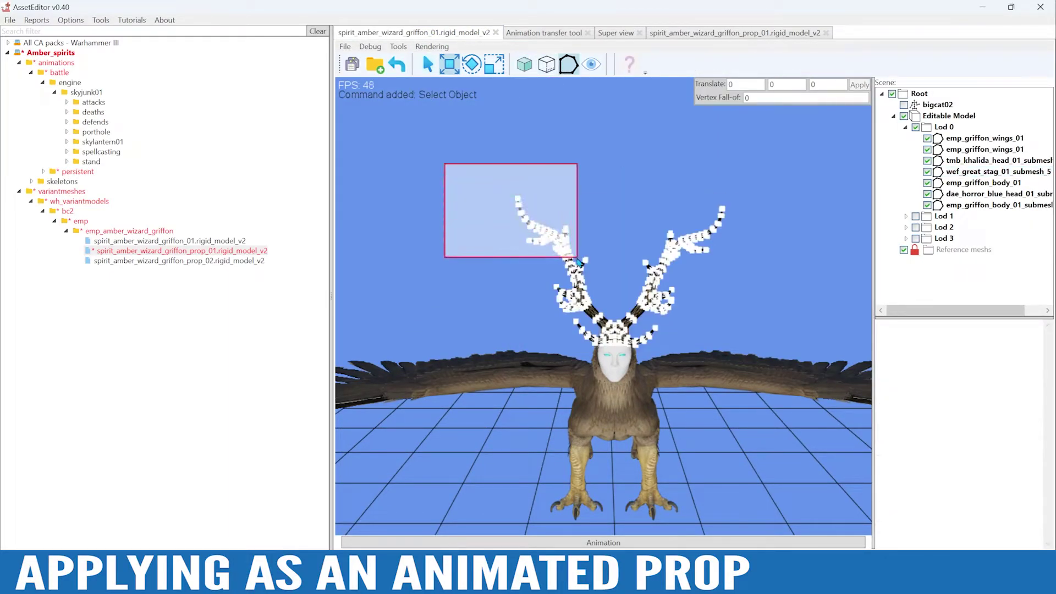
scroll(584, 249, "up", 5)
left_click_drag(584, 248, 616, 315, "alt")
left_click_drag(616, 315, 603, 235, "alt")
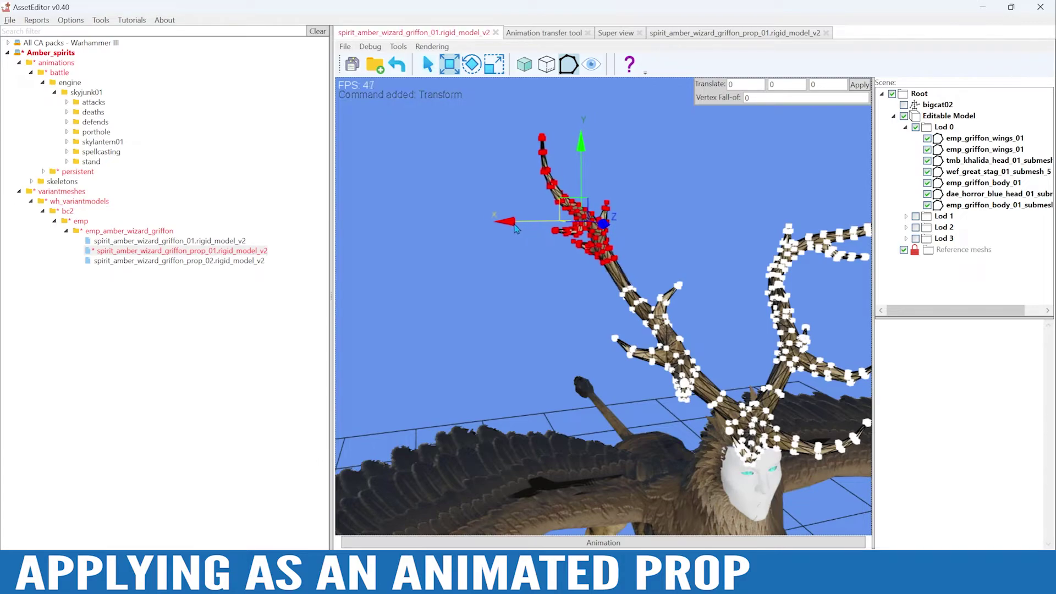
left_click_drag(674, 167, 681, 216, "alt")
left_click(654, 215)
- Select the upper vertices of the opposite antler, move them to match the first one, and inspect both antlers
scroll(667, 200, "down", 3, "alt")
left_click(756, 266)
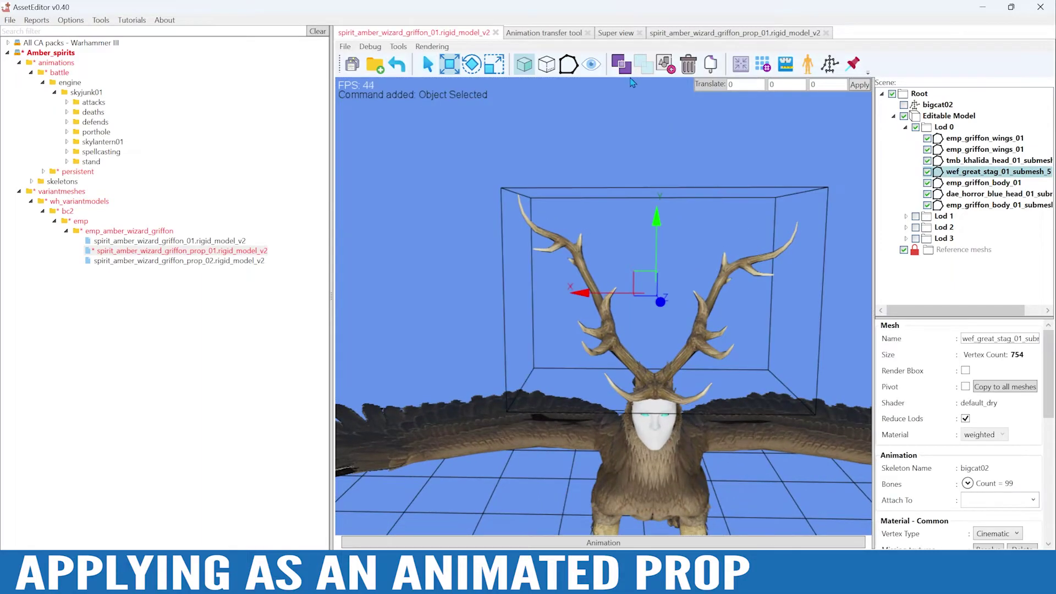
left_click(569, 64)
scroll(665, 234, "up", 5, "alt")
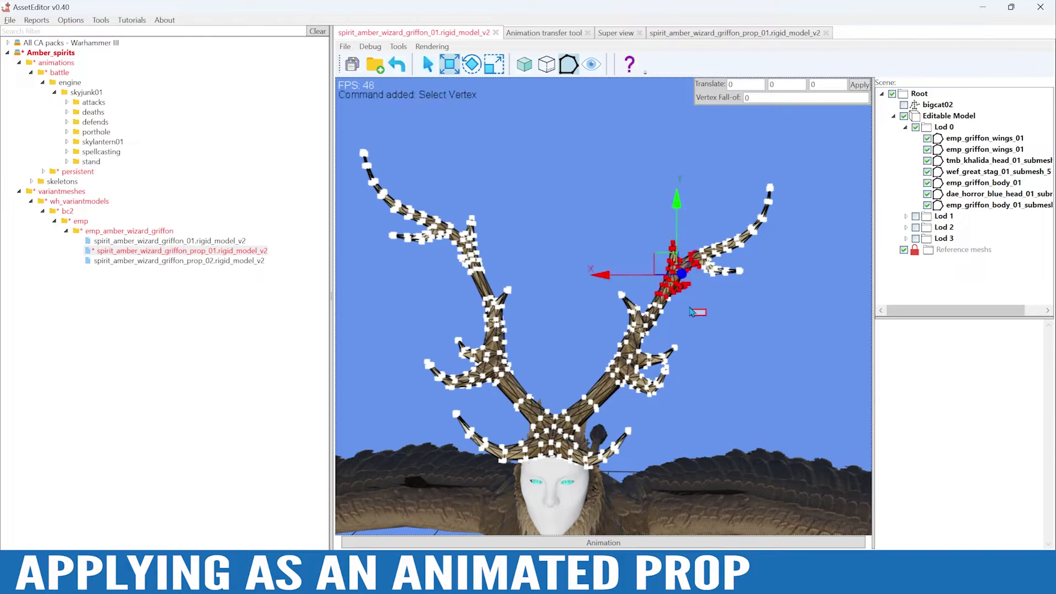
left_click_drag(669, 160, 803, 294)
mouse_move(705, 194)
left_mouse_down()
mouse_move(659, 180)
mouse_move(672, 187)
mouse_move(721, 161)
mouse_move(778, 235)
mouse_move(684, 184)
mouse_move(722, 186)
left_mouse_up()
key("F1")
left_click(731, 323)
scroll(731, 323, "down", 6)
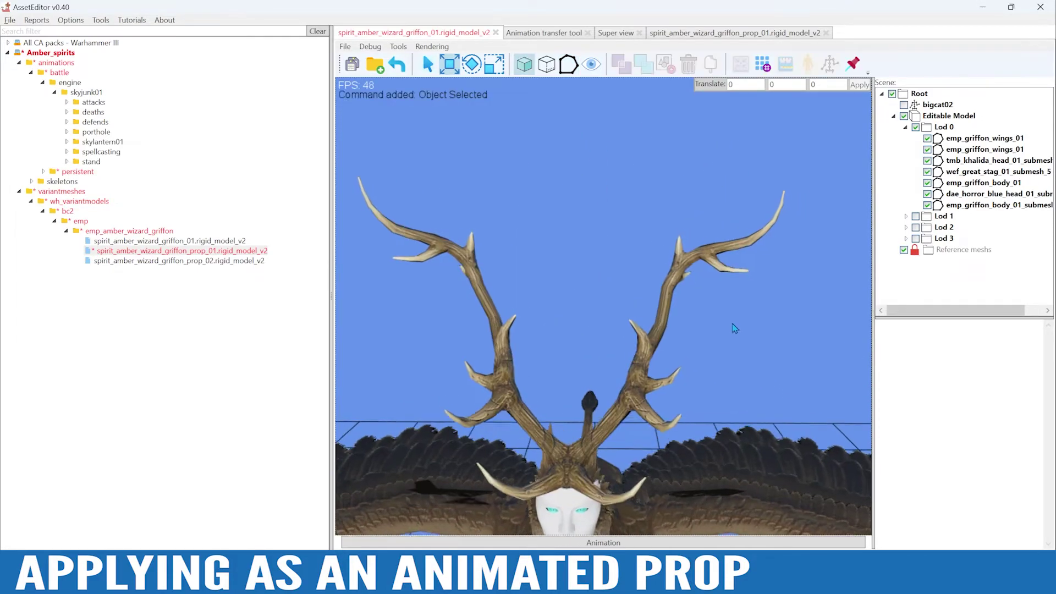
mouse_move(731, 324)
left_mouse_down("alt")
mouse_move(735, 305)
mouse_move(731, 317)
mouse_move(648, 328)
mouse_move(718, 328)
mouse_move(733, 314)
left_mouse_up("alt")
scroll(734, 313, "up", 3)
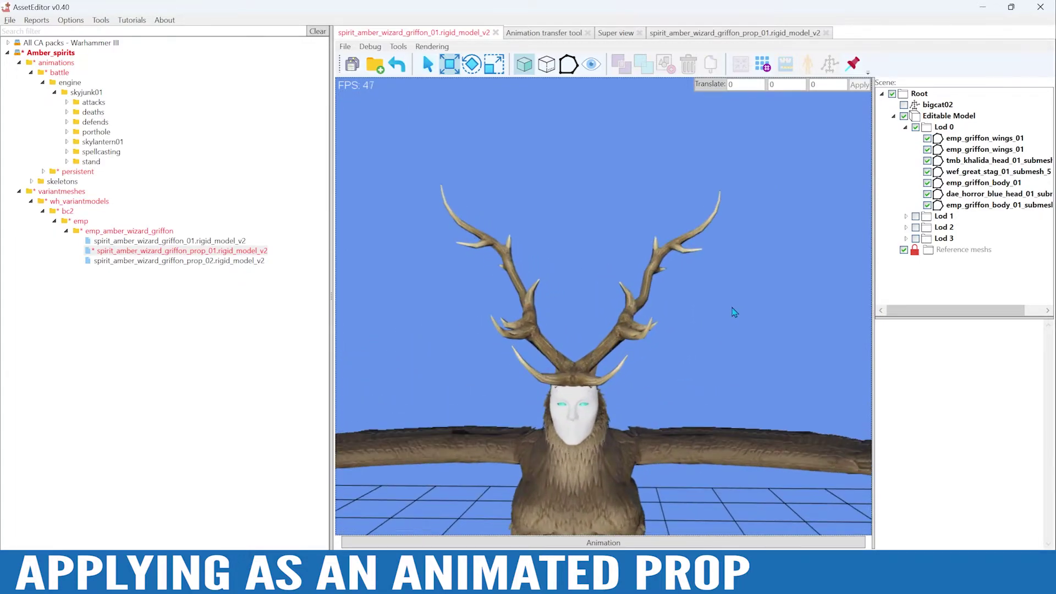
left_click_drag(557, 275, 588, 288, "alt")
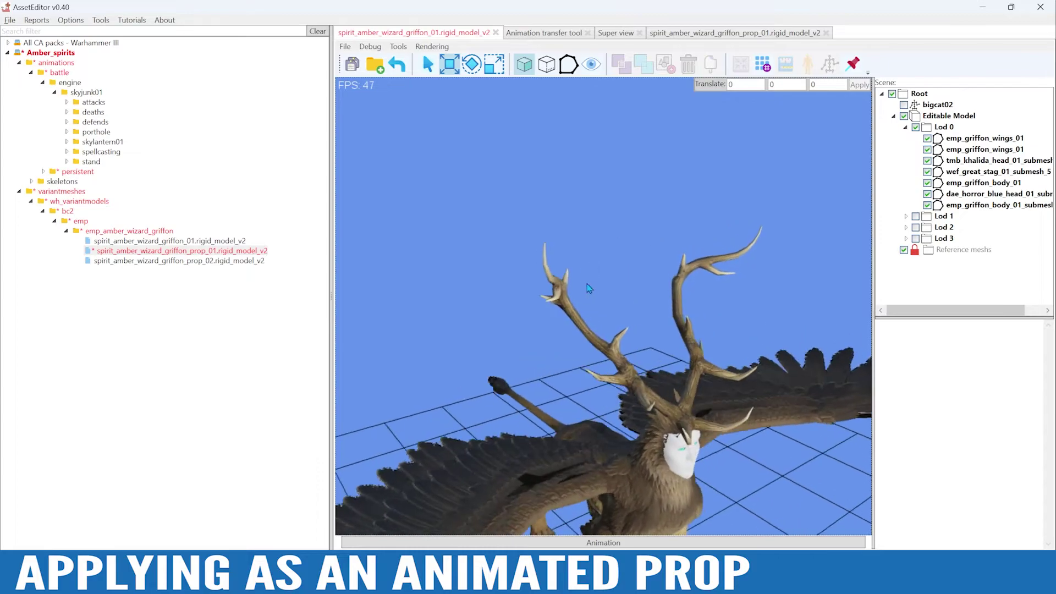
- Save the griffon model over its existing file and reload the updated mesh in the Super view
left_click(353, 65)
key("Return")
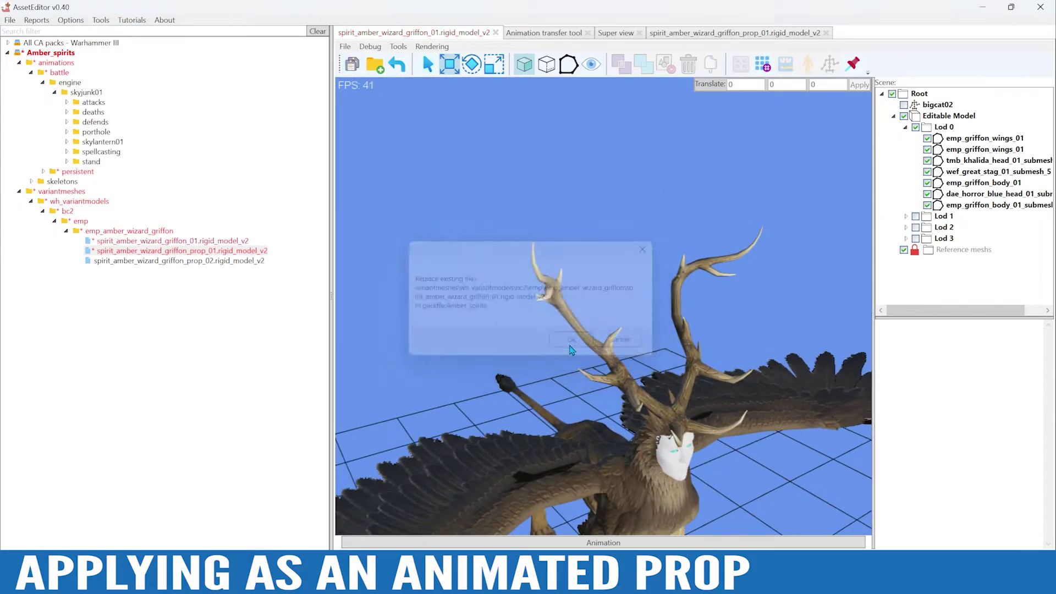
left_click(616, 33)
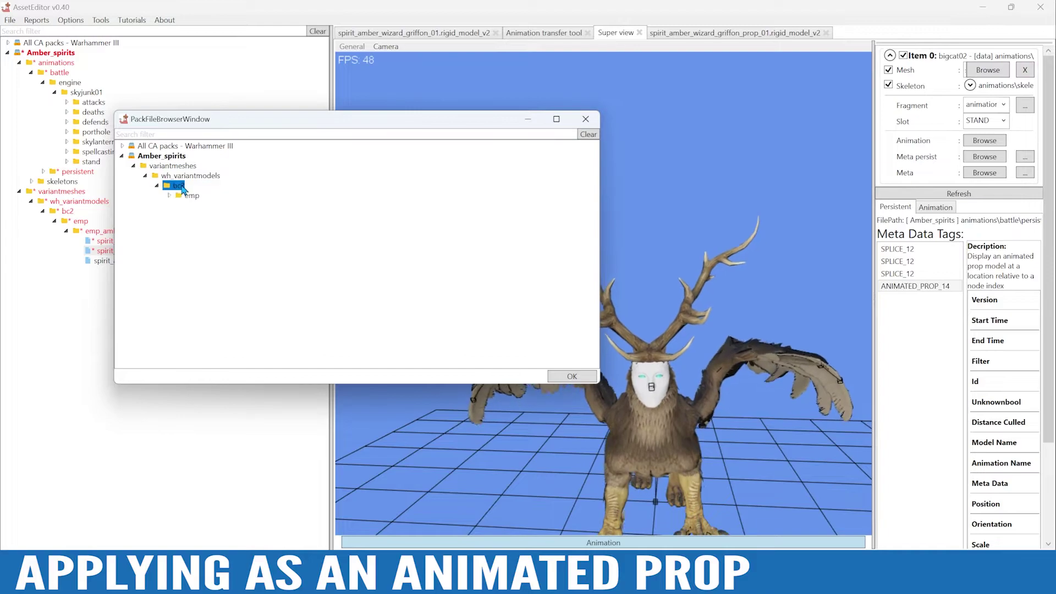
left_click(554, 375)
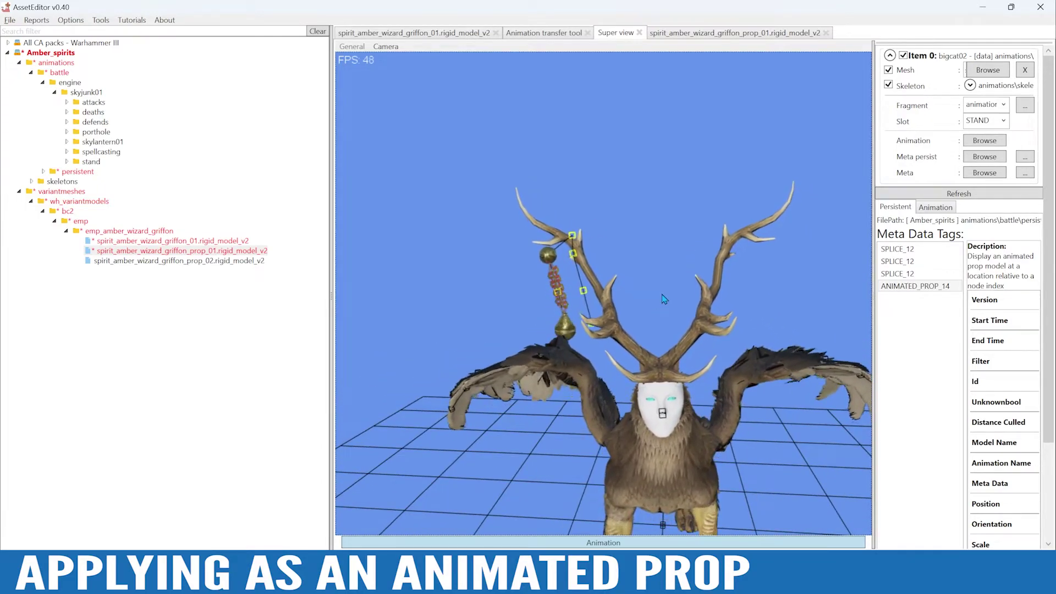
left_click_drag(664, 298, 635, 260)
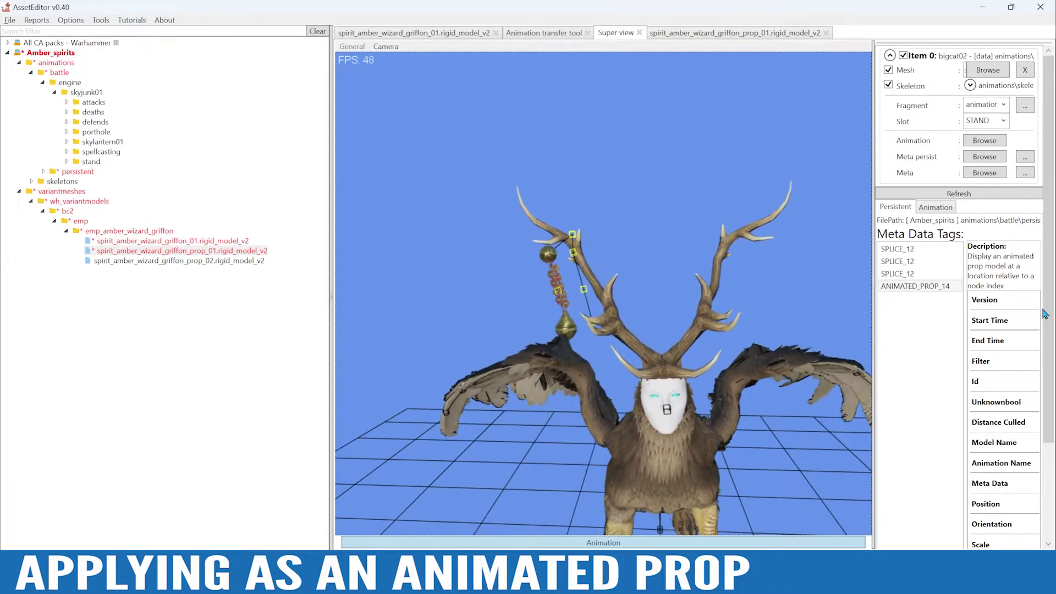
- Widen the metadata editor, set the prop's second position value to -1.5 and save over the existing metadata file
scroll(1044, 313, "down", 4)
left_click_drag(873, 309, 761, 309)
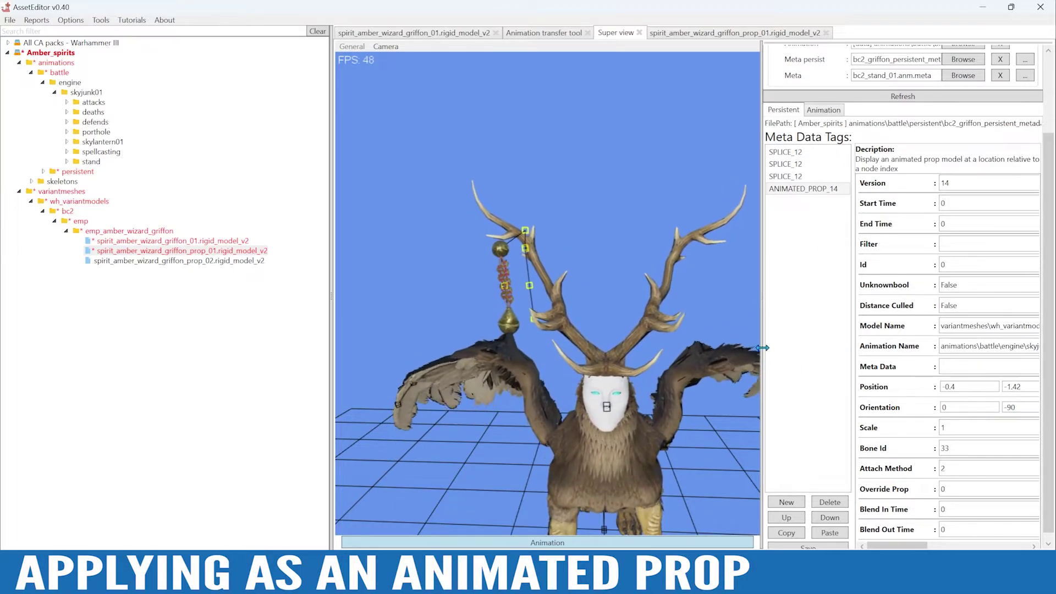
left_click_drag(762, 347, 746, 354)
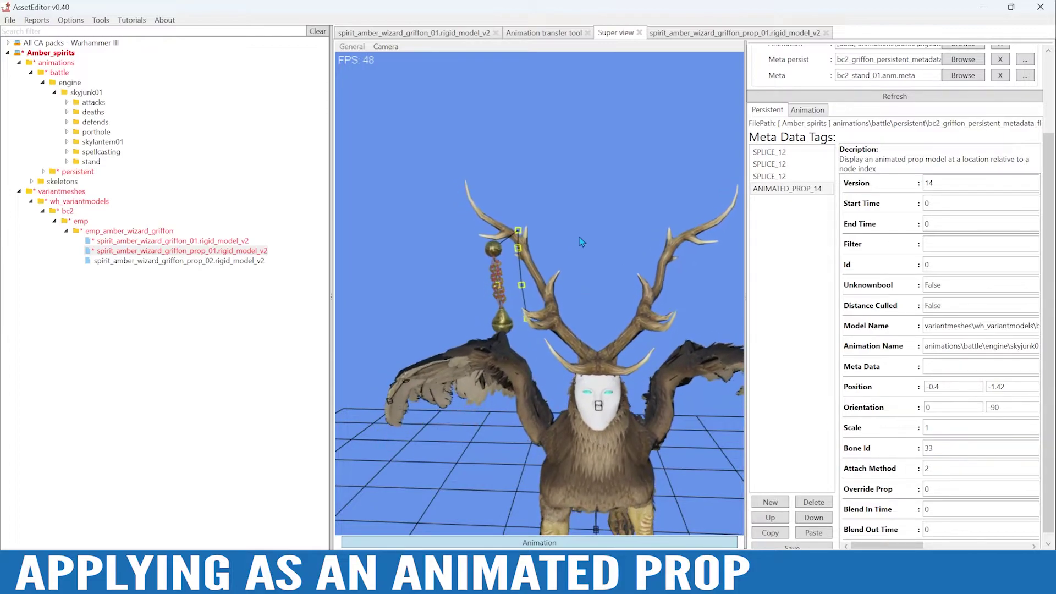
left_click_drag(745, 366, 665, 368)
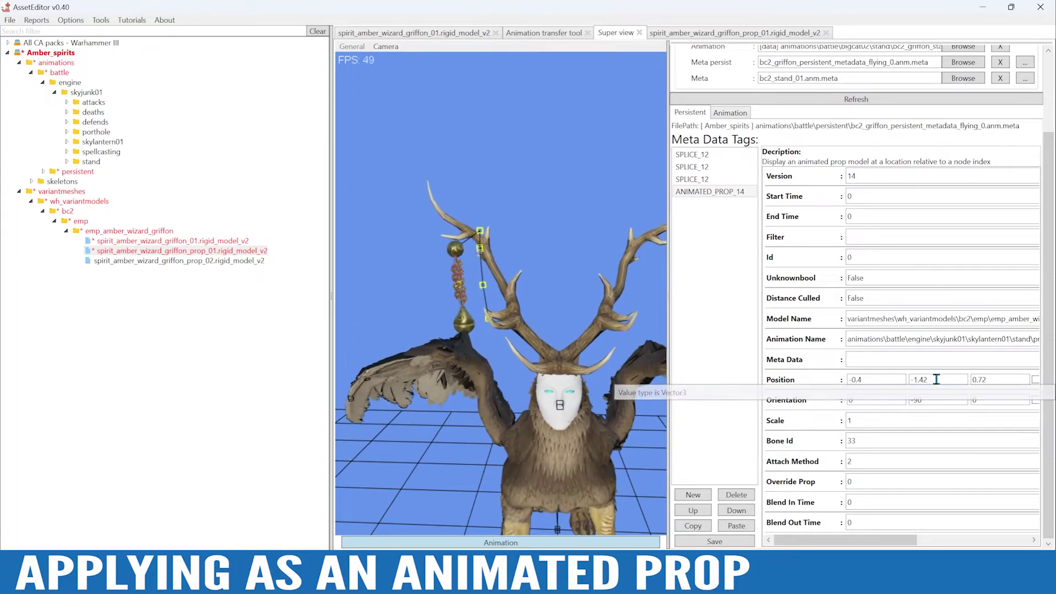
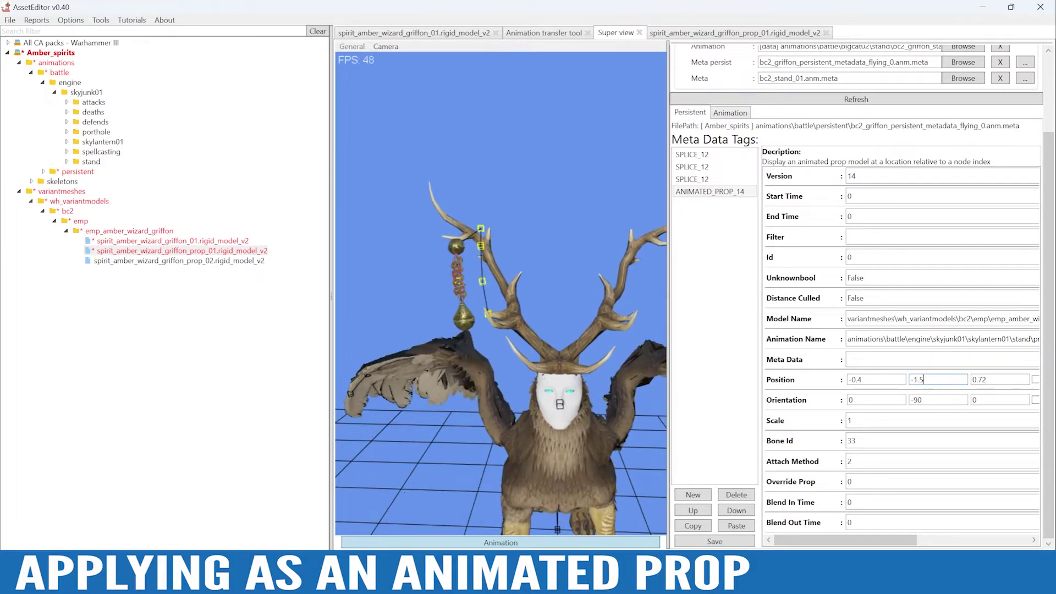
left_click(734, 542)
left_click(577, 341)
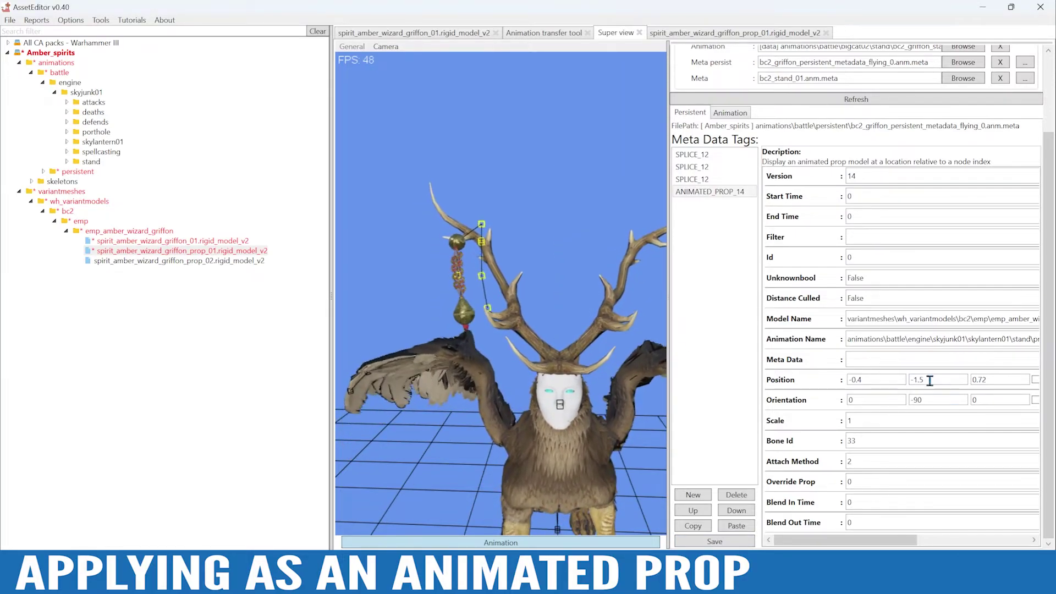
- Set the prop's second position value to -1.53, save over the existing metadata file and inspect the lantern at the antler
left_click(714, 541)
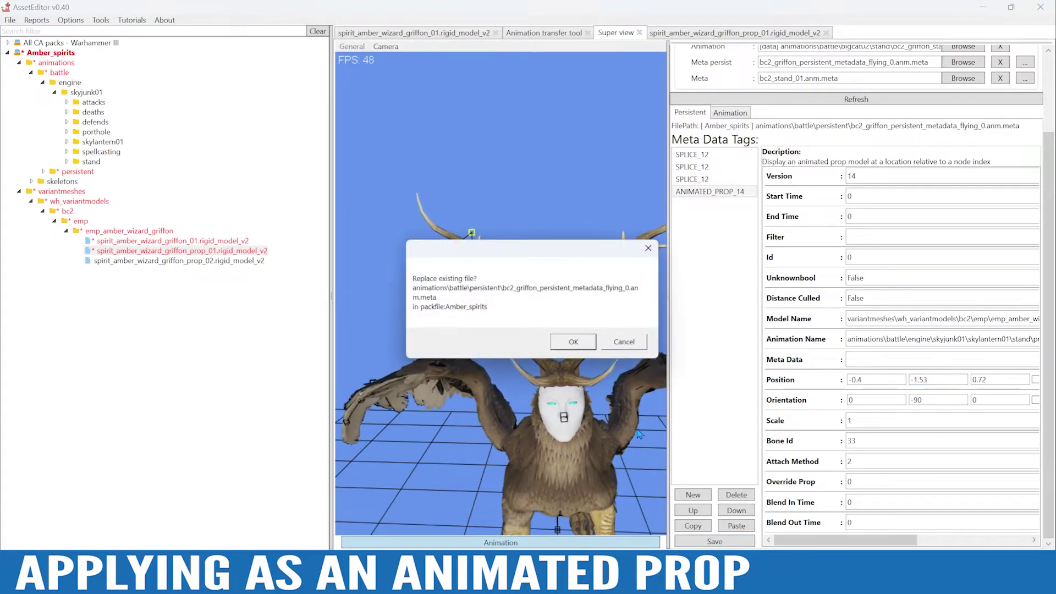
left_click(575, 342)
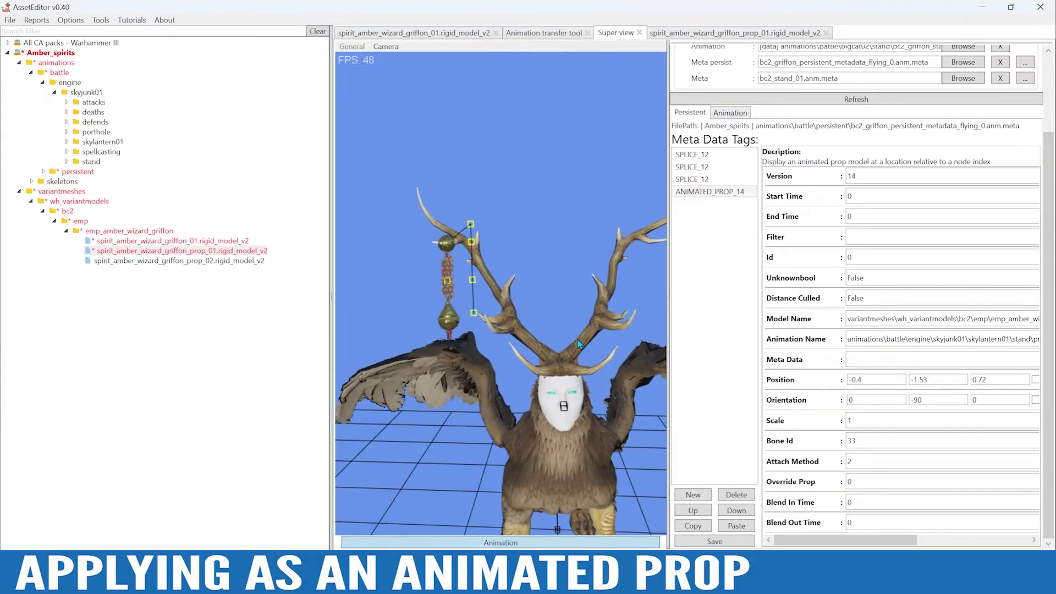
mouse_move(513, 303)
left_mouse_down("alt")
mouse_move(575, 308)
mouse_move(556, 319)
mouse_move(525, 289)
left_mouse_up("alt")
scroll(576, 308, "up", 3)
- Set the prop's third position value to 0.70 and save over the existing metadata file
left_click_drag(677, 314, 791, 300)
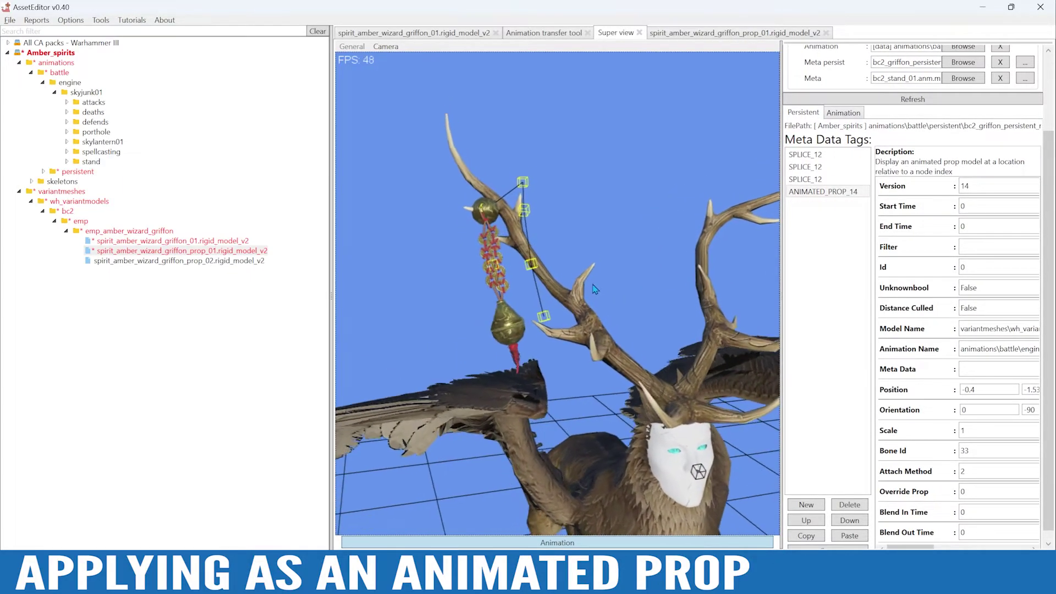
left_click_drag(698, 315, 654, 316)
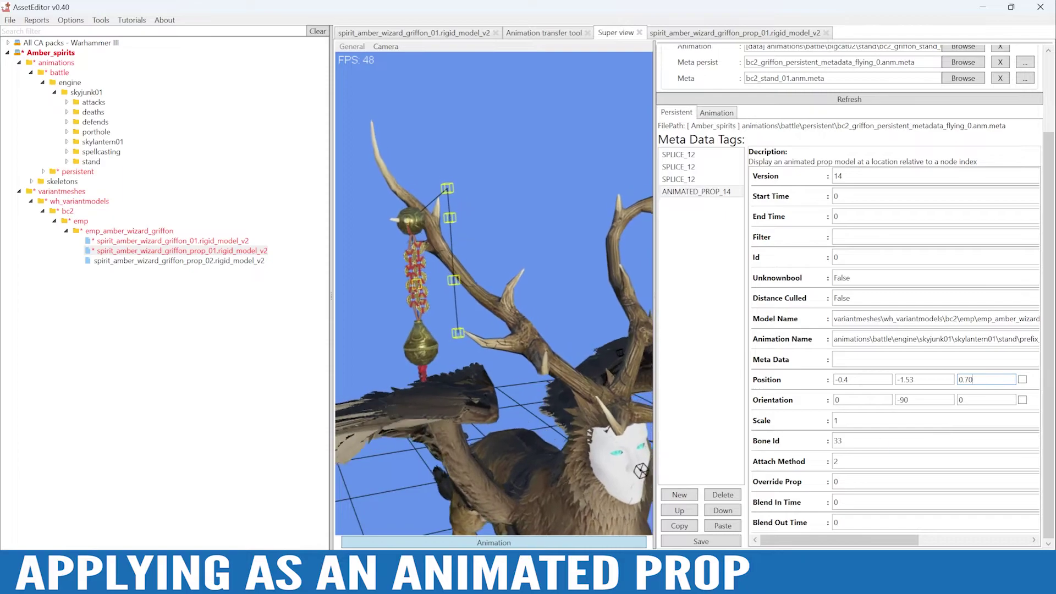
left_click(716, 542)
left_click(574, 343)
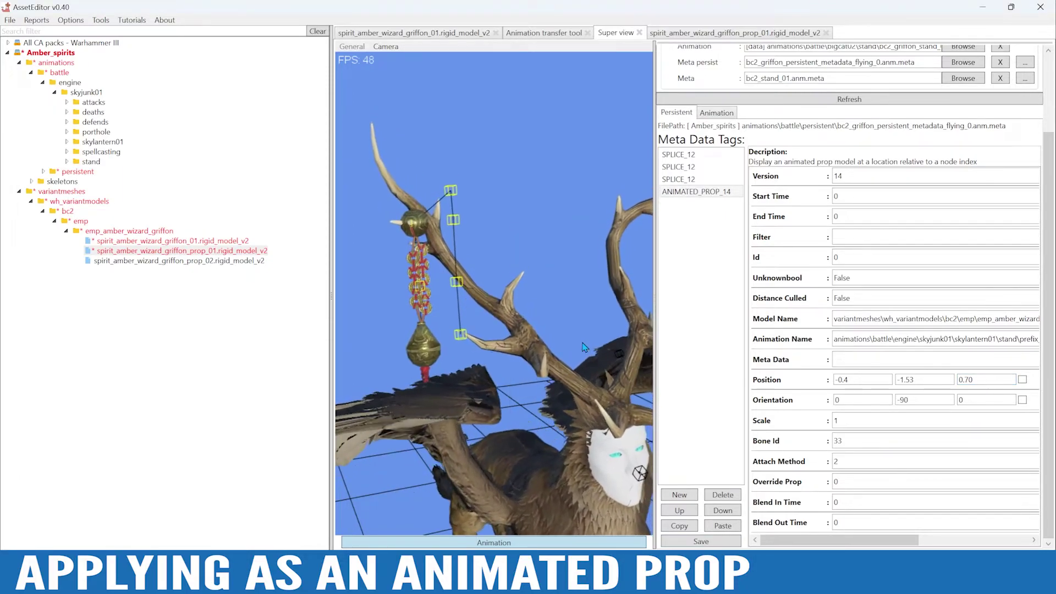
- Set the prop's third position value to 0.74, save over the existing metadata file and inspect the lantern's fit
left_click(969, 380)
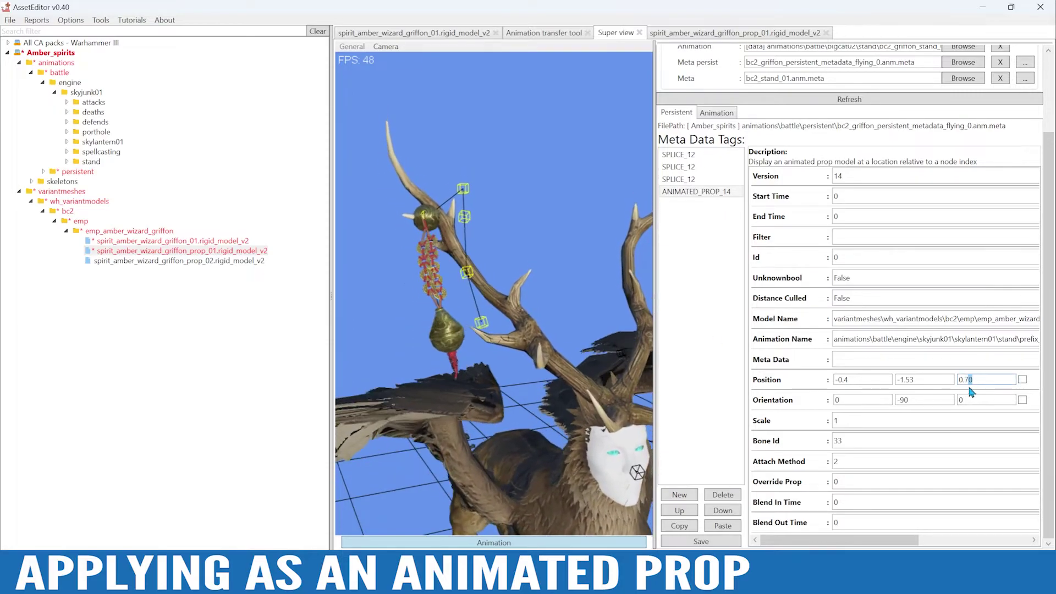
left_click(701, 541)
left_click(577, 342)
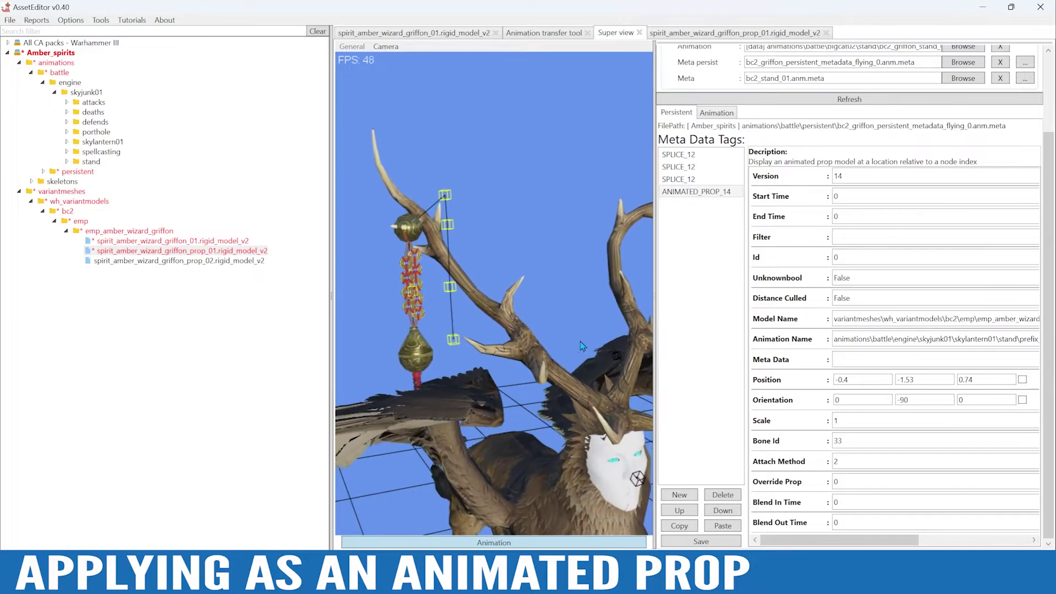
left_click_drag(512, 270, 540, 279)
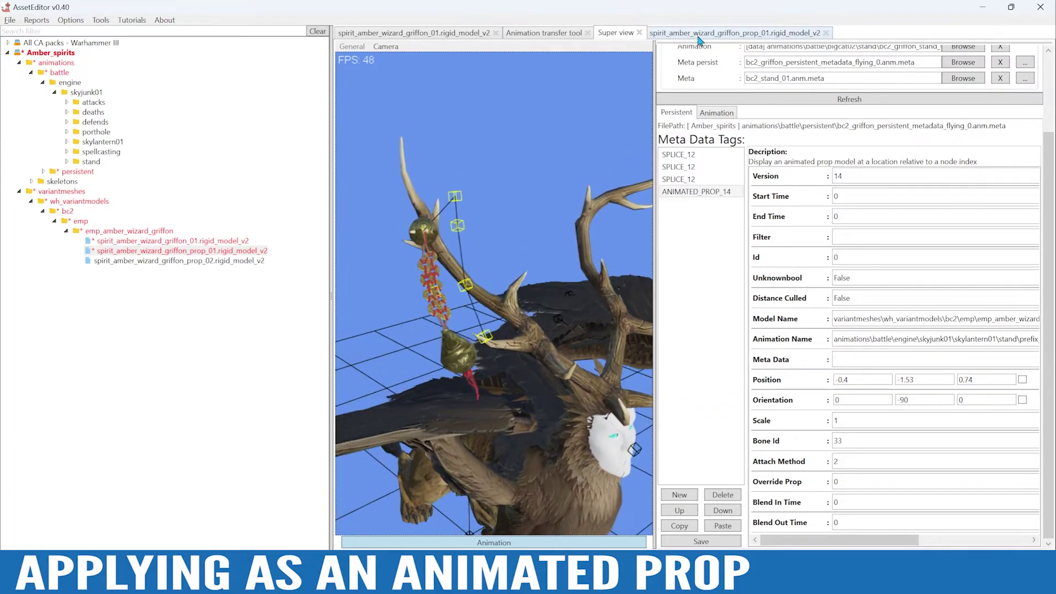
- In the spirit_amber_wizard_griffon_prop_01 model, select both meshes of the lantern's upper ball and rotate them about the Y axis
left_click(721, 33)
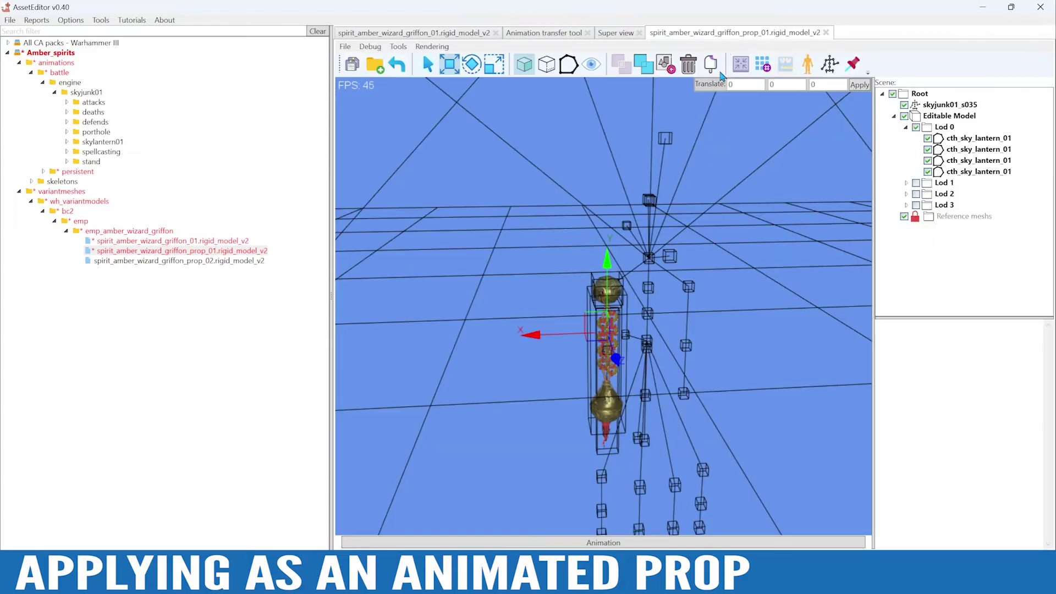
left_click(618, 290)
scroll(621, 259, "up", 6)
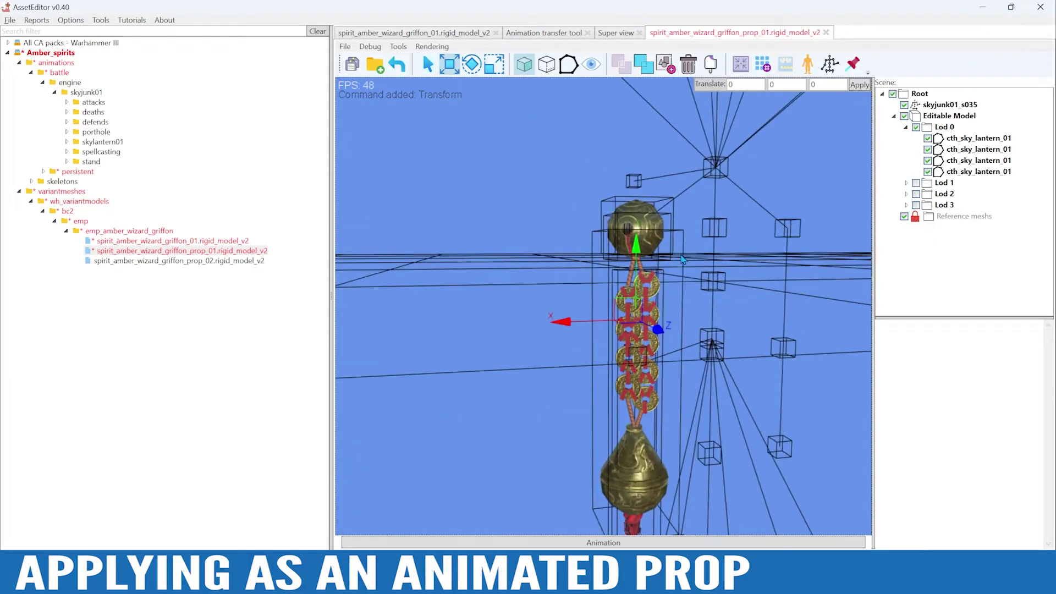
left_click(648, 220)
left_click(638, 248, "ctrl")
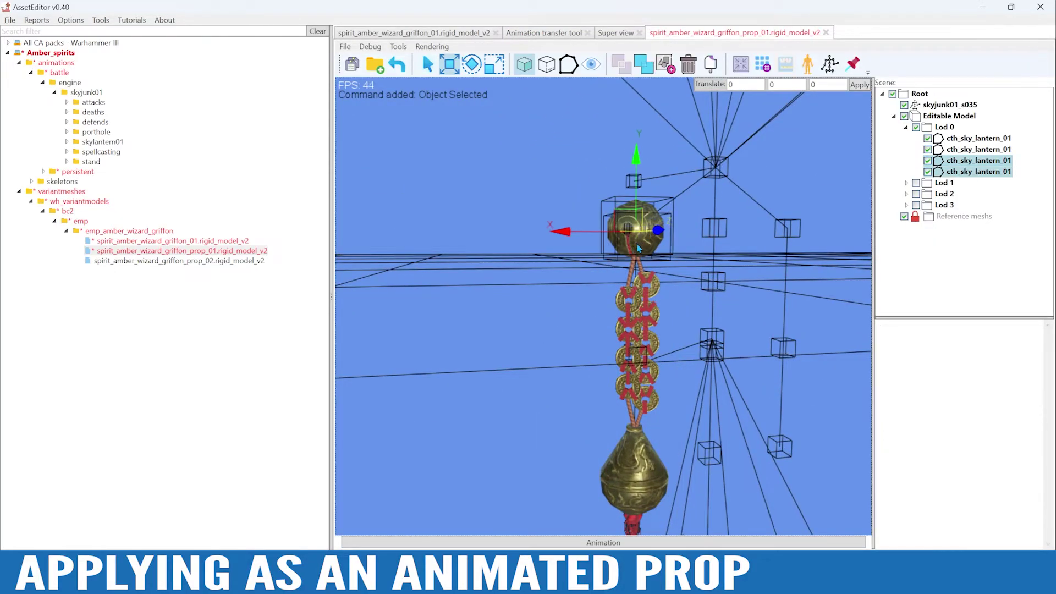
left_click_drag(635, 165, 631, 160)
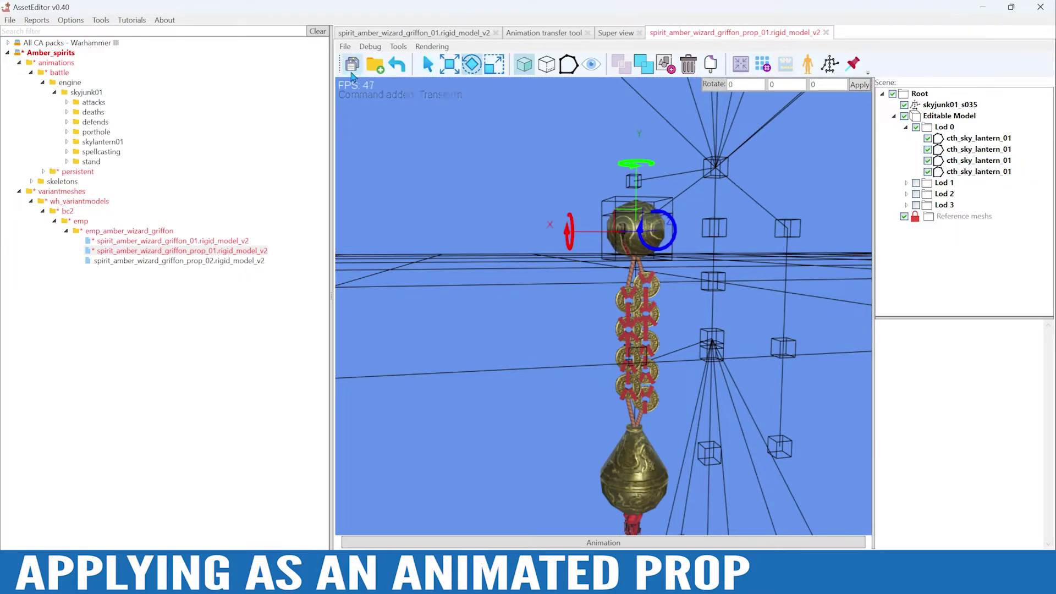
- Save the prop model over its existing file, refresh the Super view and show the animation player to check the ball in motion
left_click(352, 65)
left_click(542, 411)
left_click(568, 342)
left_click(611, 33)
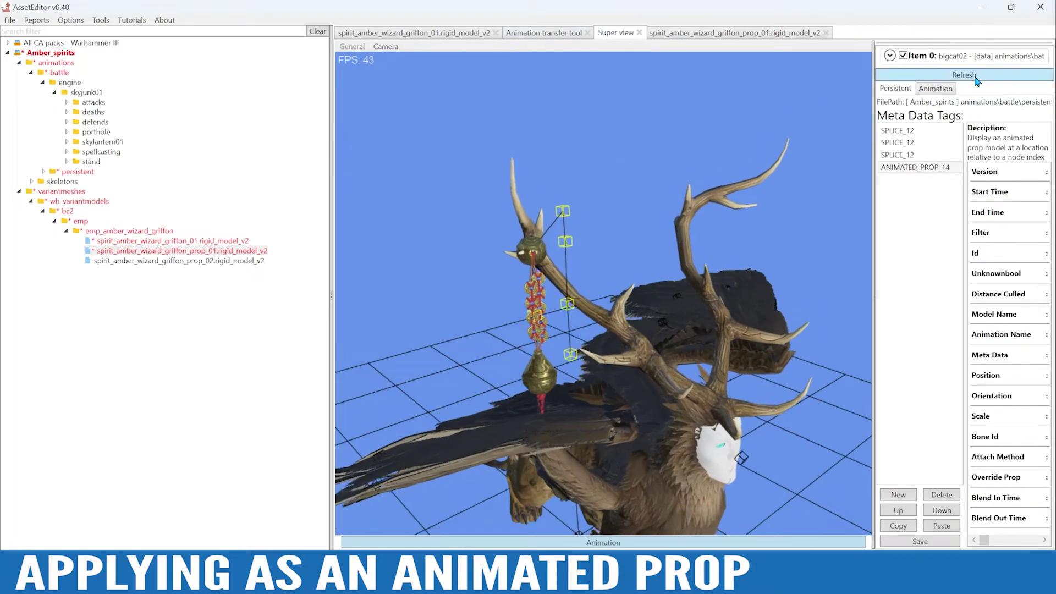
left_click(613, 542)
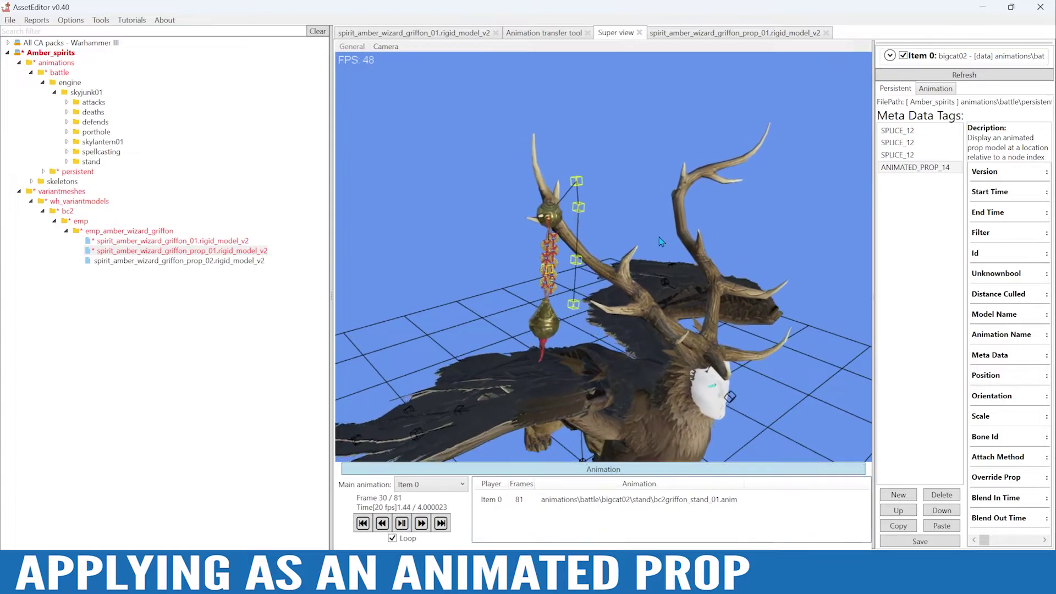
- Rotate the lantern's upper ball further about the Y axis, save over the prop model file and return to the Super view
left_click(780, 34)
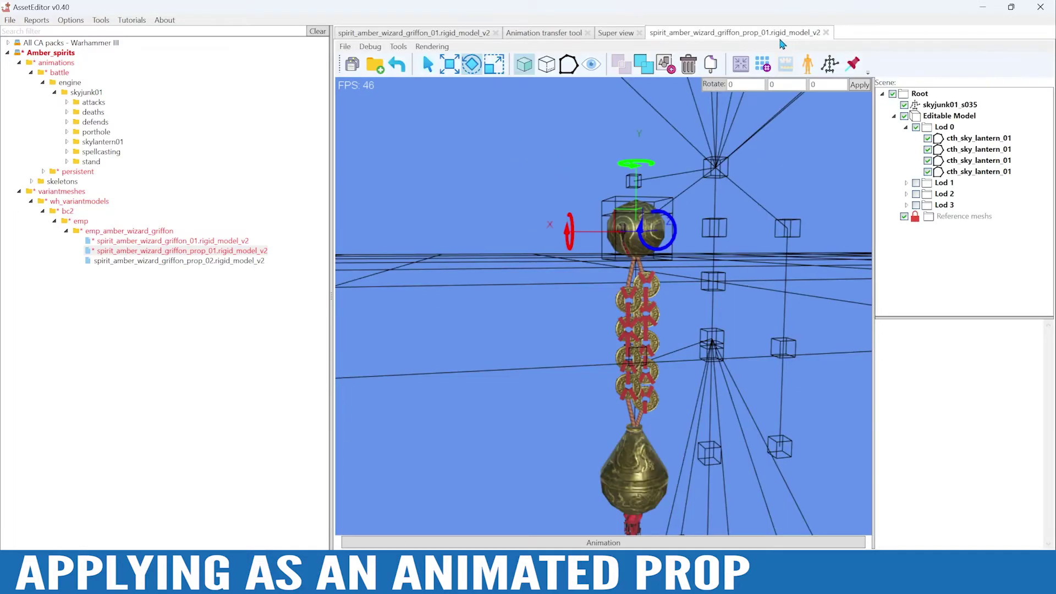
left_click(632, 166)
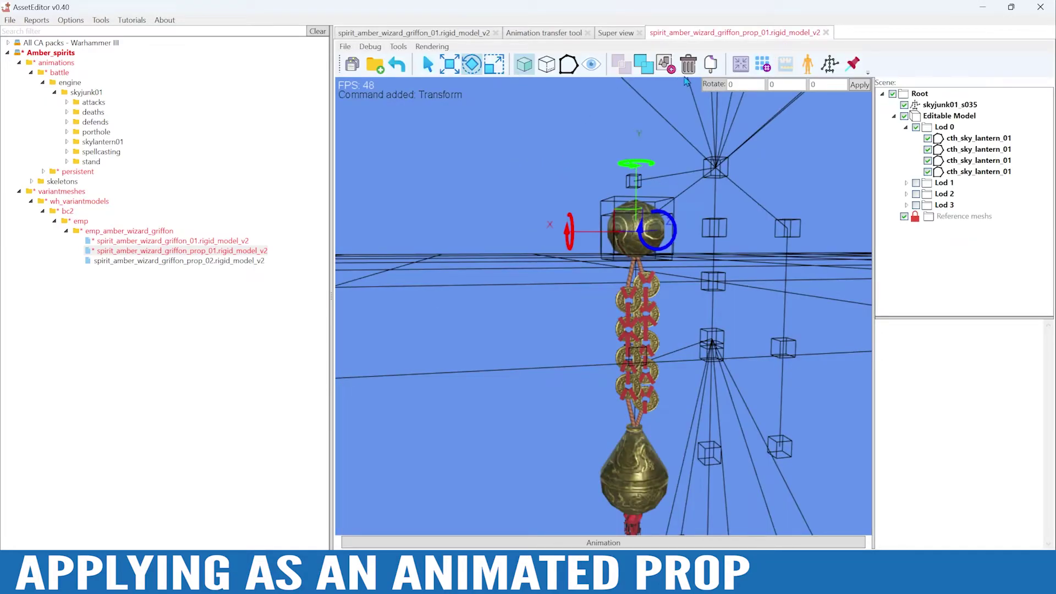
left_click(352, 65)
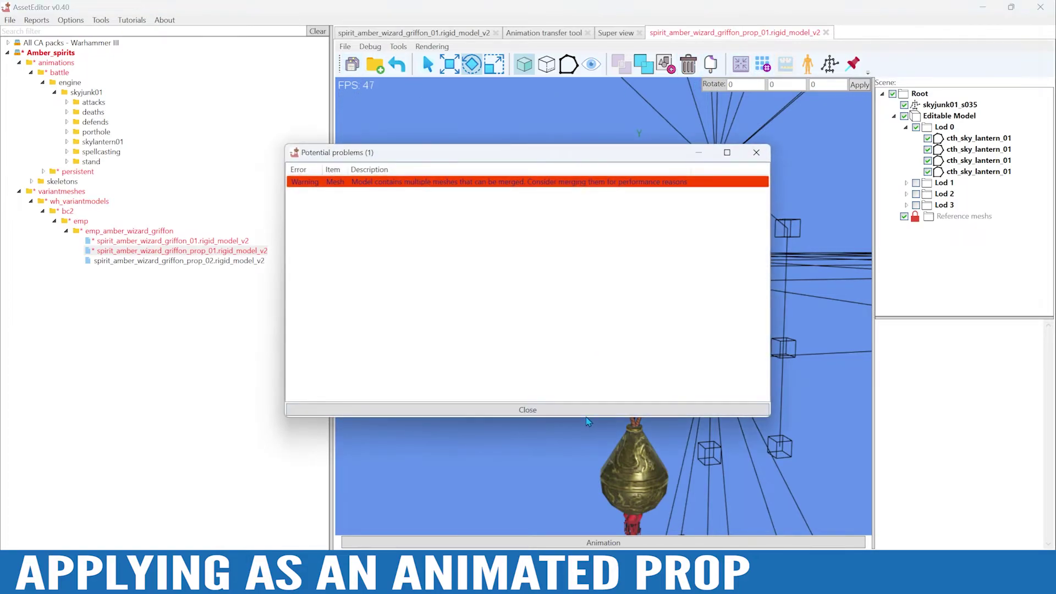
left_click(566, 342)
left_click(616, 33)
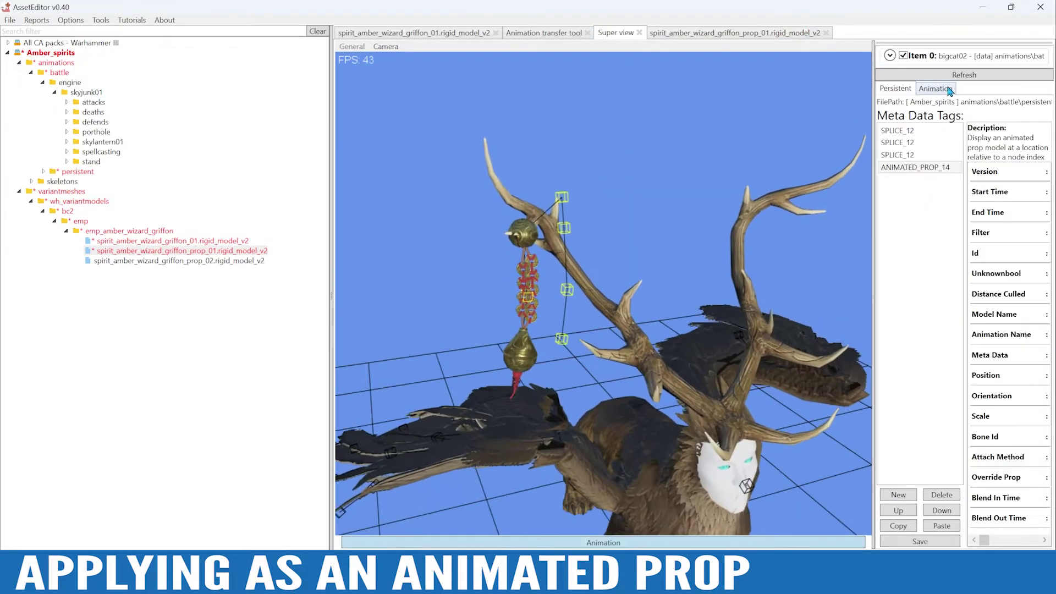
- Show the animation player and inspect the moving lantern against the whole griffon
left_click(604, 542)
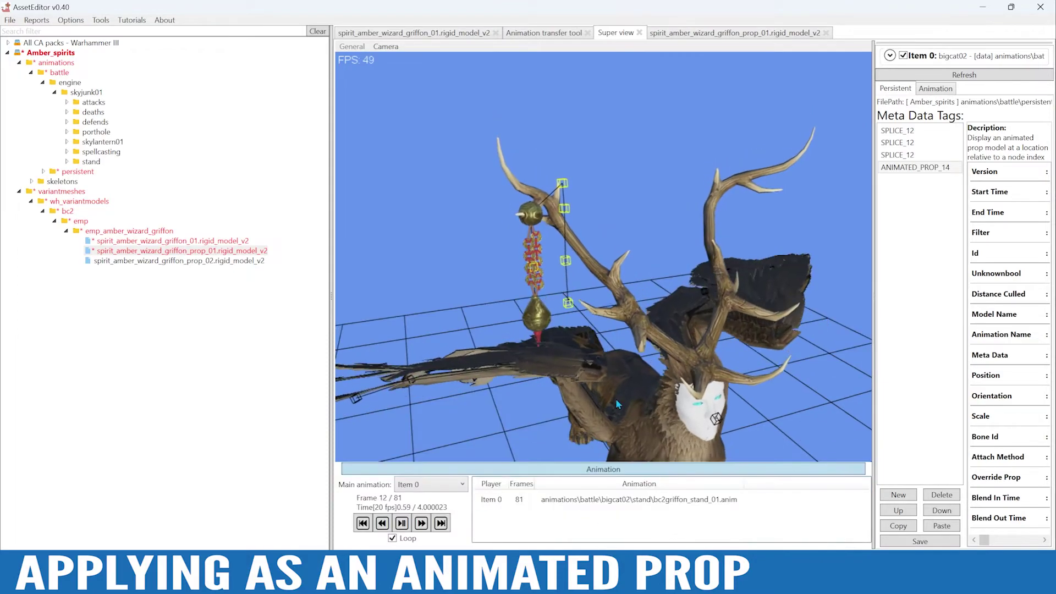
left_click_drag(651, 327, 605, 353, "alt")
scroll(675, 337, "down", 2)
scroll(675, 337, "down", 3)
left_click_drag(675, 337, 682, 329, "alt")
scroll(790, 303, "up", 2)
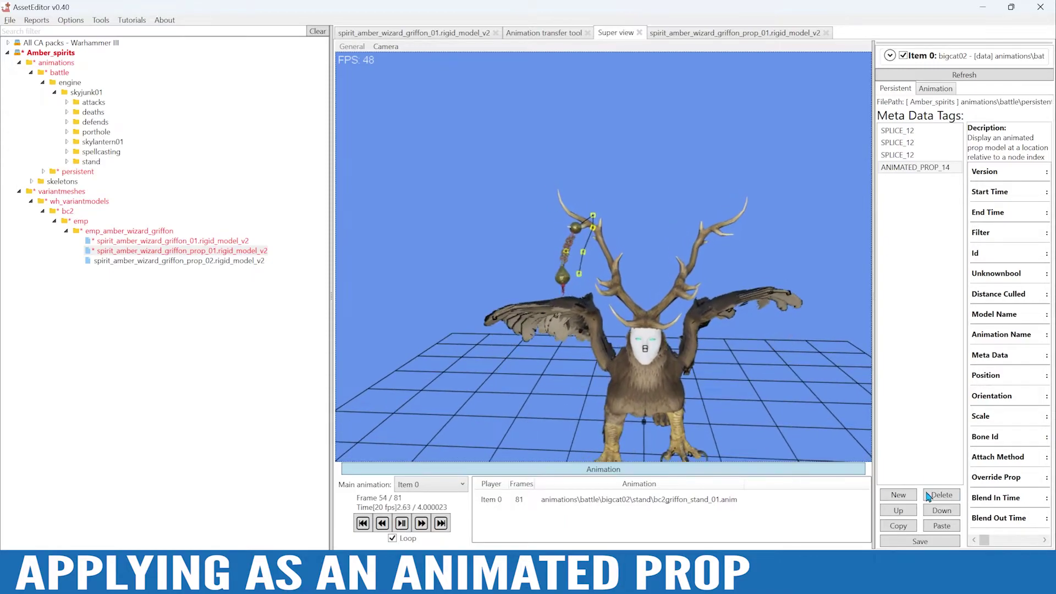
left_click_drag(873, 232, 806, 234)
left_click(849, 167)
left_click(849, 541)
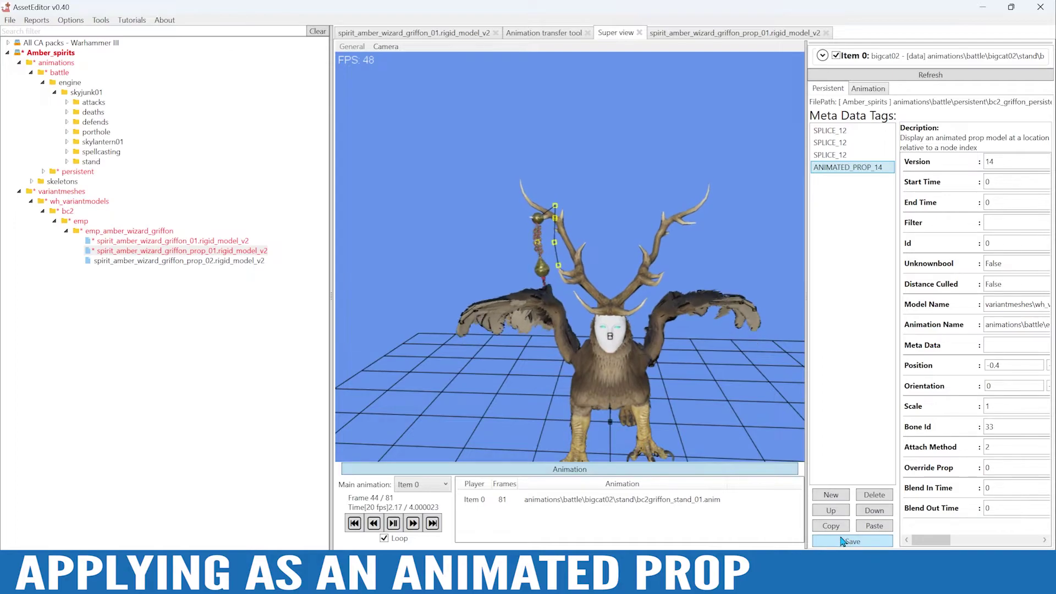
left_click(831, 495)
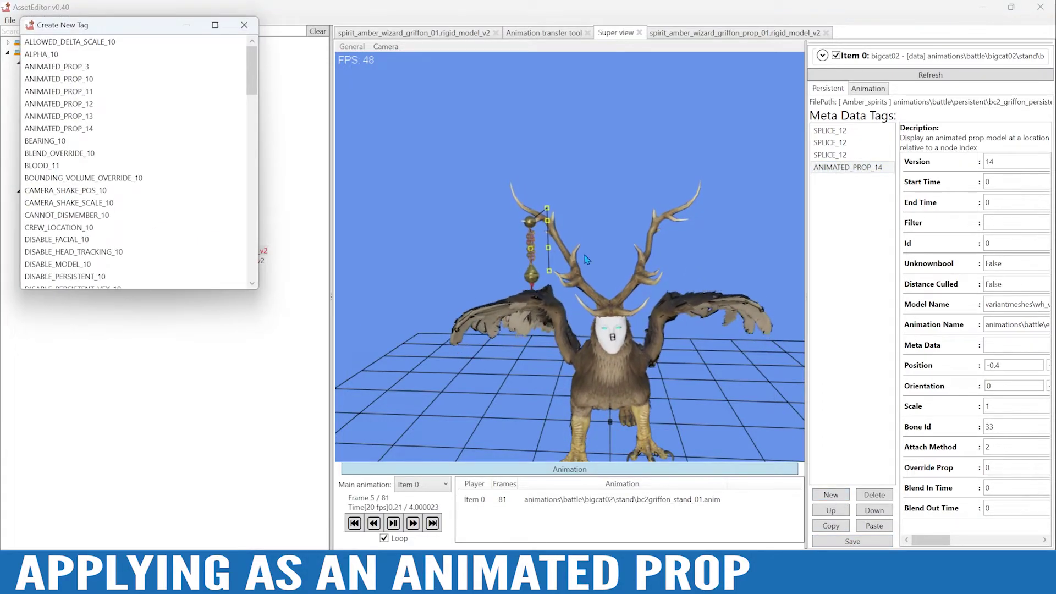
left_click(134, 128)
double_click(130, 129)
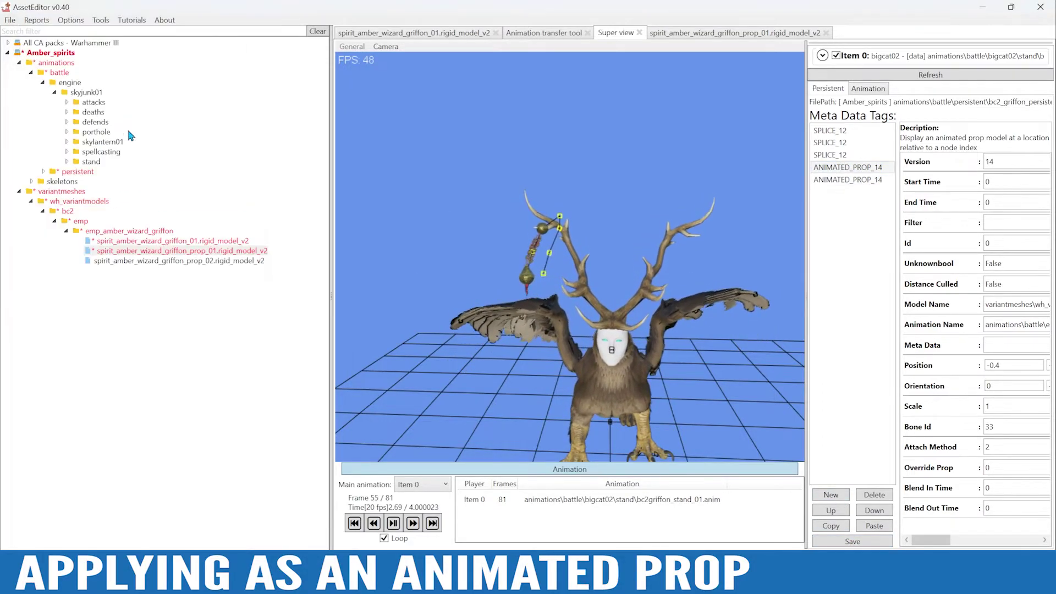
left_click(876, 181)
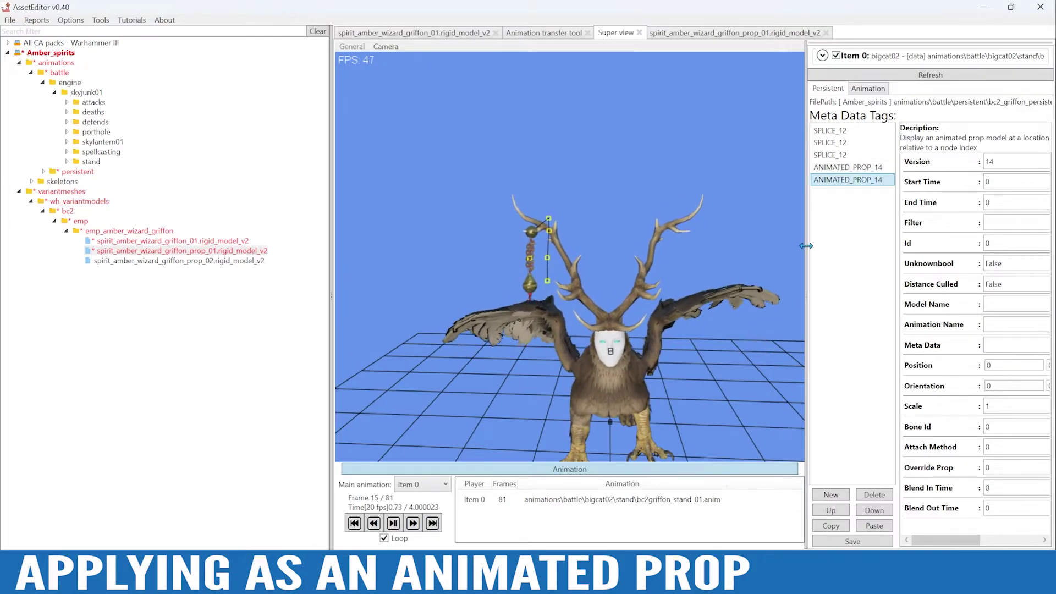
left_click(875, 495)
- Duplicate the existing ANIMATED_PROP_14 tag and set the copy's model name to the full path of spirit_amber_wizard_griffon_prop_02.rigid_model_v2
left_click(864, 169)
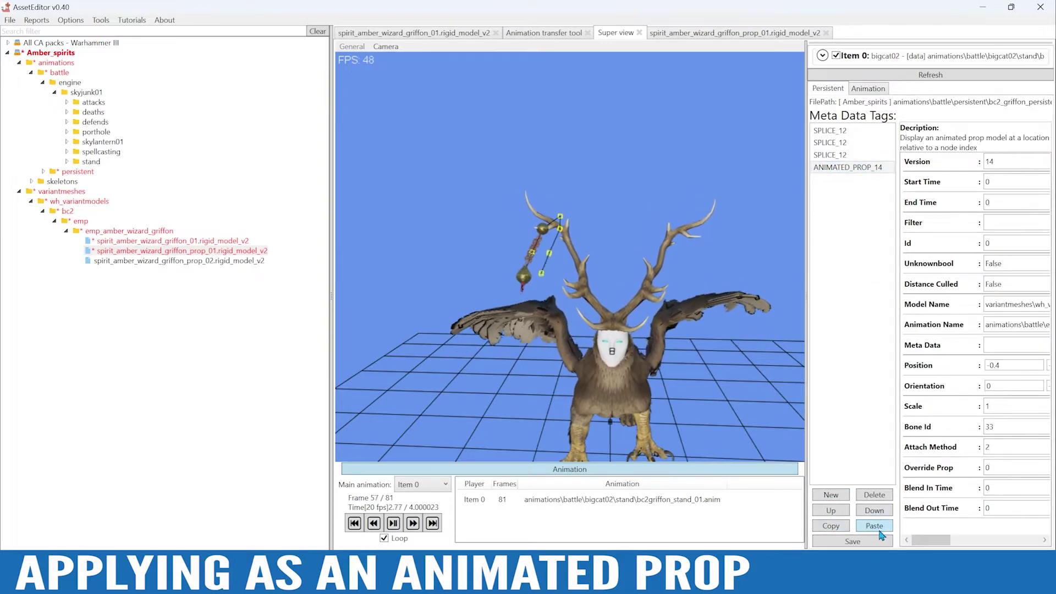
left_click_drag(806, 237, 707, 237)
right_click(191, 260)
left_click(269, 311)
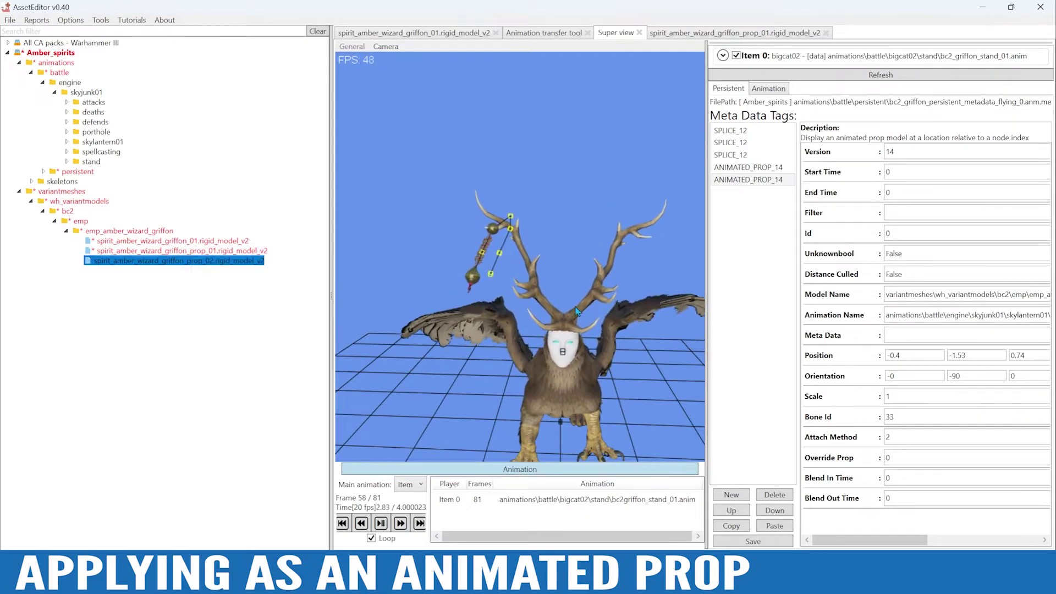
left_click(936, 296)
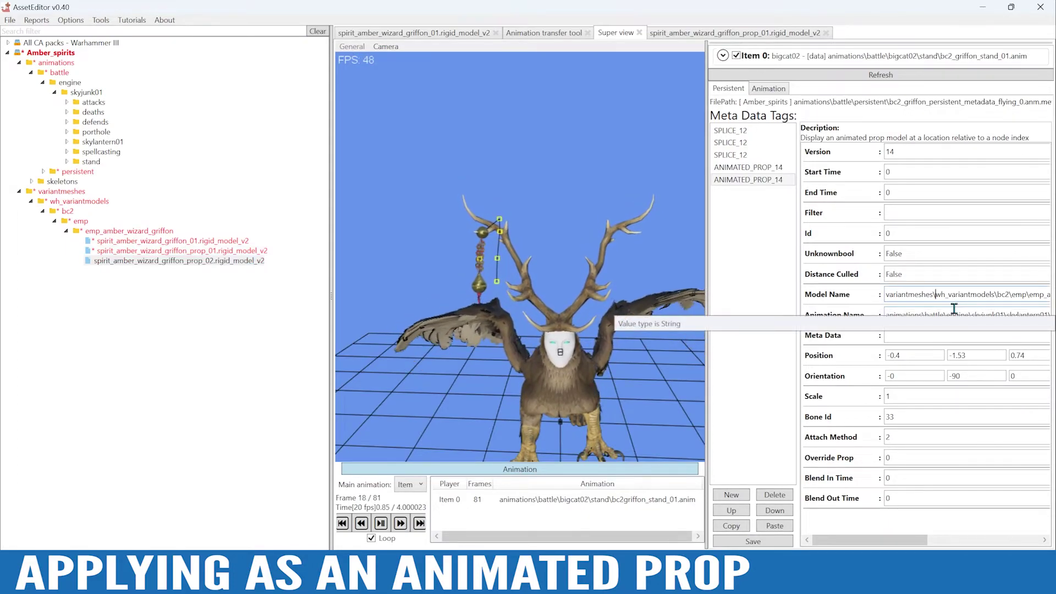
key("ctrl+v")
- Save over the existing metadata file and check the second lantern with the griffon's stand animation
left_click(753, 541)
left_click(572, 341)
left_click(538, 469)
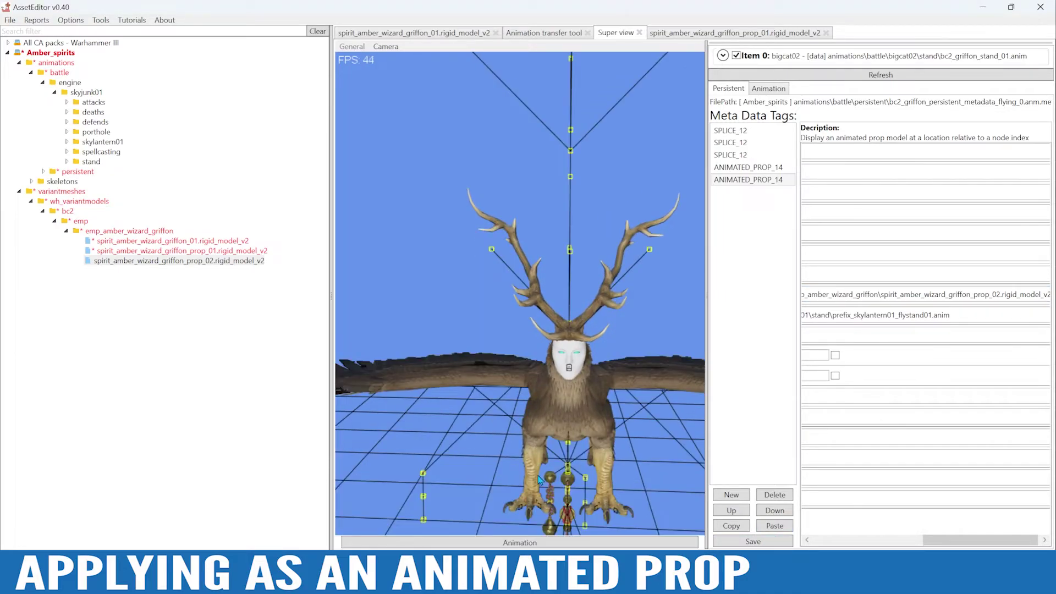
left_click(542, 543)
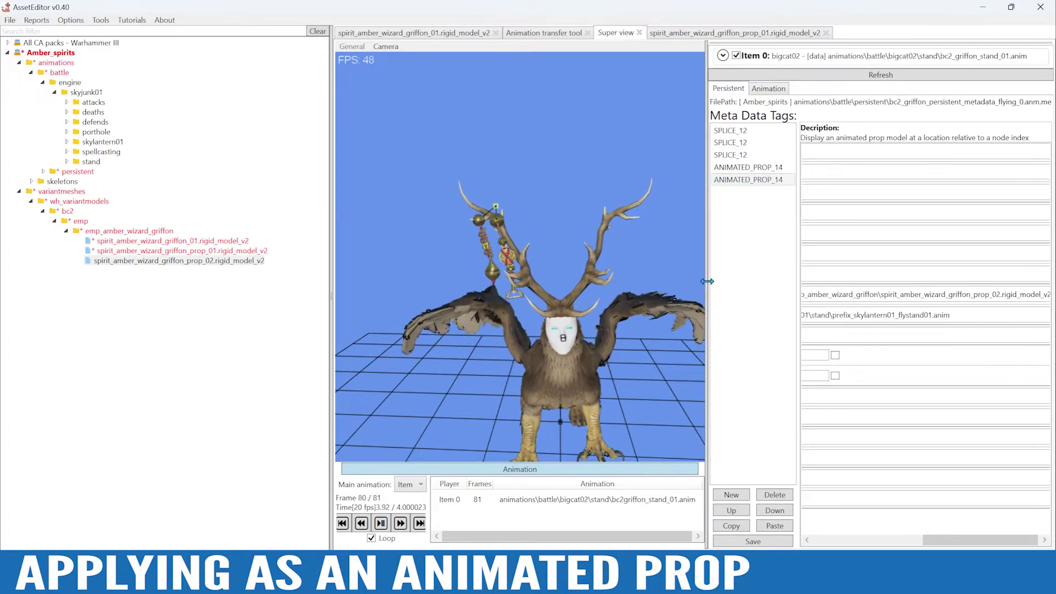
- Set the second prop's third position value to -1 and save over the existing metadata file
left_click_drag(708, 280, 656, 289)
left_click_drag(903, 540, 796, 542)
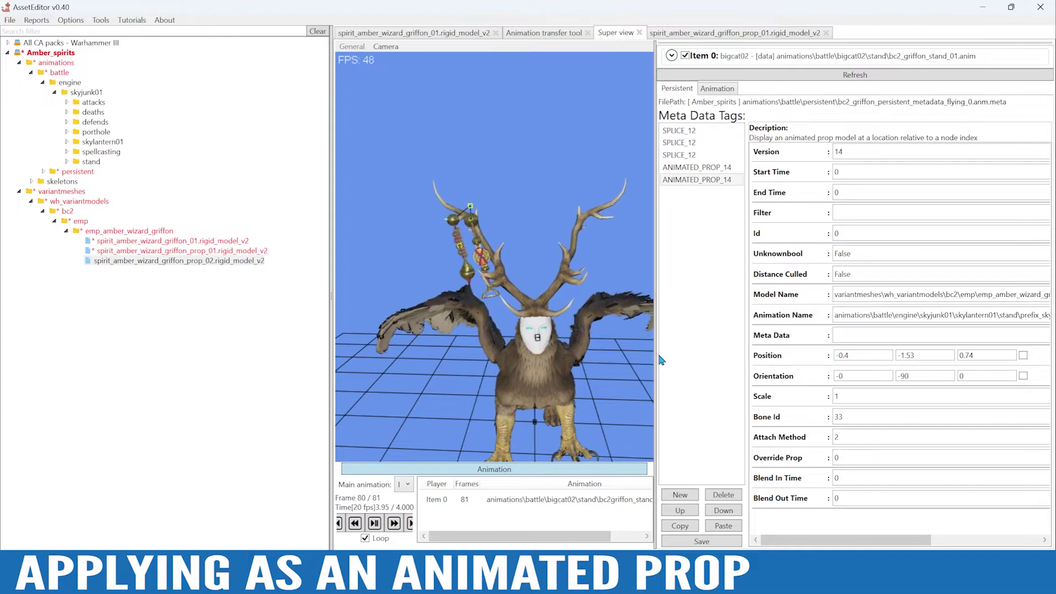
left_click_drag(654, 356, 628, 356)
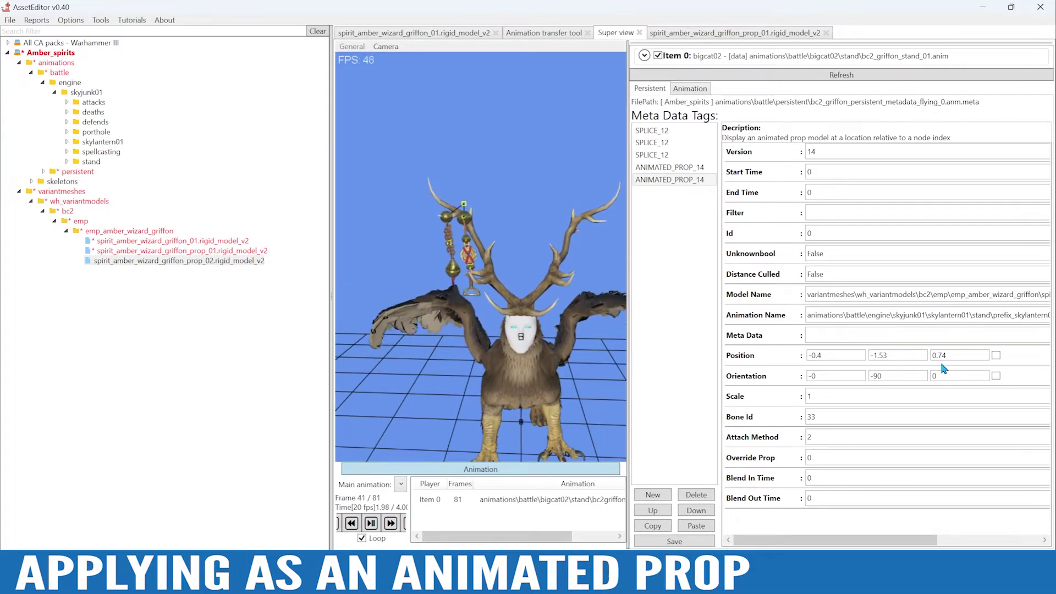
double_click(830, 356)
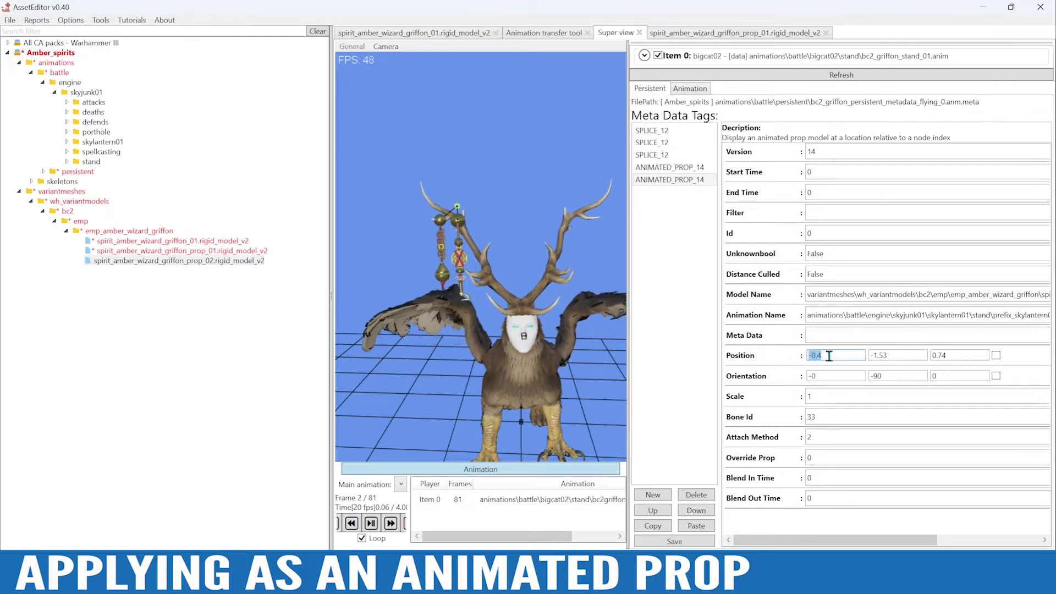
key("Tab")
key("Tab")
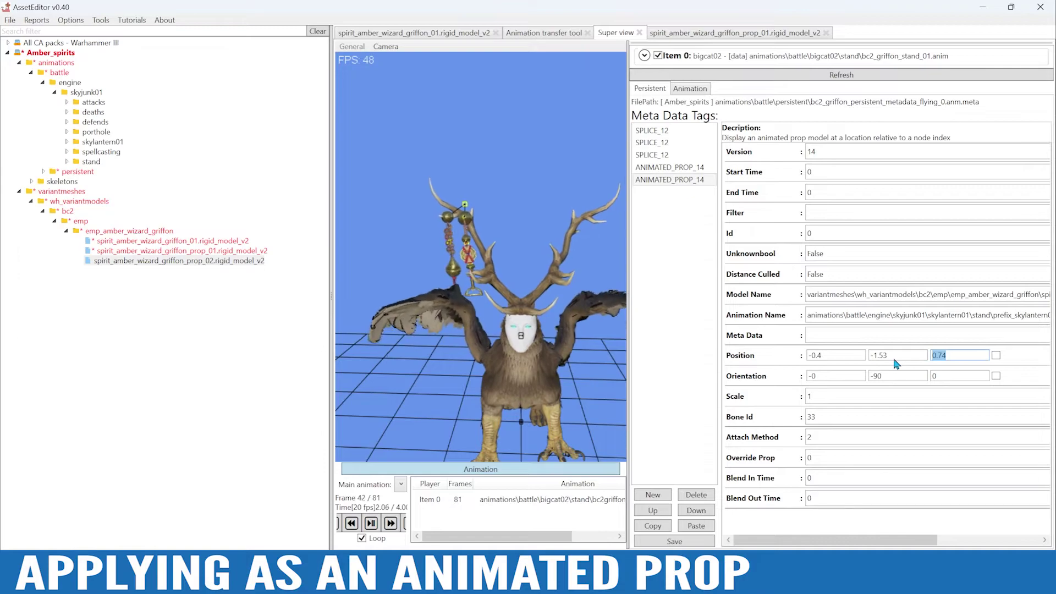
type("-1")
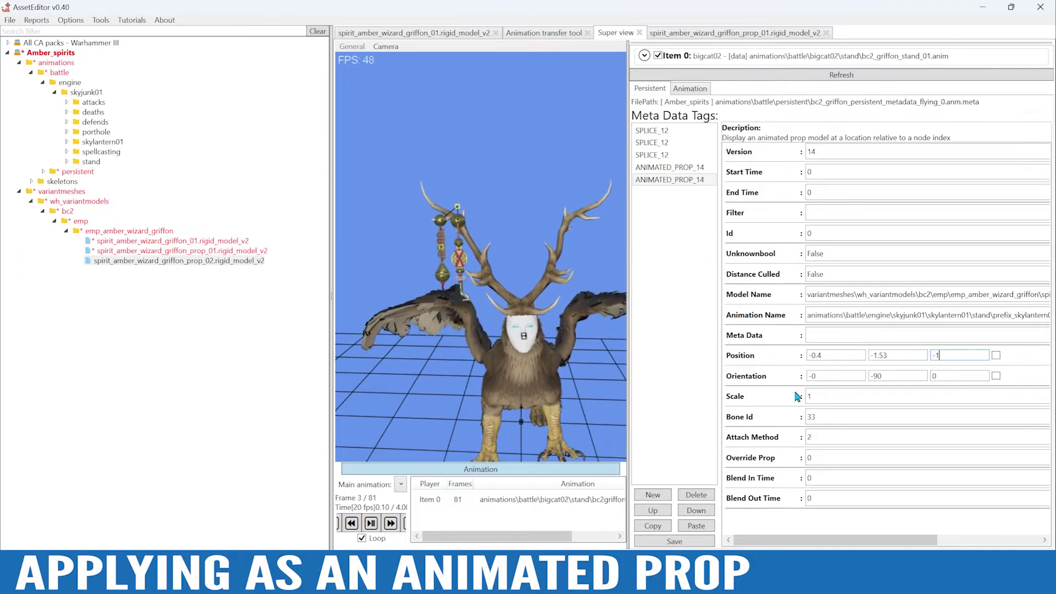
left_click(674, 541)
left_click(575, 343)
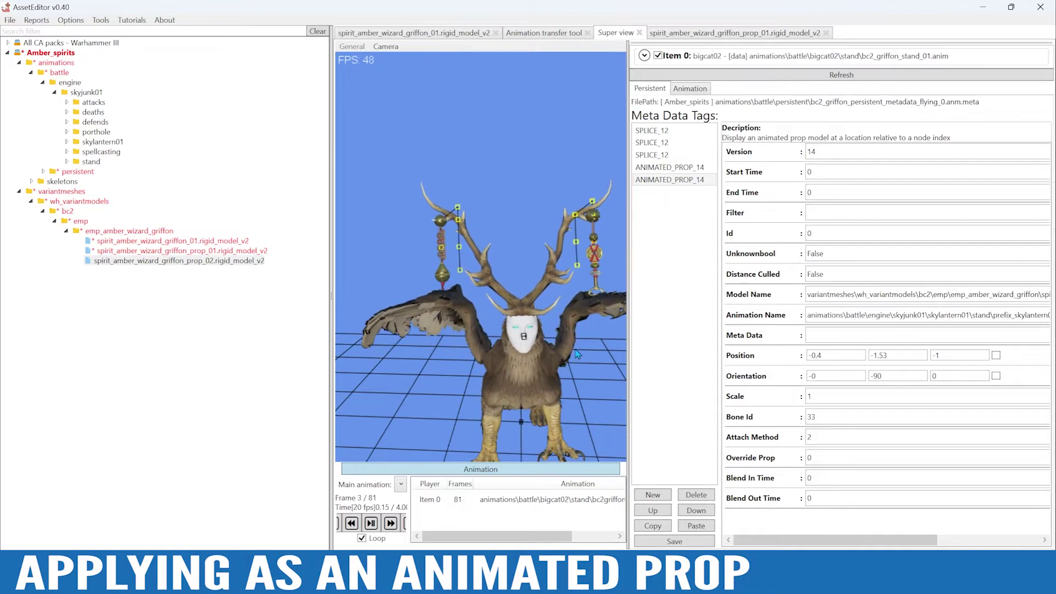
- Open the spirit_amber_wizard_griffon_prop_02 model and delete the faces of the metal handle at the lantern's lower end
mouse_move(578, 353)
left_mouse_down("alt")
mouse_move(523, 335)
mouse_move(569, 340)
left_mouse_up("alt")
right_click_drag(550, 338, 468, 338, "alt")
scroll(466, 337, "up", 5)
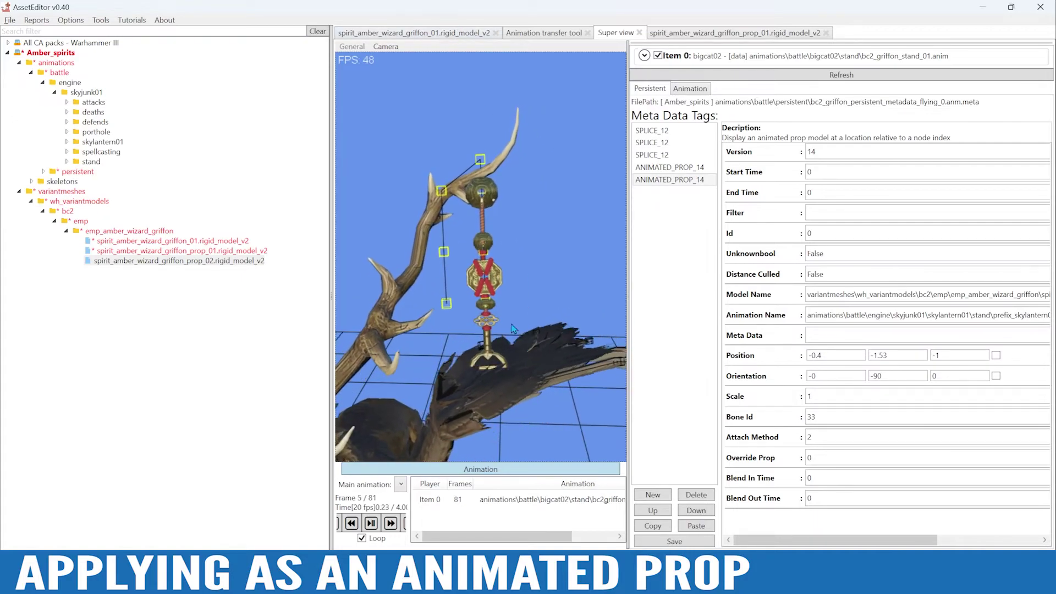
left_click(428, 34)
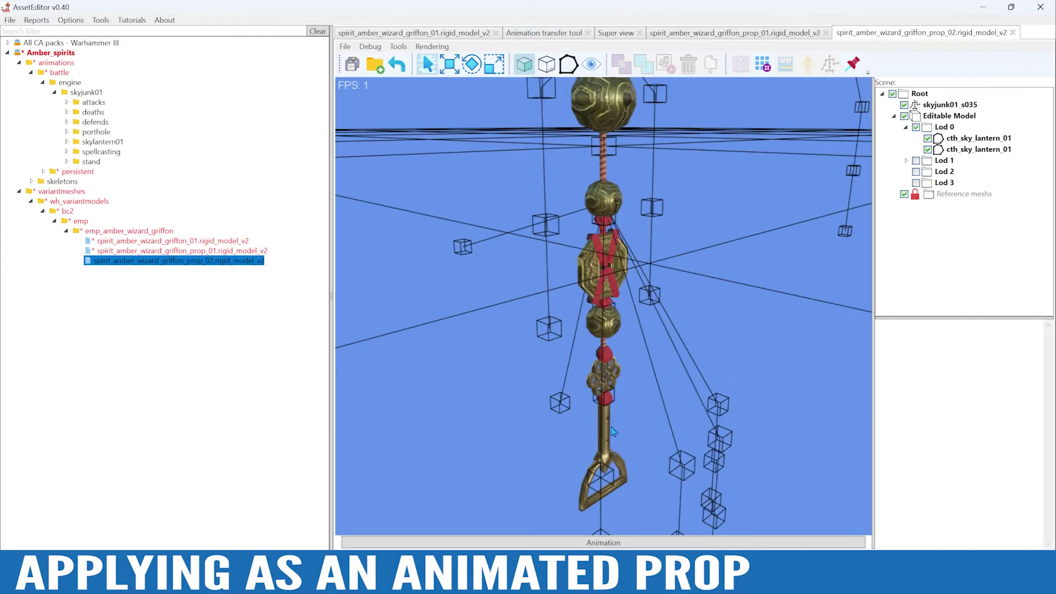
left_click(614, 431)
left_click(548, 65)
left_click_drag(514, 475, 675, 536)
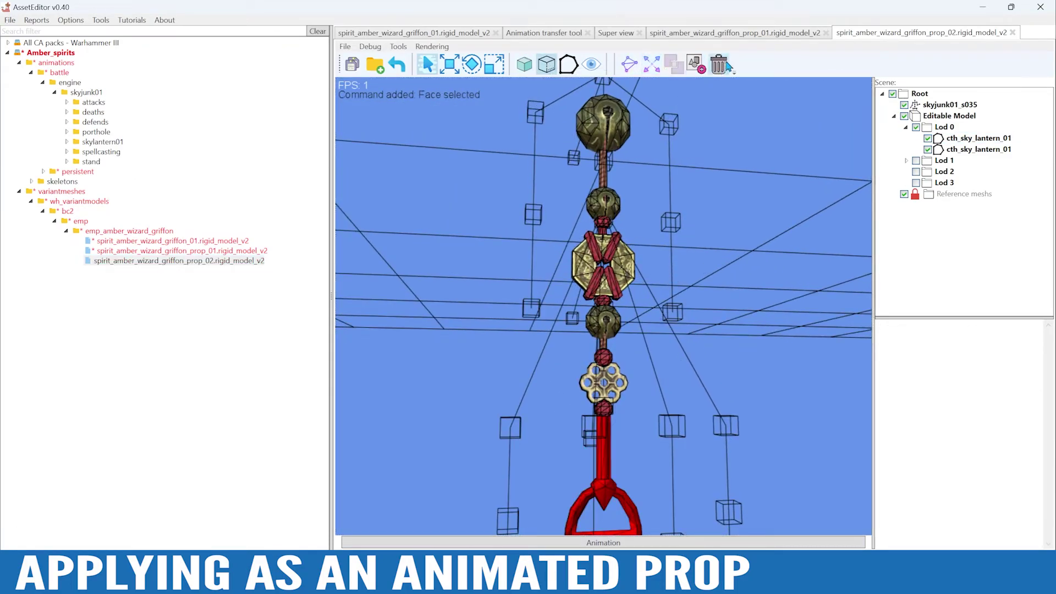
- Separate the faces of the second lantern's upper ball, including its inner part, into their own meshes
left_click_drag(723, 152, 632, 119, "alt")
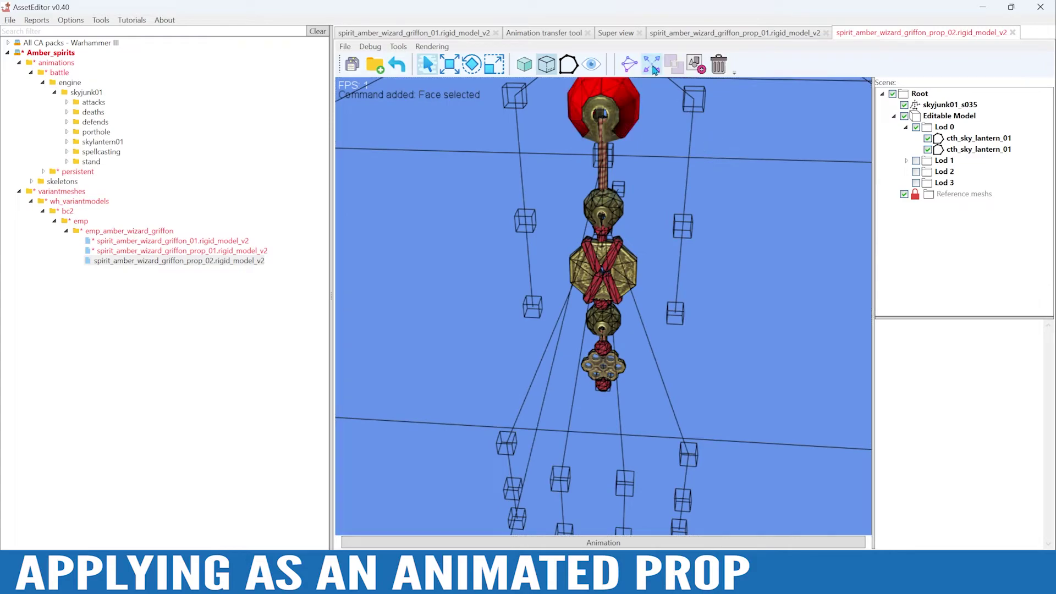
left_click(652, 65)
left_click(545, 65)
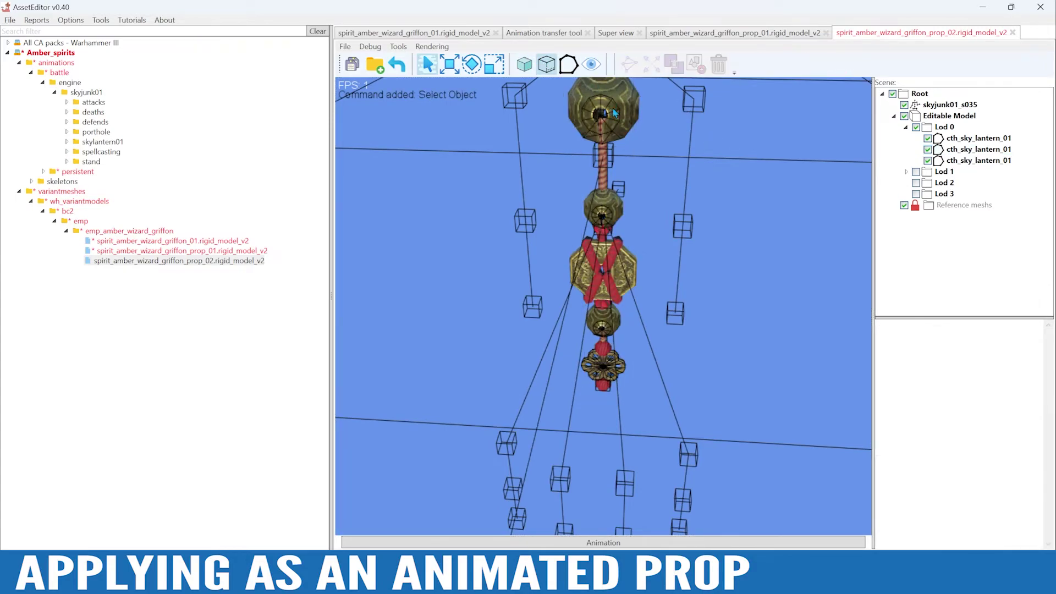
left_click(693, 65)
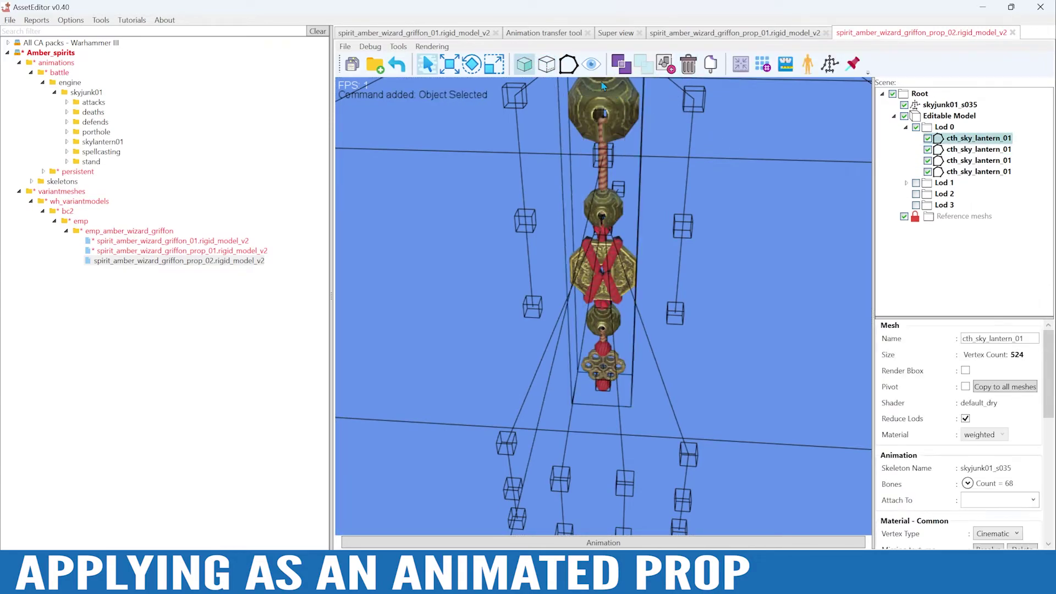
left_click(546, 65)
left_click(623, 94)
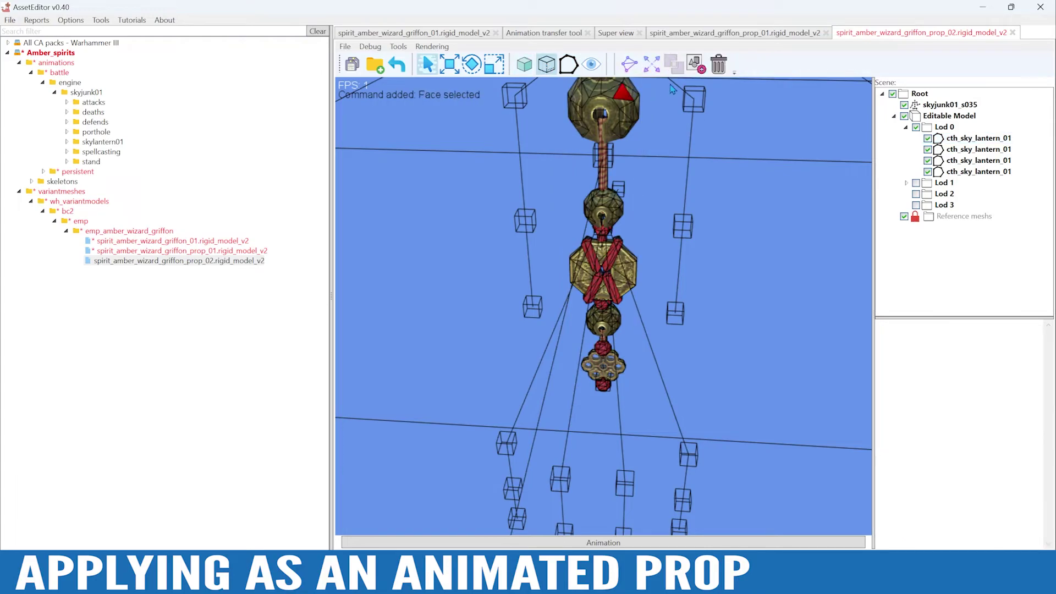
left_click(613, 111)
left_click(544, 66)
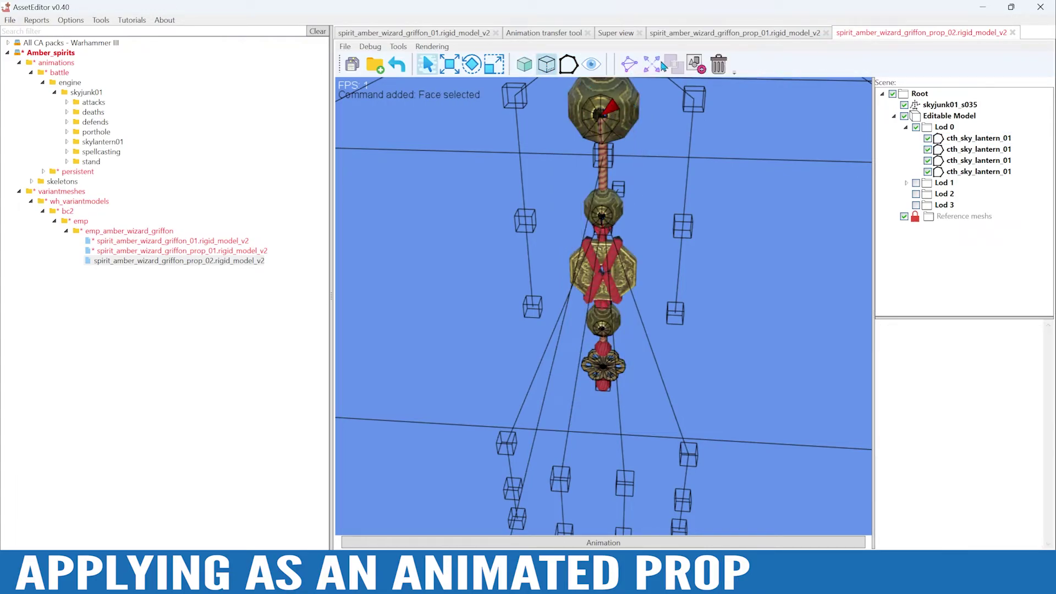
left_click(725, 71)
- Select both meshes of the second lantern's upper ball and rotate them about the Y axis
left_click(624, 117)
left_click(614, 120, "shift")
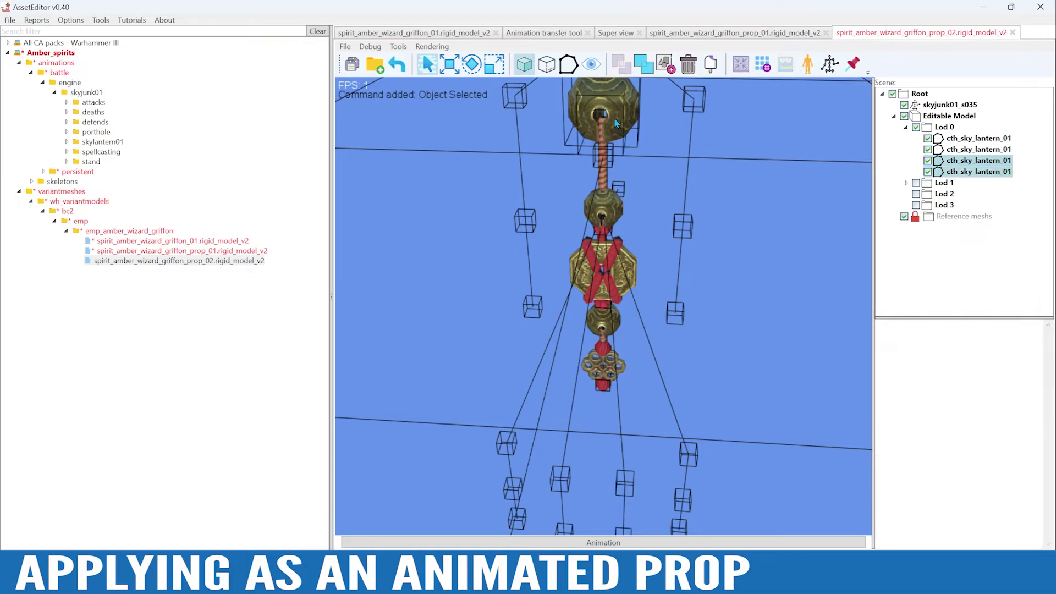
left_click_drag(527, 106, 702, 182, "alt")
right_click_drag(702, 182, 606, 245, "alt")
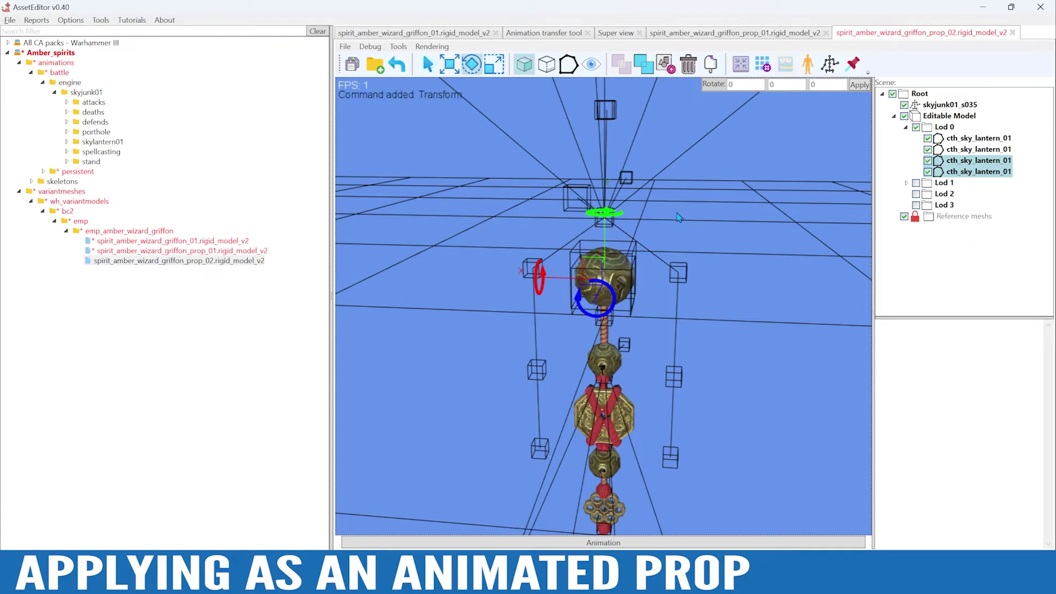
left_click_drag(601, 215, 608, 215)
left_click(727, 214)
- Generate the second prop model's LODs, save over its existing file and return to the Super view
left_click(762, 65)
left_click(351, 69)
left_click(566, 408)
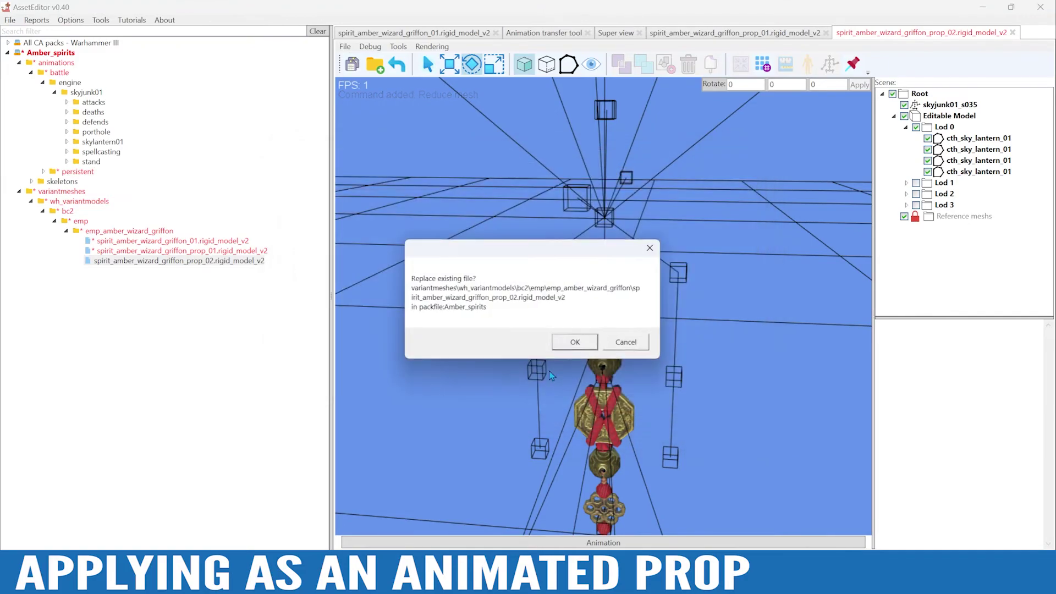
left_click(572, 339)
left_click(616, 33)
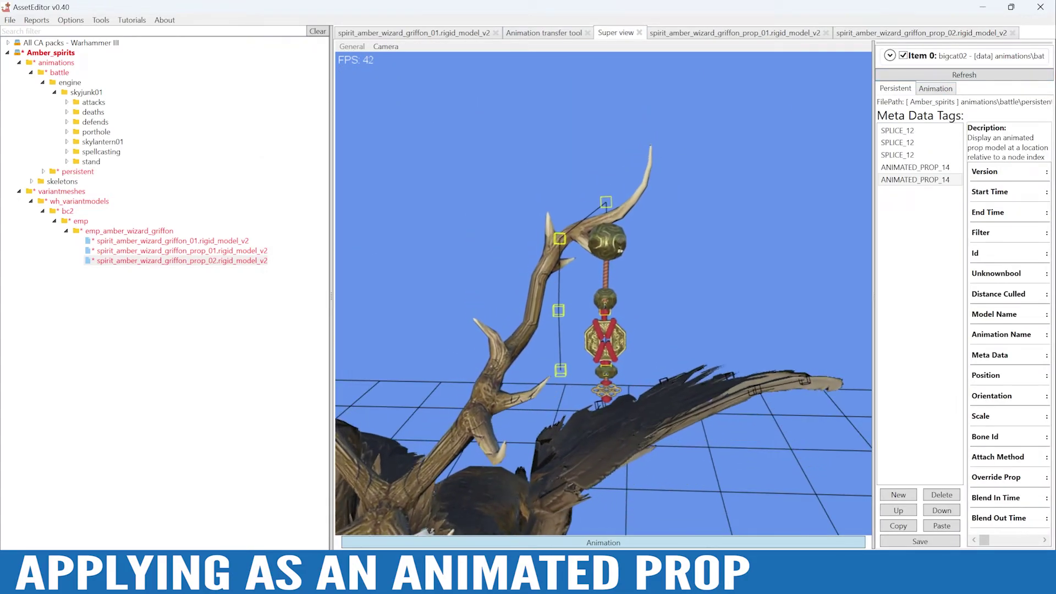
- Set the second prop's first position value to -0.37 and save over the existing metadata file
scroll(716, 341, "down", 6)
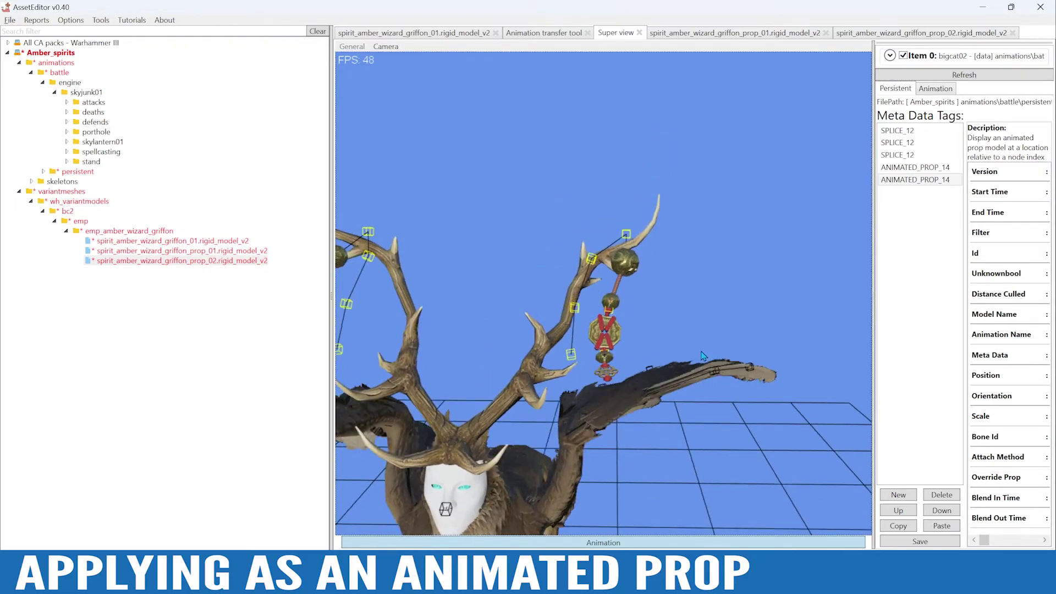
scroll(698, 344, "up", 5)
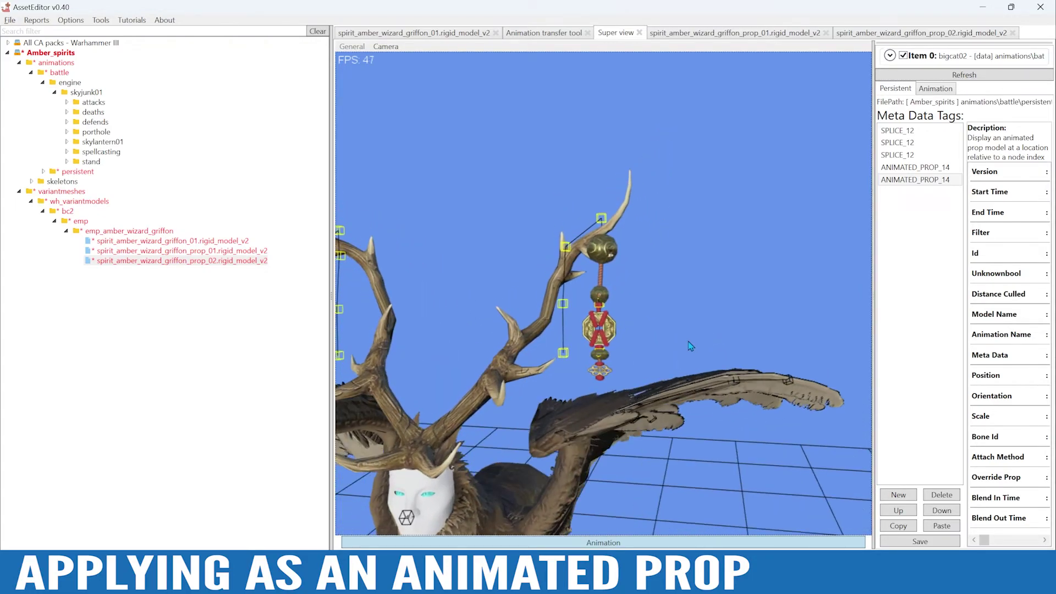
left_click_drag(872, 337, 730, 337)
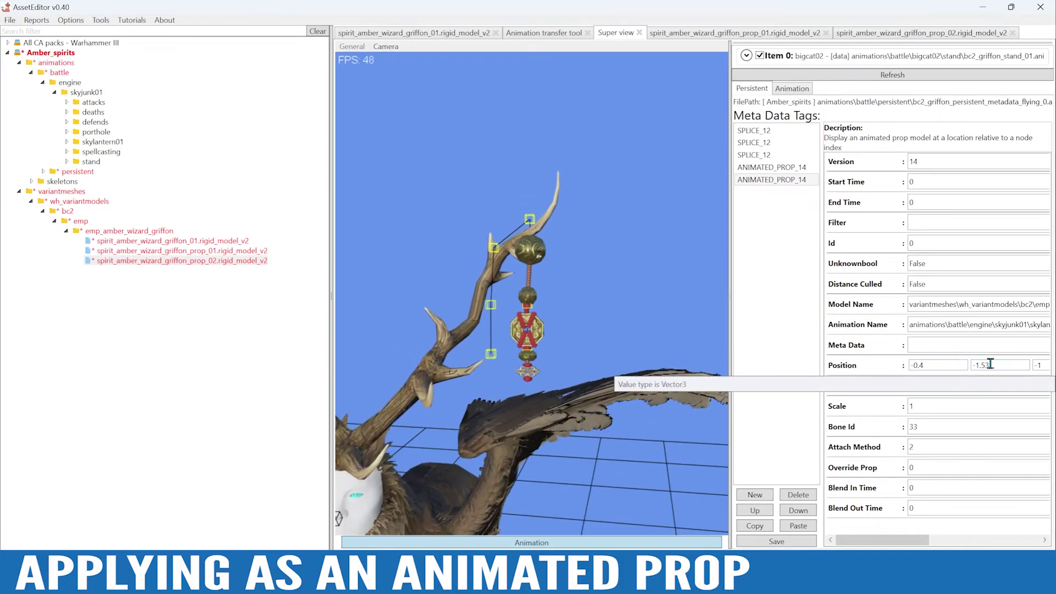
double_click(923, 366)
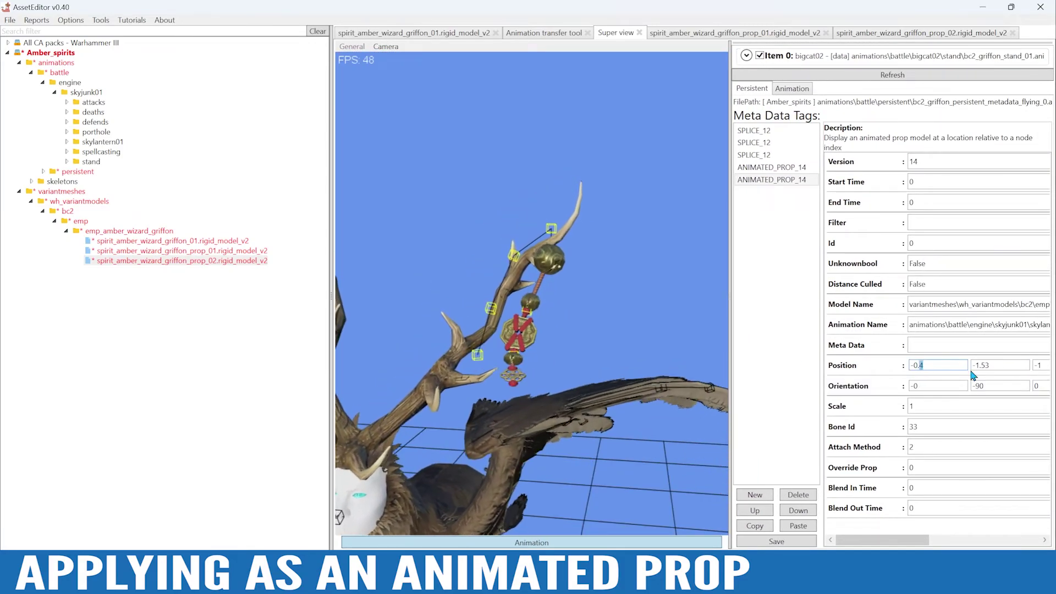
type("37")
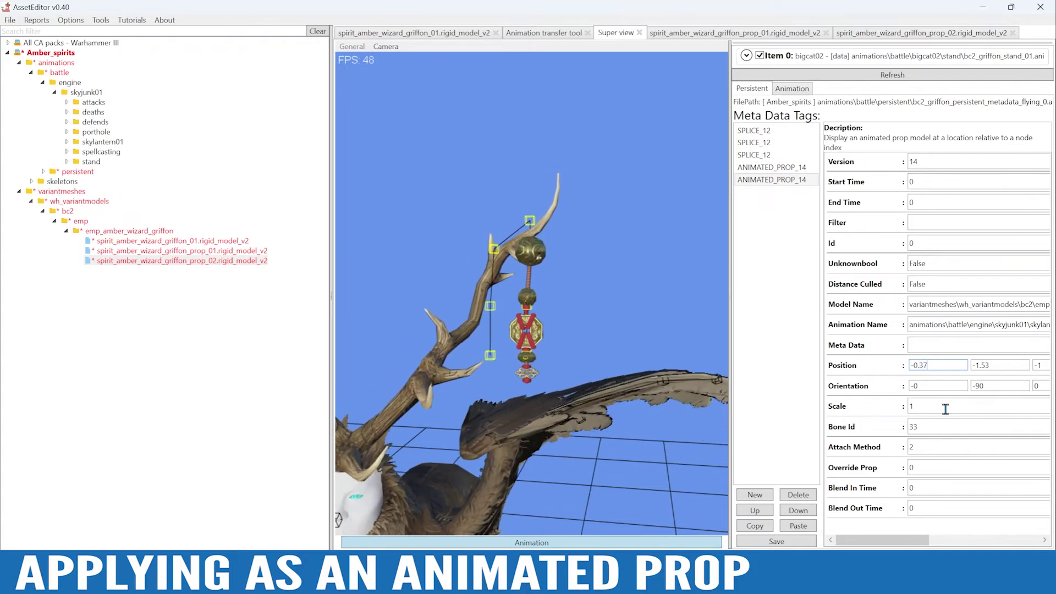
left_click(794, 542)
left_click(572, 343)
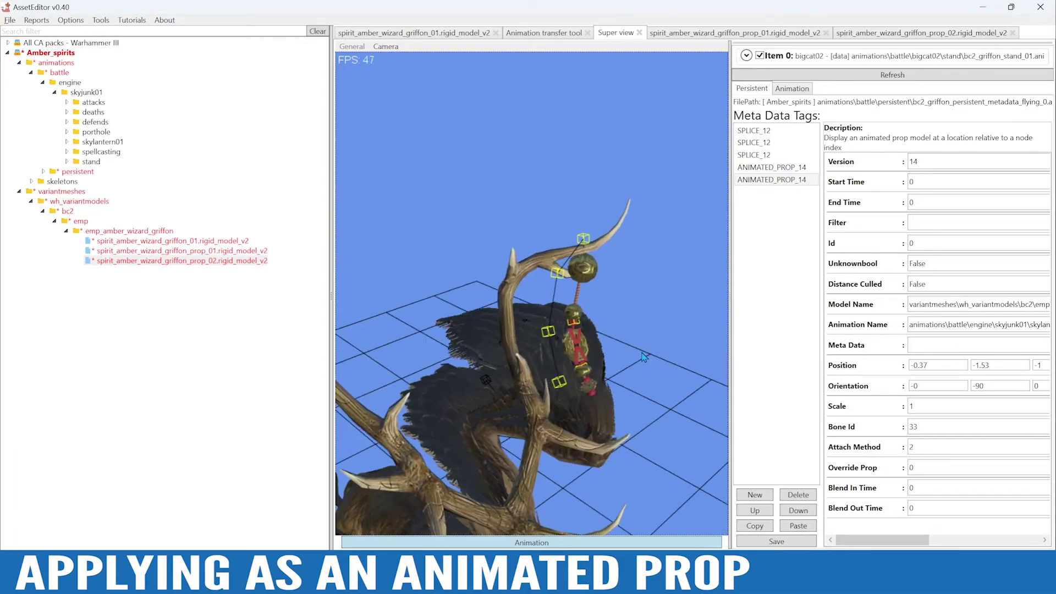
- Set the second prop's first position value to -0.3 and save over the existing metadata file
left_click(925, 367)
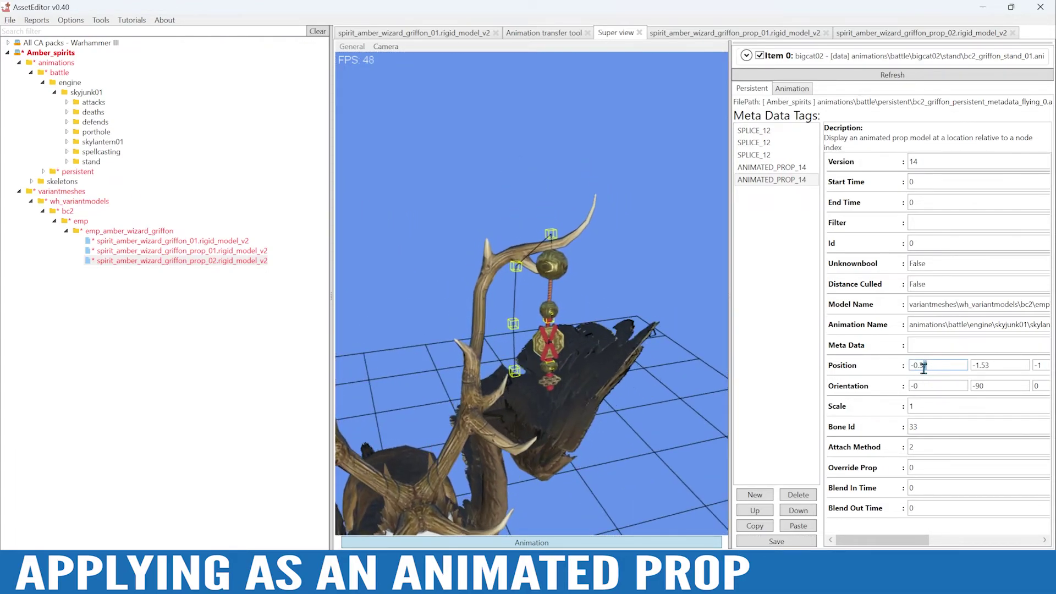
key("BackSpace")
left_click(775, 541)
left_click(575, 338)
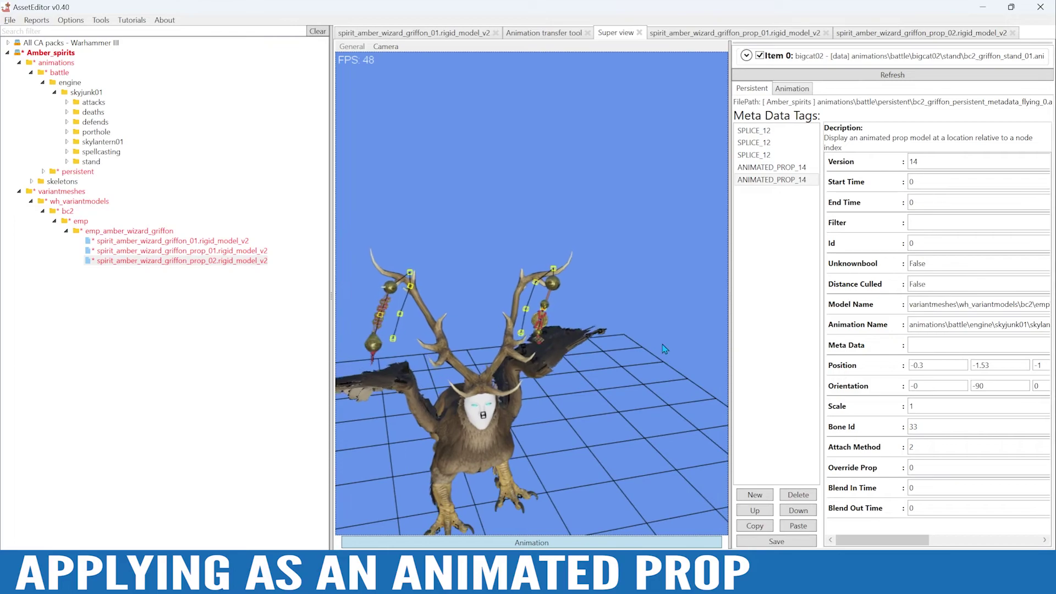
- Set the second prop's first two position values to -0.45 and -1.50, and save over the existing metadata file
scroll(635, 340, "up", 5)
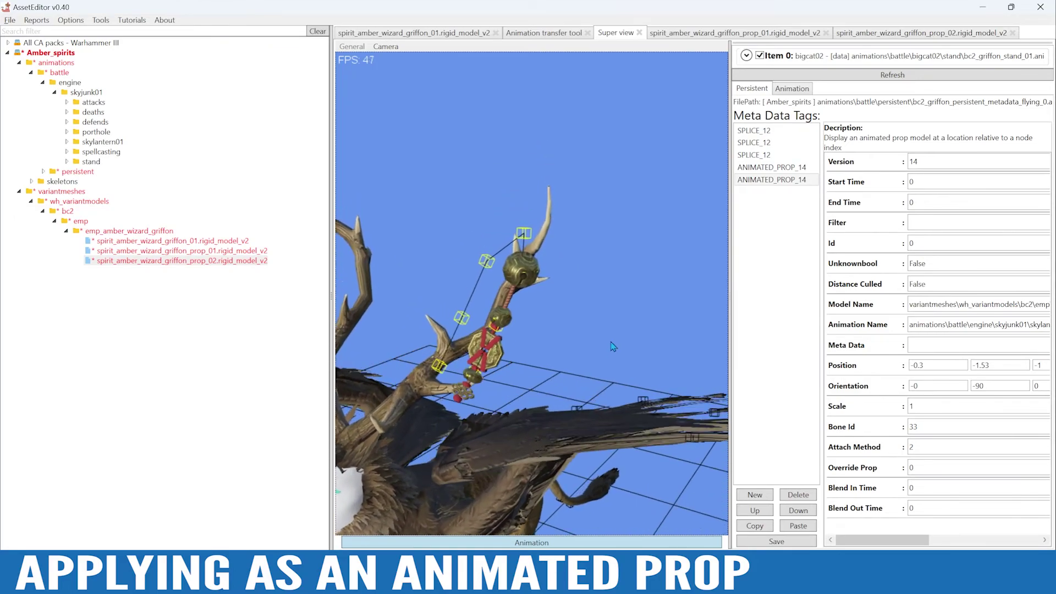
left_click_drag(620, 345, 596, 349, "alt")
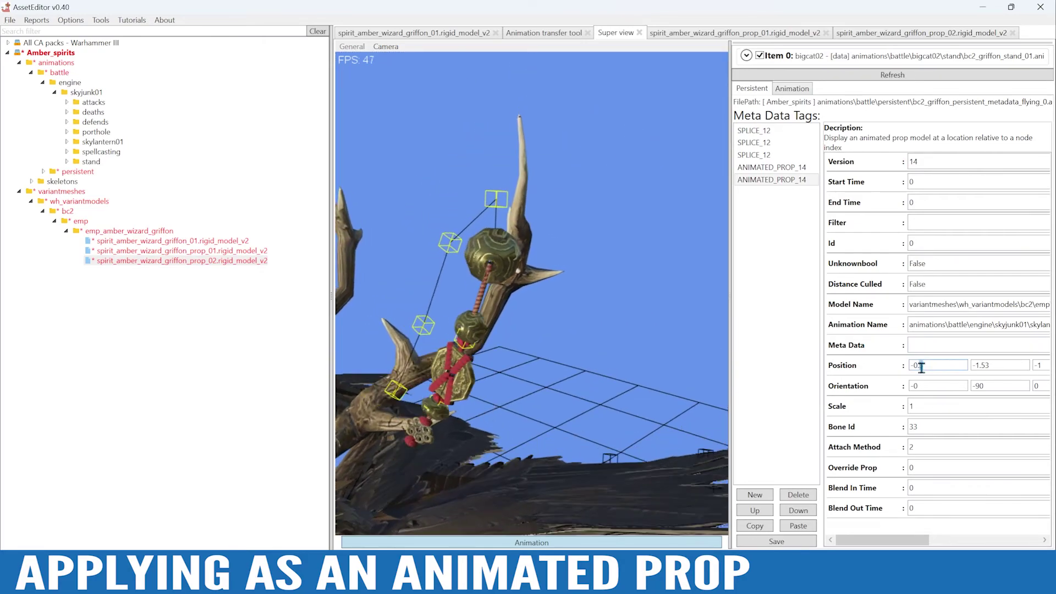
left_click(993, 366)
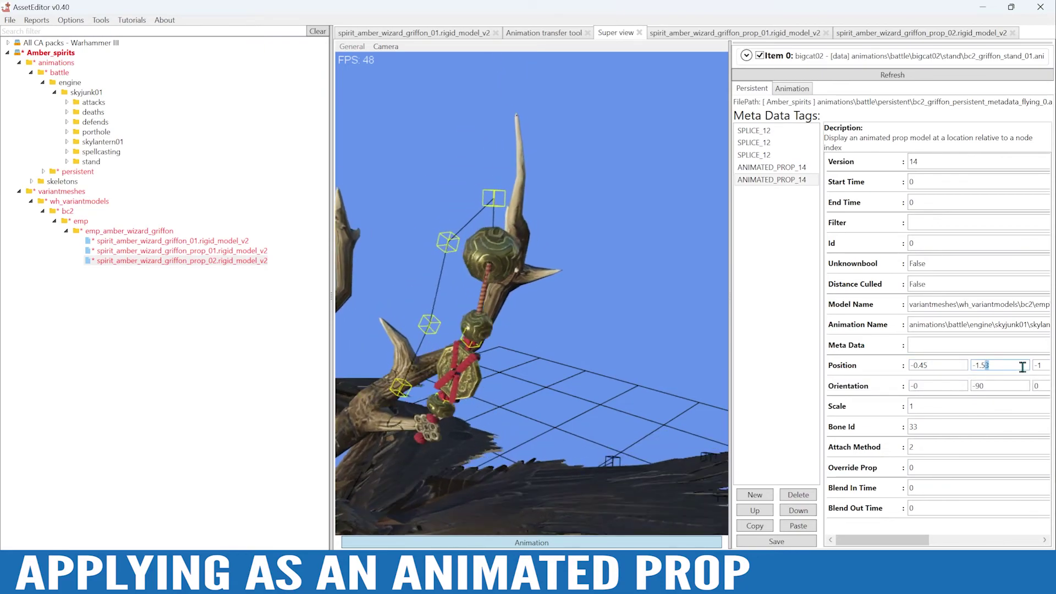
left_click(796, 542)
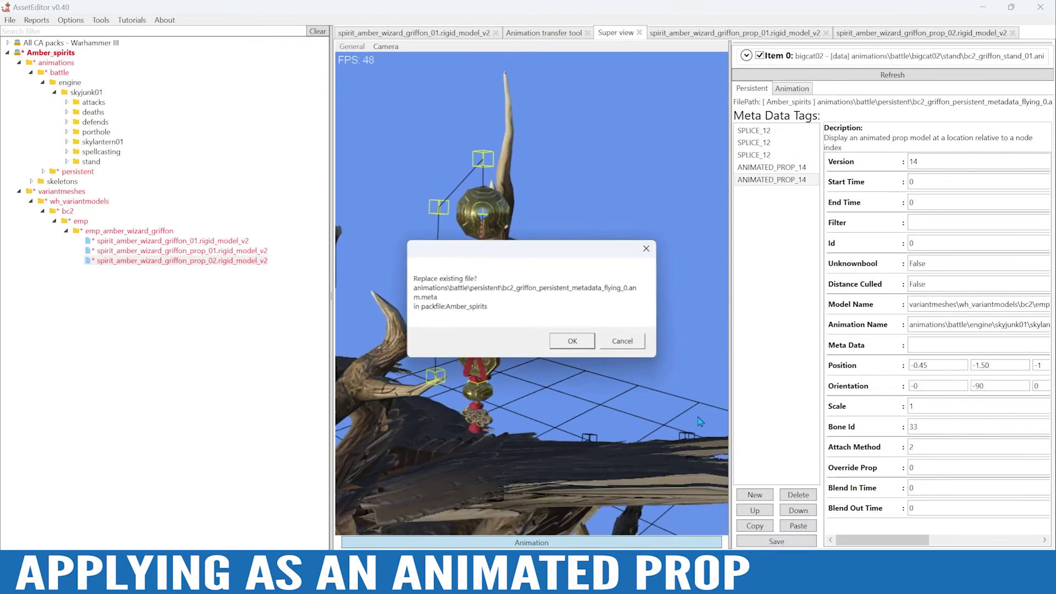
left_click(574, 343)
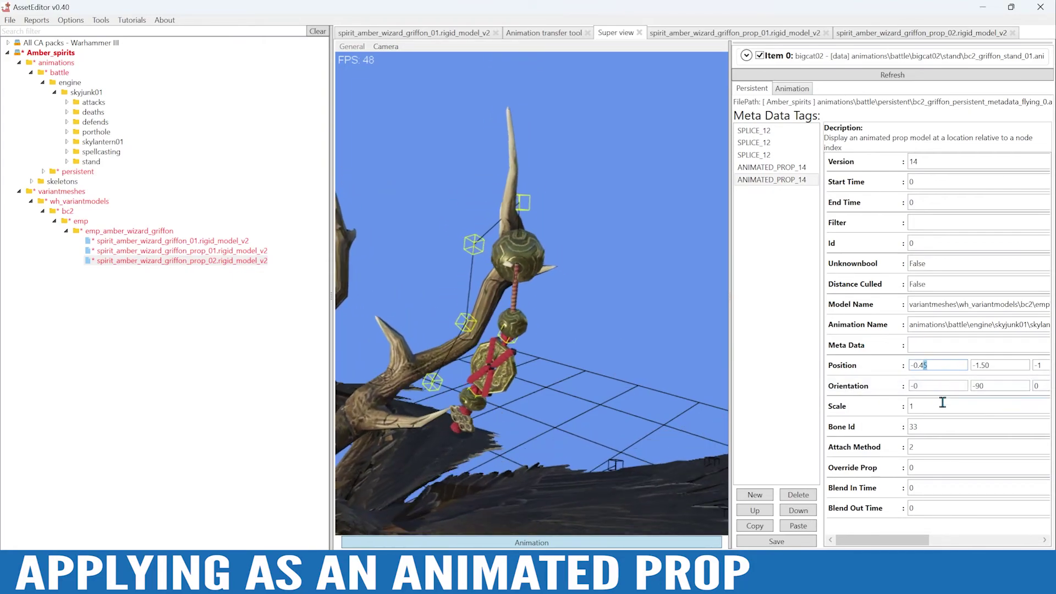
- Adjust the second prop's first position value to -0.43 and then to -0.40, saving over the metadata file each time
left_click(775, 542)
left_click(575, 344)
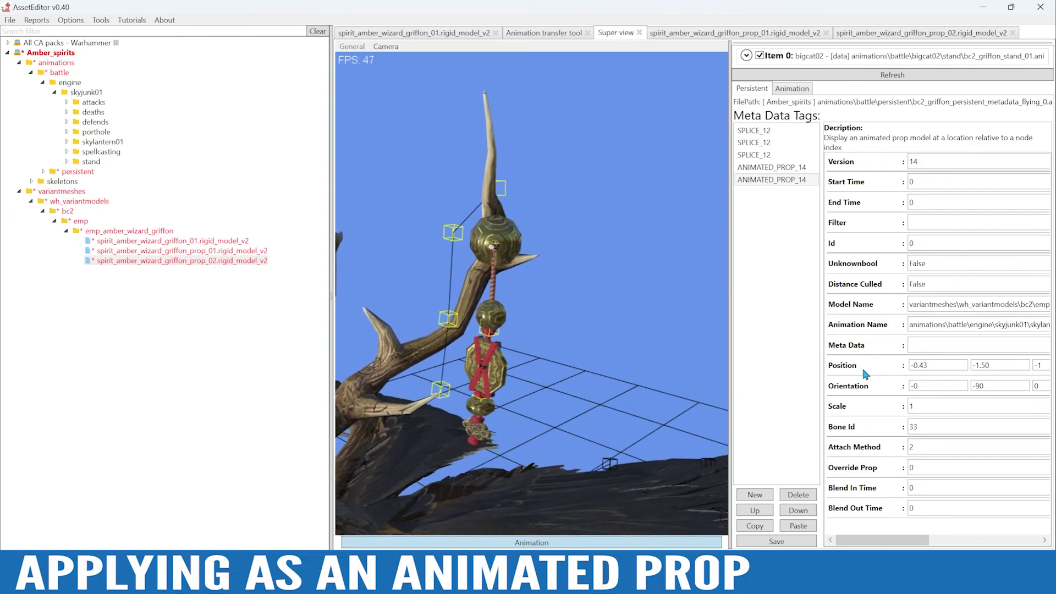
left_click_drag(646, 353, 640, 354, "alt")
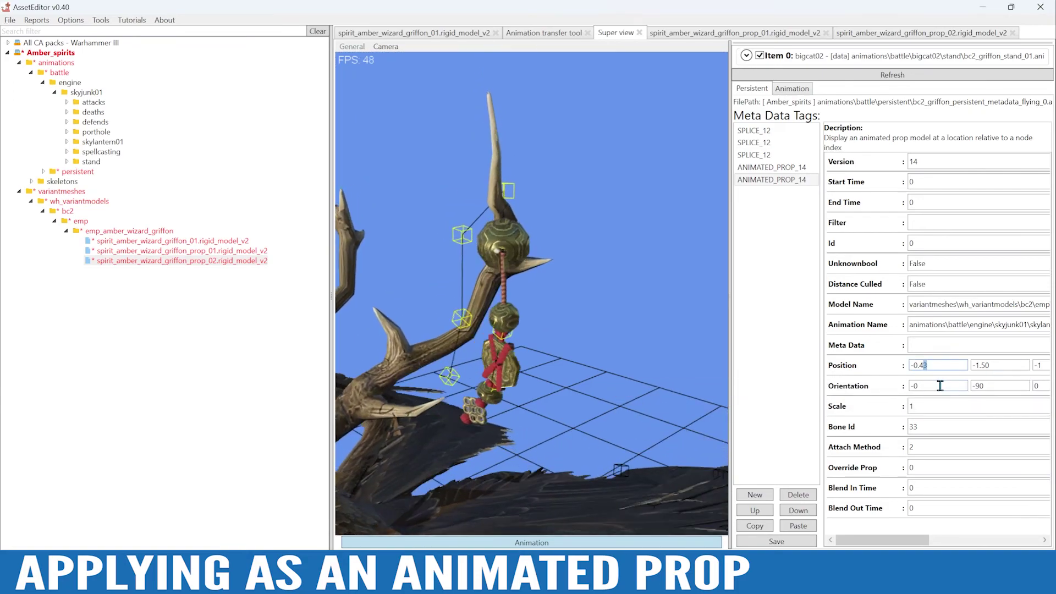
left_click(758, 544)
left_click(576, 338)
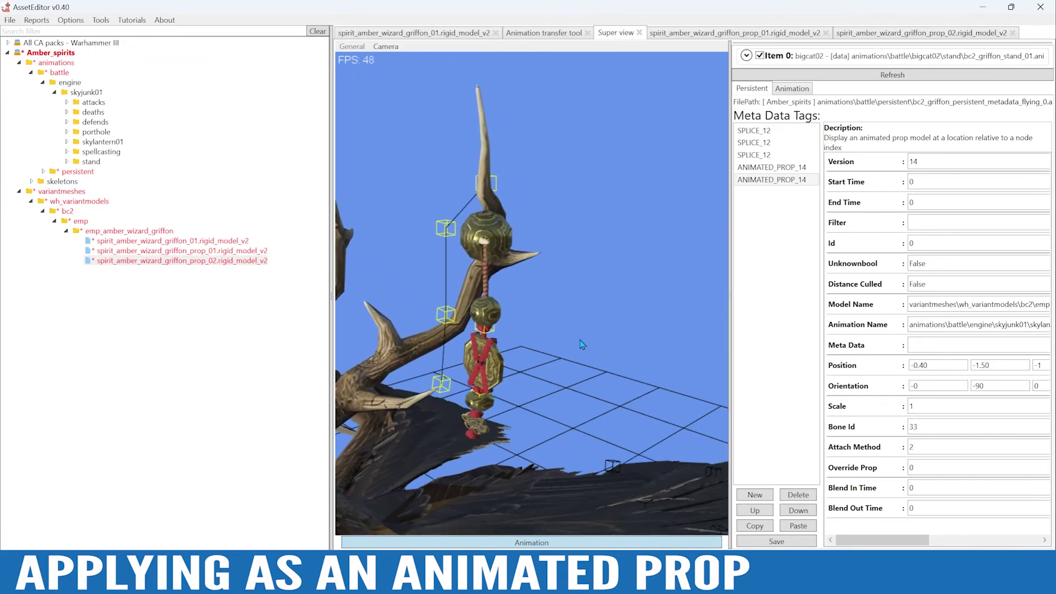
- In the second prop's model, select both meshes of the upper ball and rotate them slightly further about the Y axis
left_click(913, 33)
left_click(613, 275)
left_click_drag(608, 214, 618, 215)
key("ctrl+z")
left_click_drag(718, 264, 613, 268, "alt")
scroll(613, 269, "up", 3, "alt")
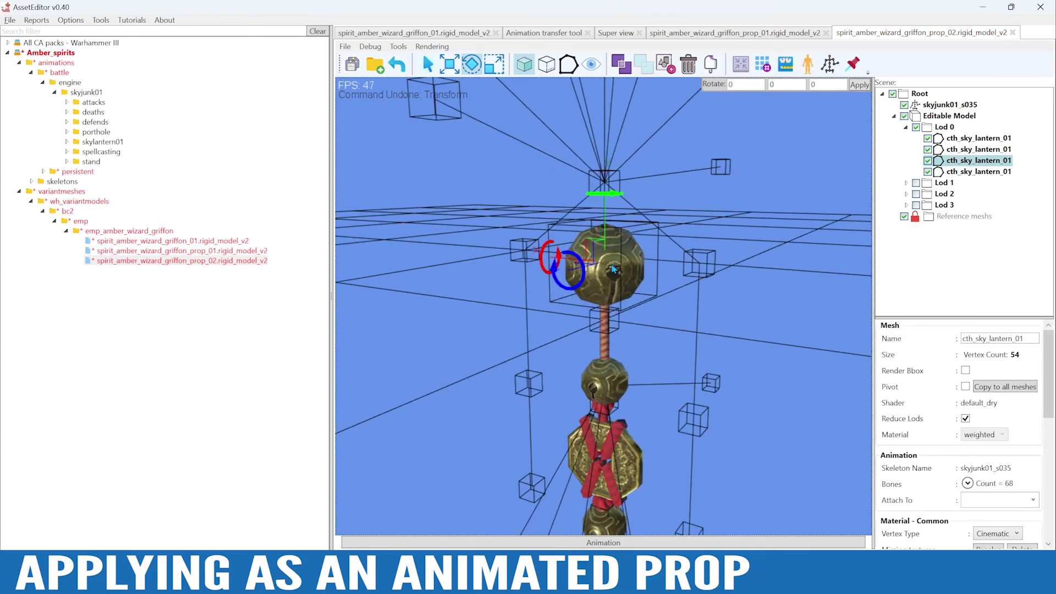
left_click(613, 269, "shift")
left_click_drag(608, 201, 621, 200)
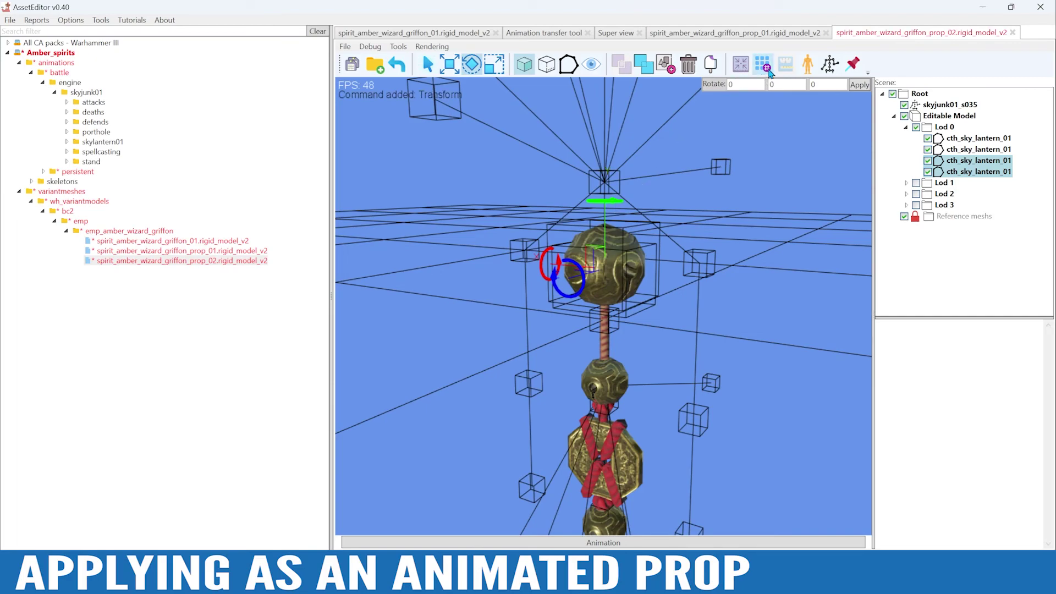
- Regenerate the second prop model's LODs, save over its existing file and refresh the Super view
left_click(767, 70)
left_click(352, 65)
left_click(599, 409)
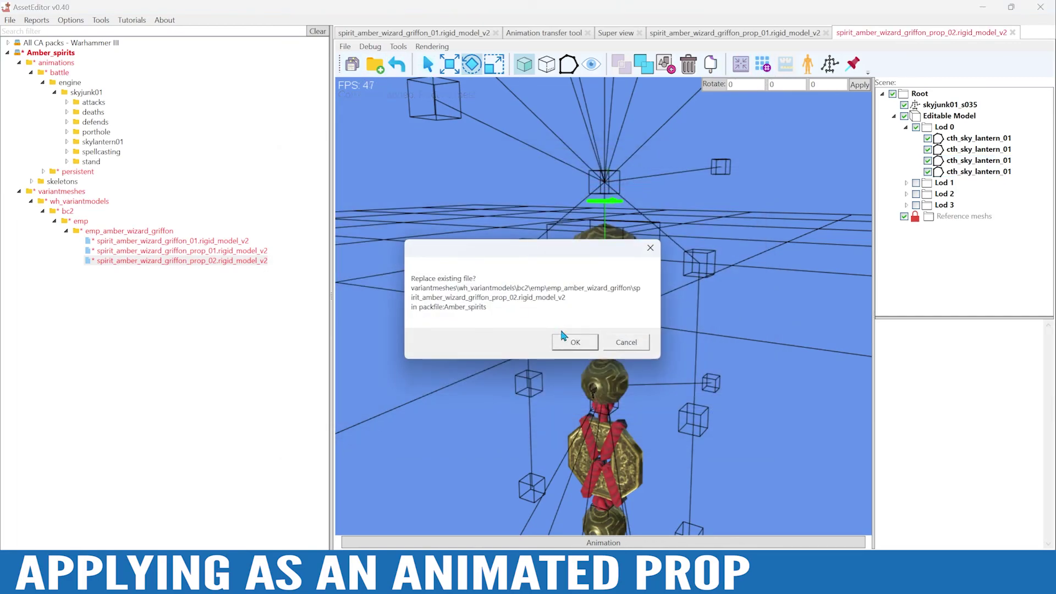
left_click(563, 337)
left_click(616, 33)
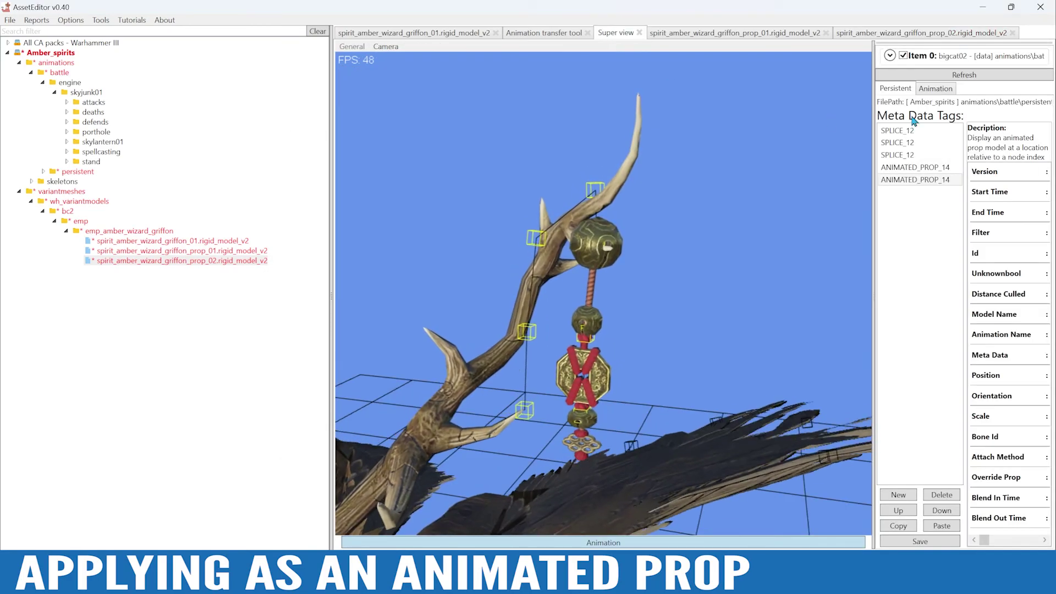
left_click(950, 79)
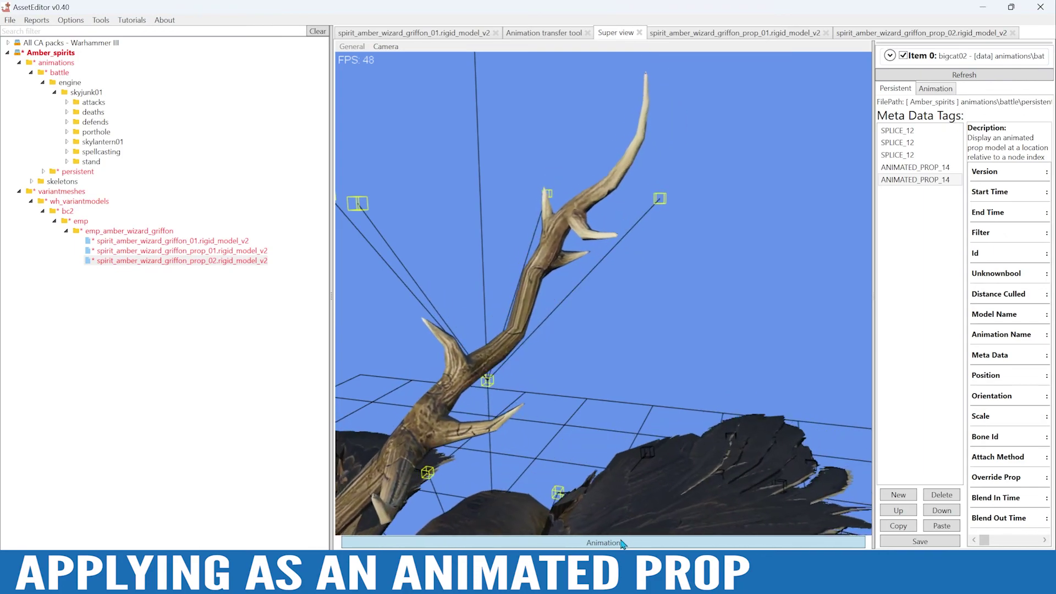
- Examine the placement of both lantern props on the griffon's antlers from several angles, and widen the metadata area
left_click_drag(635, 399, 649, 437, "alt")
scroll(669, 405, "down", 5, "alt")
scroll(642, 454, "down", 3, "alt")
right_click_drag(642, 454, 722, 391, "alt")
left_click_drag(720, 387, 736, 384, "alt")
scroll(731, 386, "up", 3, "alt")
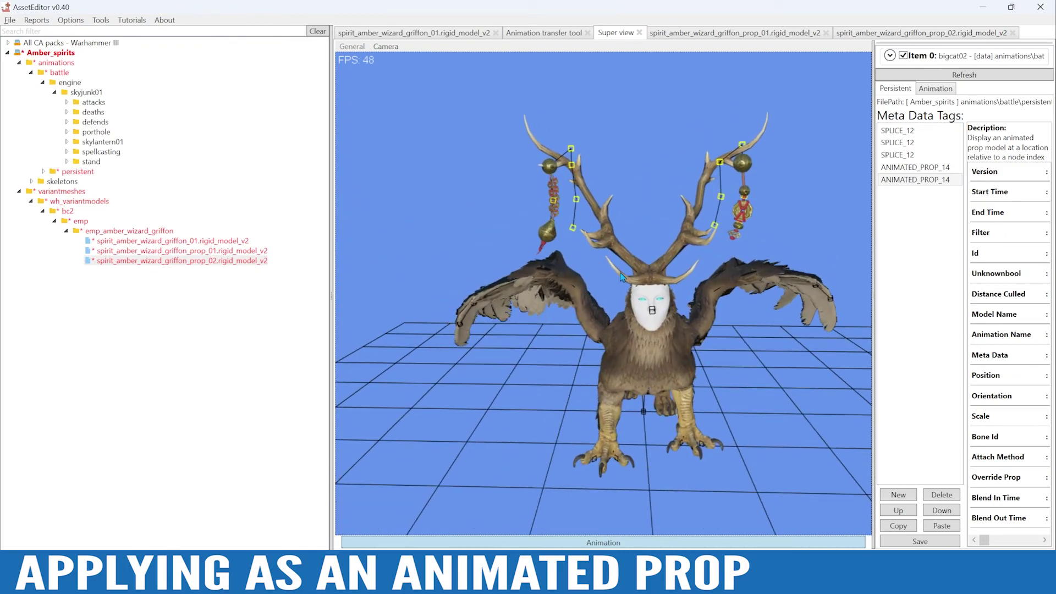
left_click_drag(621, 276, 561, 290, "alt")
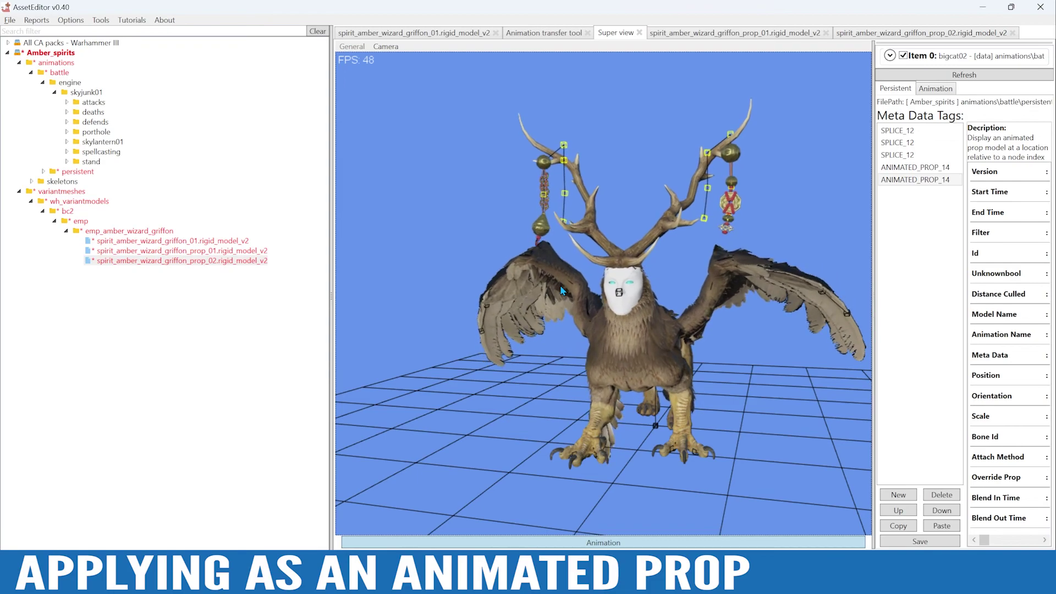
mouse_move(560, 289)
left_mouse_down("alt")
mouse_move(590, 295)
mouse_move(575, 303)
left_mouse_up("alt")
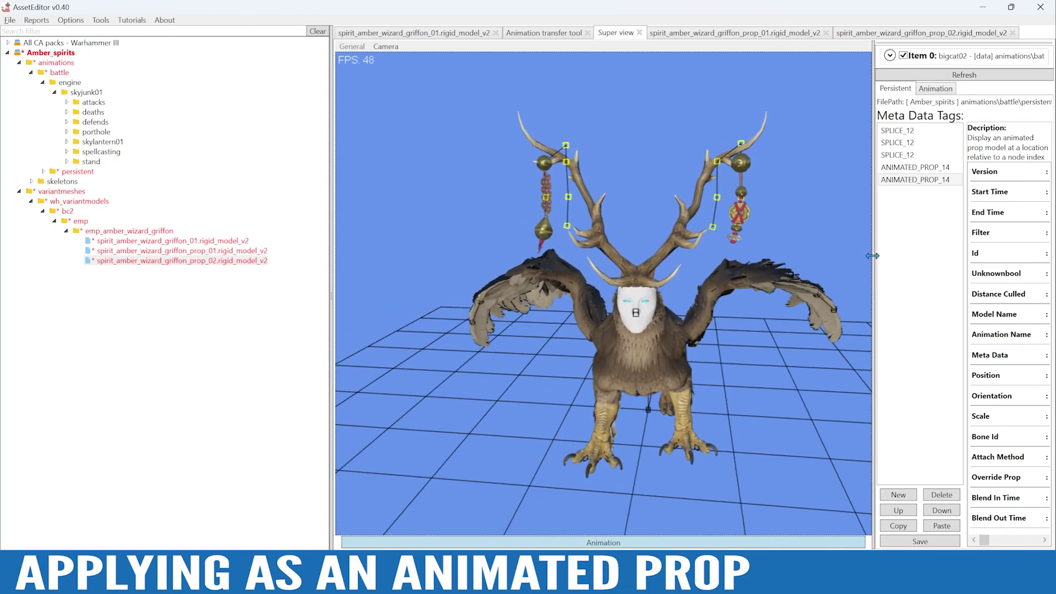
left_click_drag(872, 256, 814, 255)
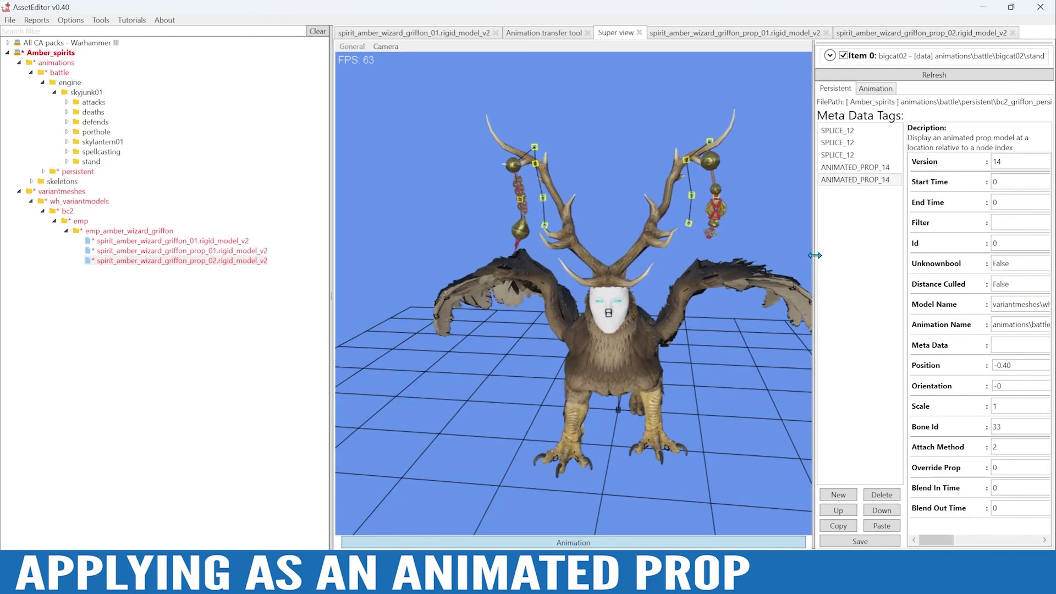